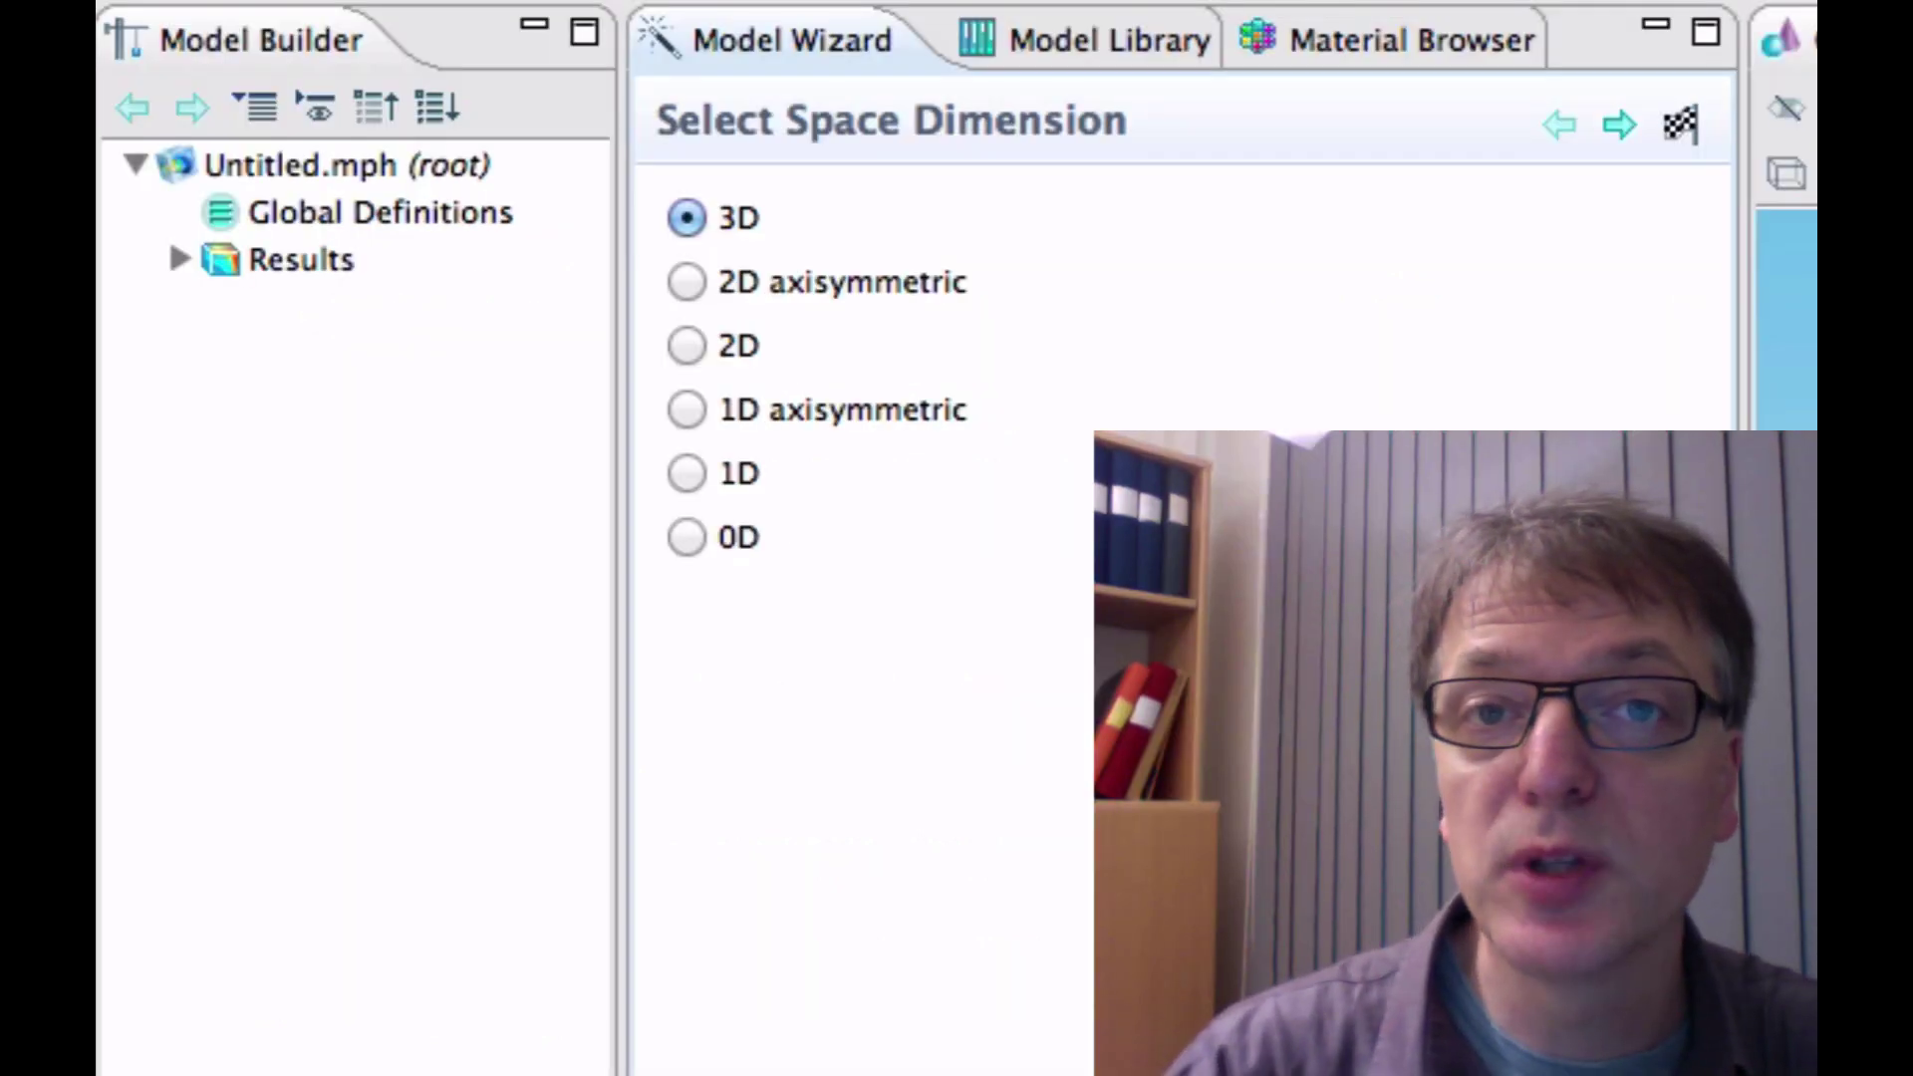
- In the Model Wizard, create a 2D model with Heat Transfer in Solids and a Time Dependent study
click(686, 345)
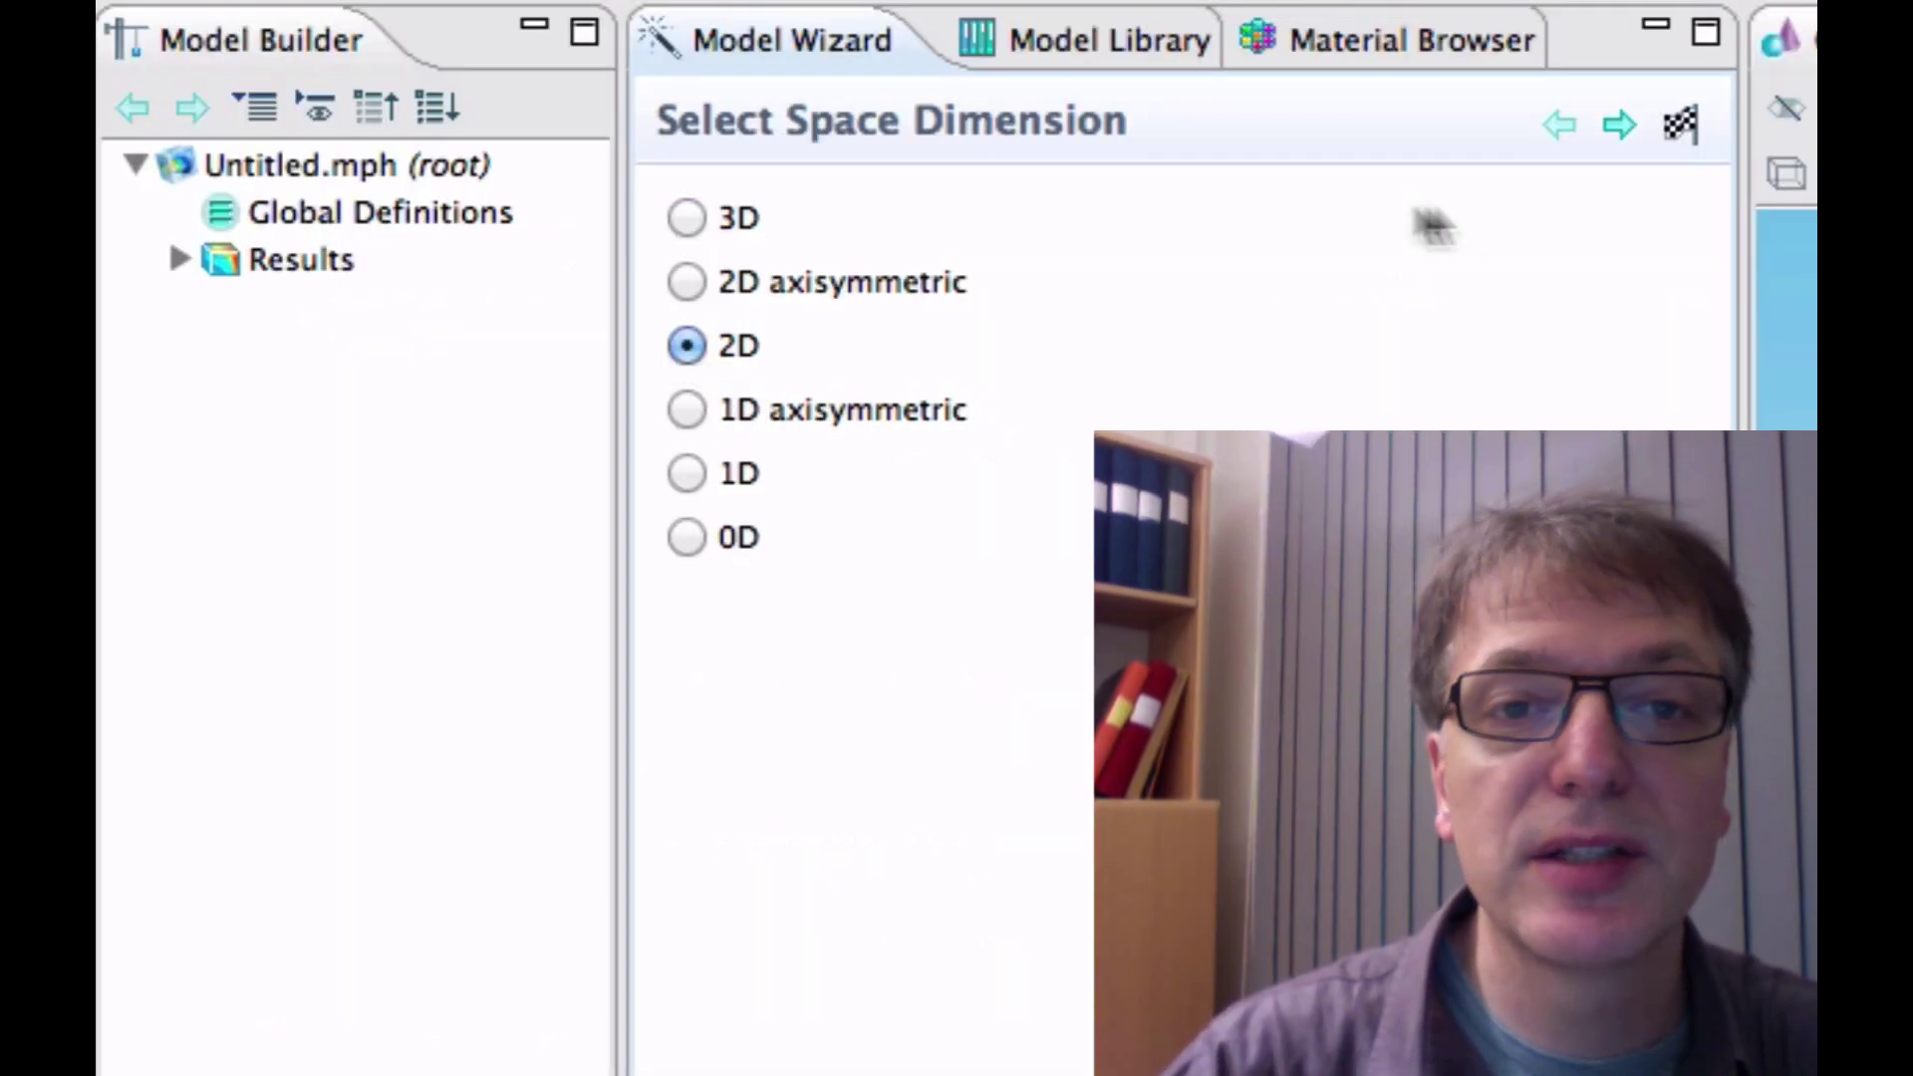
click(1619, 125)
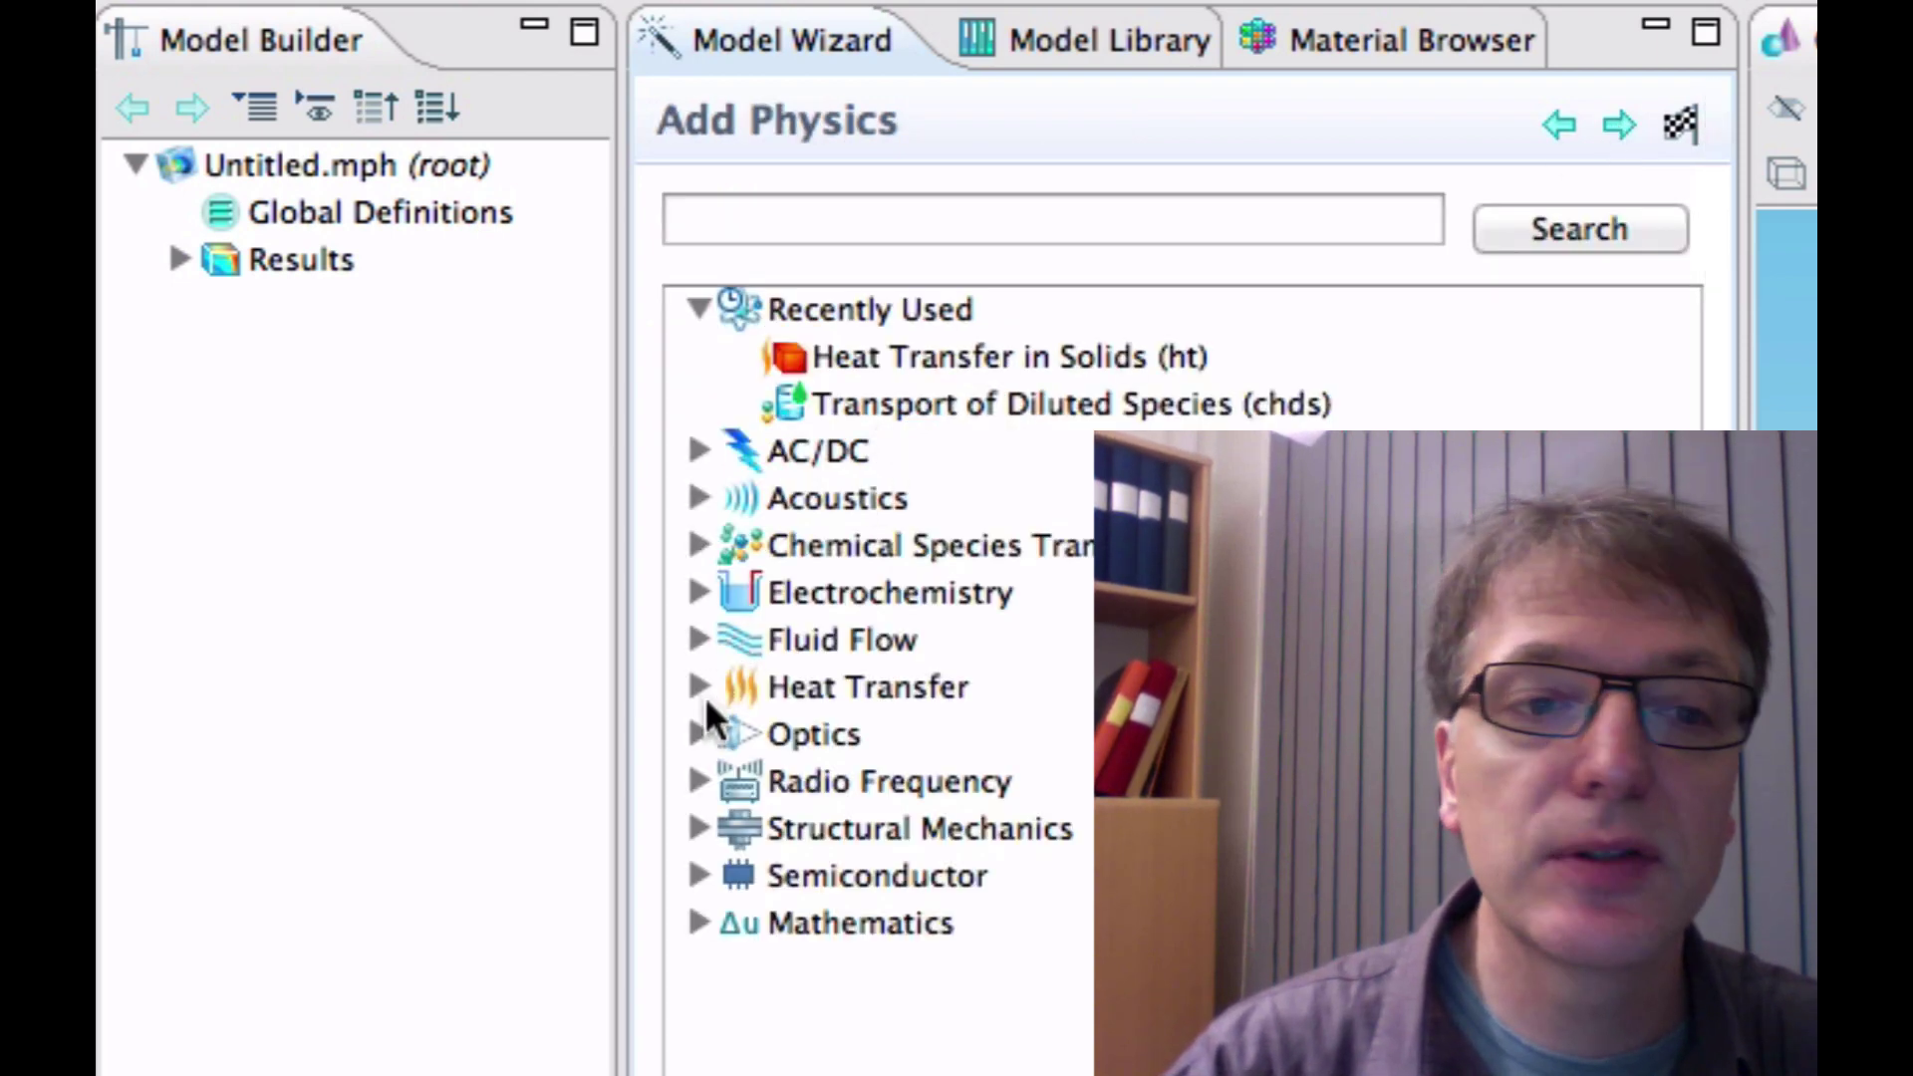
click(698, 687)
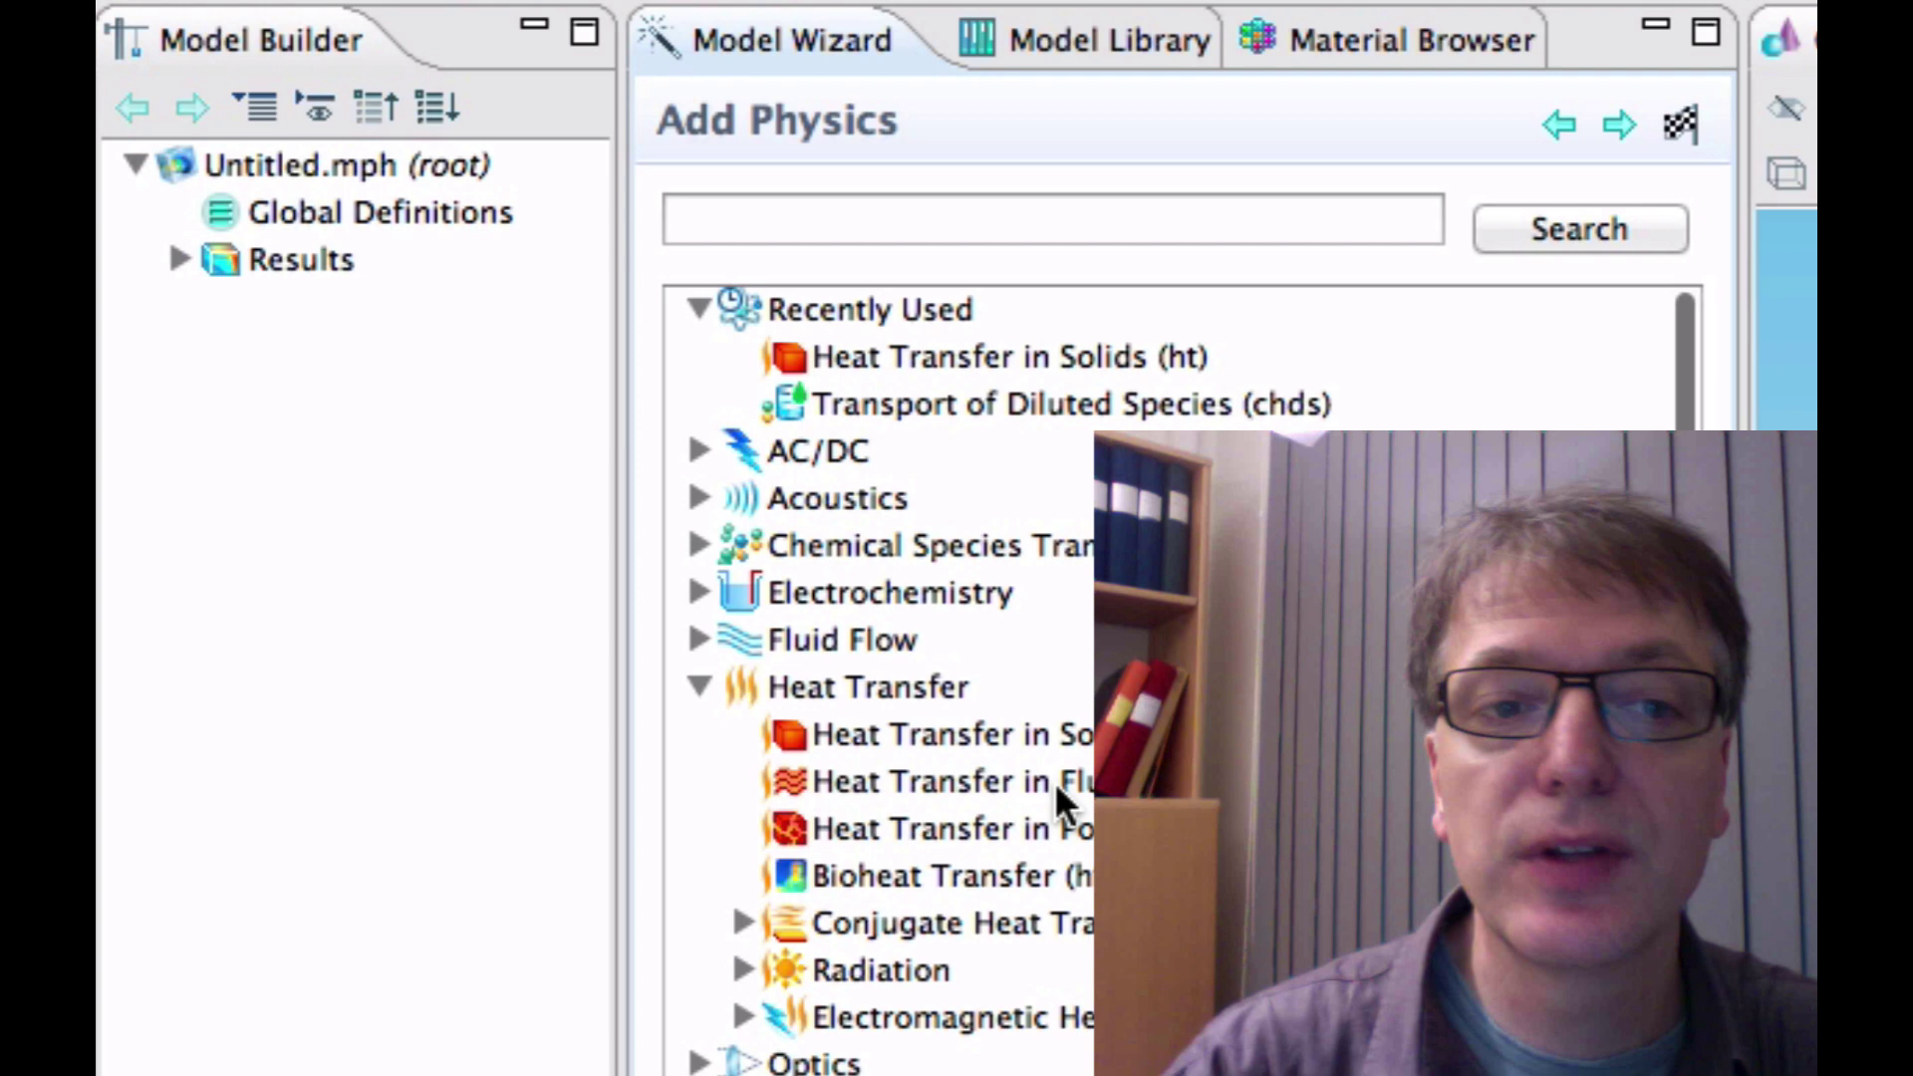
click(1054, 752)
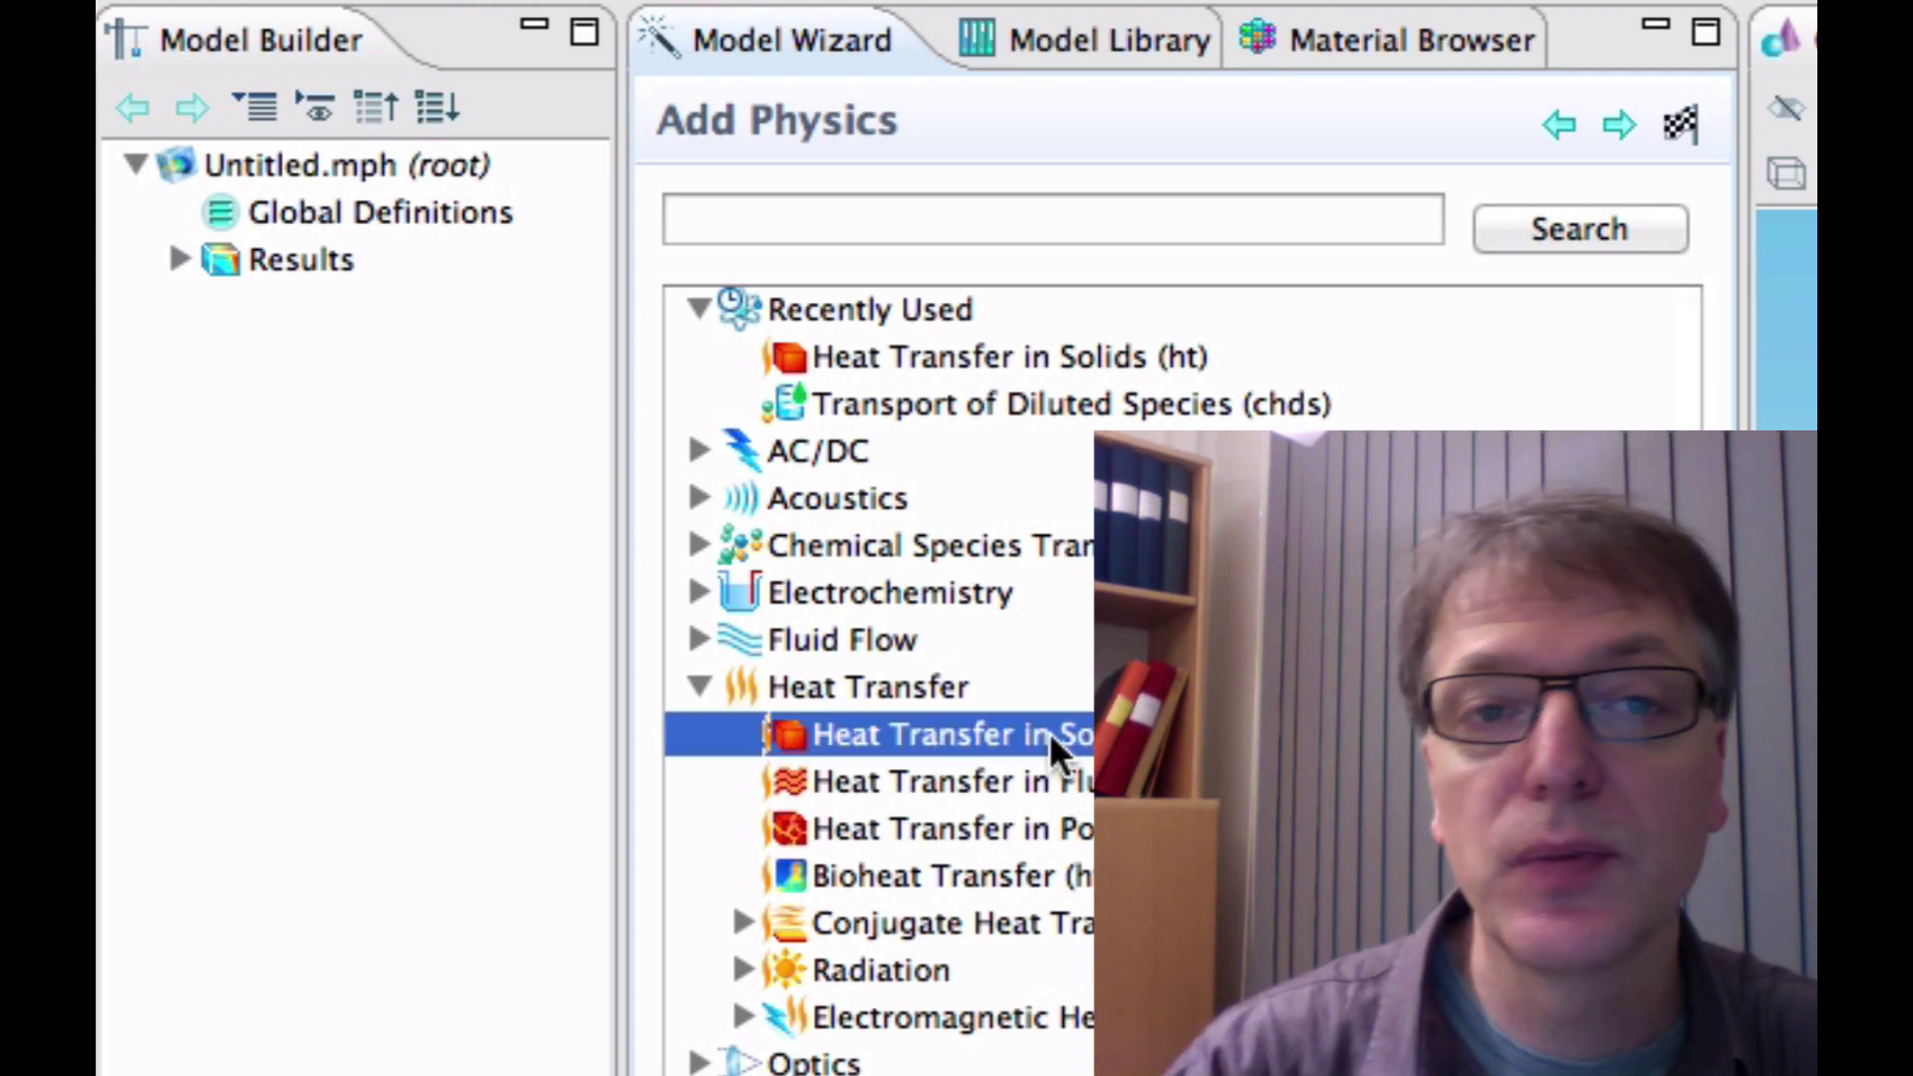
click(1621, 127)
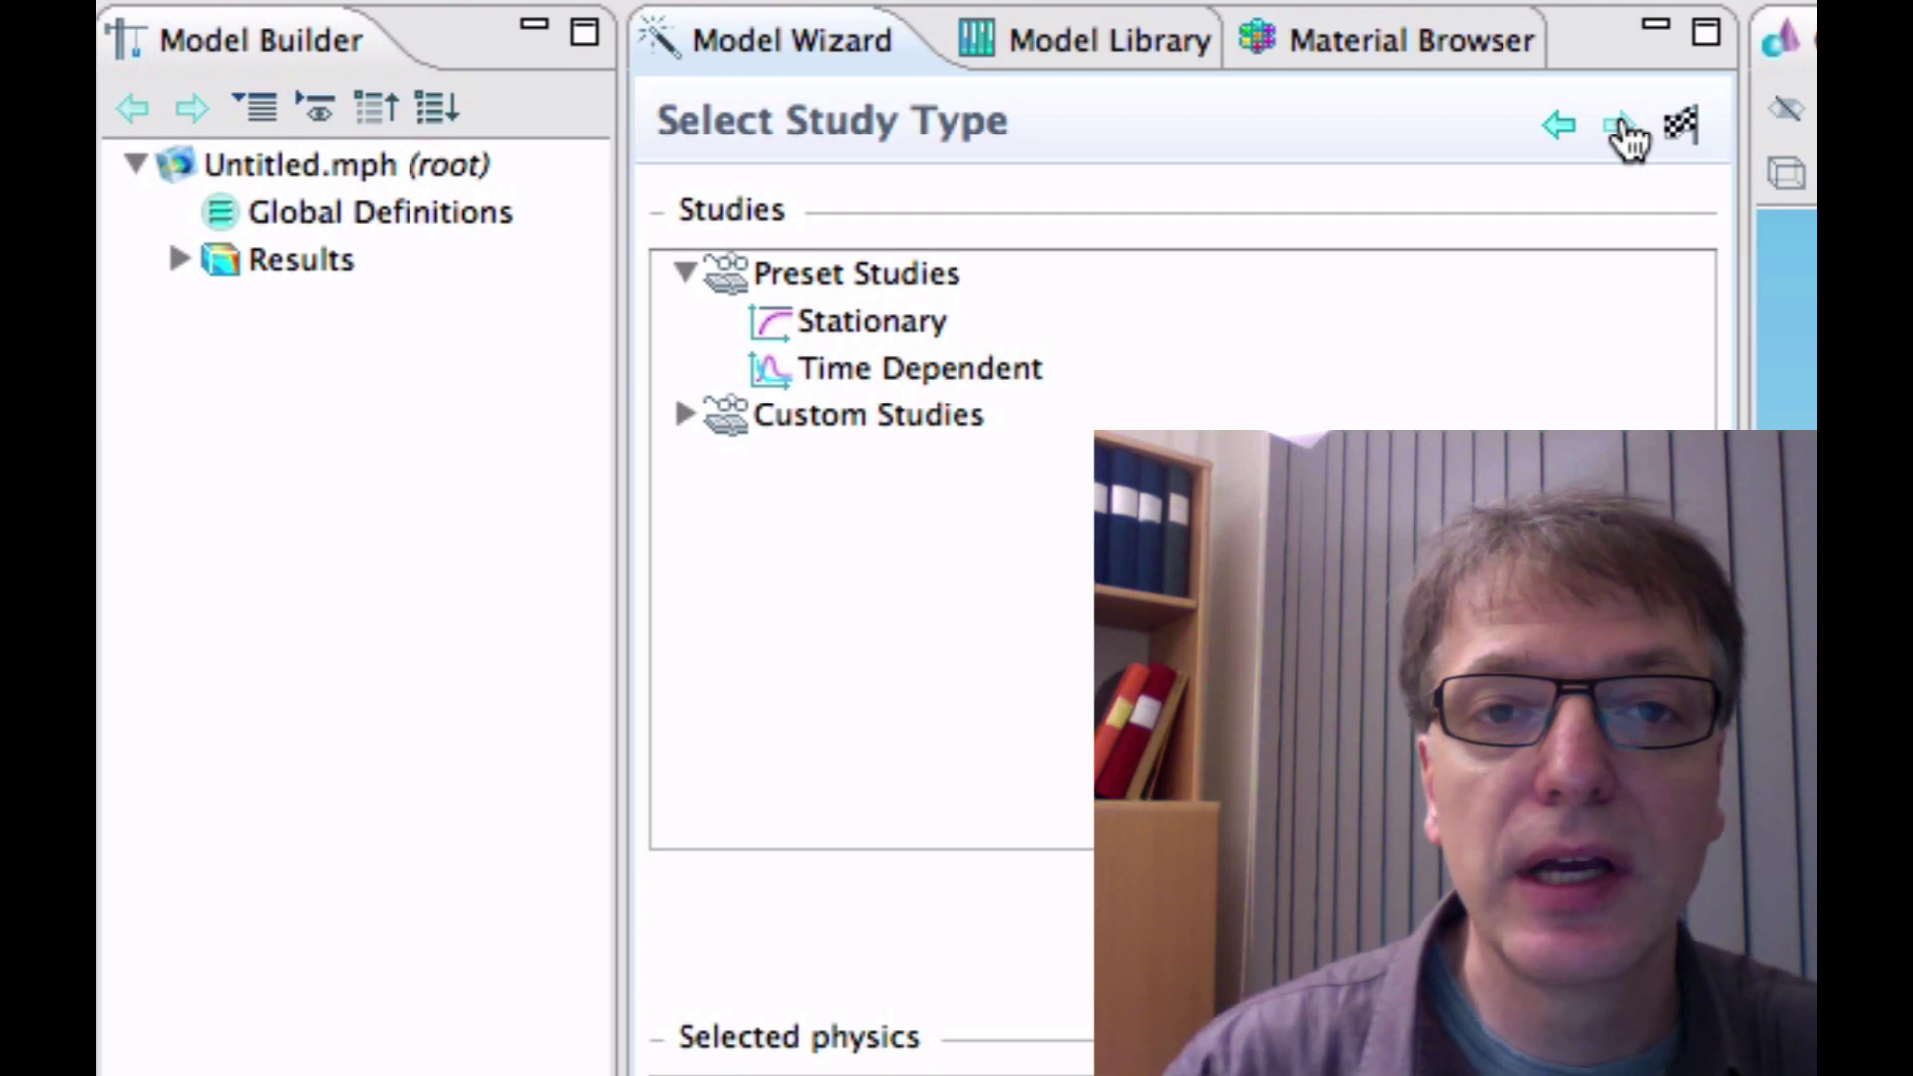
click(1004, 364)
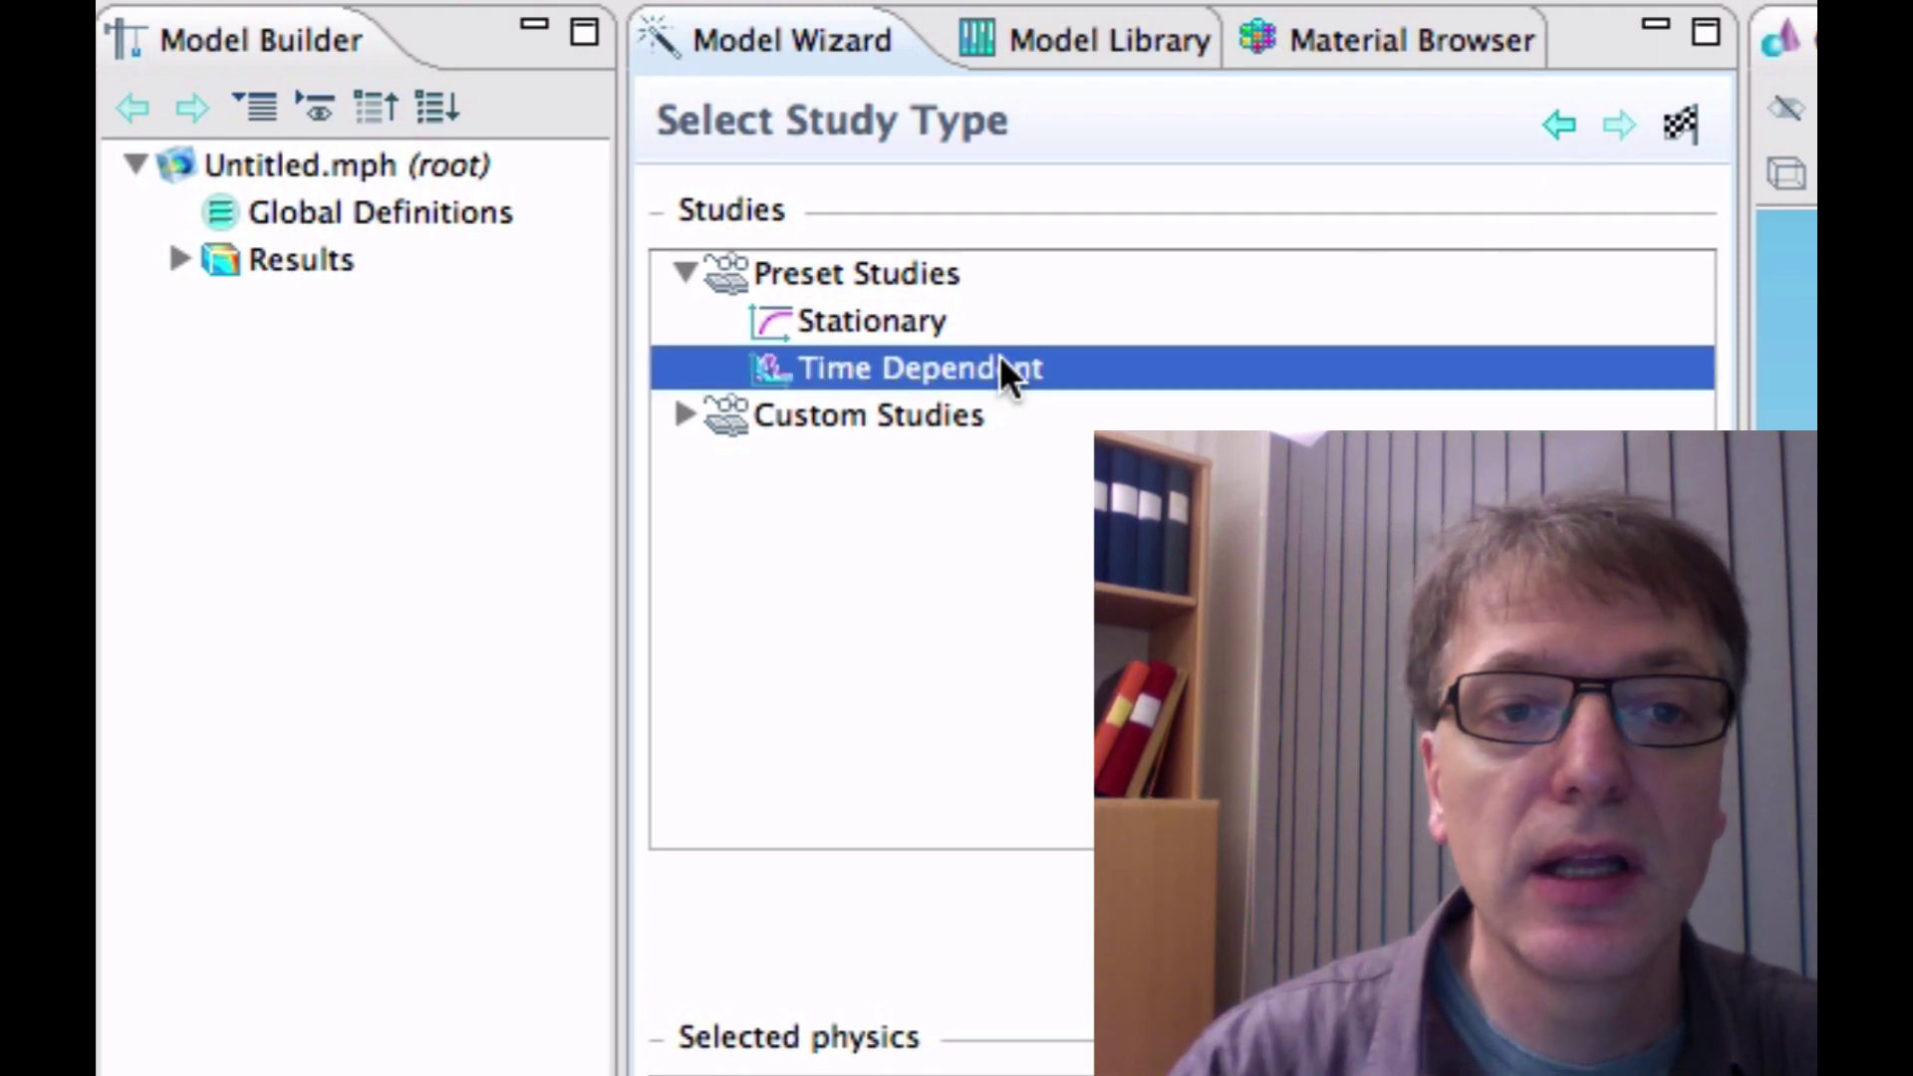
click(1684, 127)
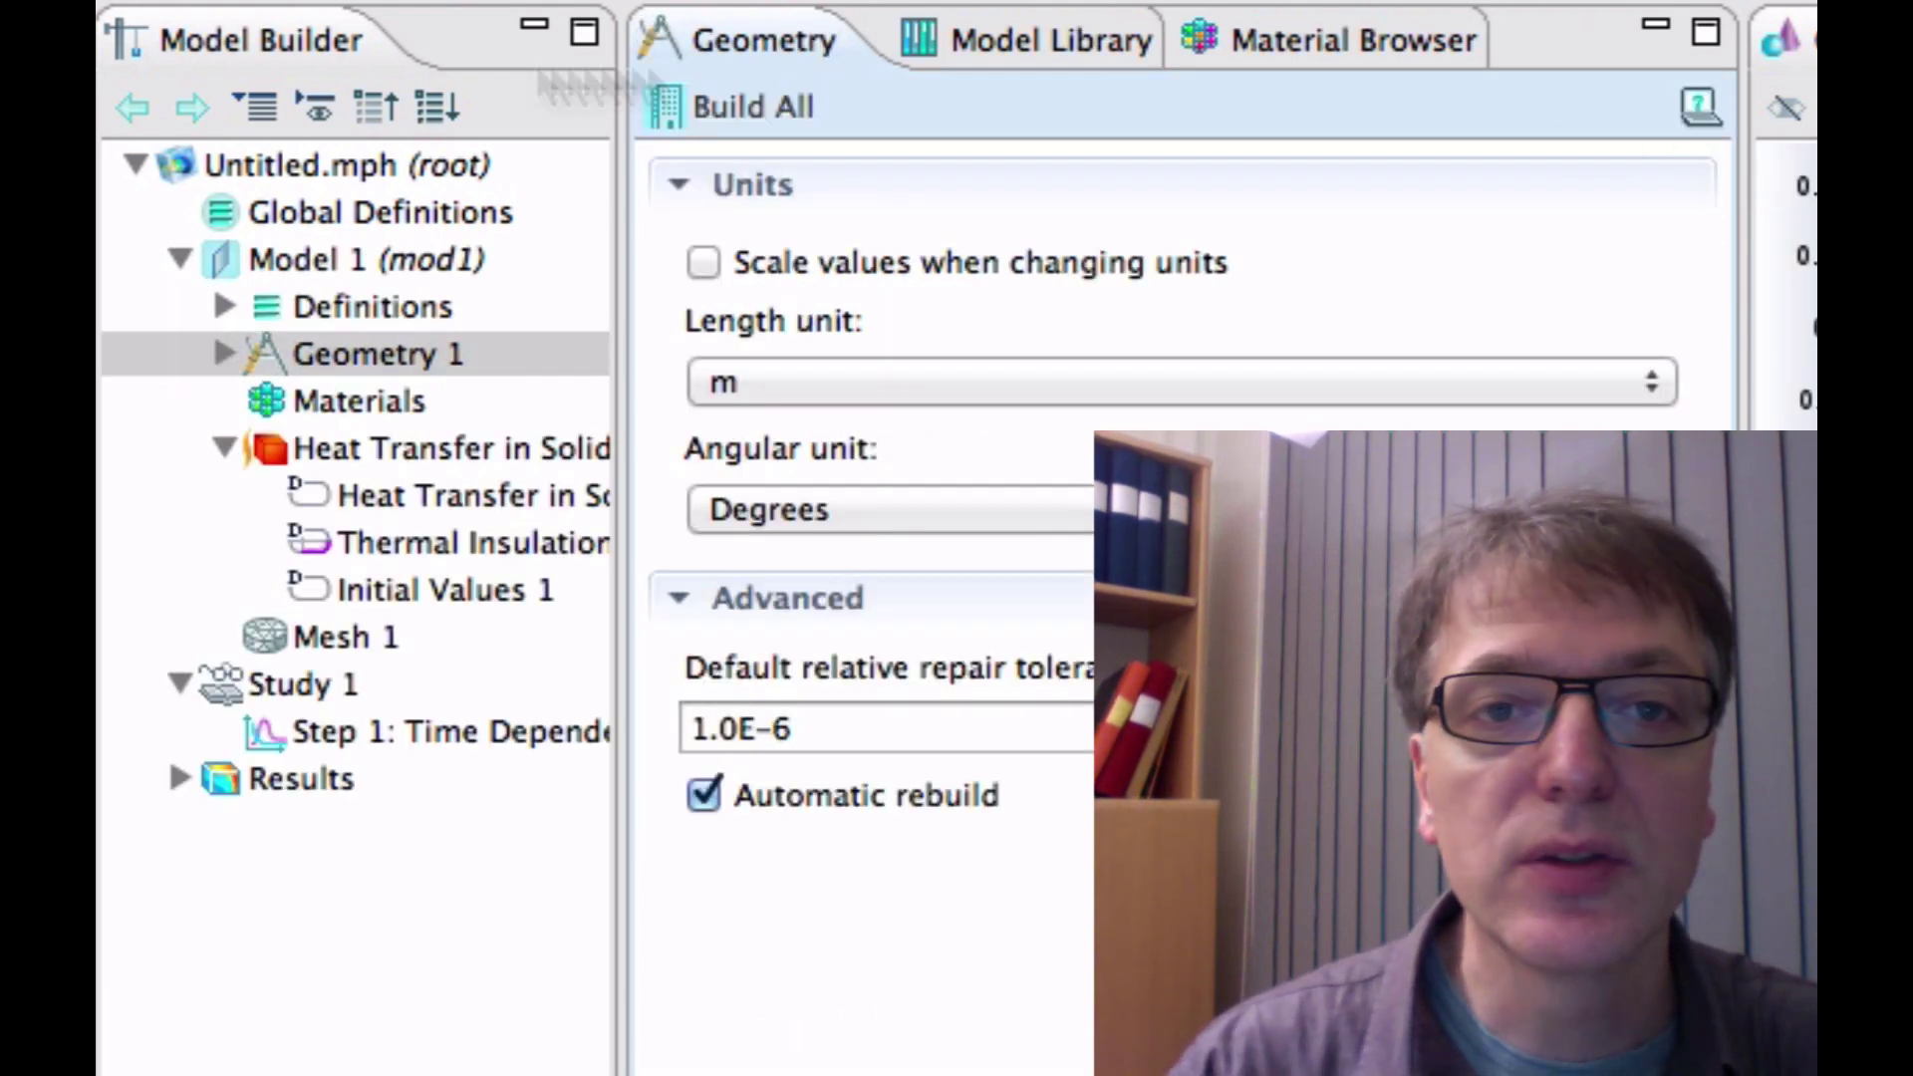
- Add a Polygon to Geometry 1 with its coordinates given as a Table
click(218, 351)
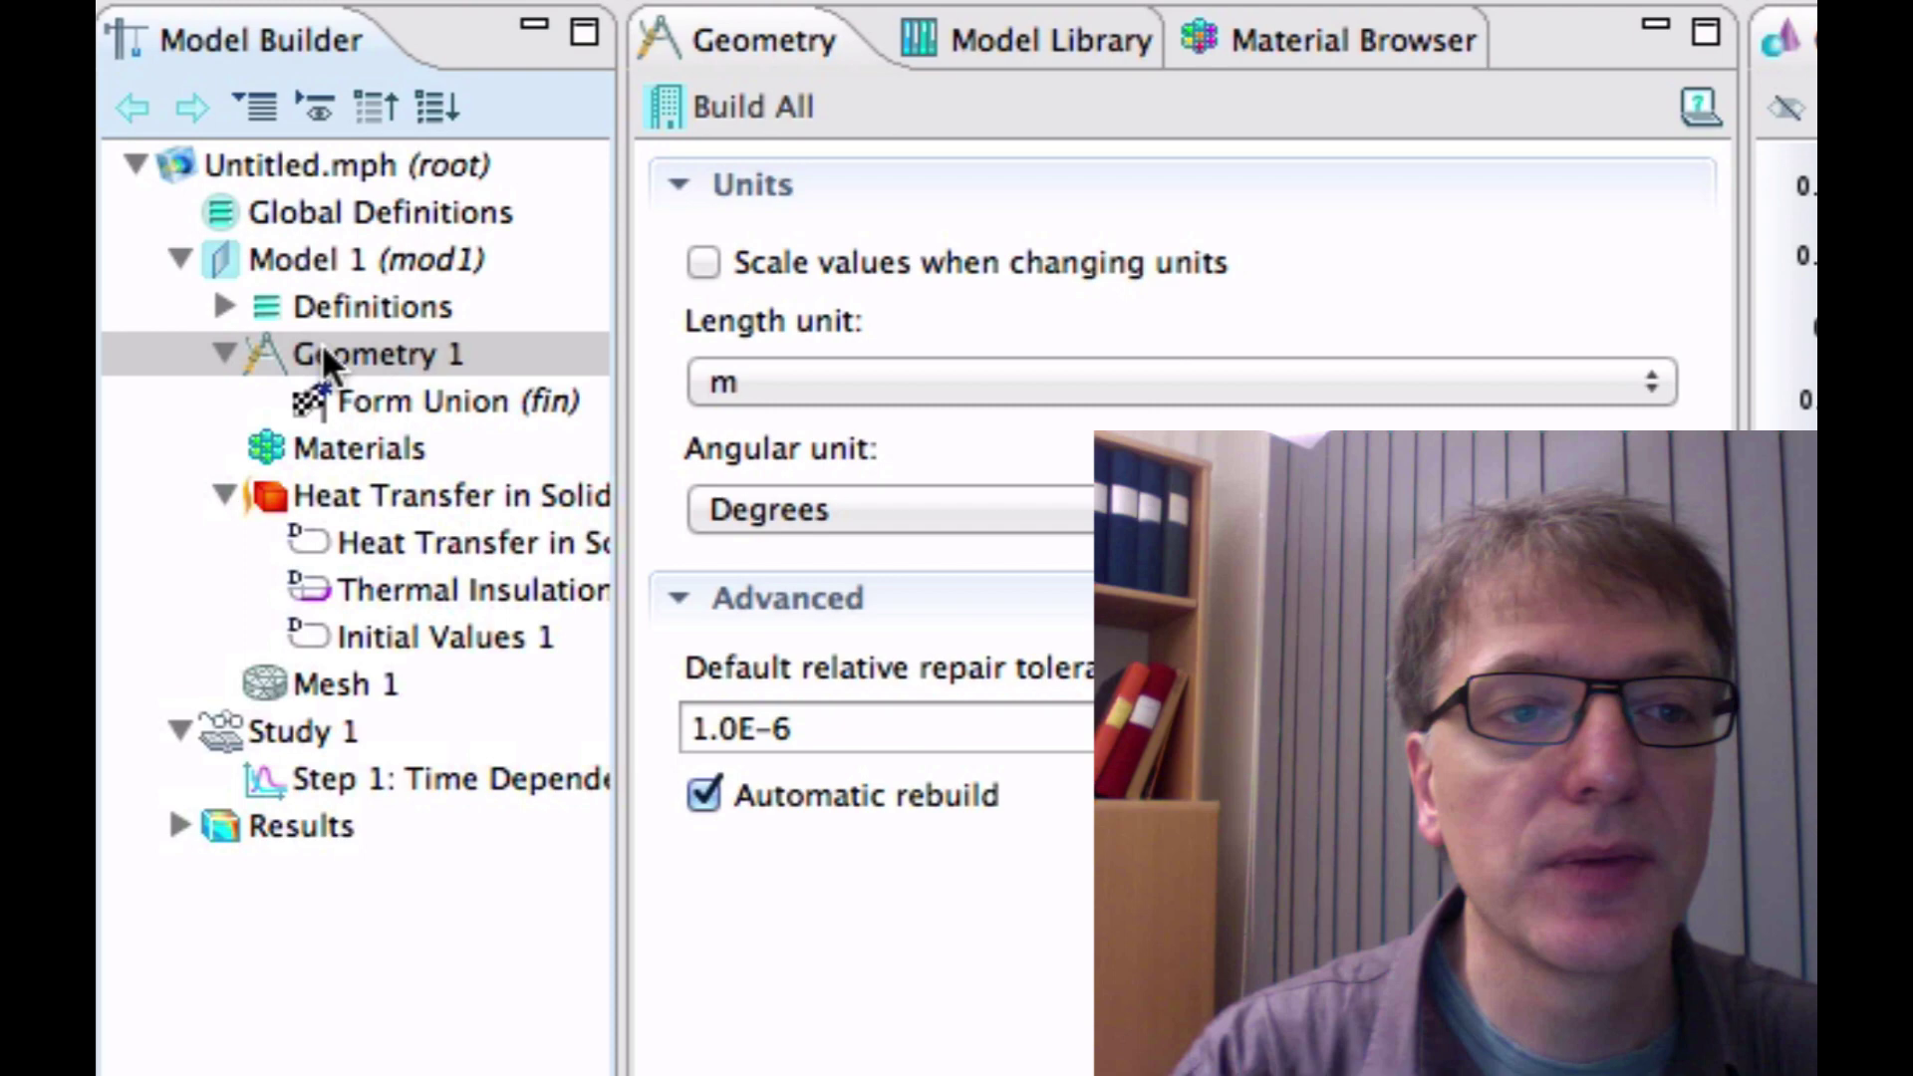
right_click(388, 349)
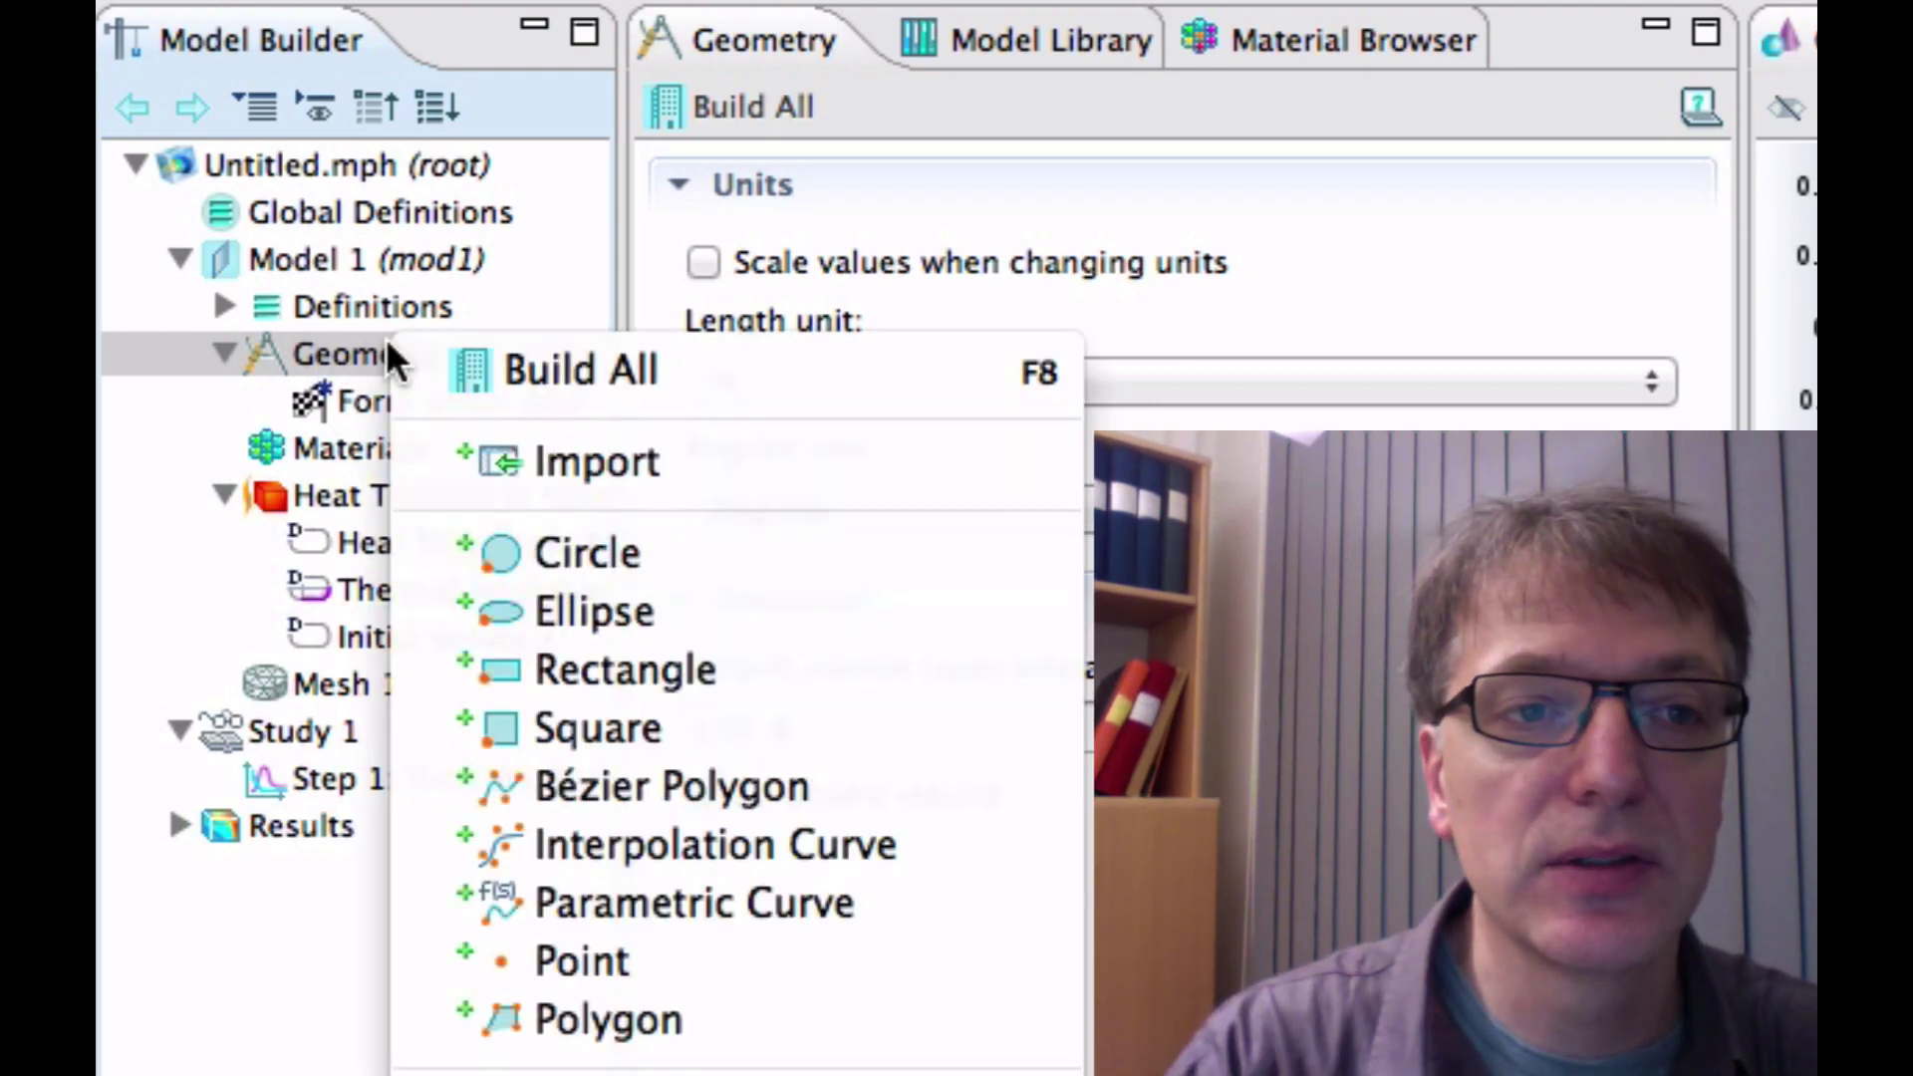
click(583, 1026)
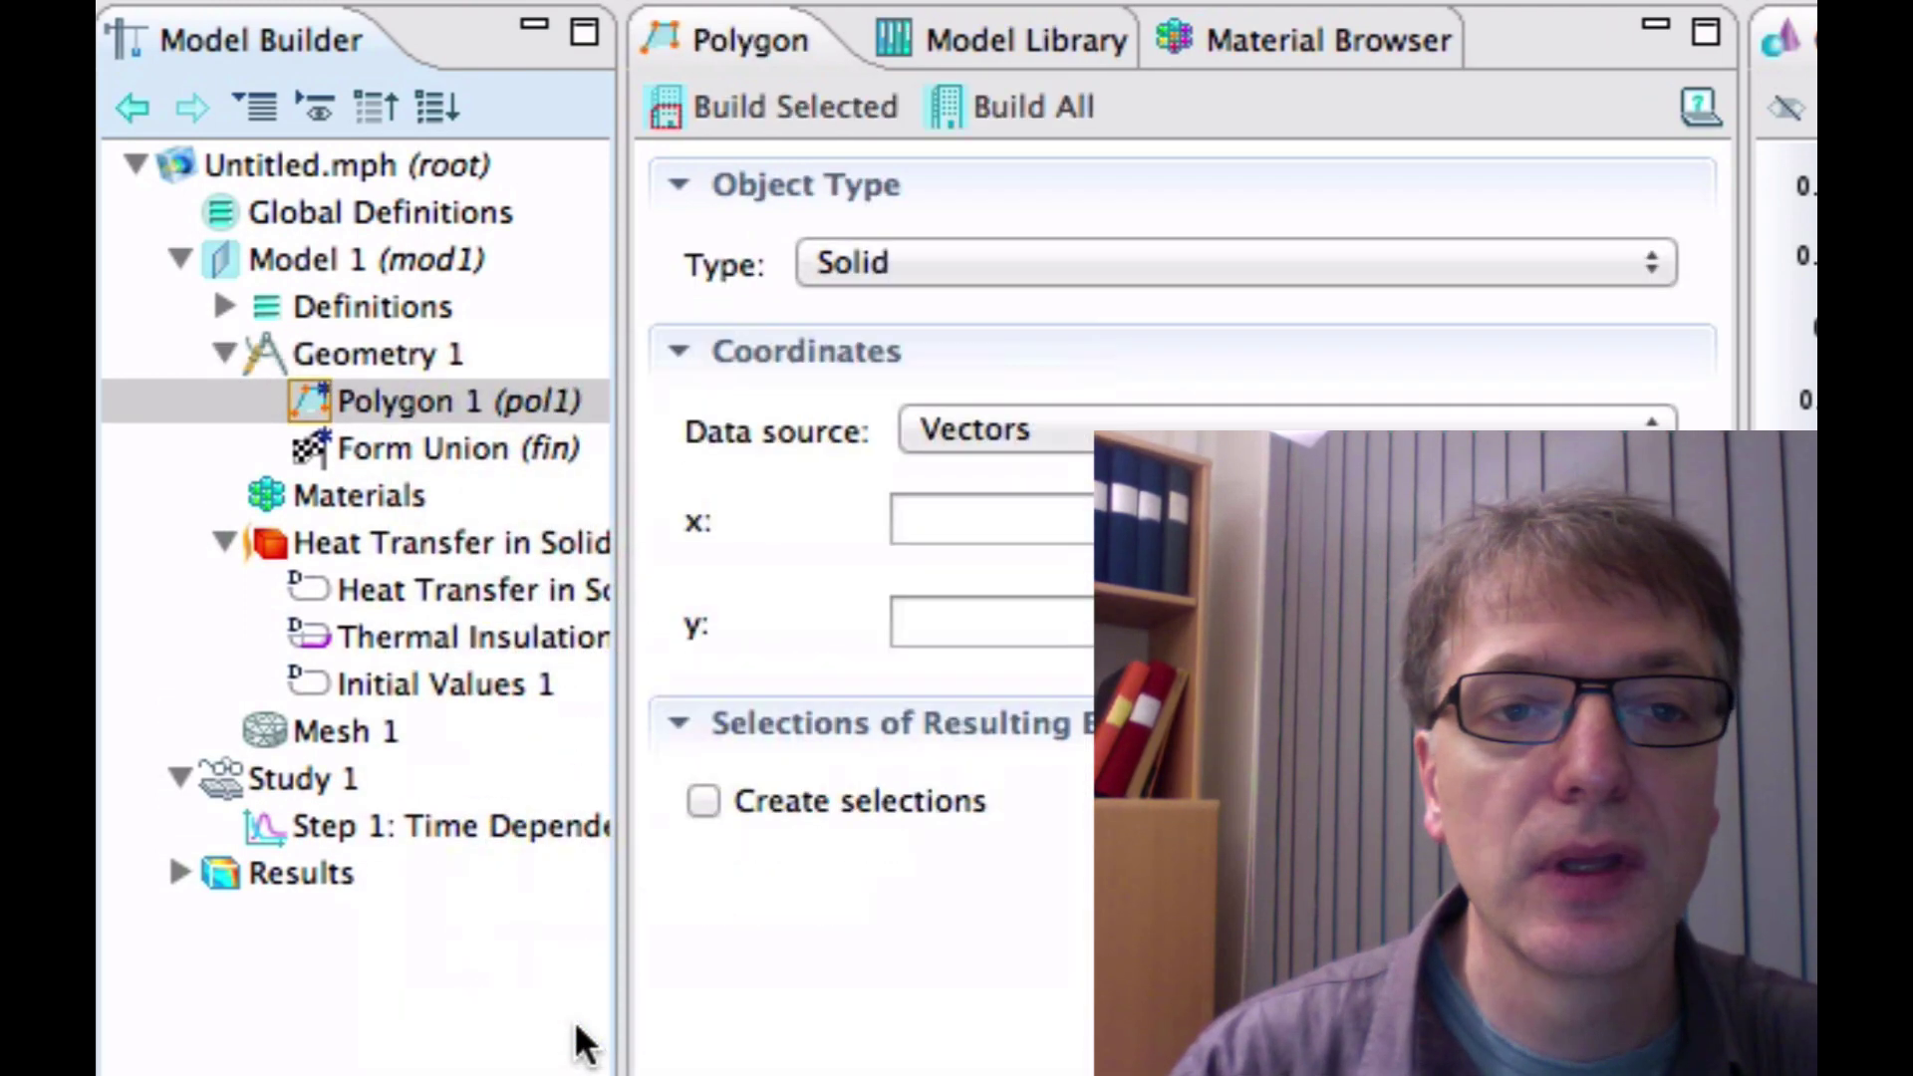
click(1074, 428)
click(1074, 380)
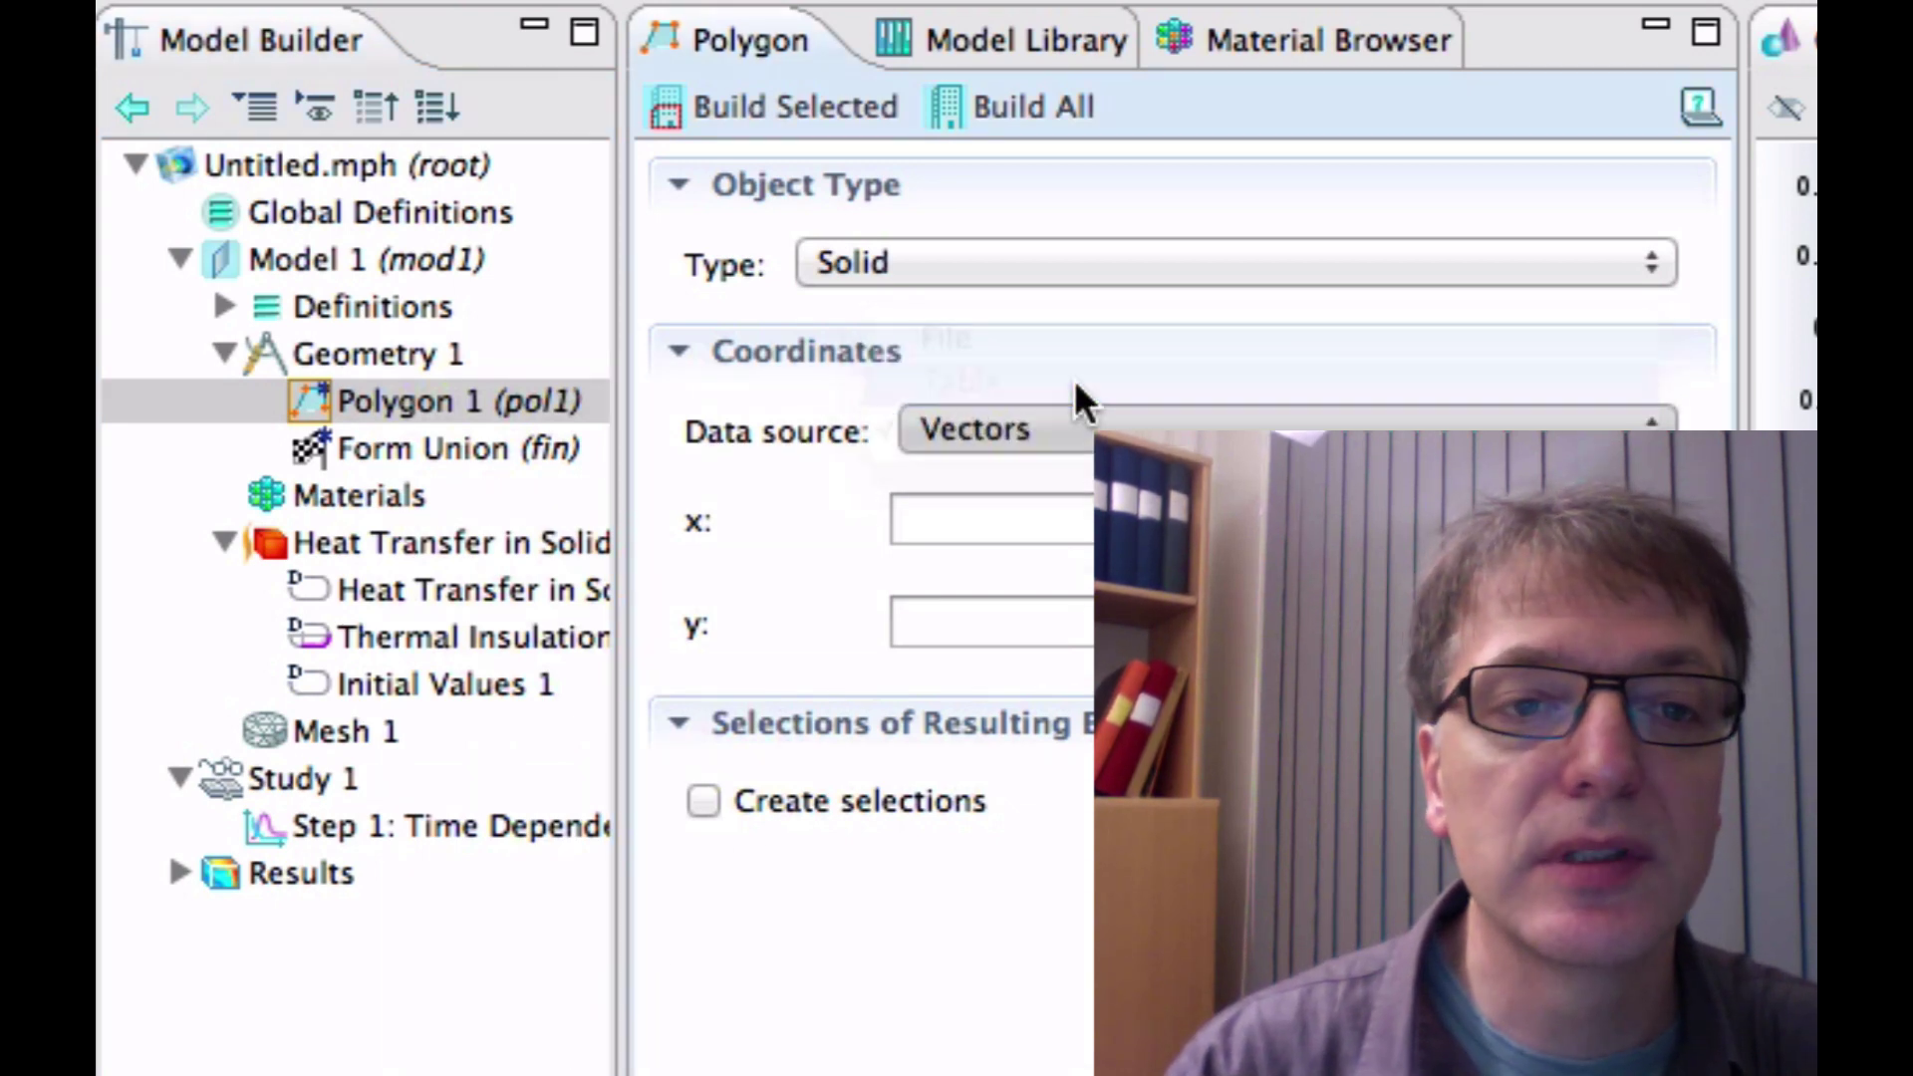
- Enter the first two polygon corners, (0,0) and (0.05,0)
click(908, 555)
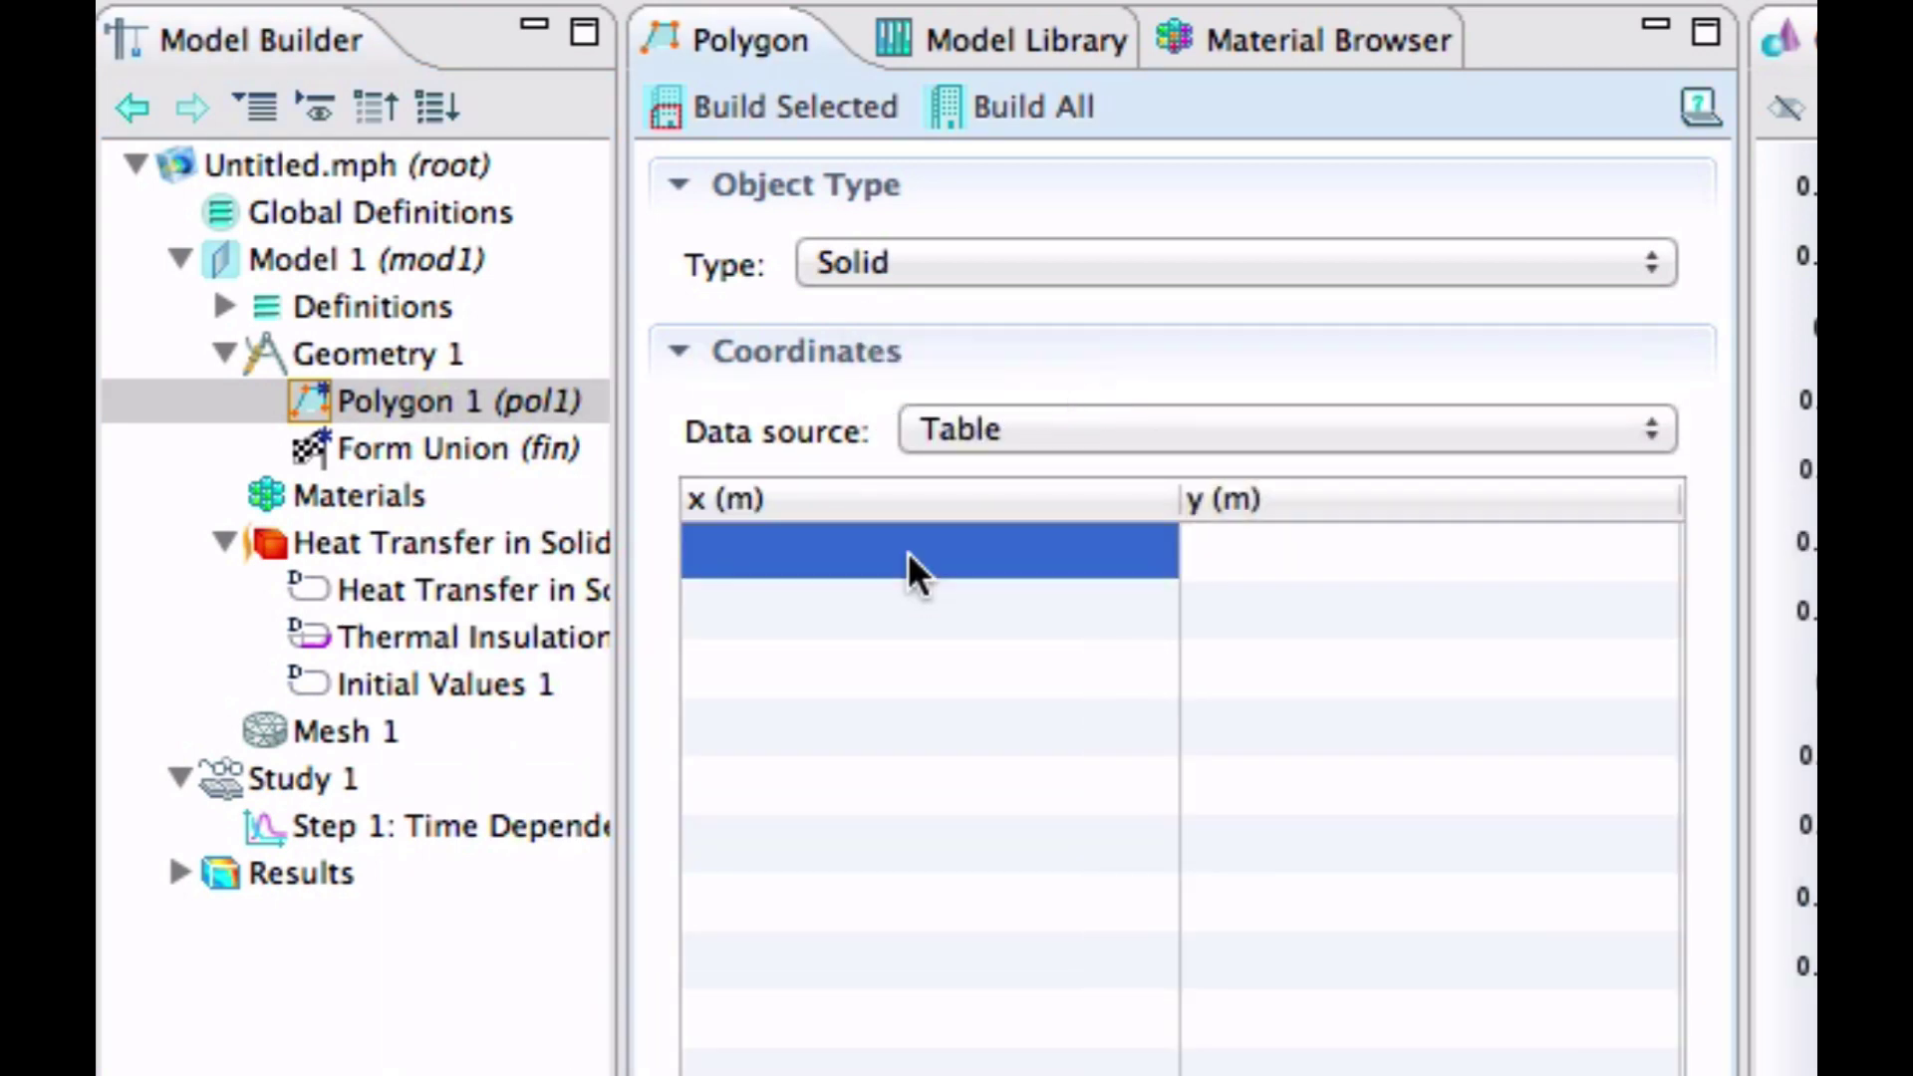
click(906, 552)
key(Tab)
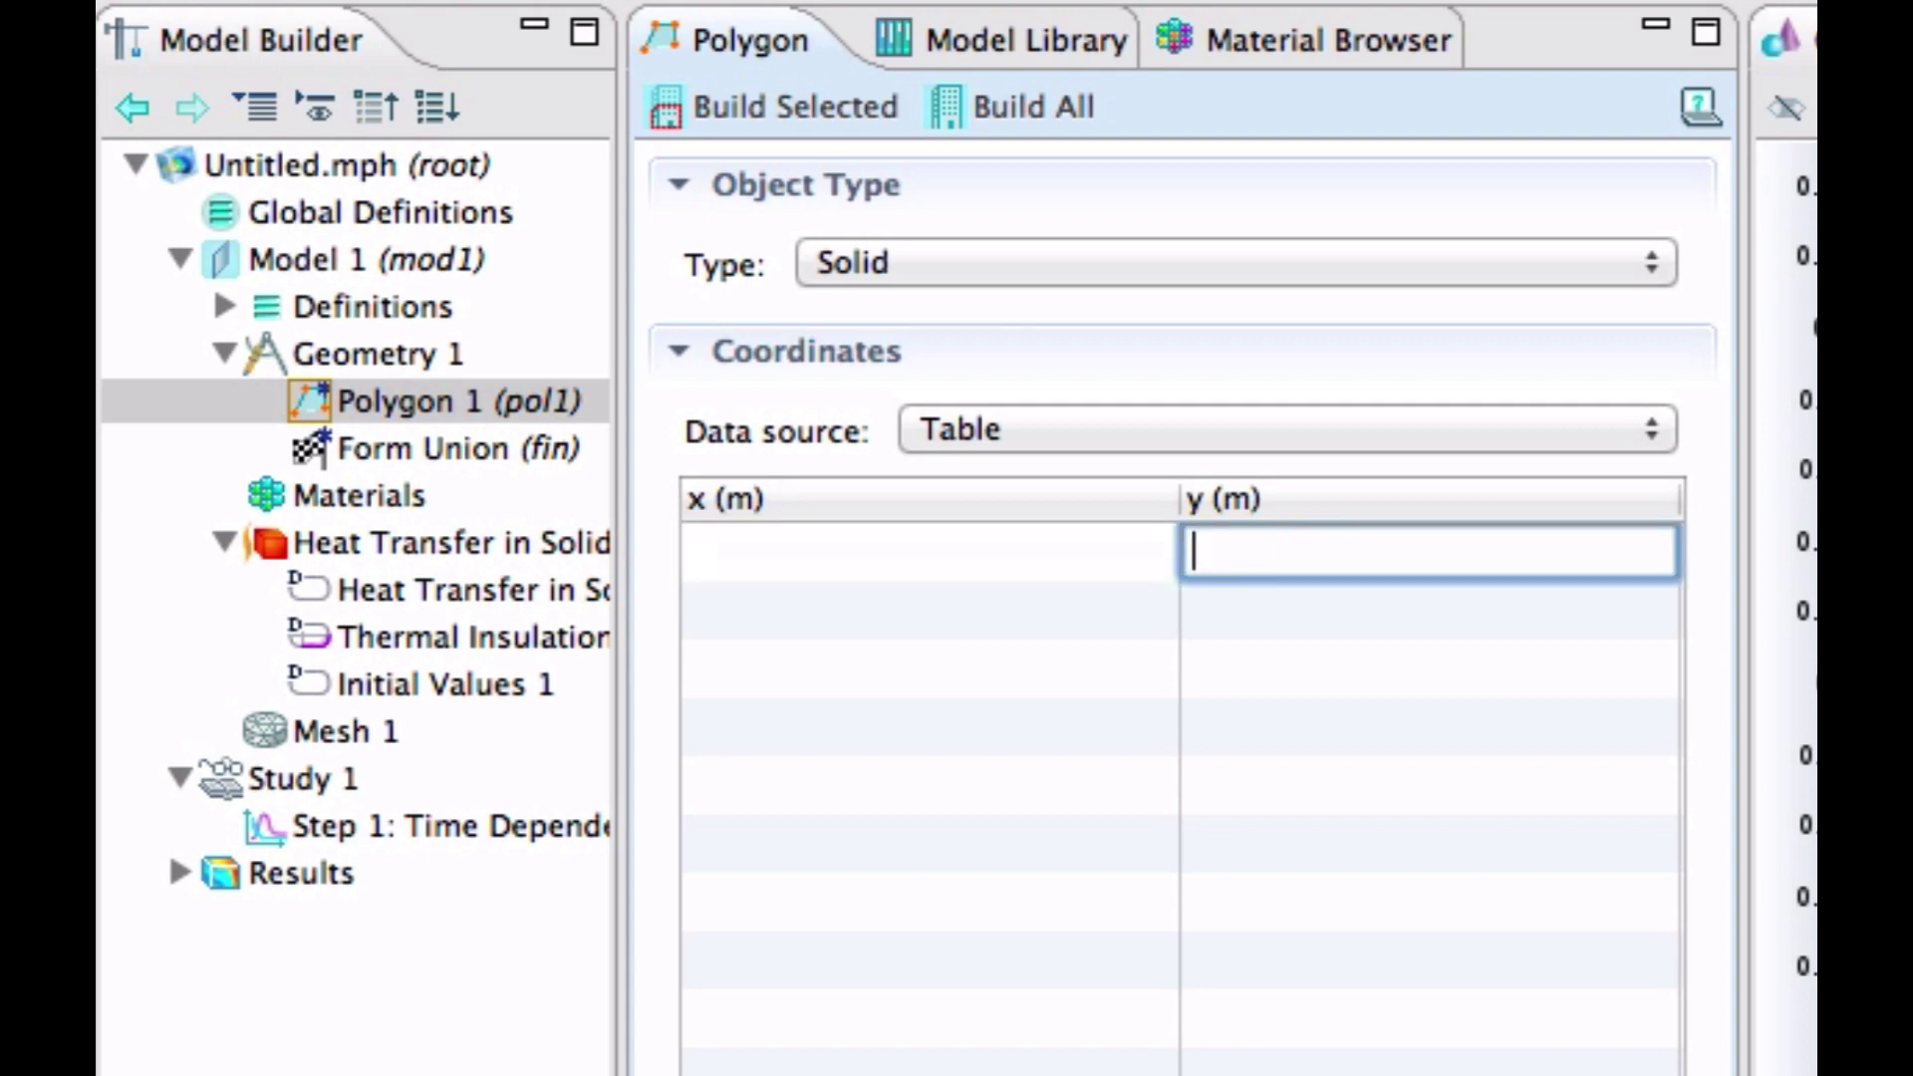
click(897, 555)
text(0)
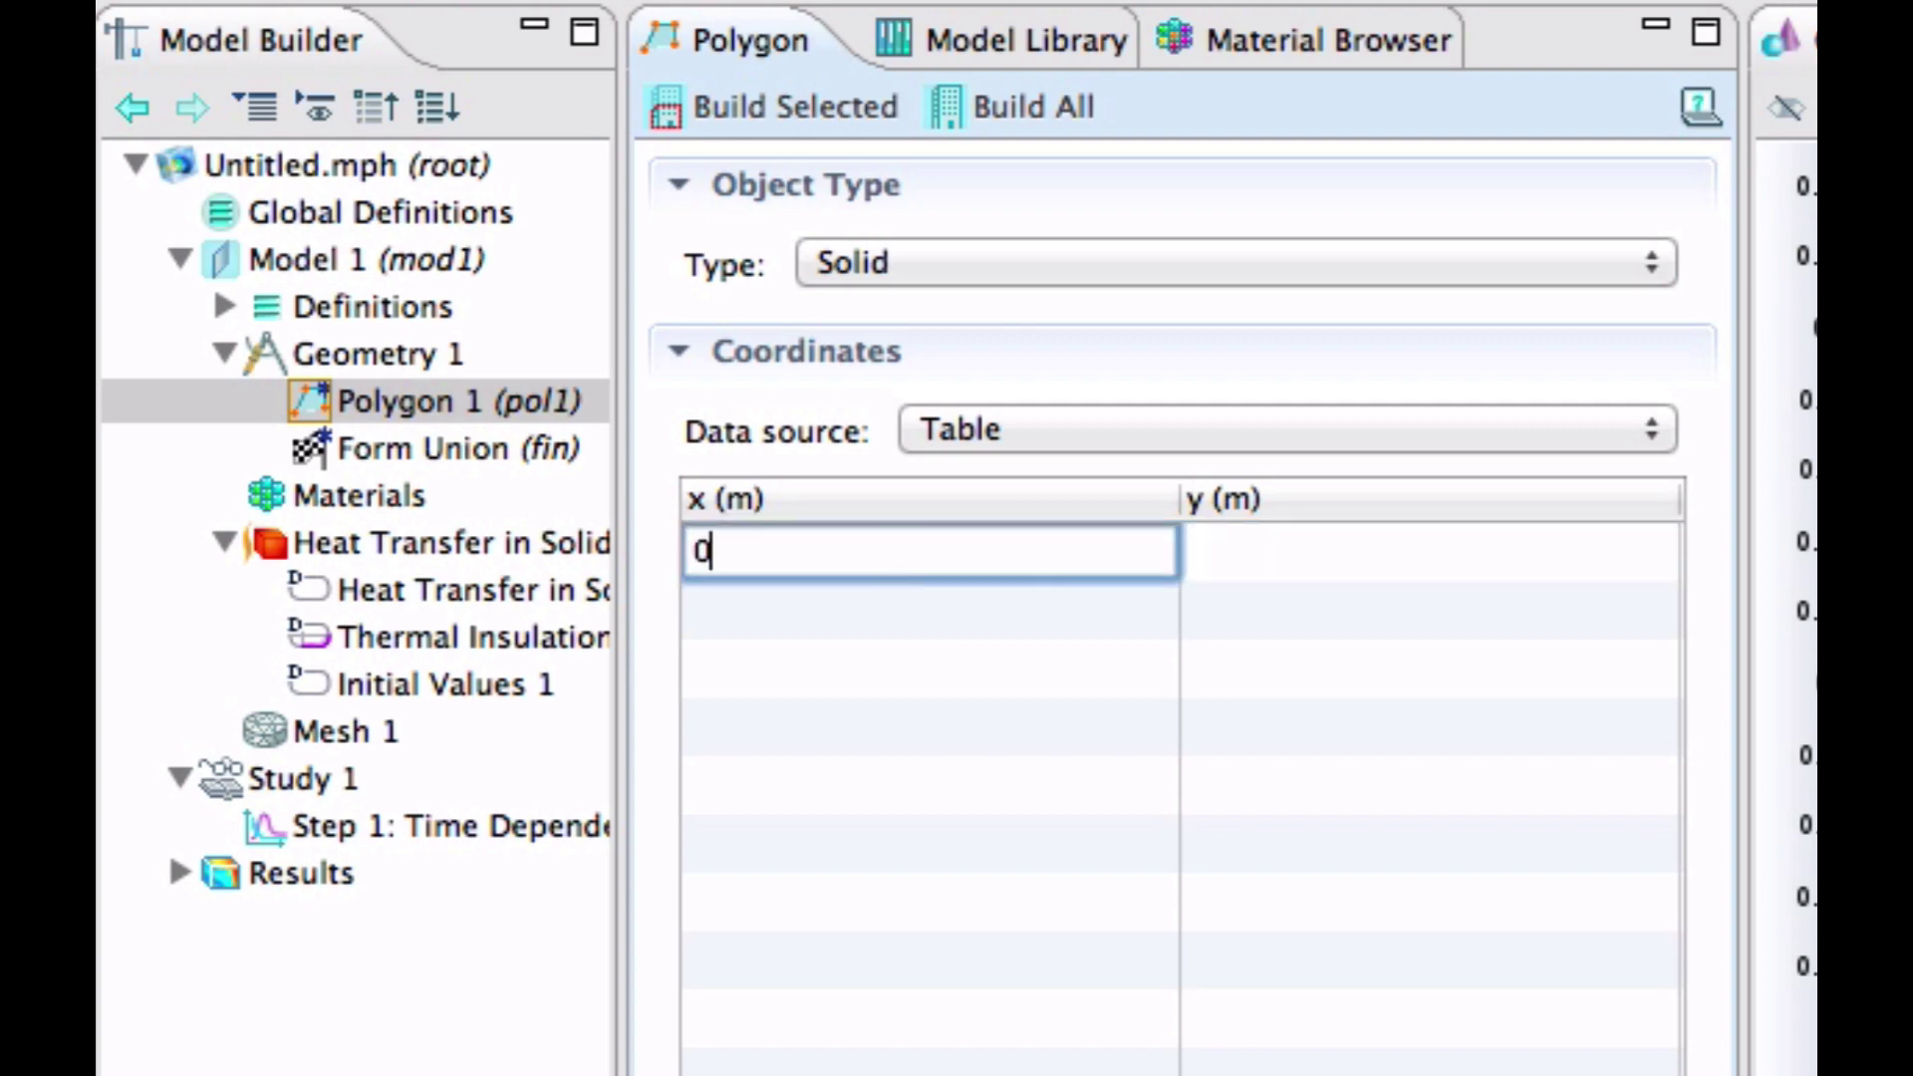
key(Tab)
text(0)
click(757, 610)
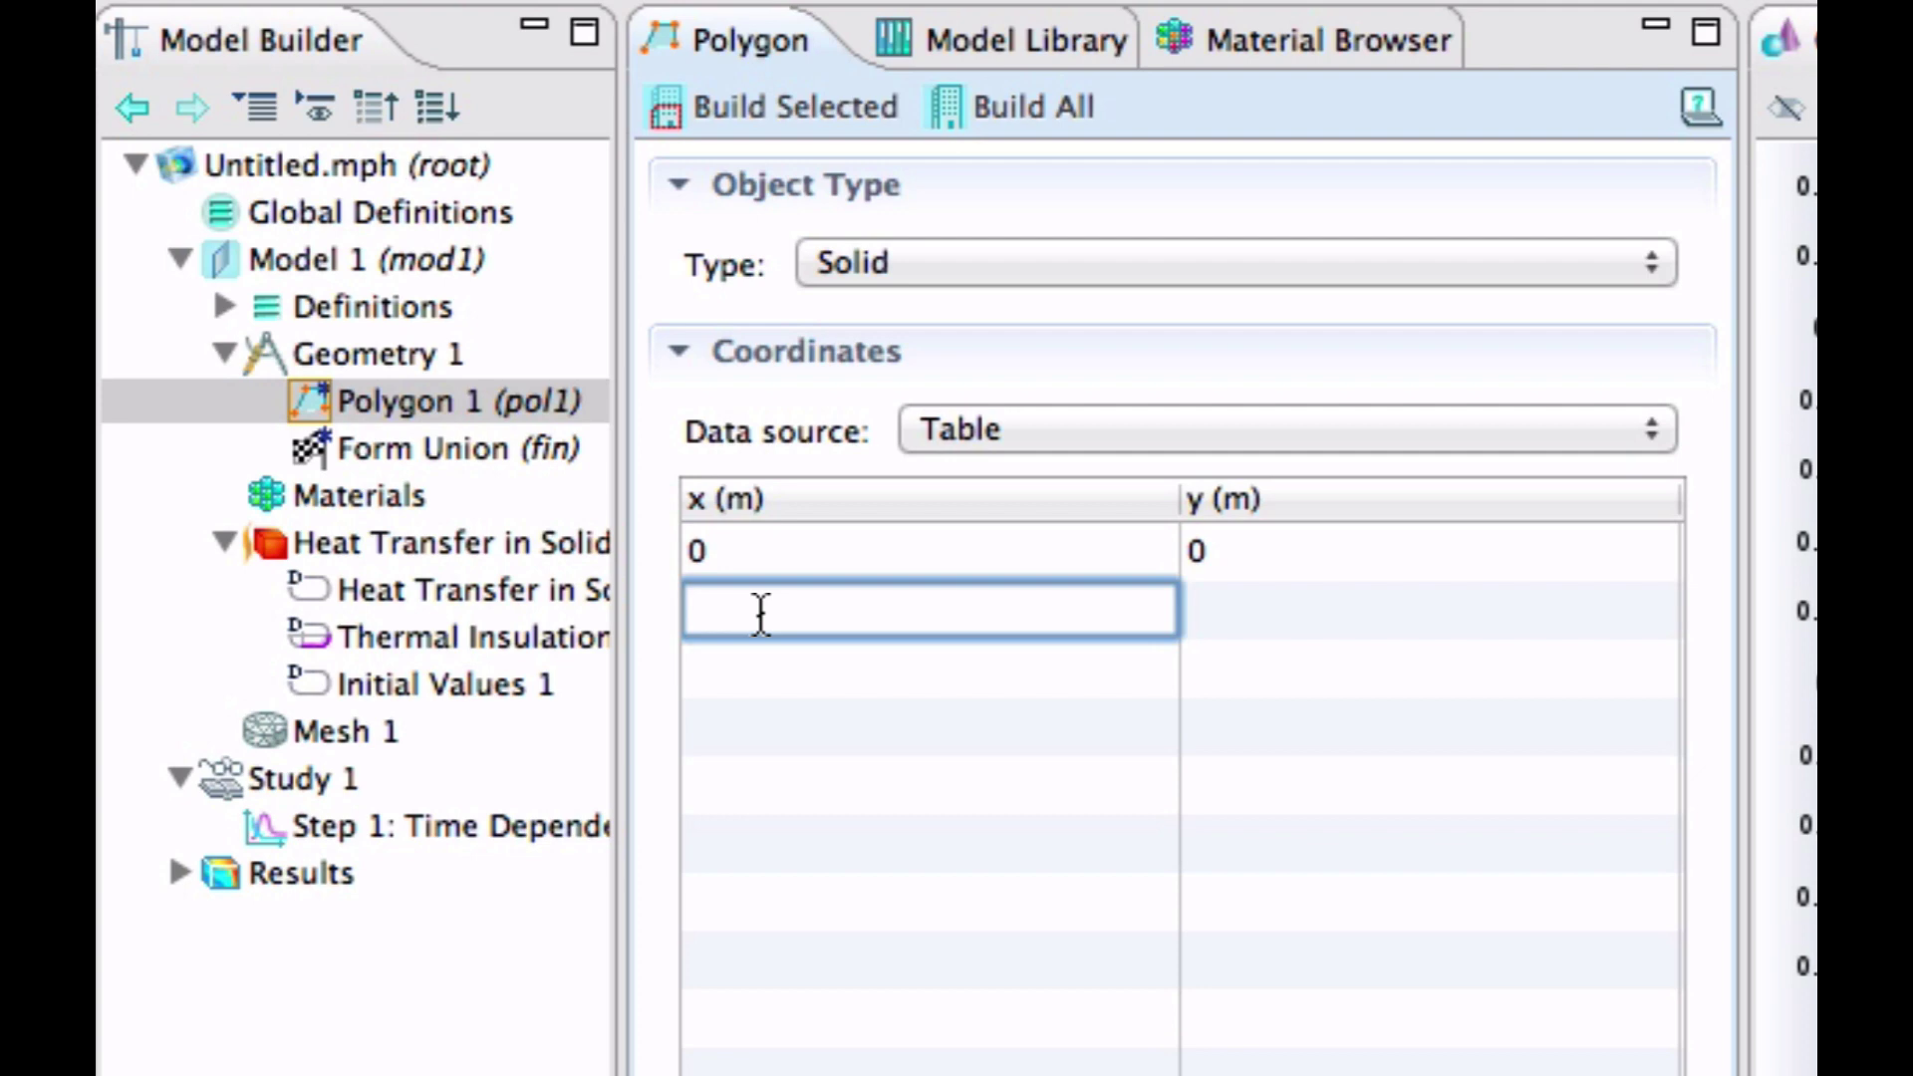
text(0.05)
key(Tab)
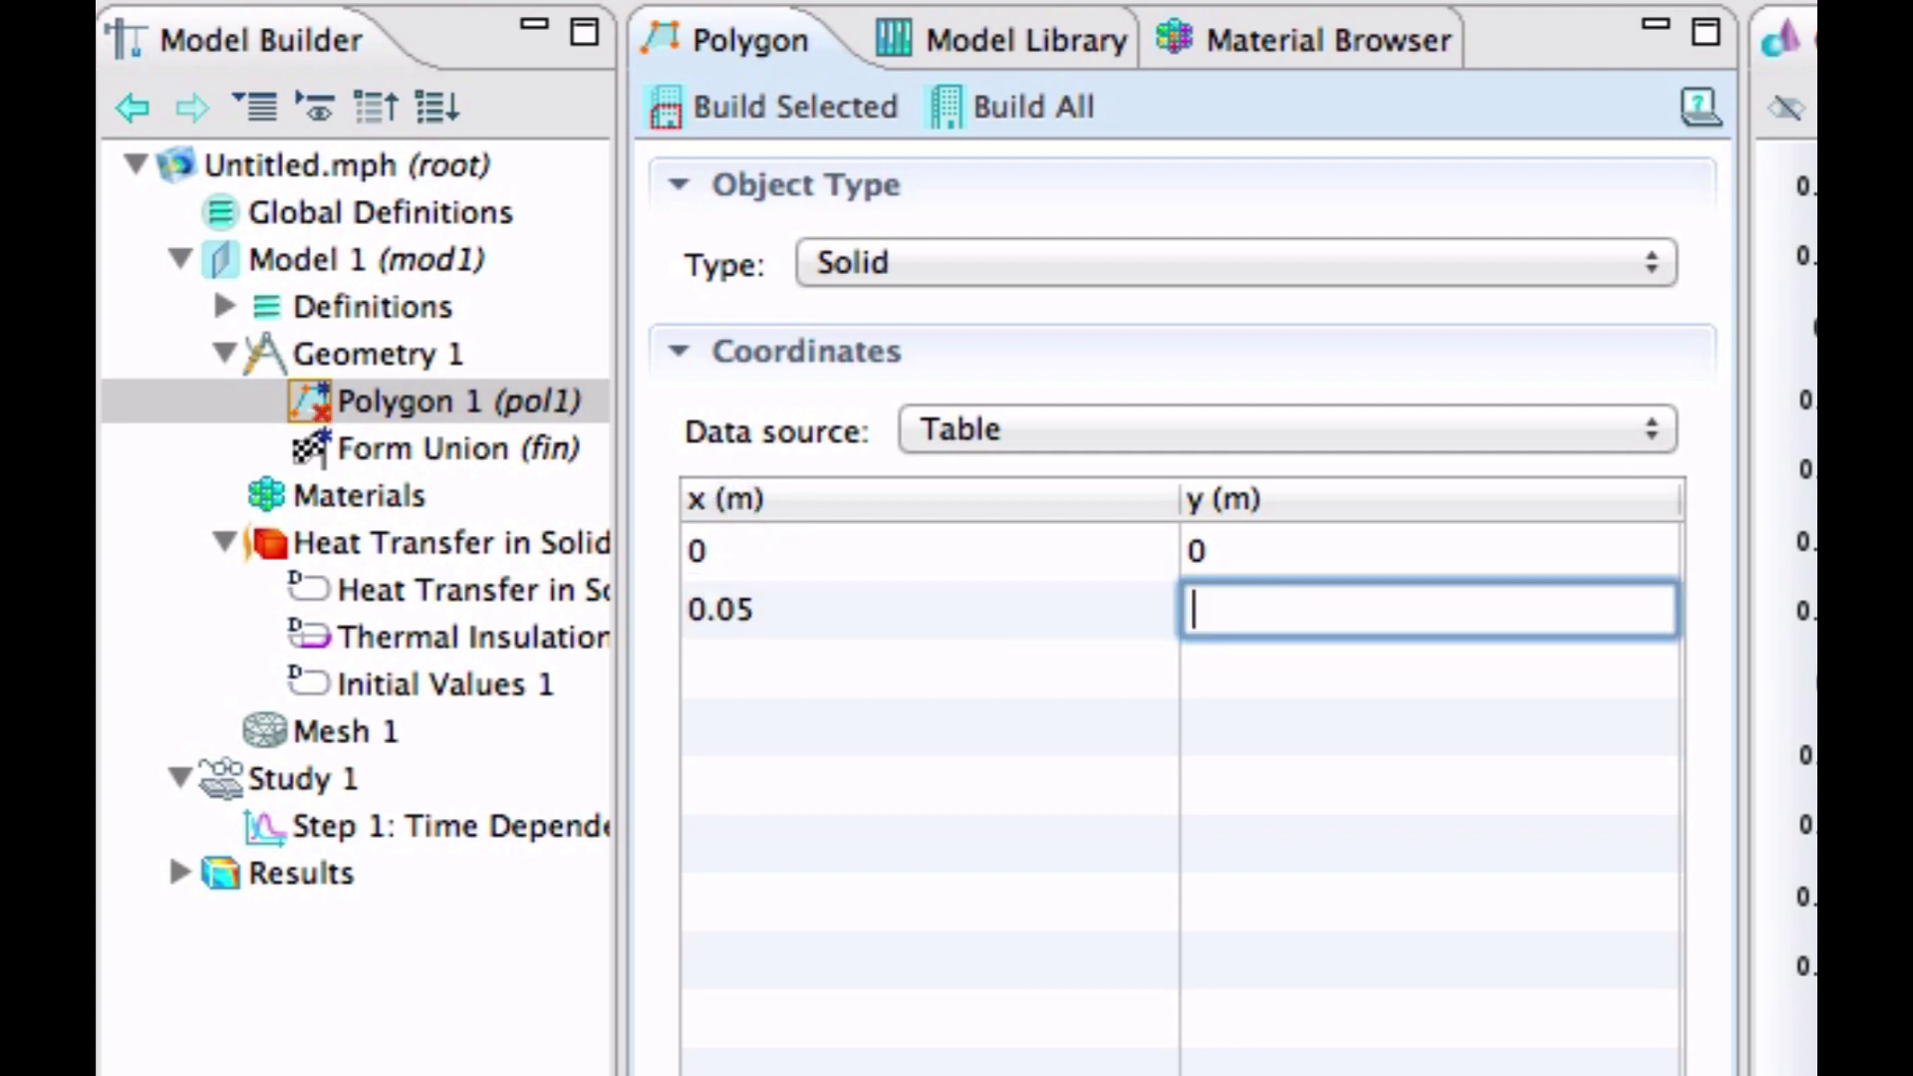
text(0)
- Enter corners (0.06,0.01) and (-0.01,0.01), then build the trapezoid
click(711, 668)
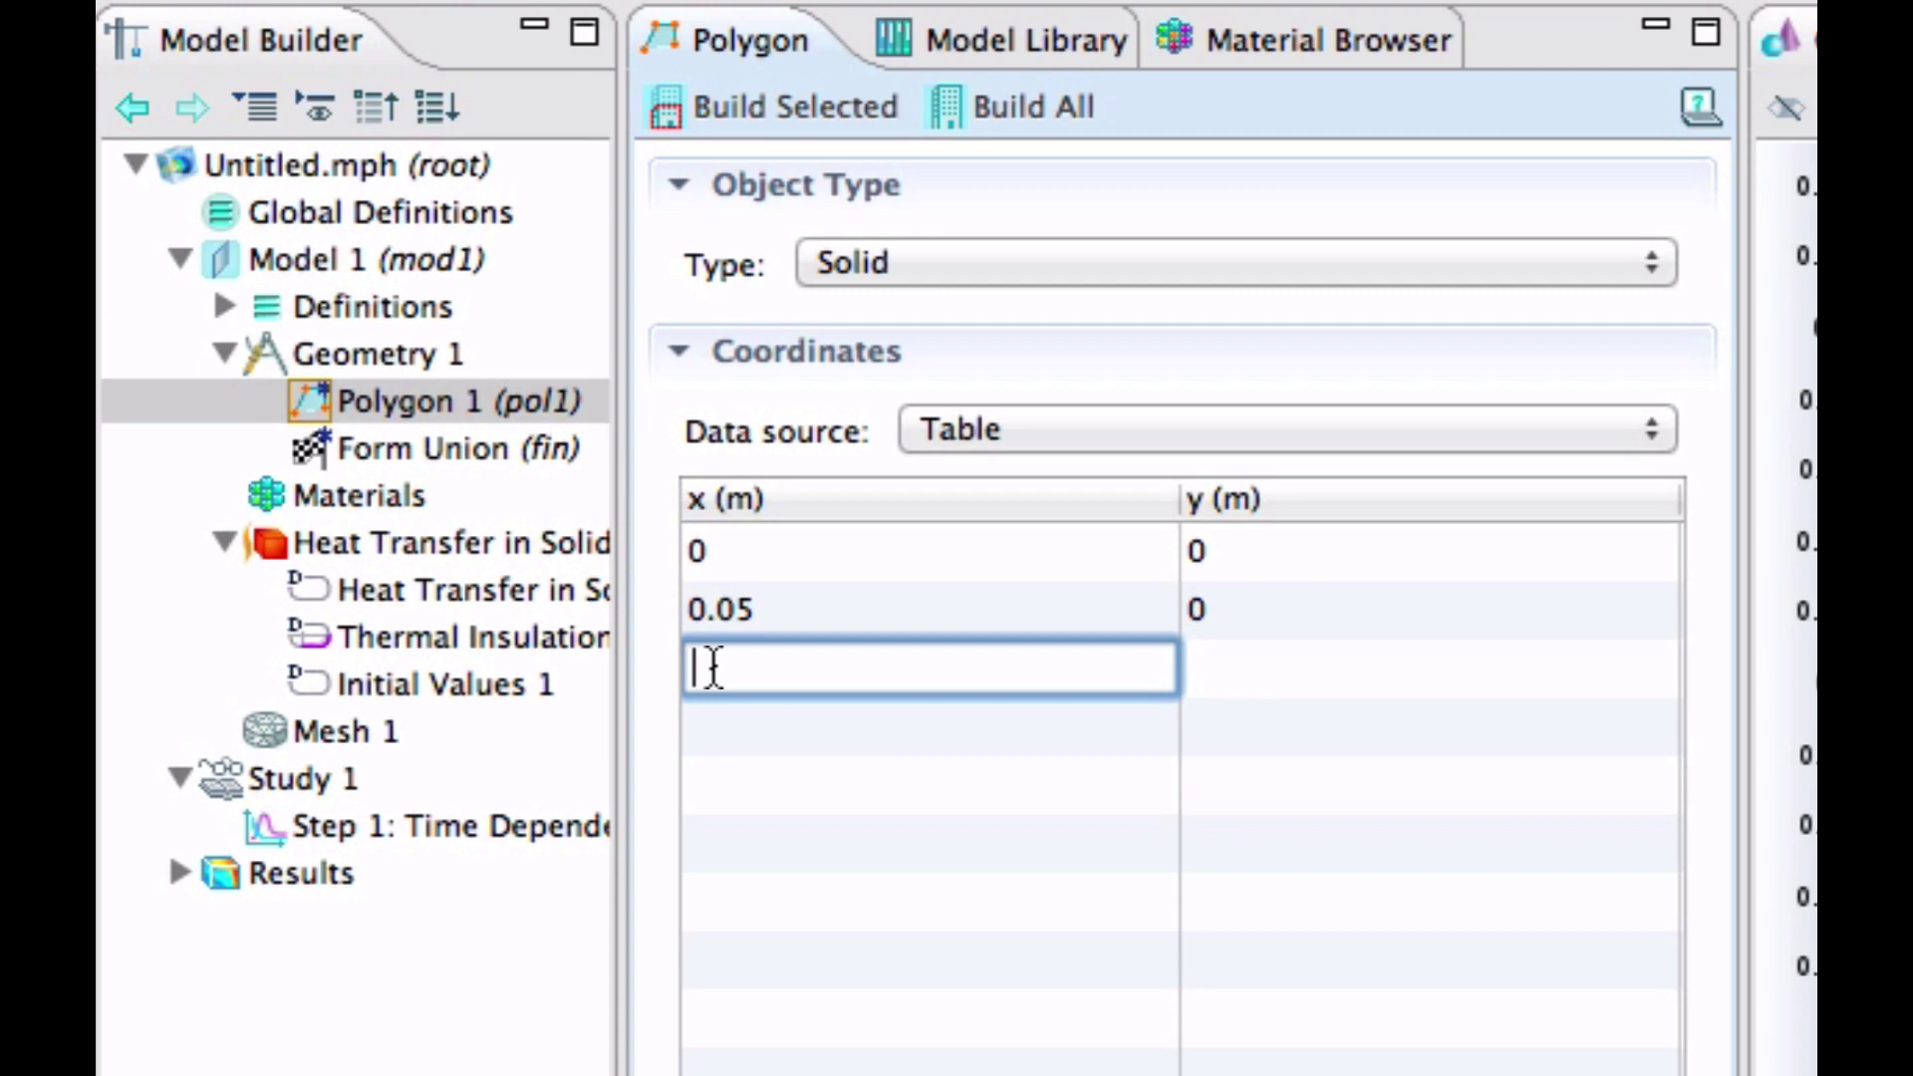
text(0.06)
click(1208, 657)
text(0)
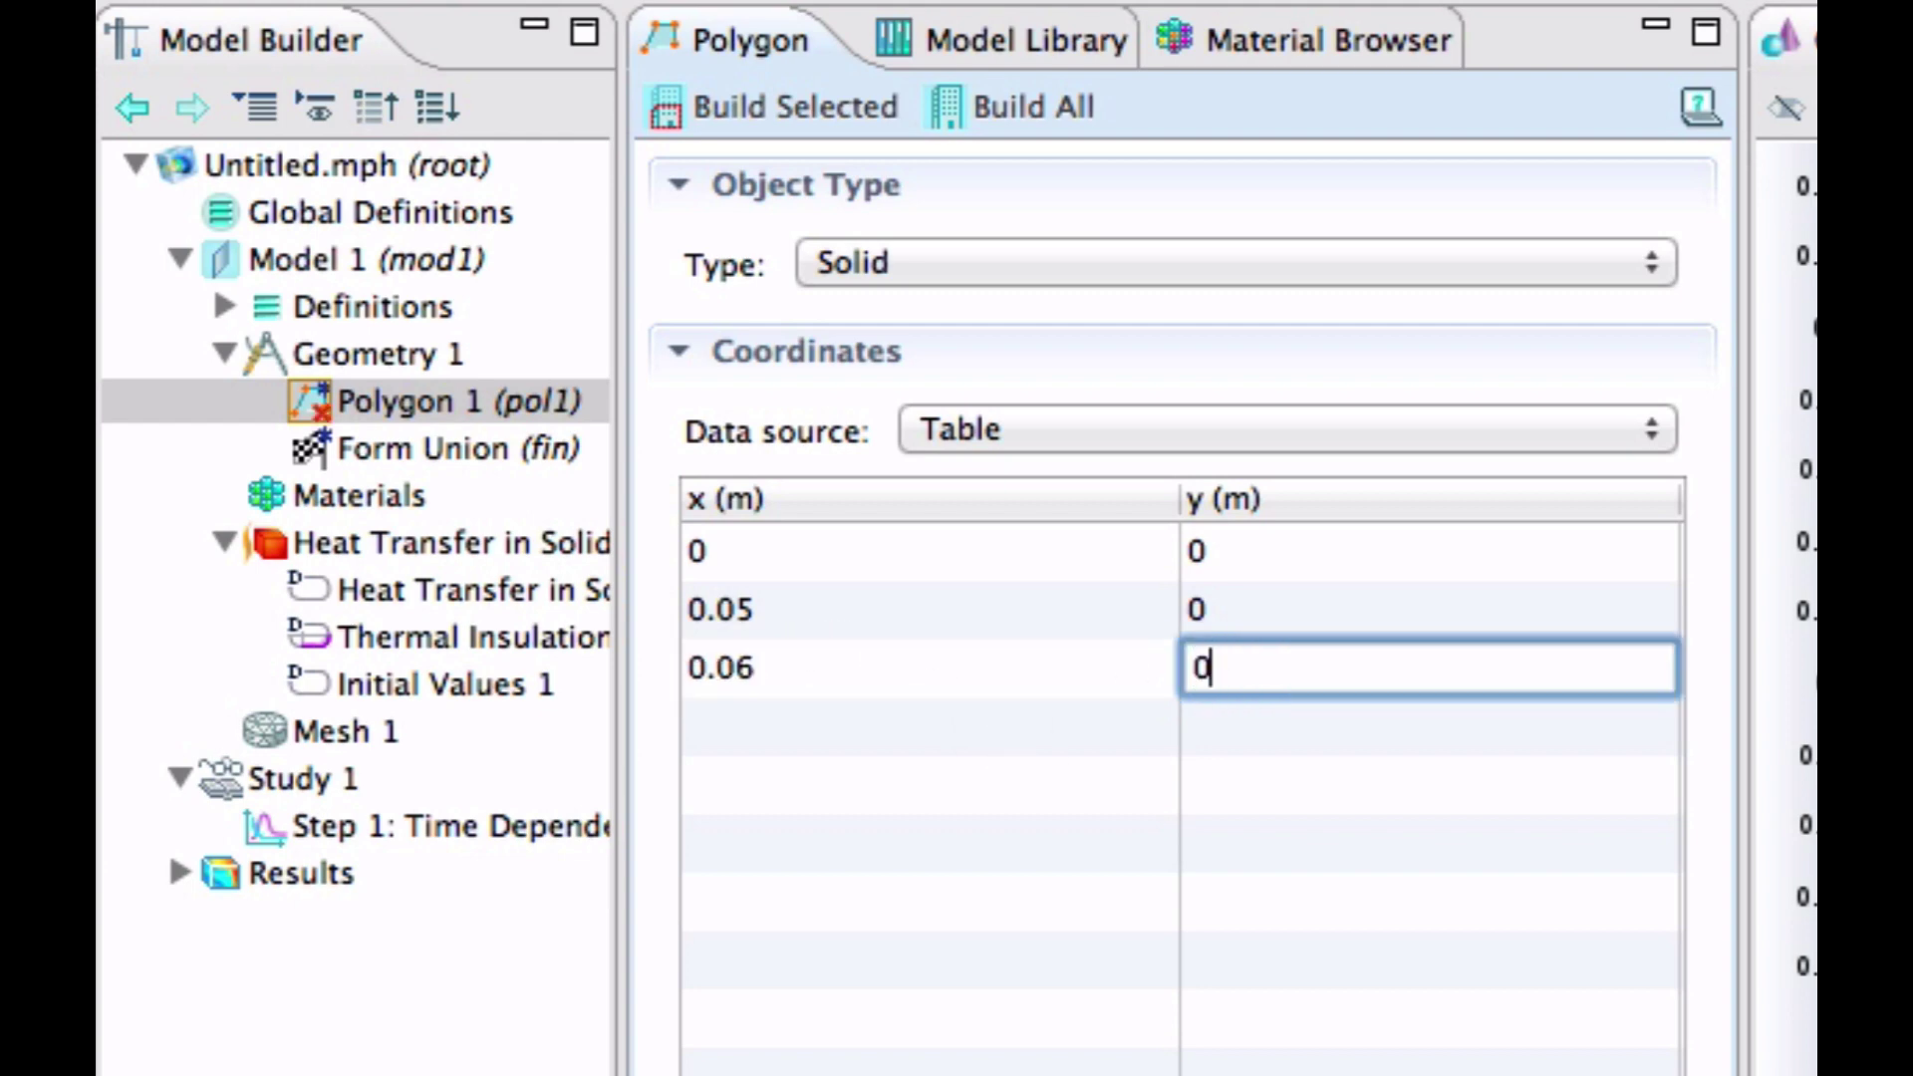
text(.01)
click(899, 724)
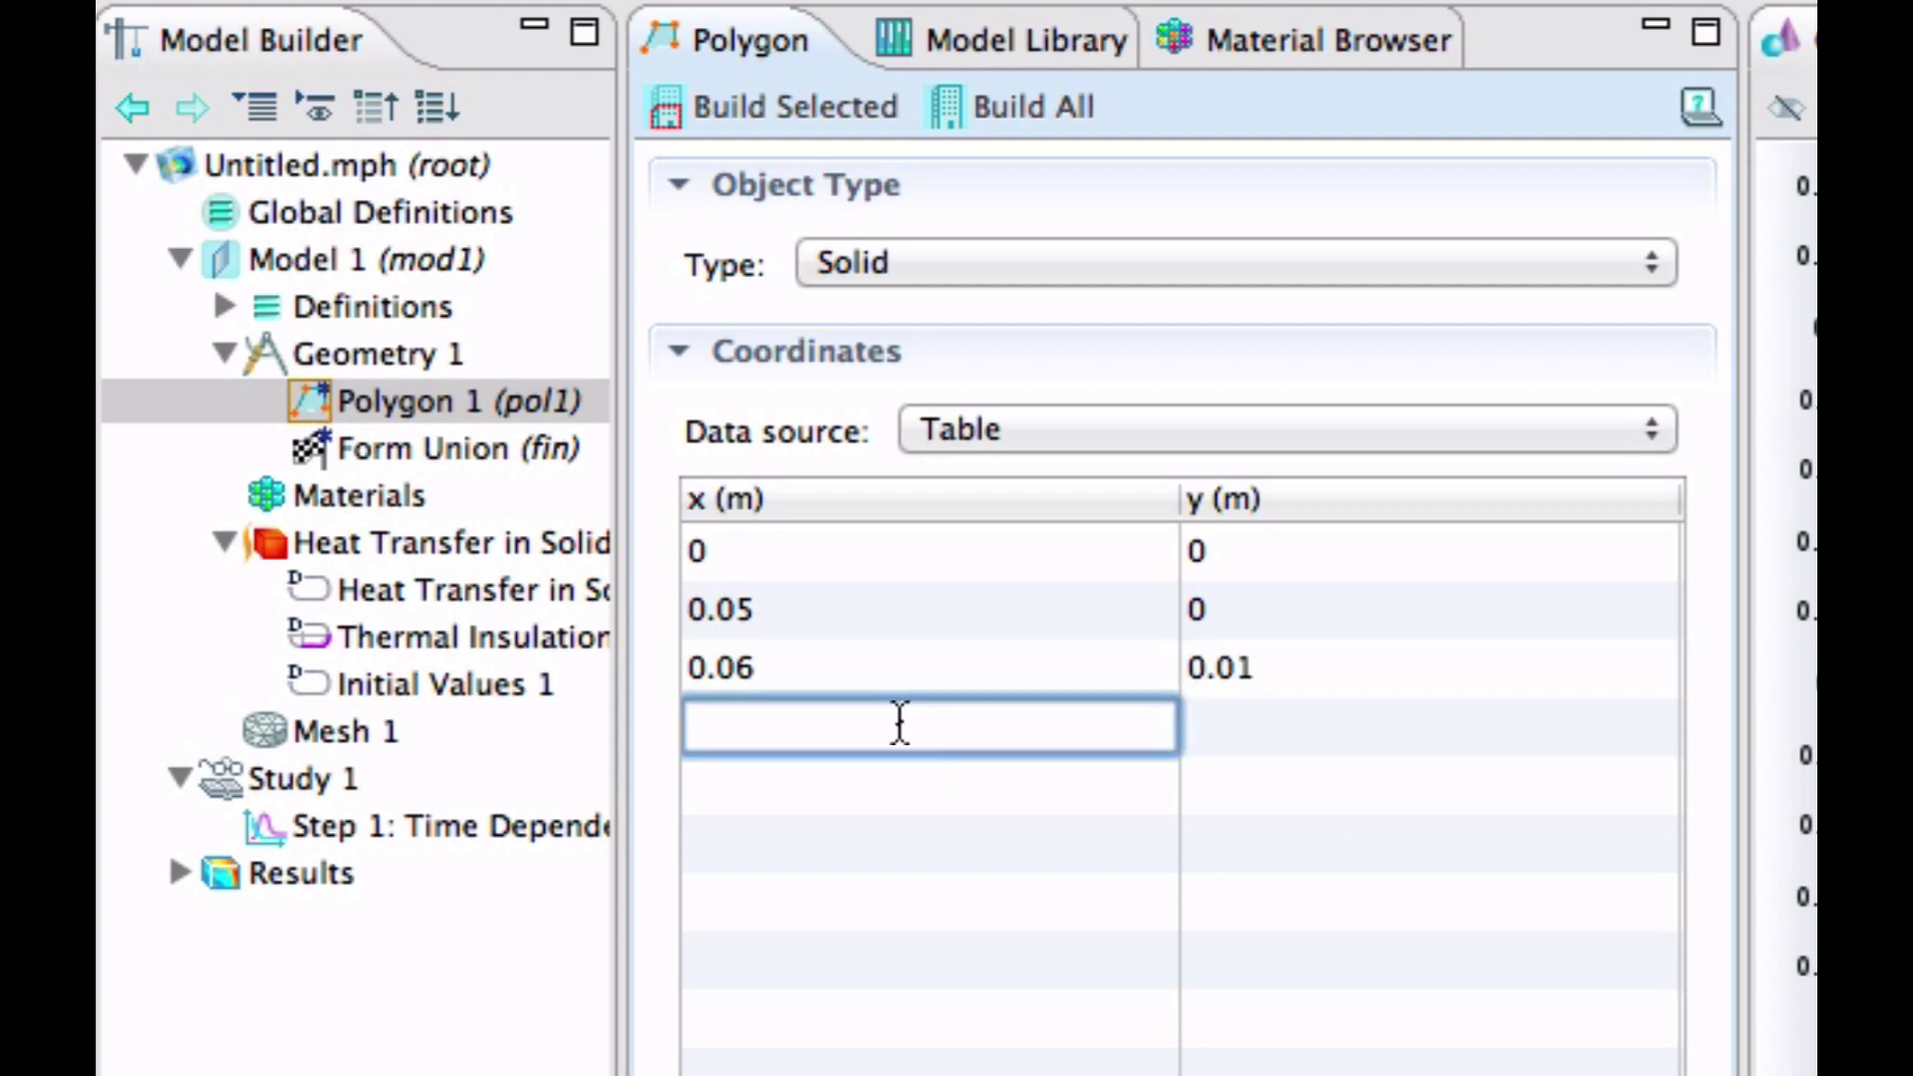
text(-0.01)
key(Tab)
text(0.01)
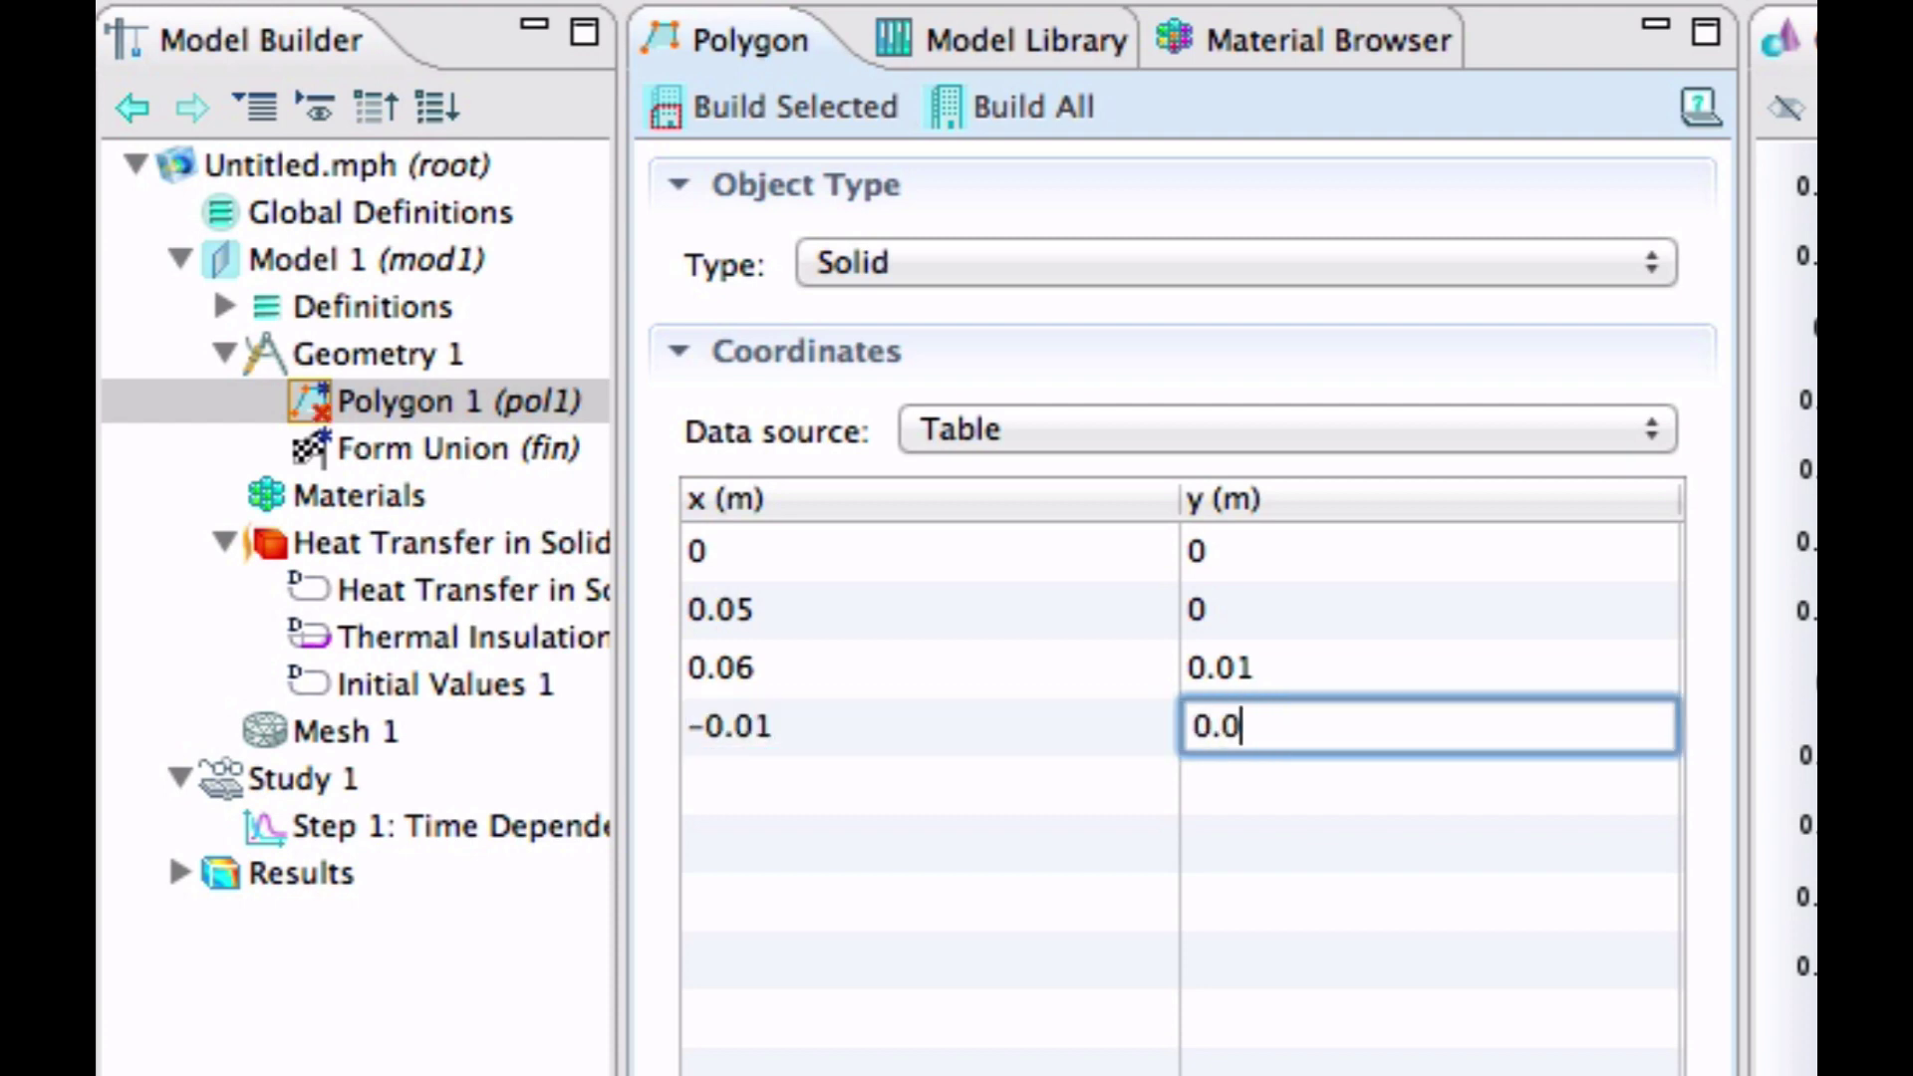
click(703, 96)
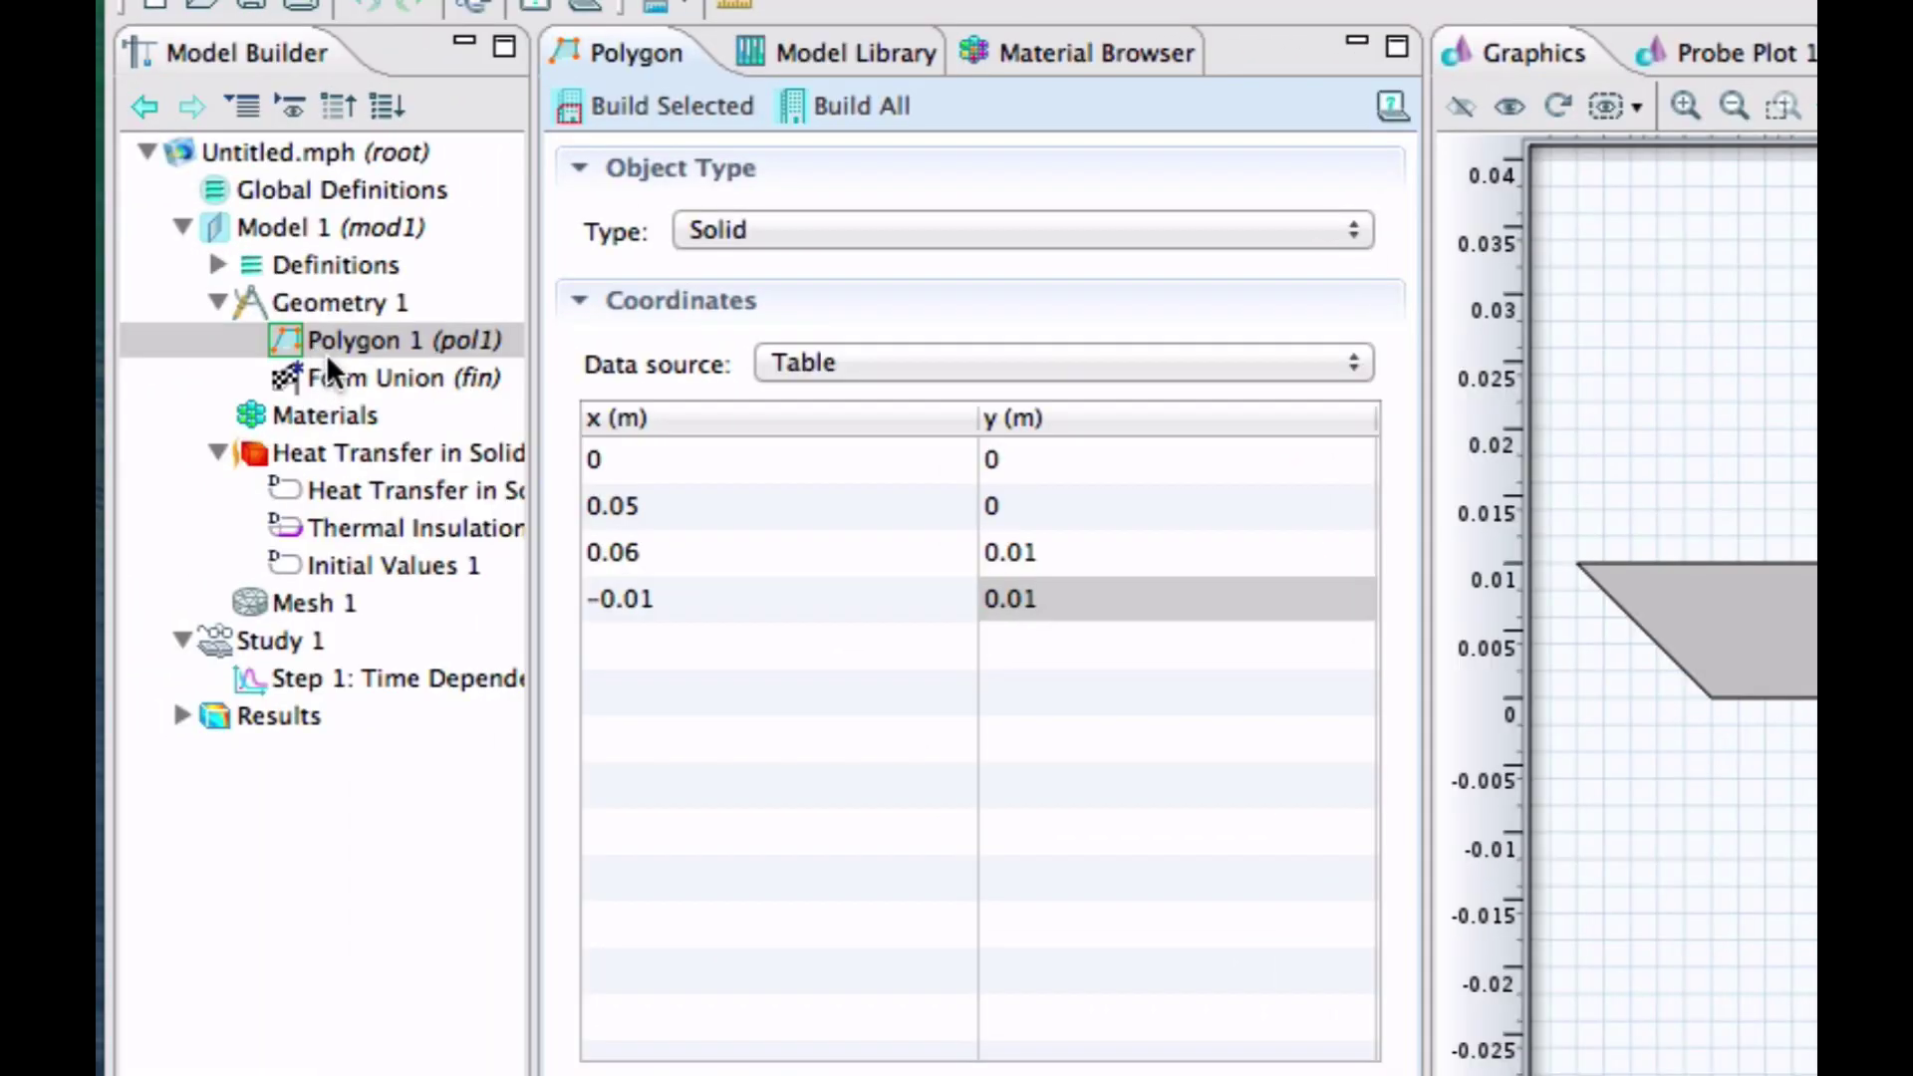
- Duplicate Polygon 1 as Polygon 2, move its top corners to (-0.04,0.04) and (0.09,0.04), then build and zoom to extents
right_click(325, 338)
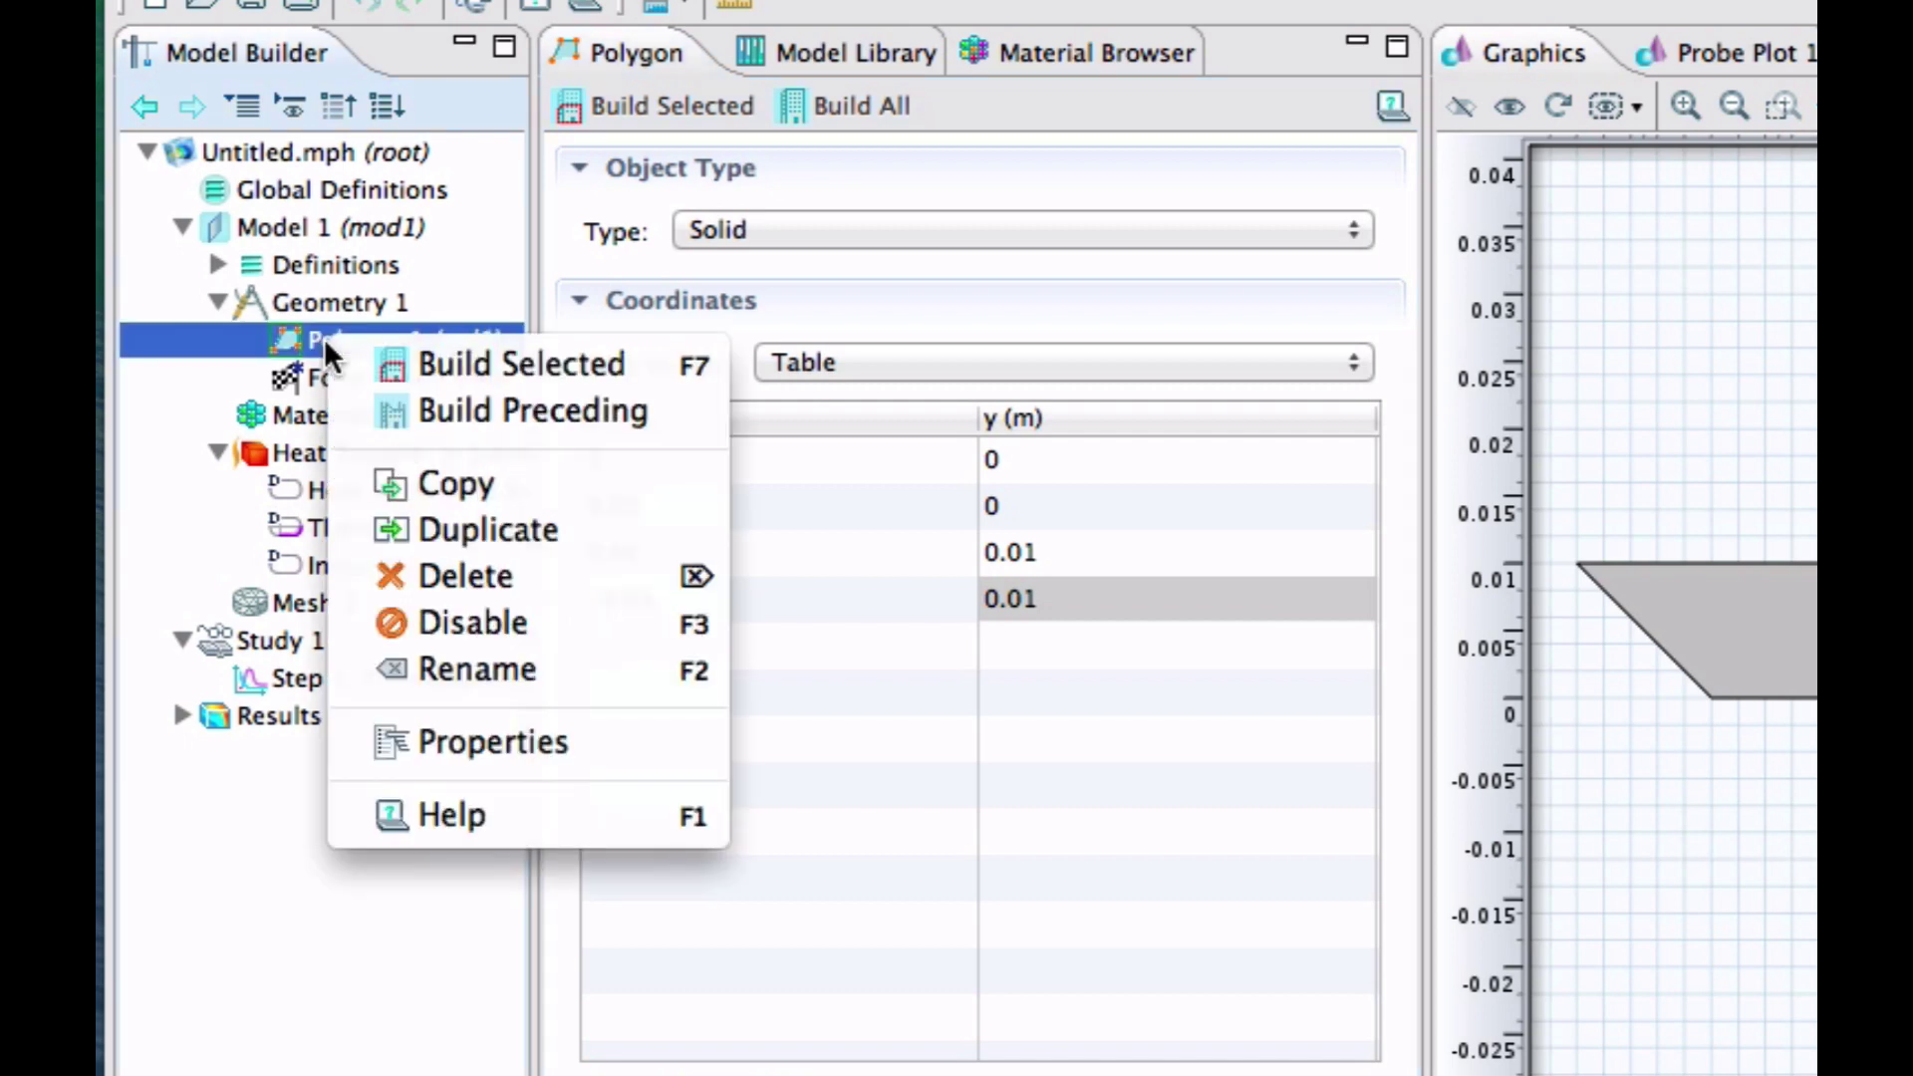
click(458, 530)
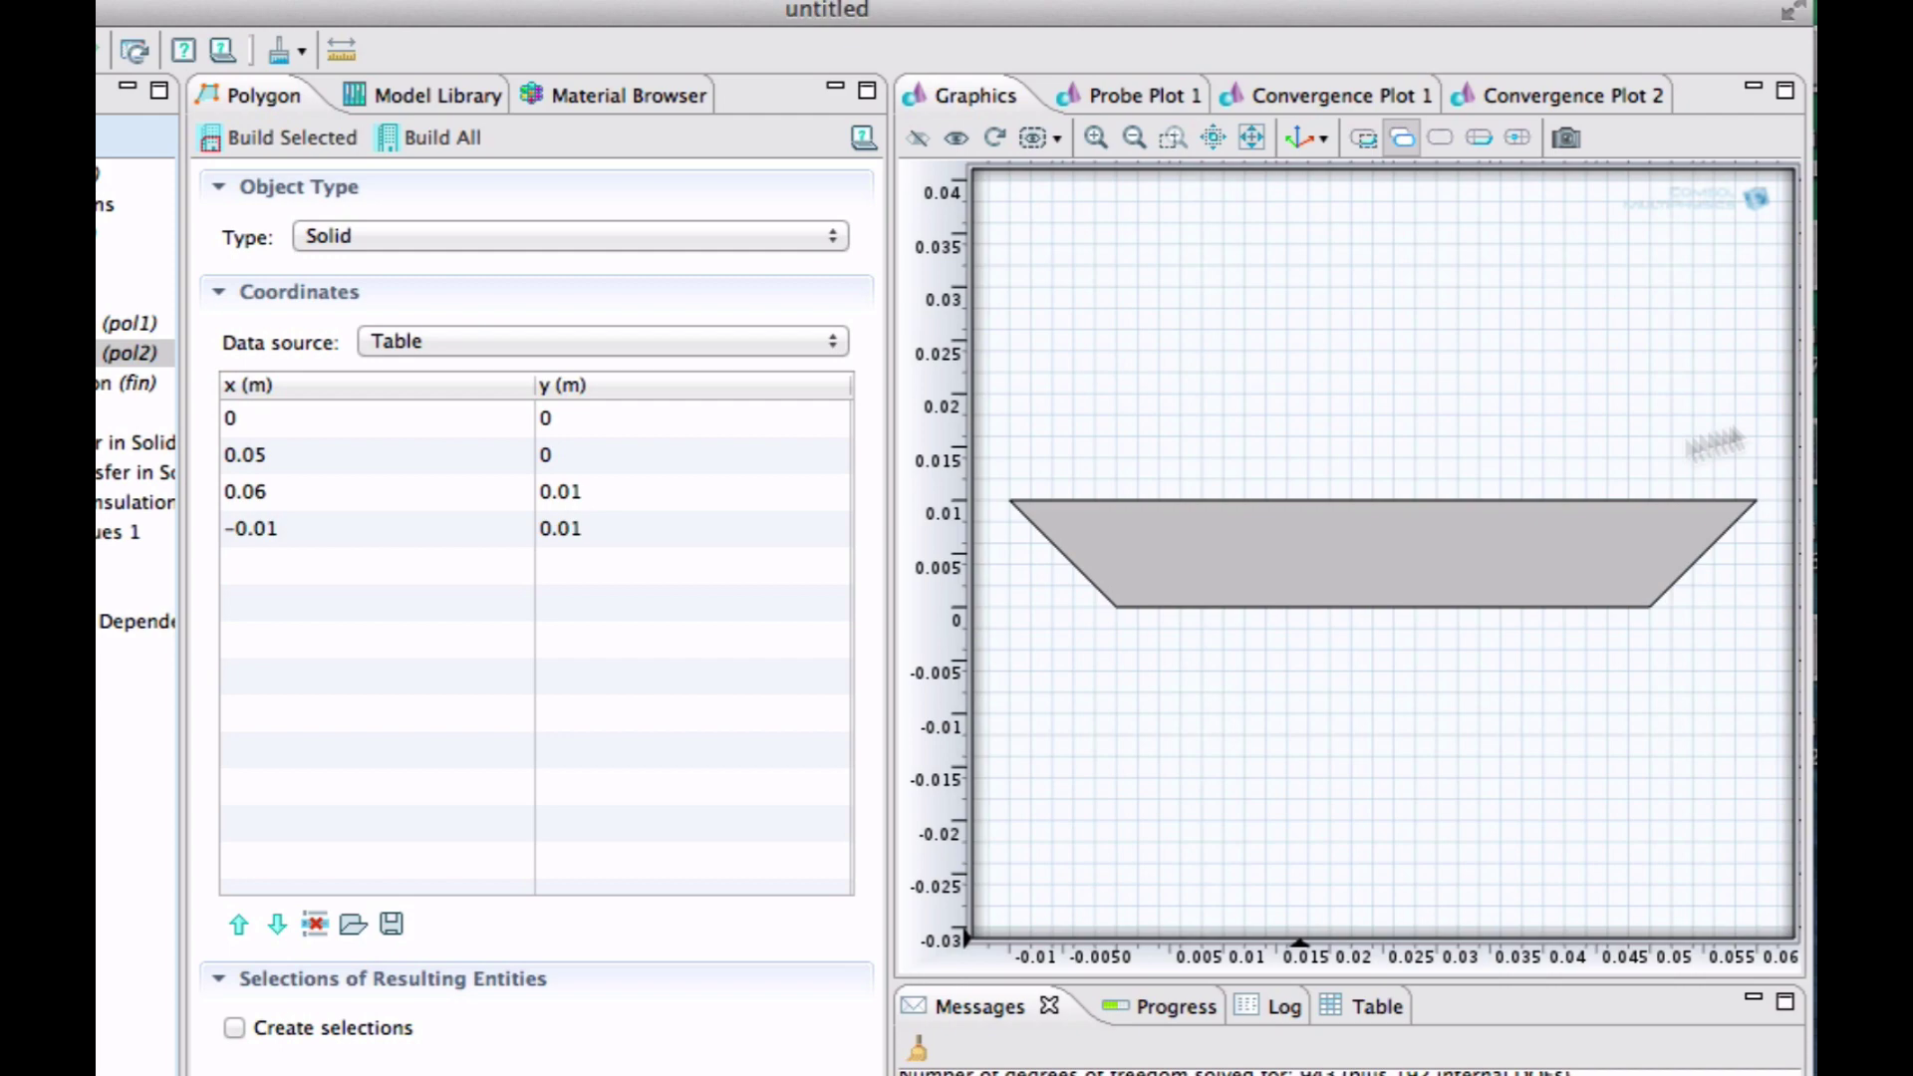
click(284, 455)
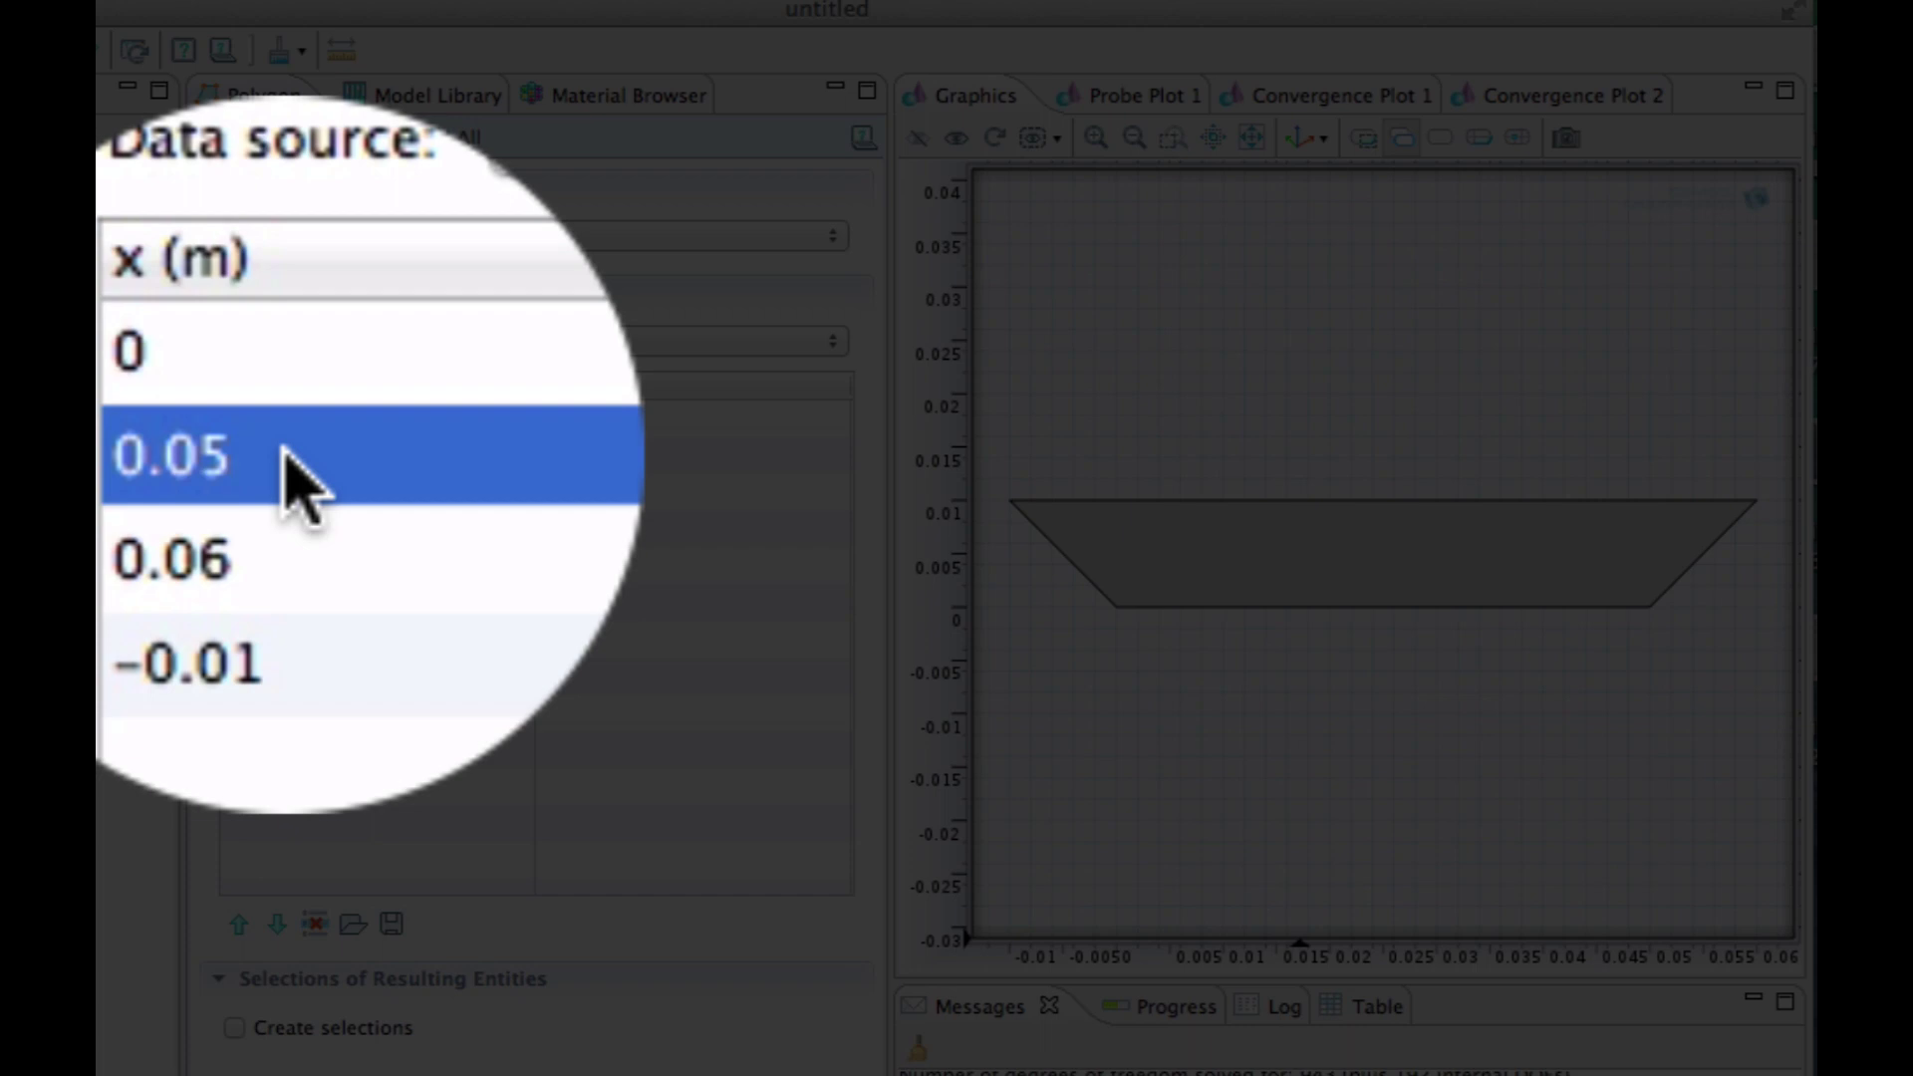
text(.09)
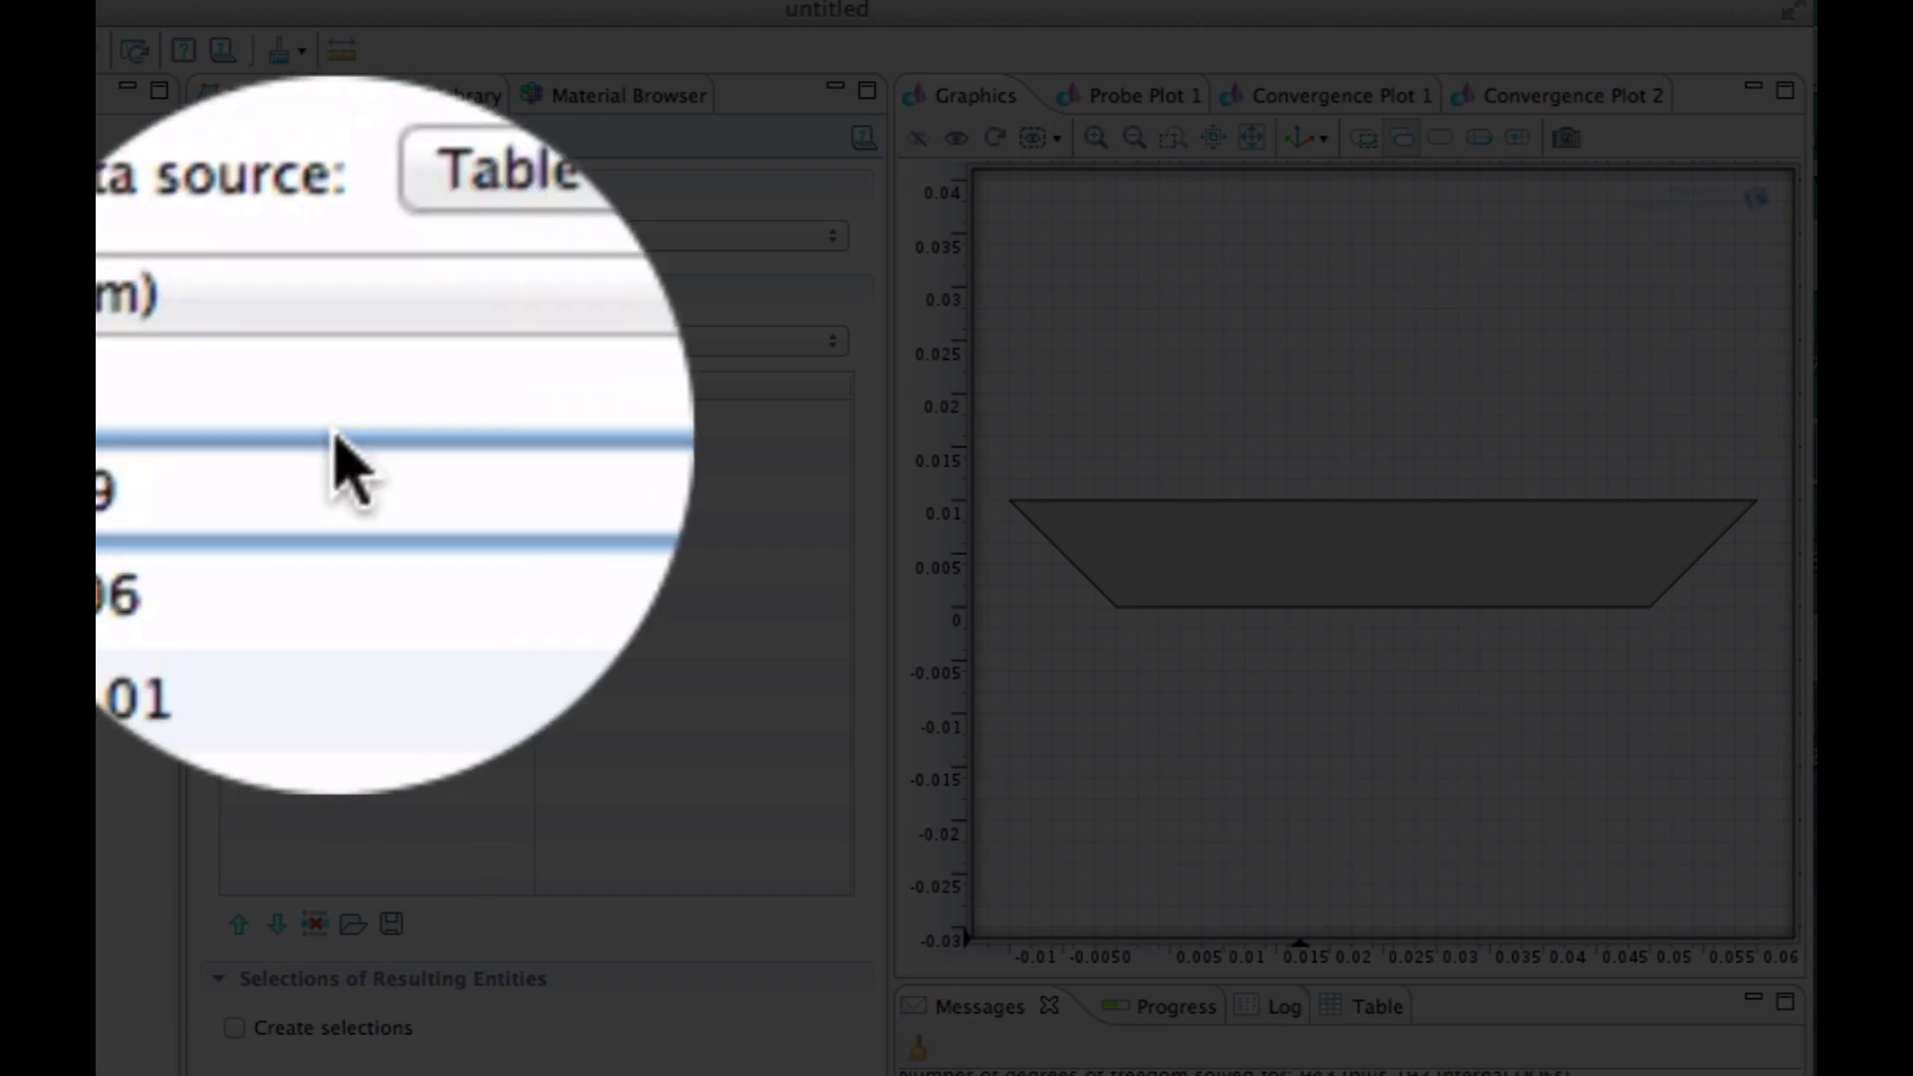
click(580, 444)
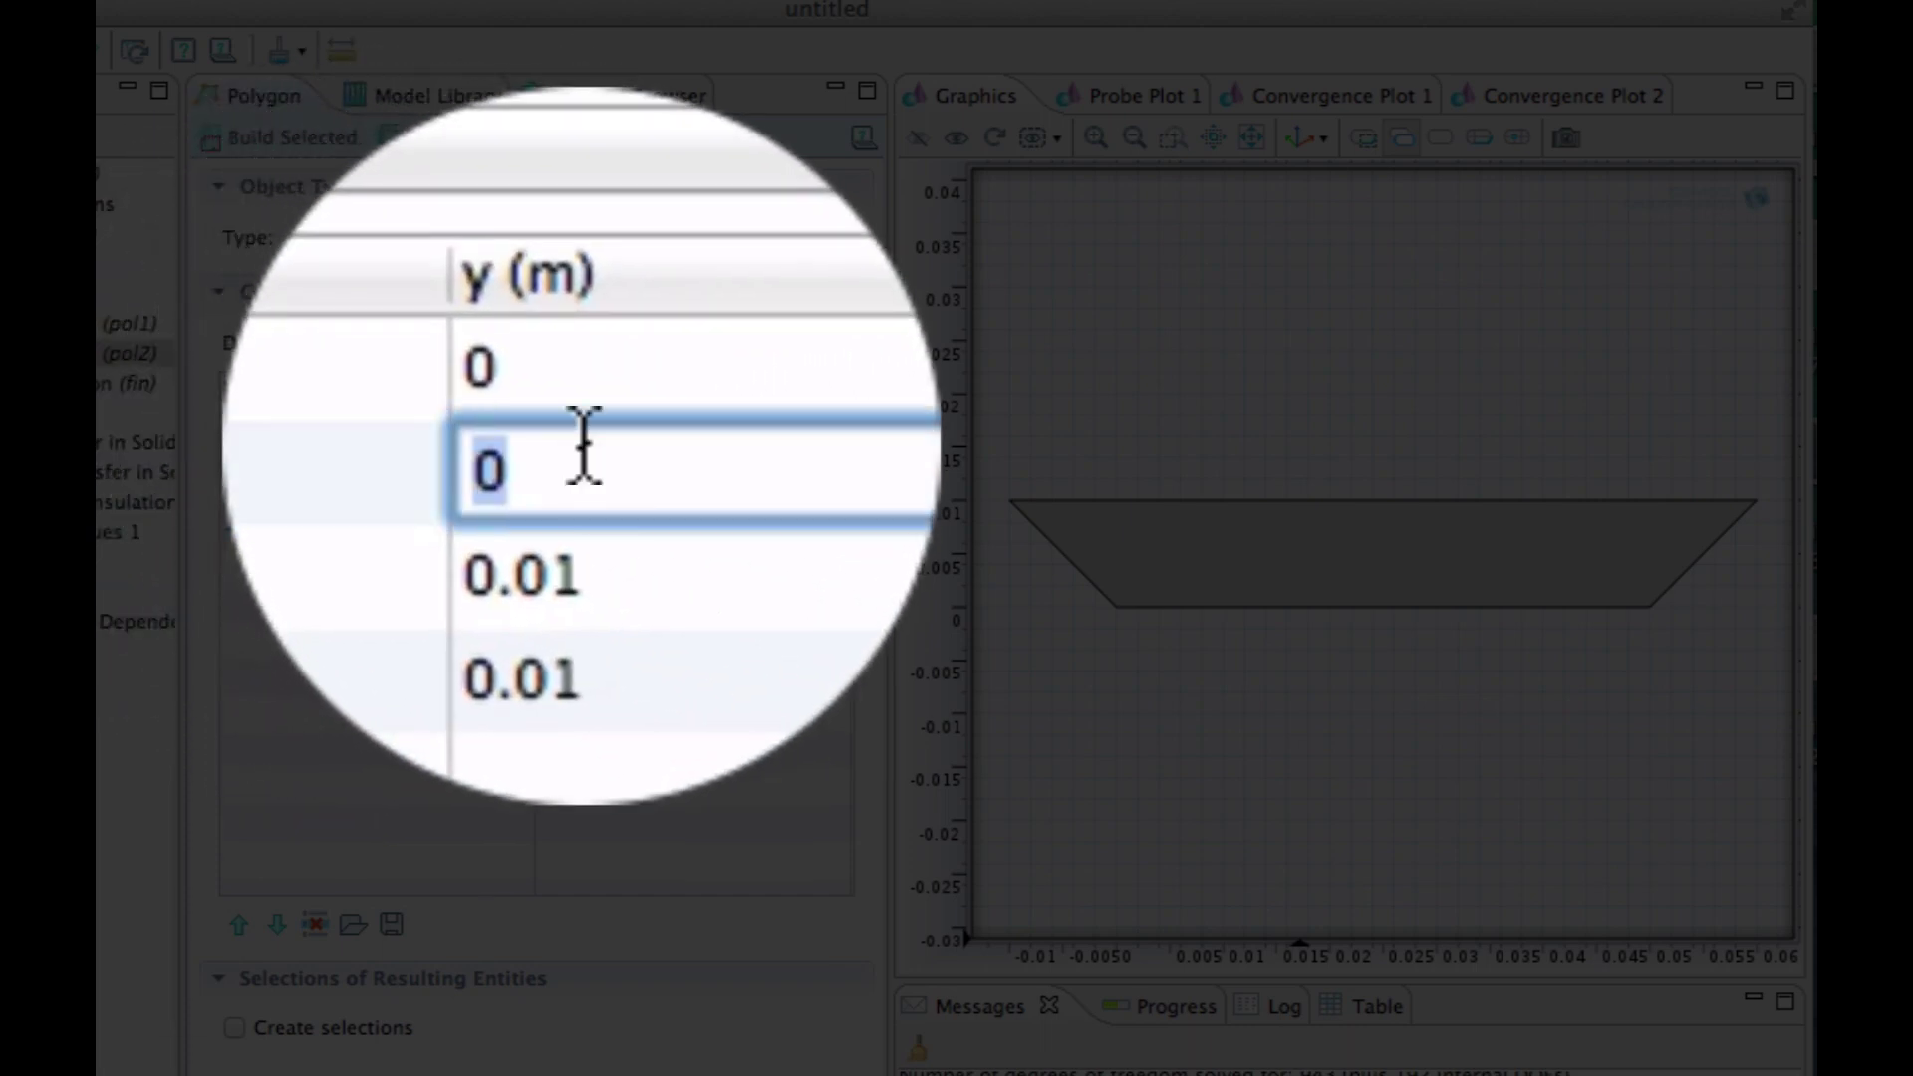
text(0.0)
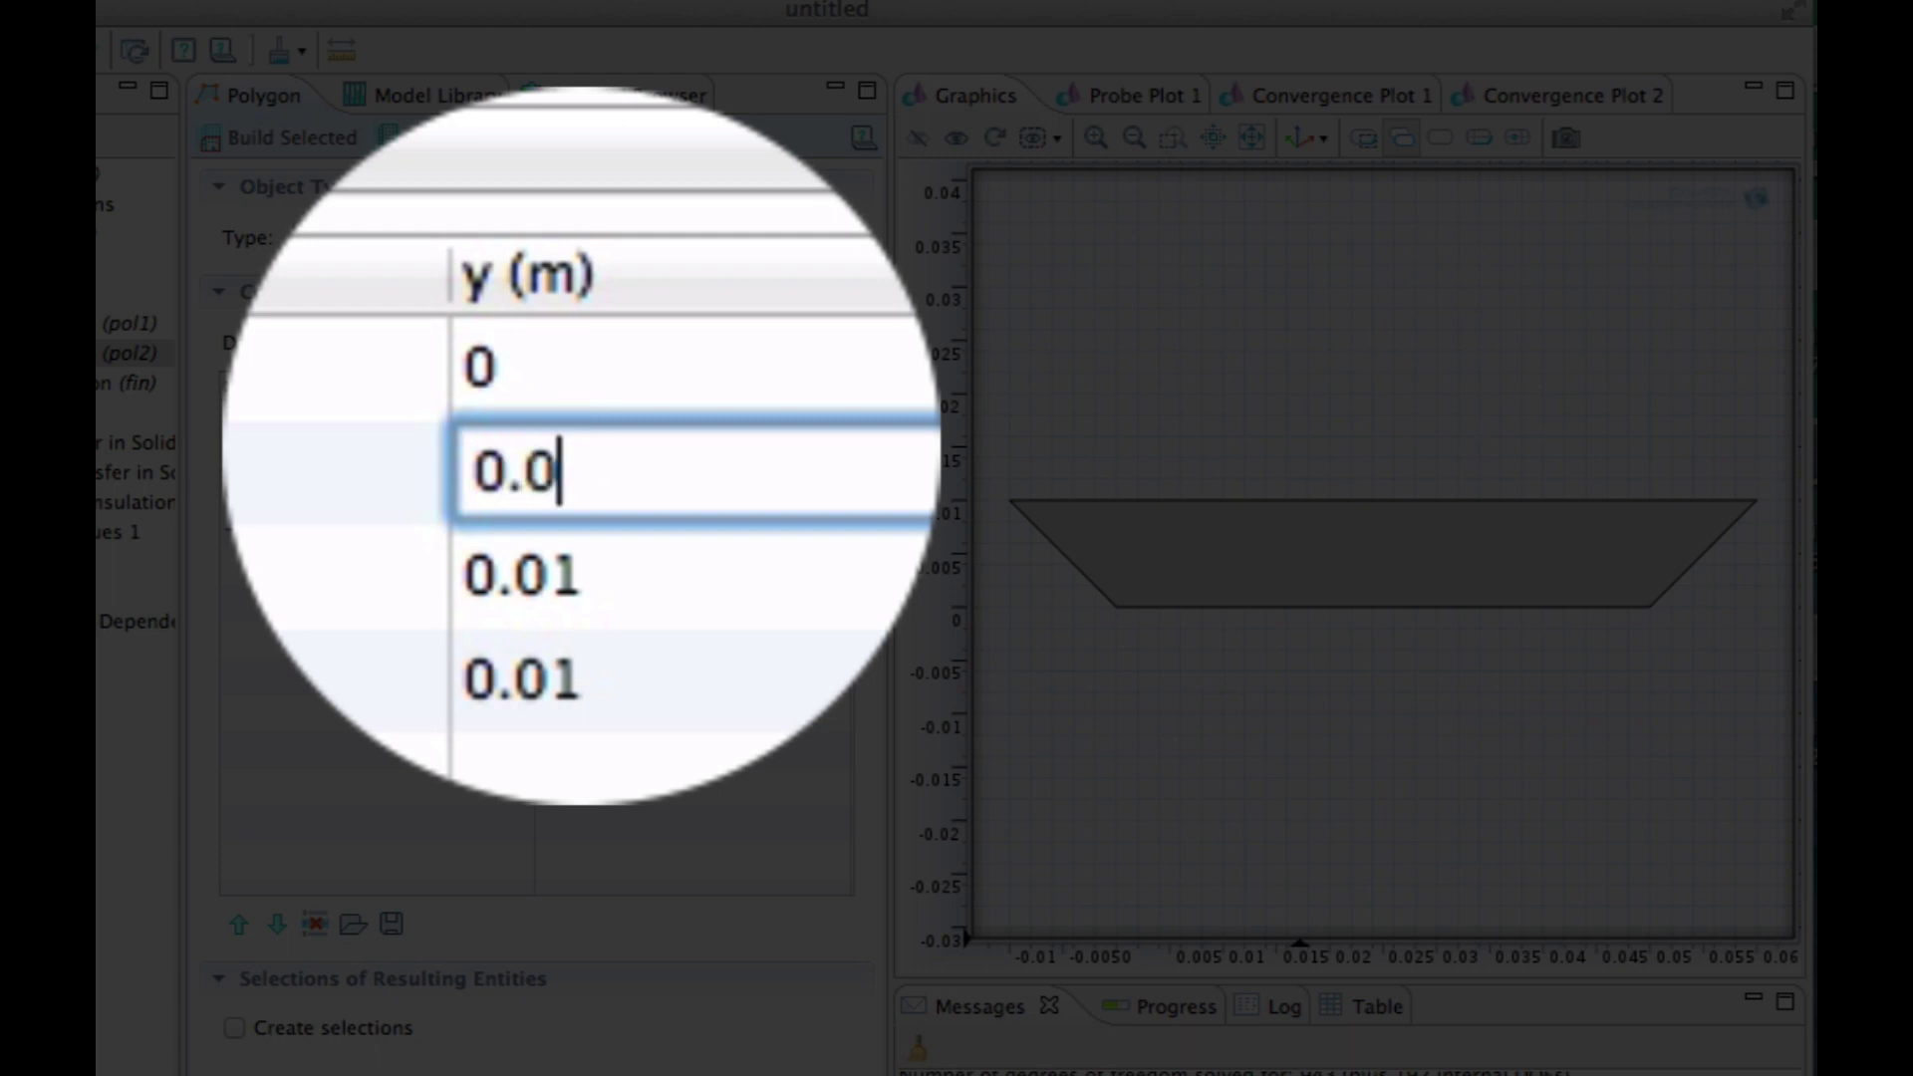
click(244, 418)
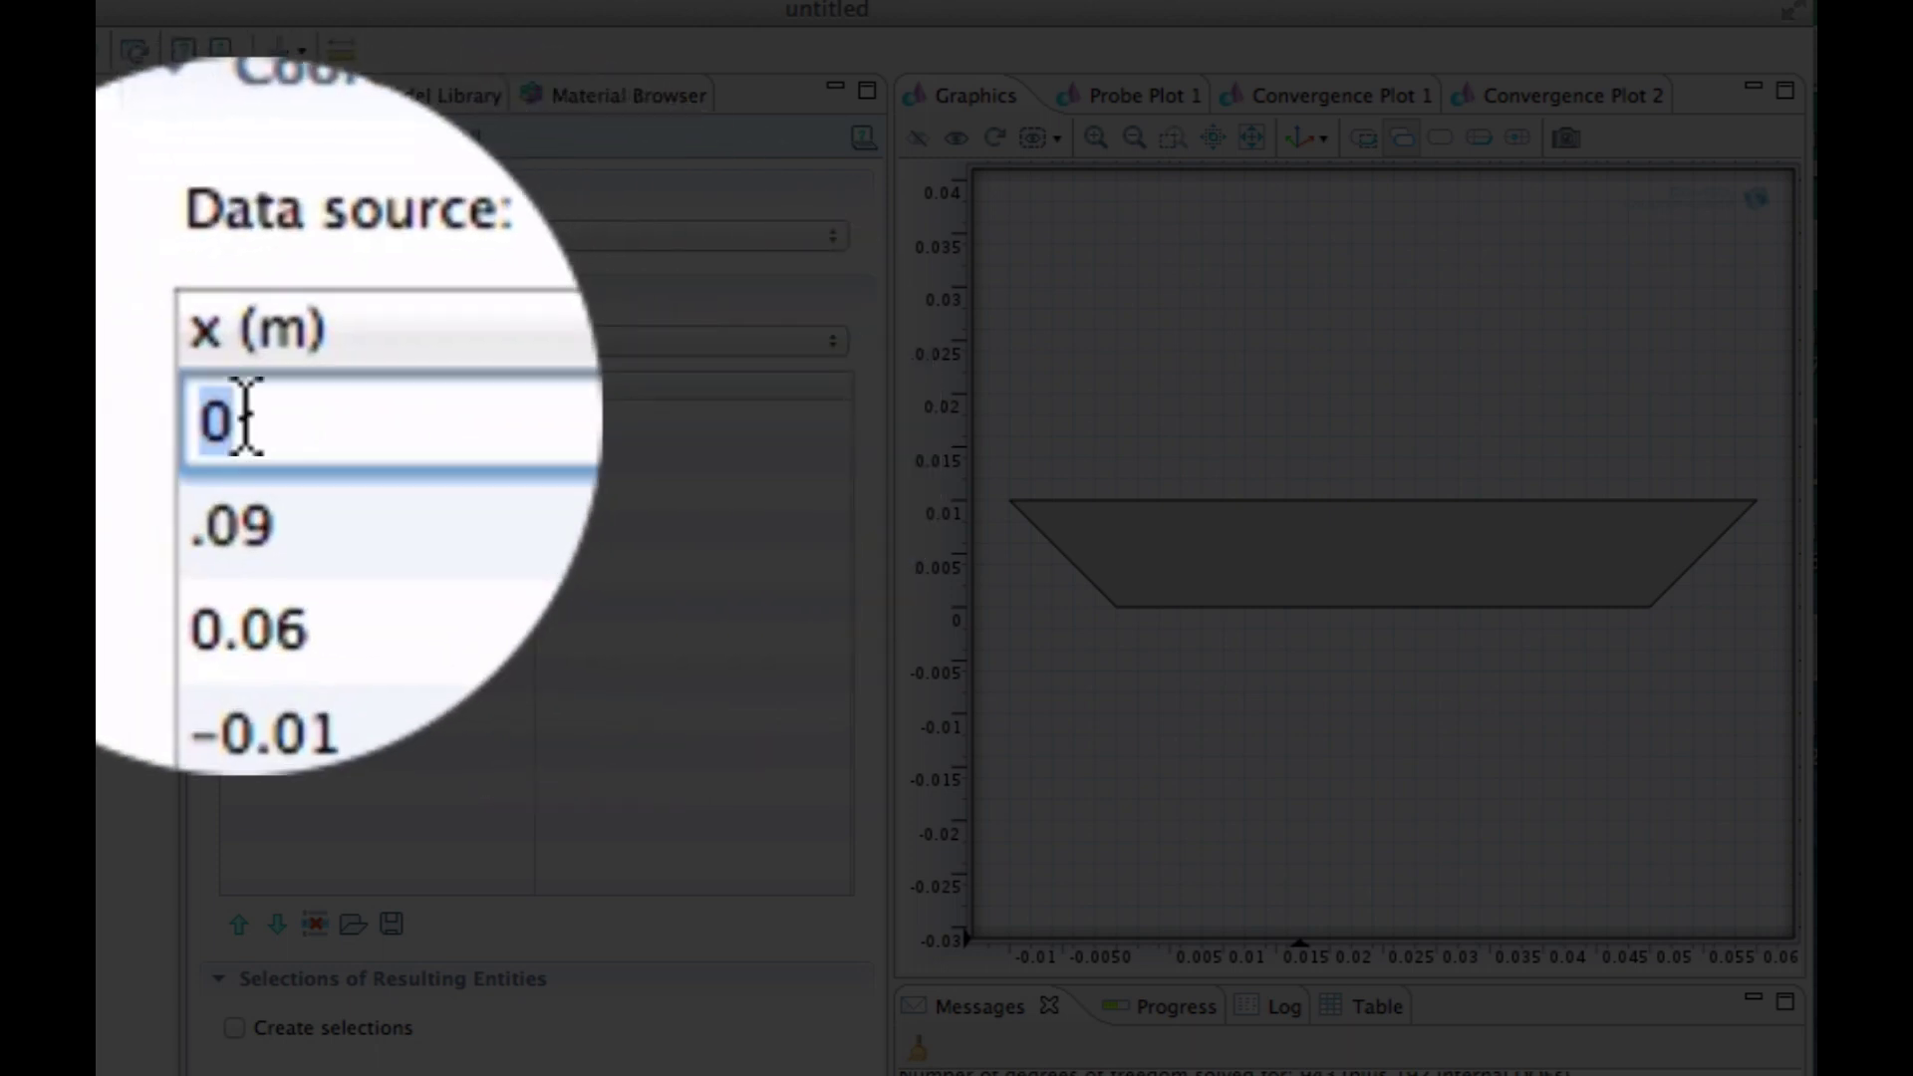
text(-.0)
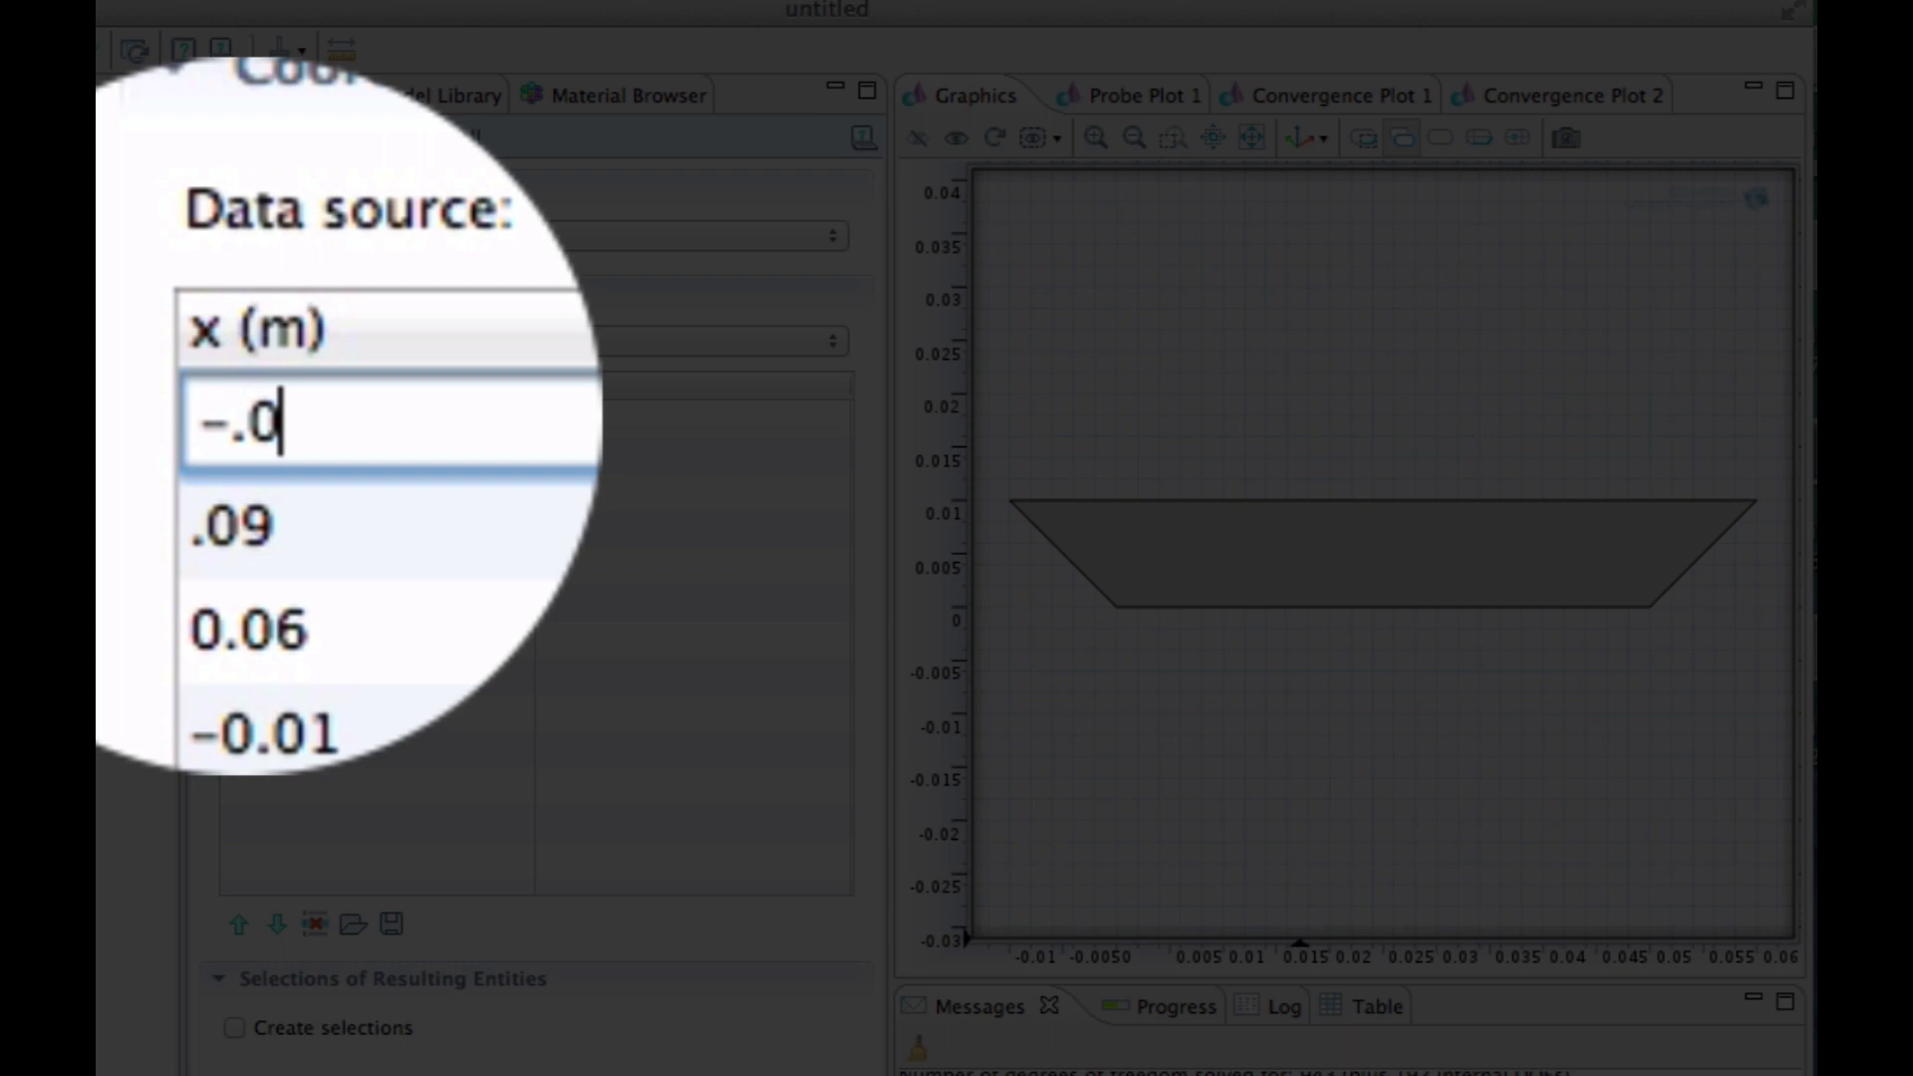
text(4)
key(Tab)
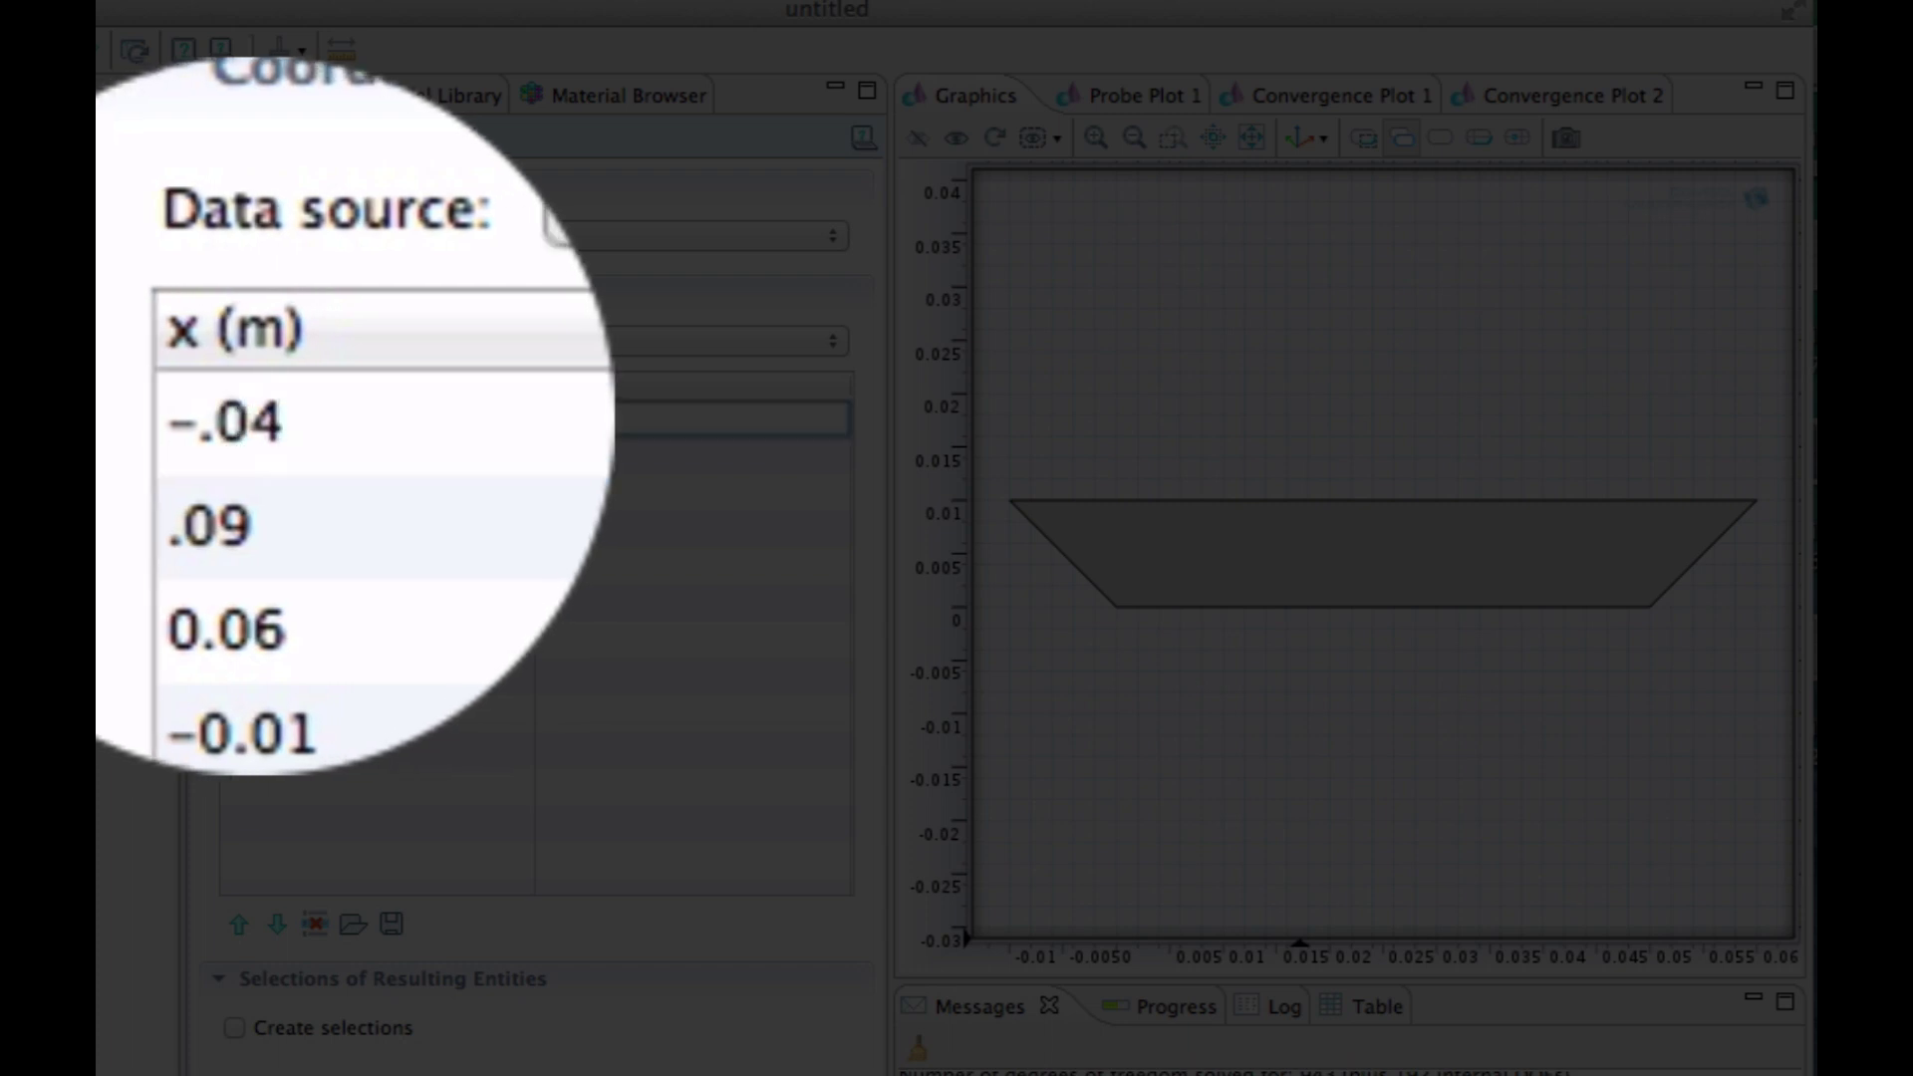
text(0.04)
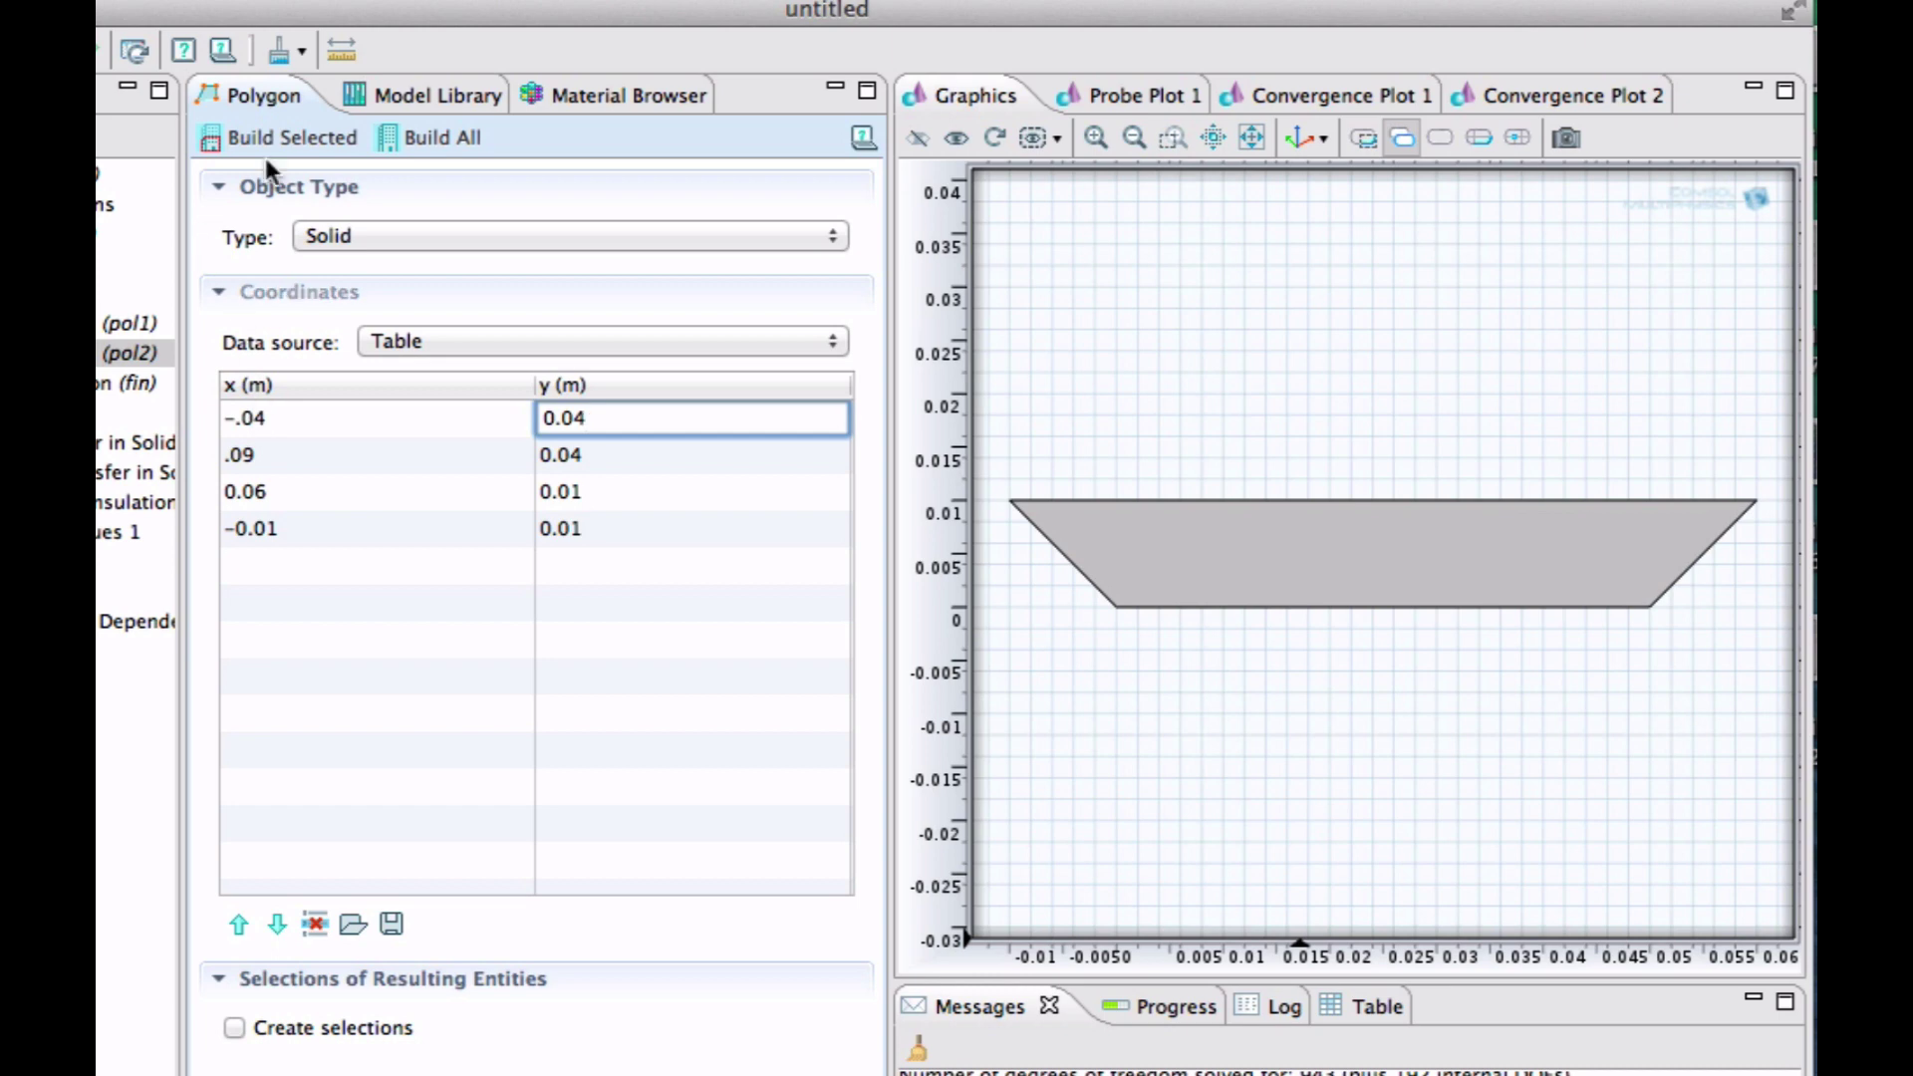
click(271, 135)
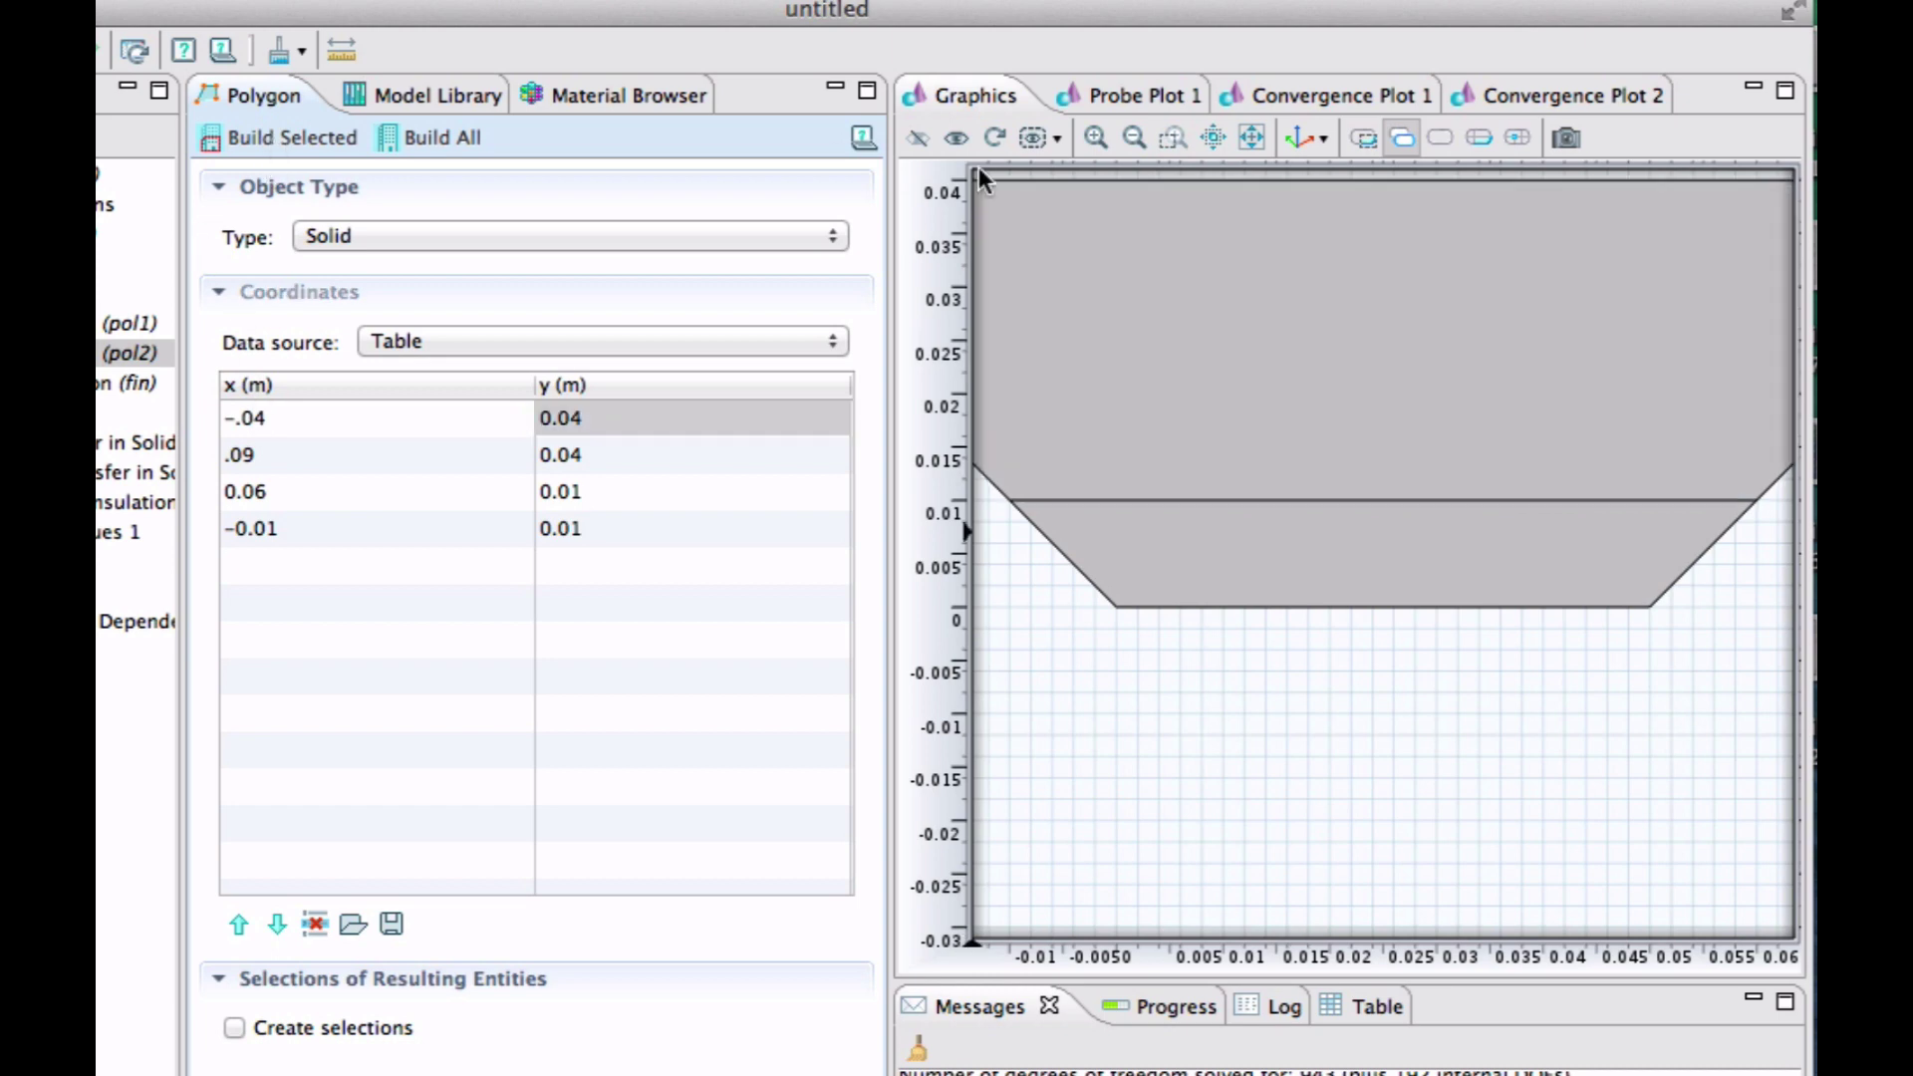
click(1252, 143)
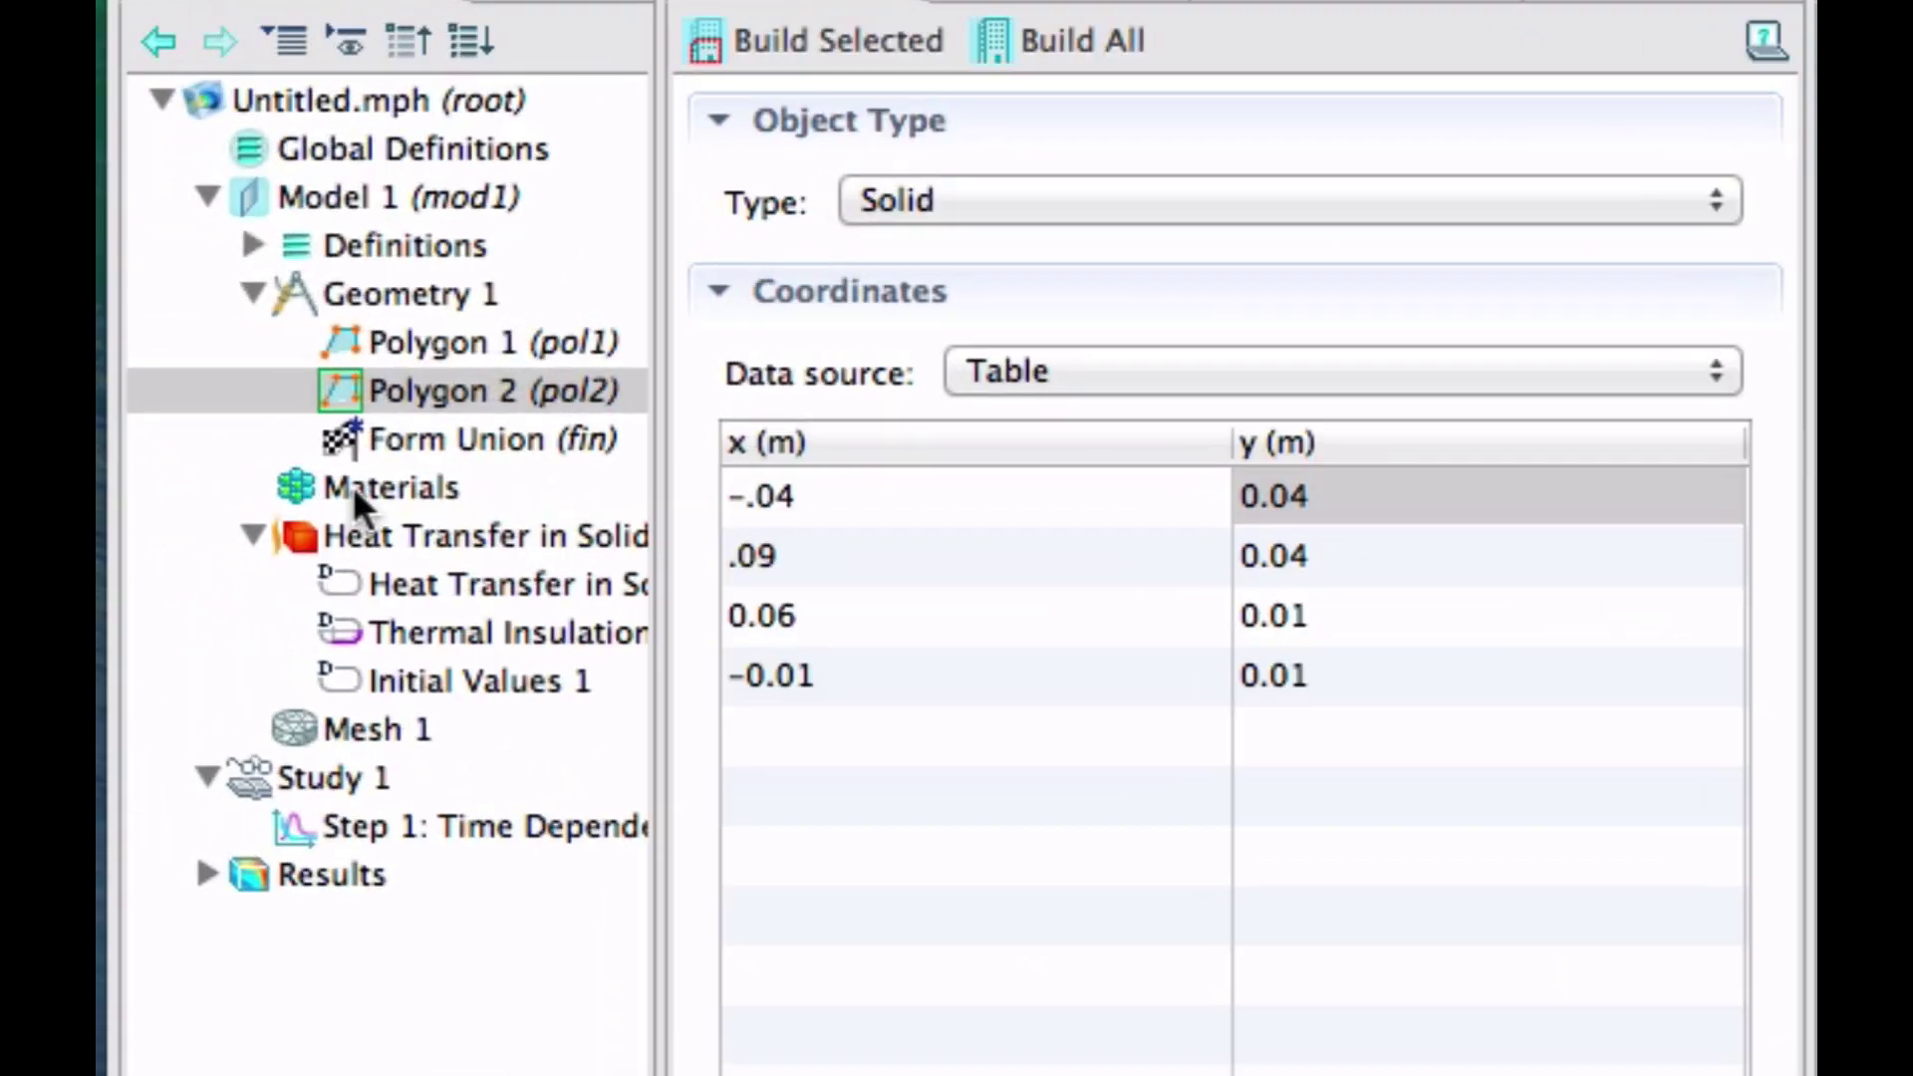
- Add built-in Iron from the Material Browser and remove the upper domain, leaving it on domain 2
click(331, 486)
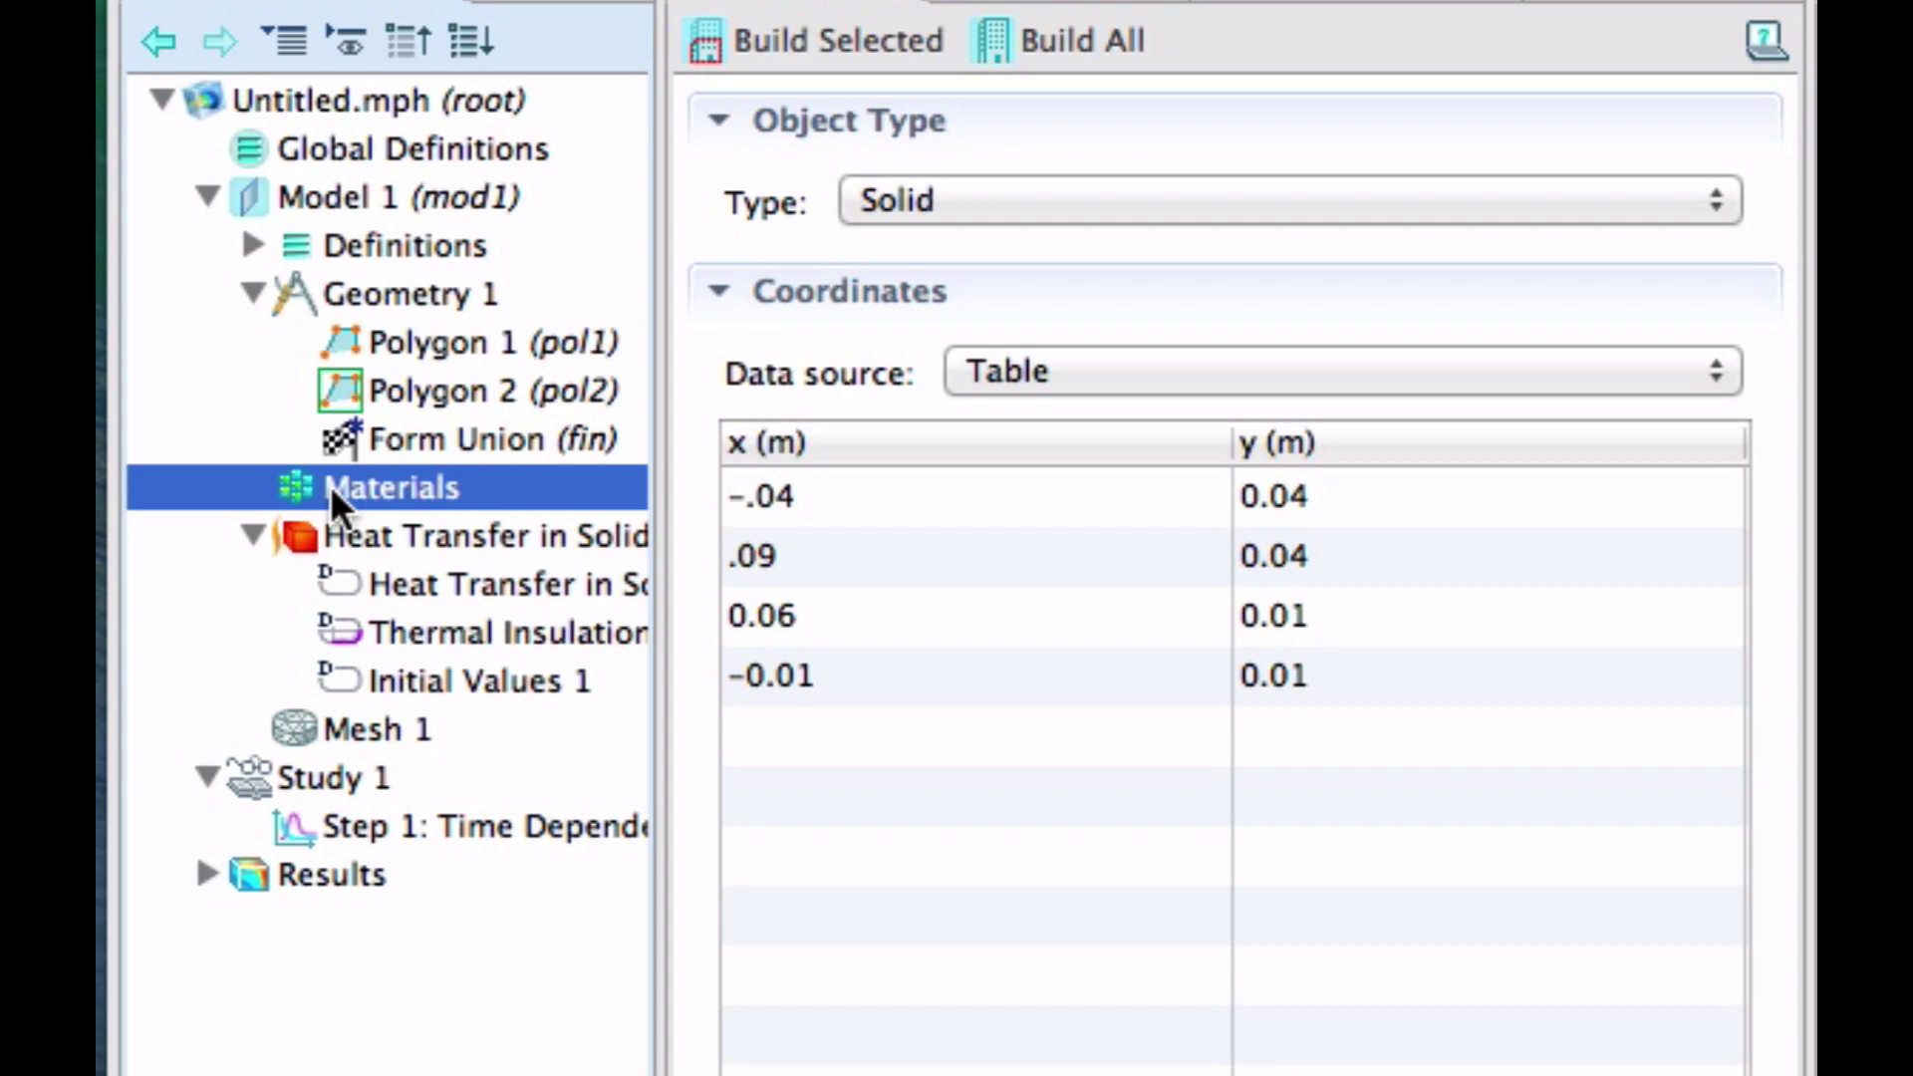
right_click(331, 497)
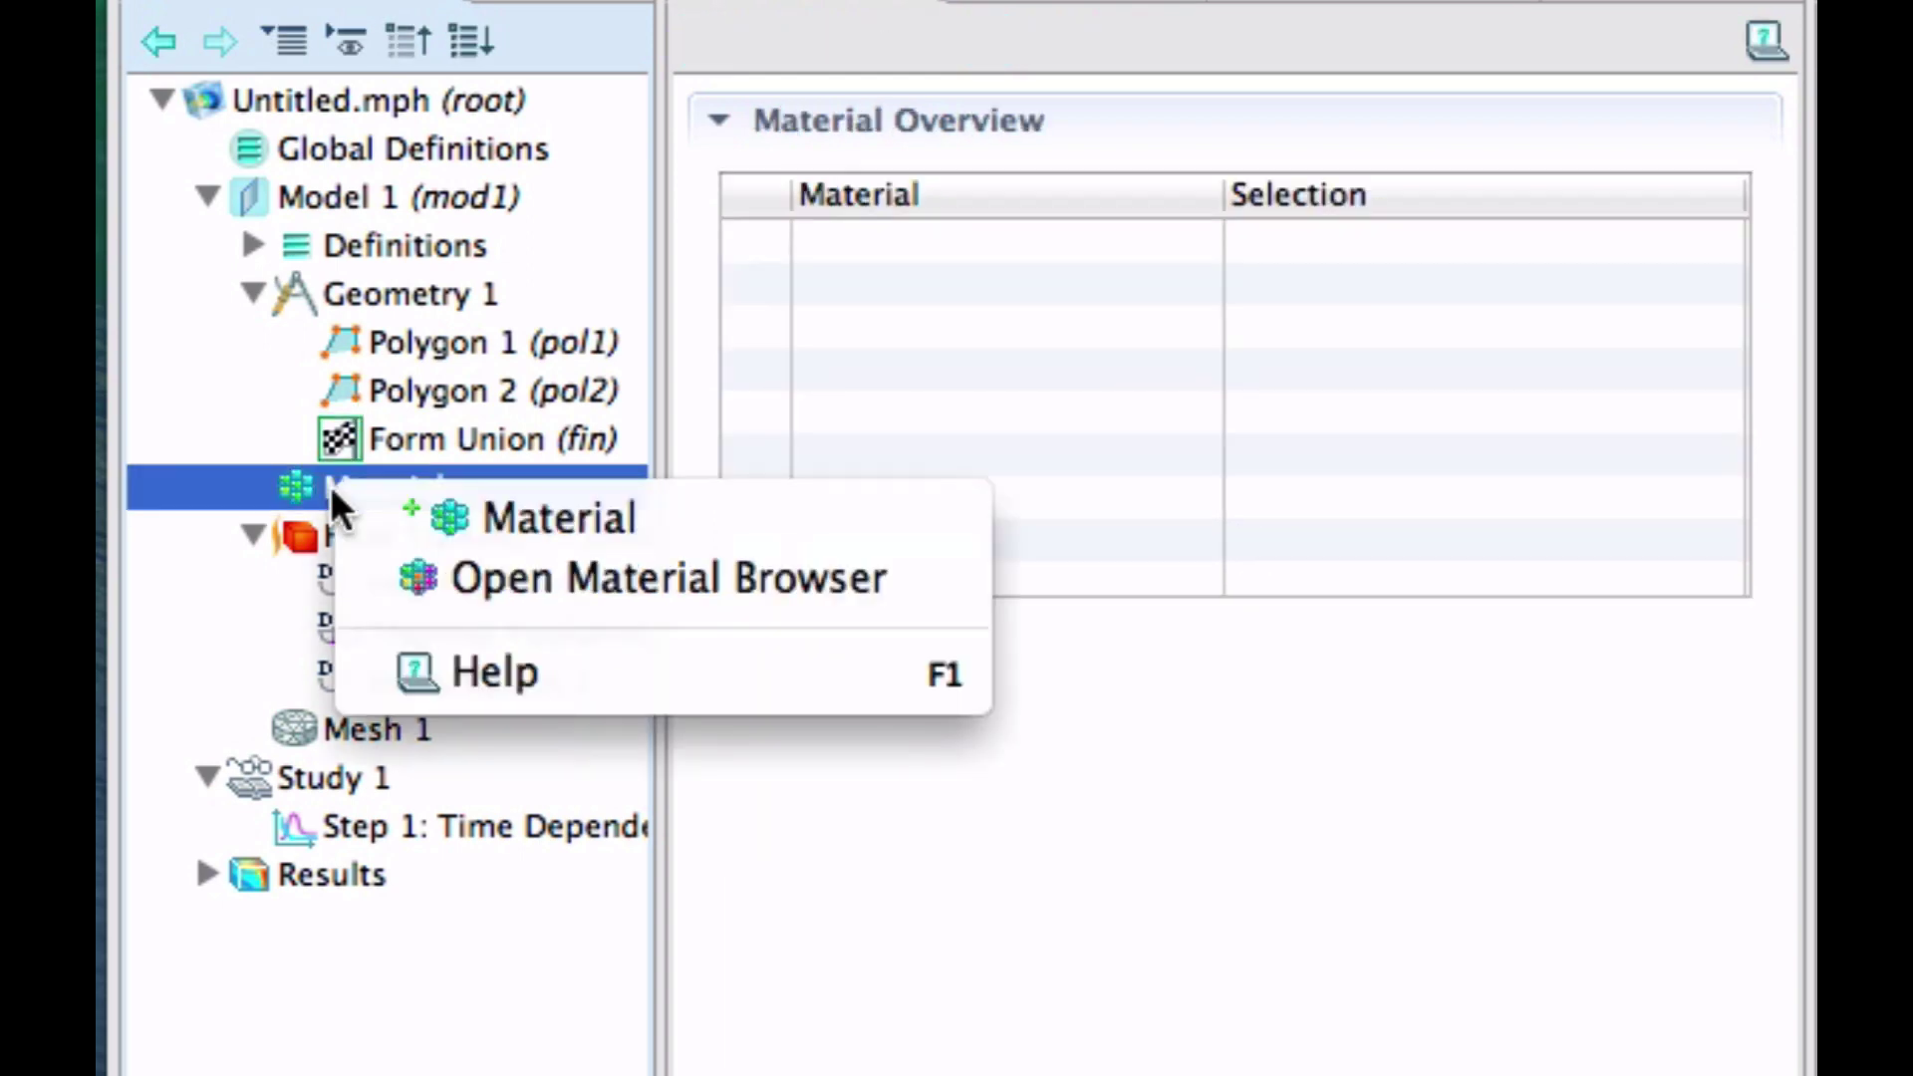
click(391, 578)
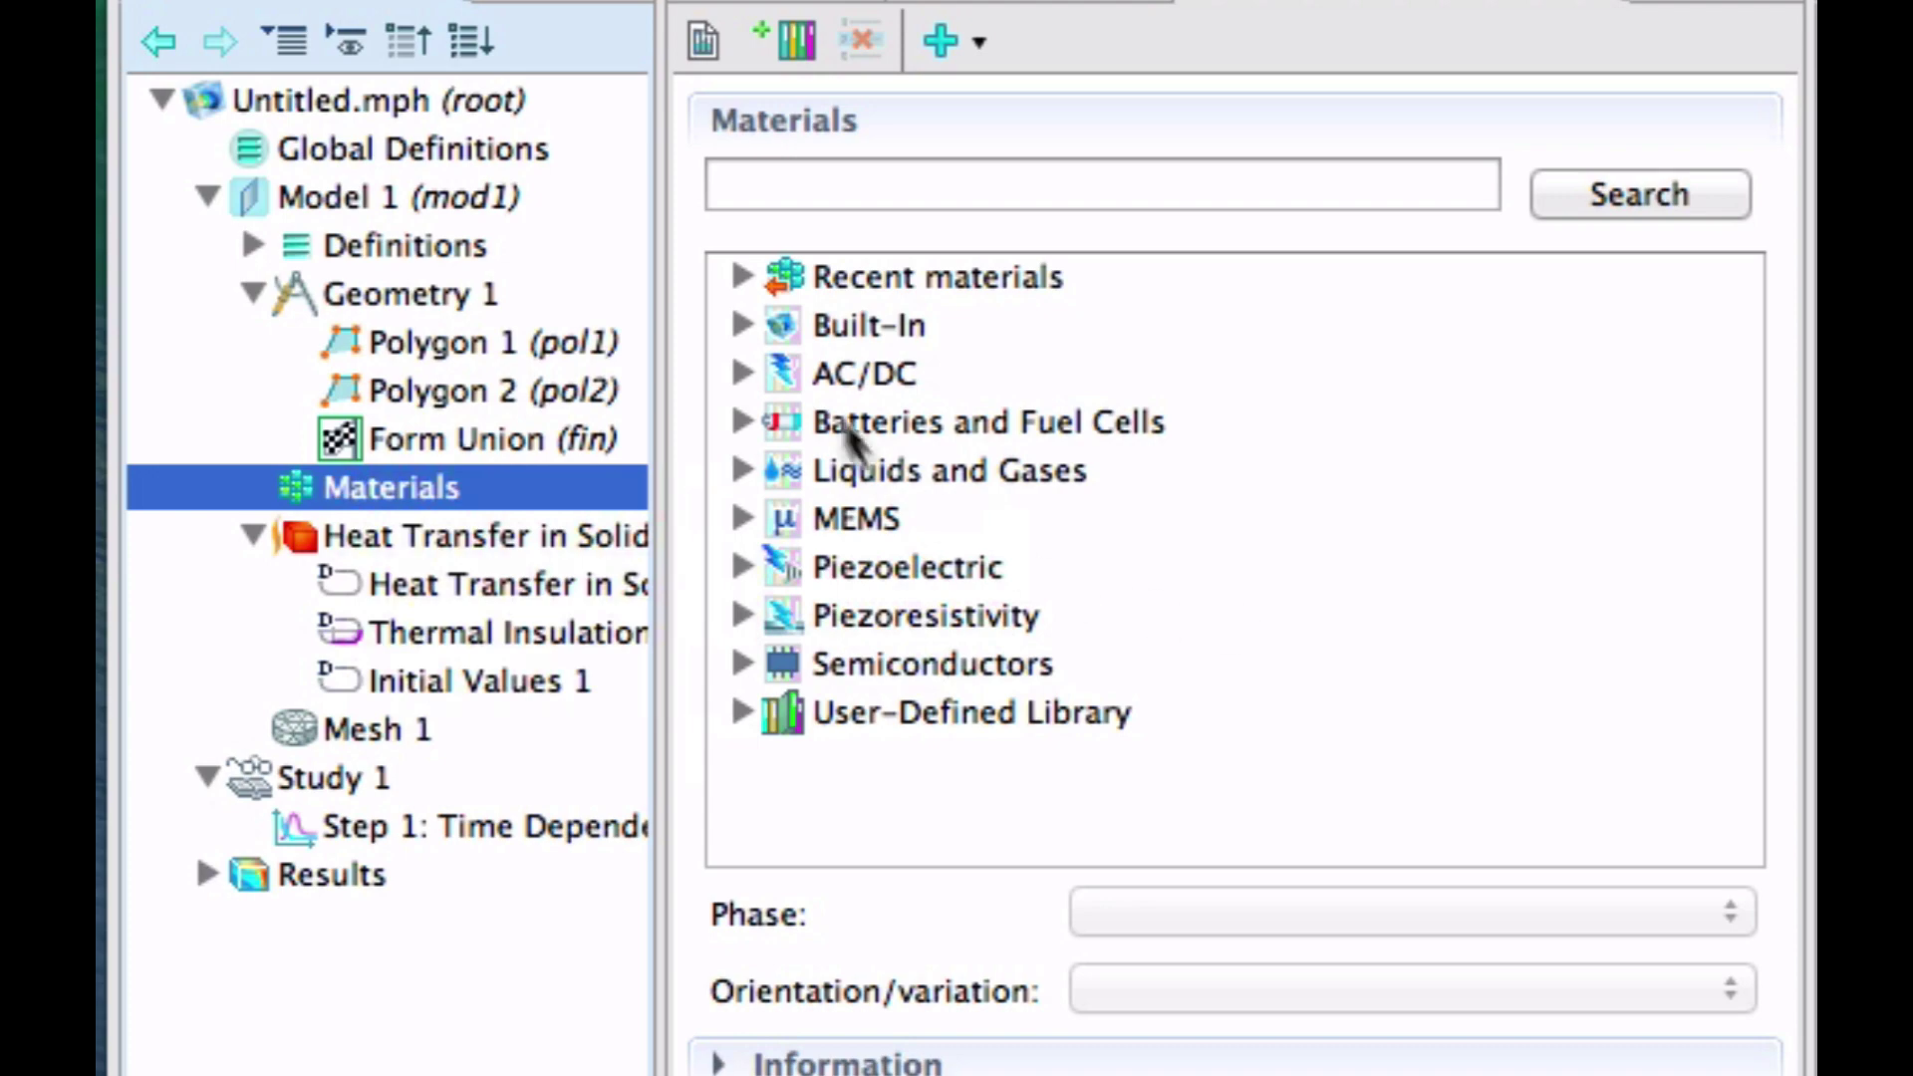
click(742, 325)
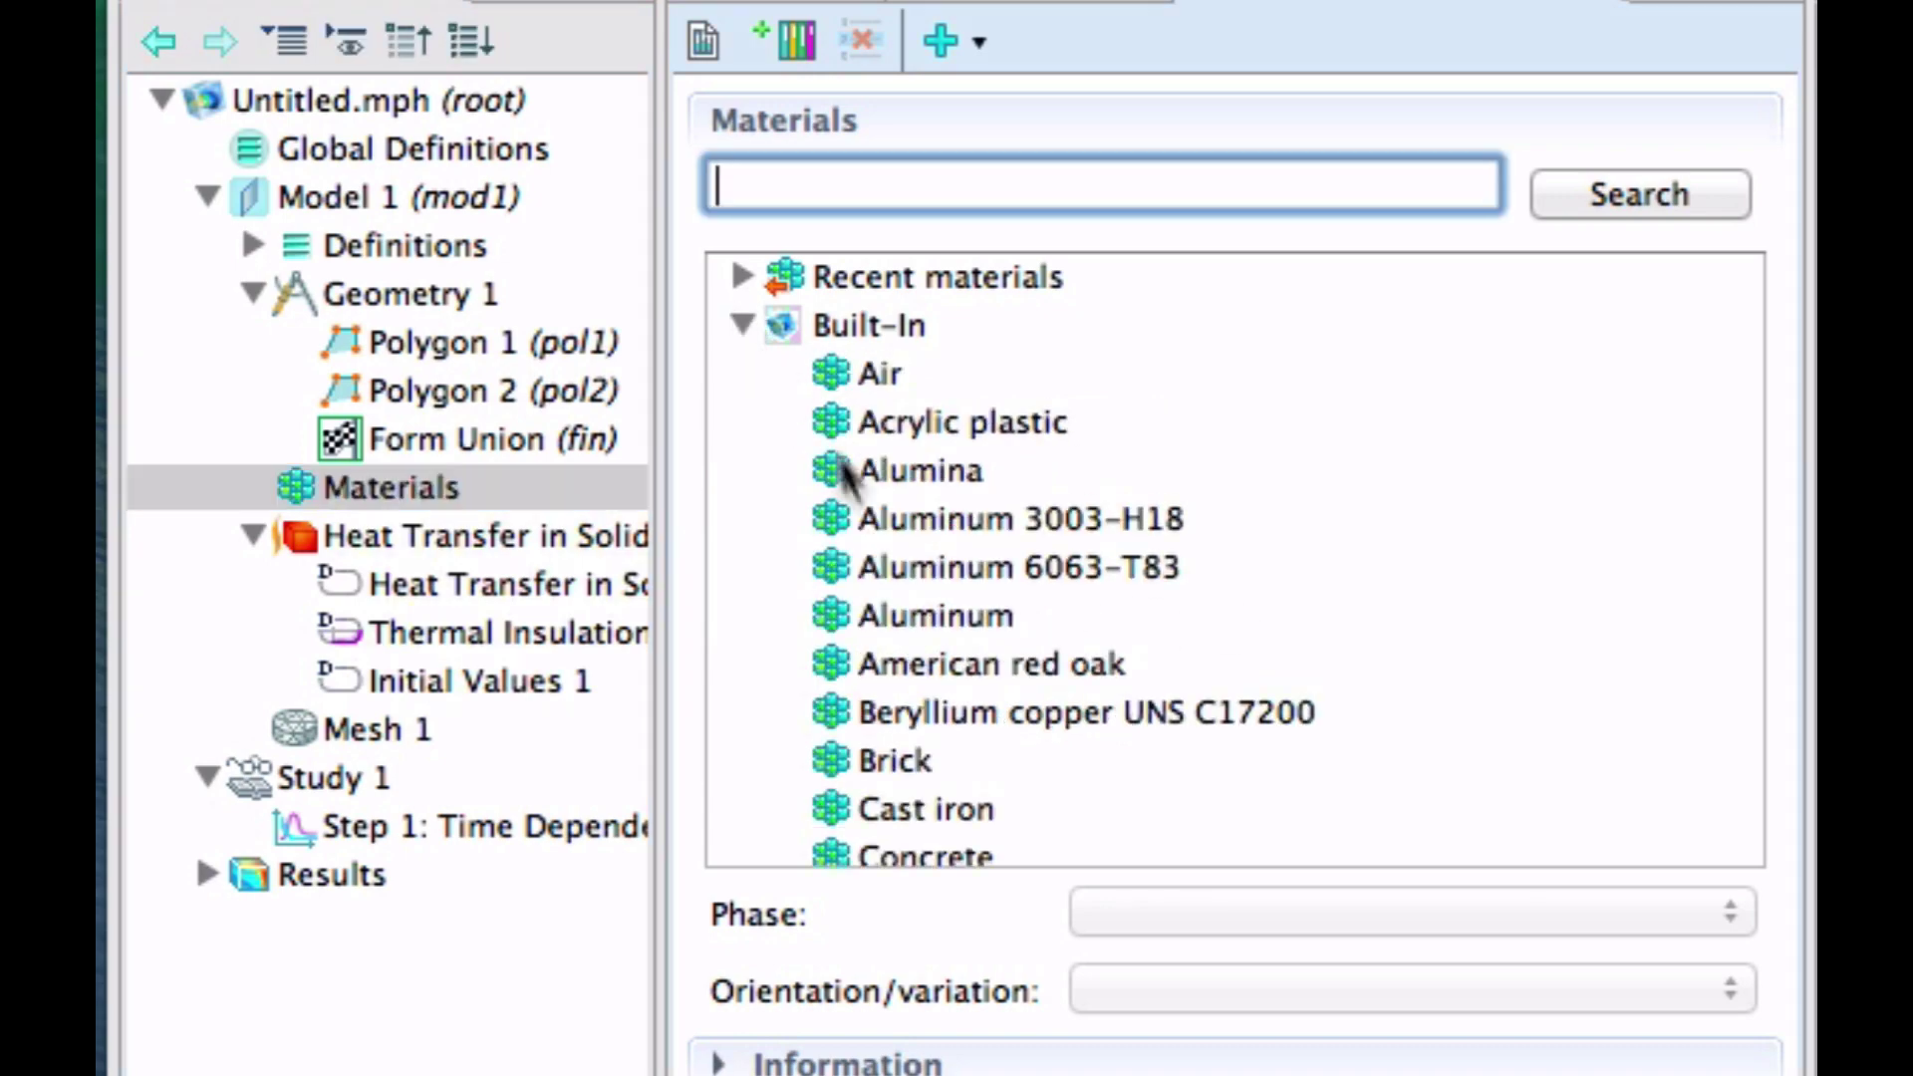
scroll(875, 540, down, 5)
scroll(875, 540, down, 5)
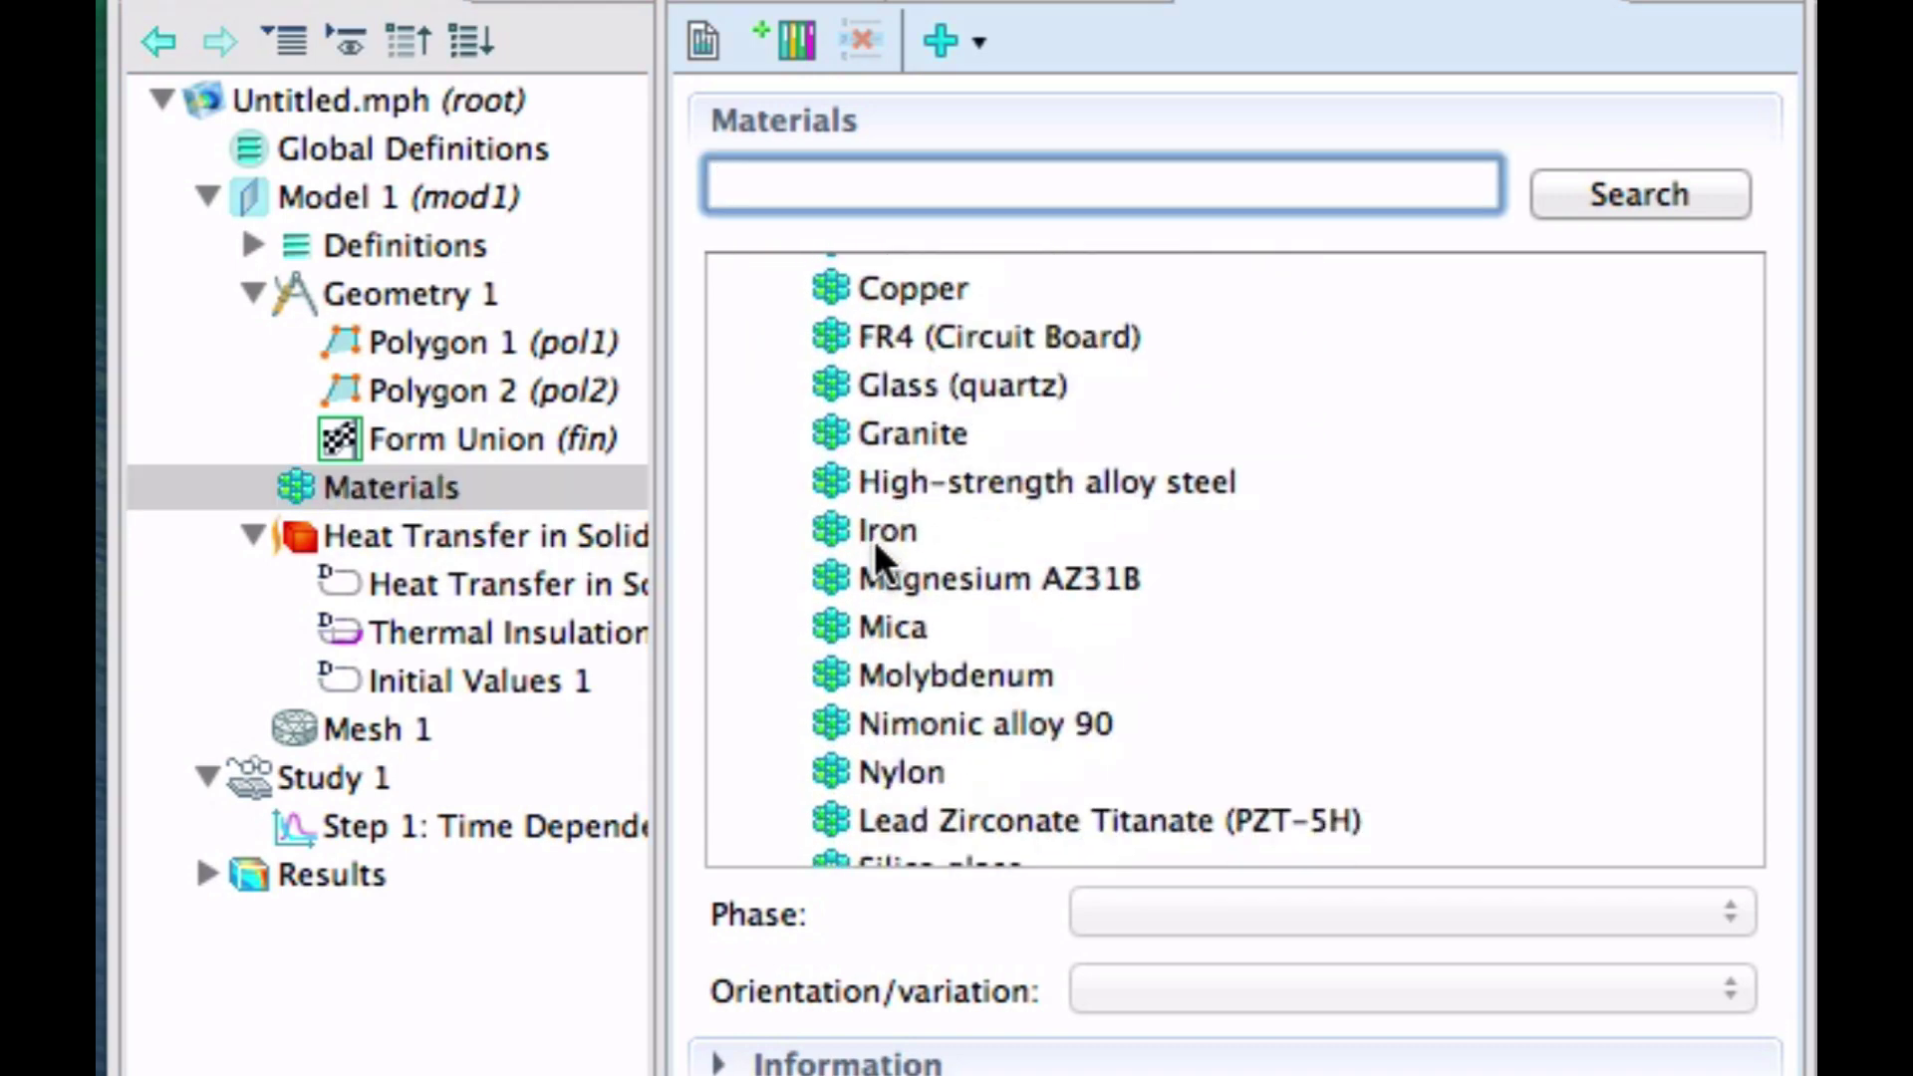
click(877, 534)
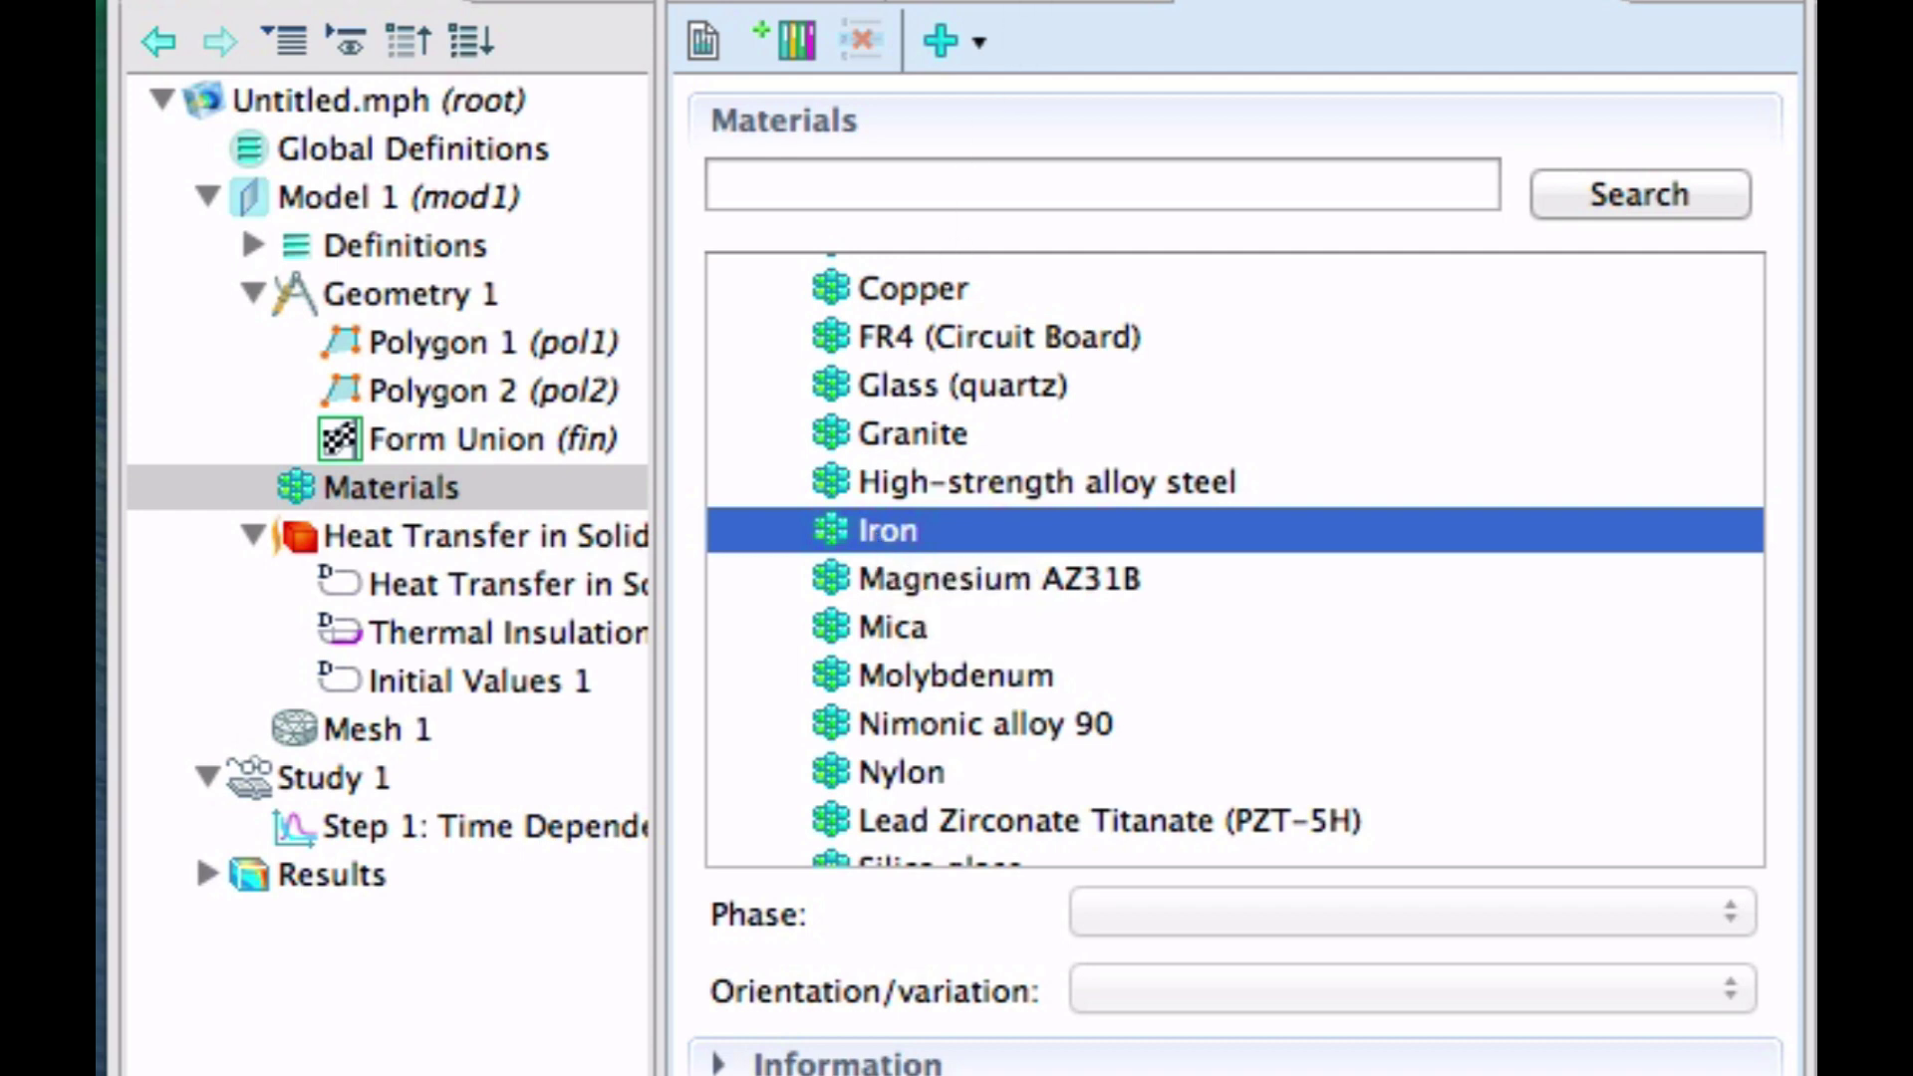
right_click(881, 530)
click(1026, 568)
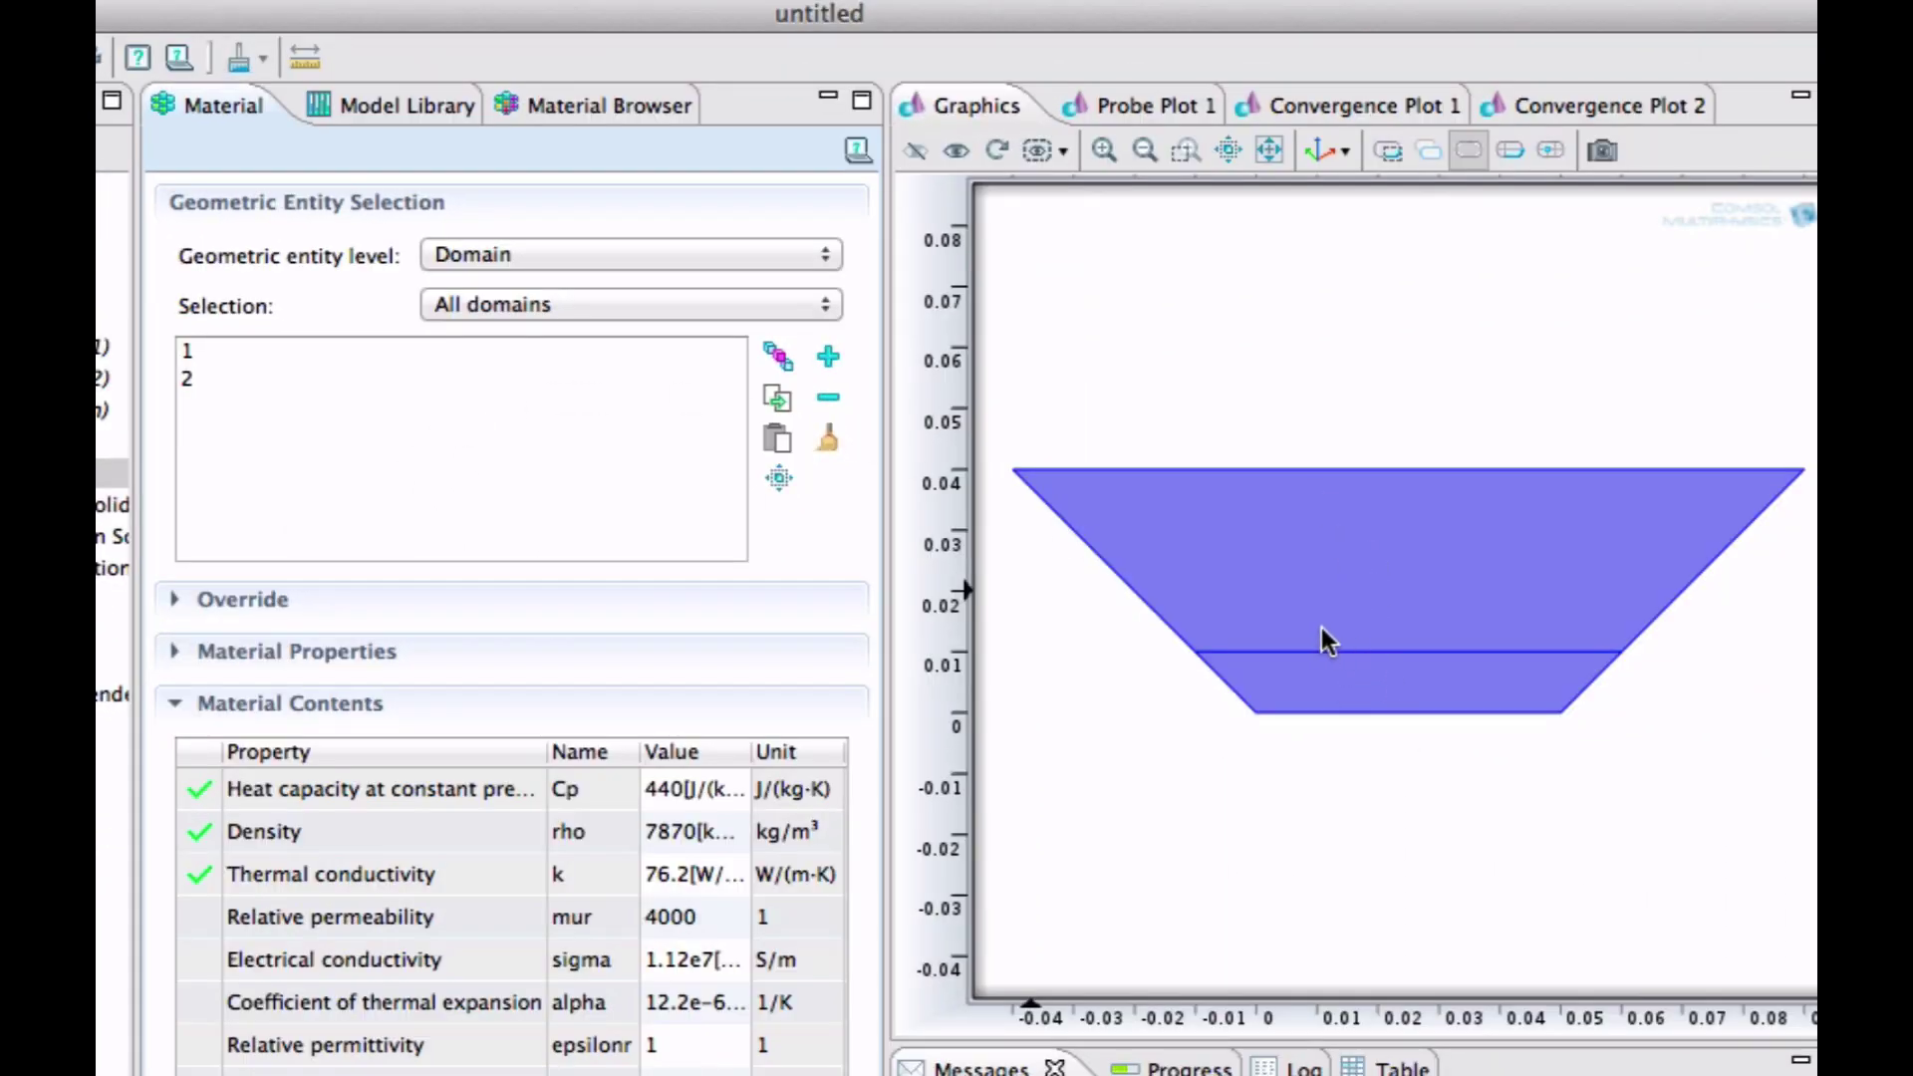
click(1252, 558)
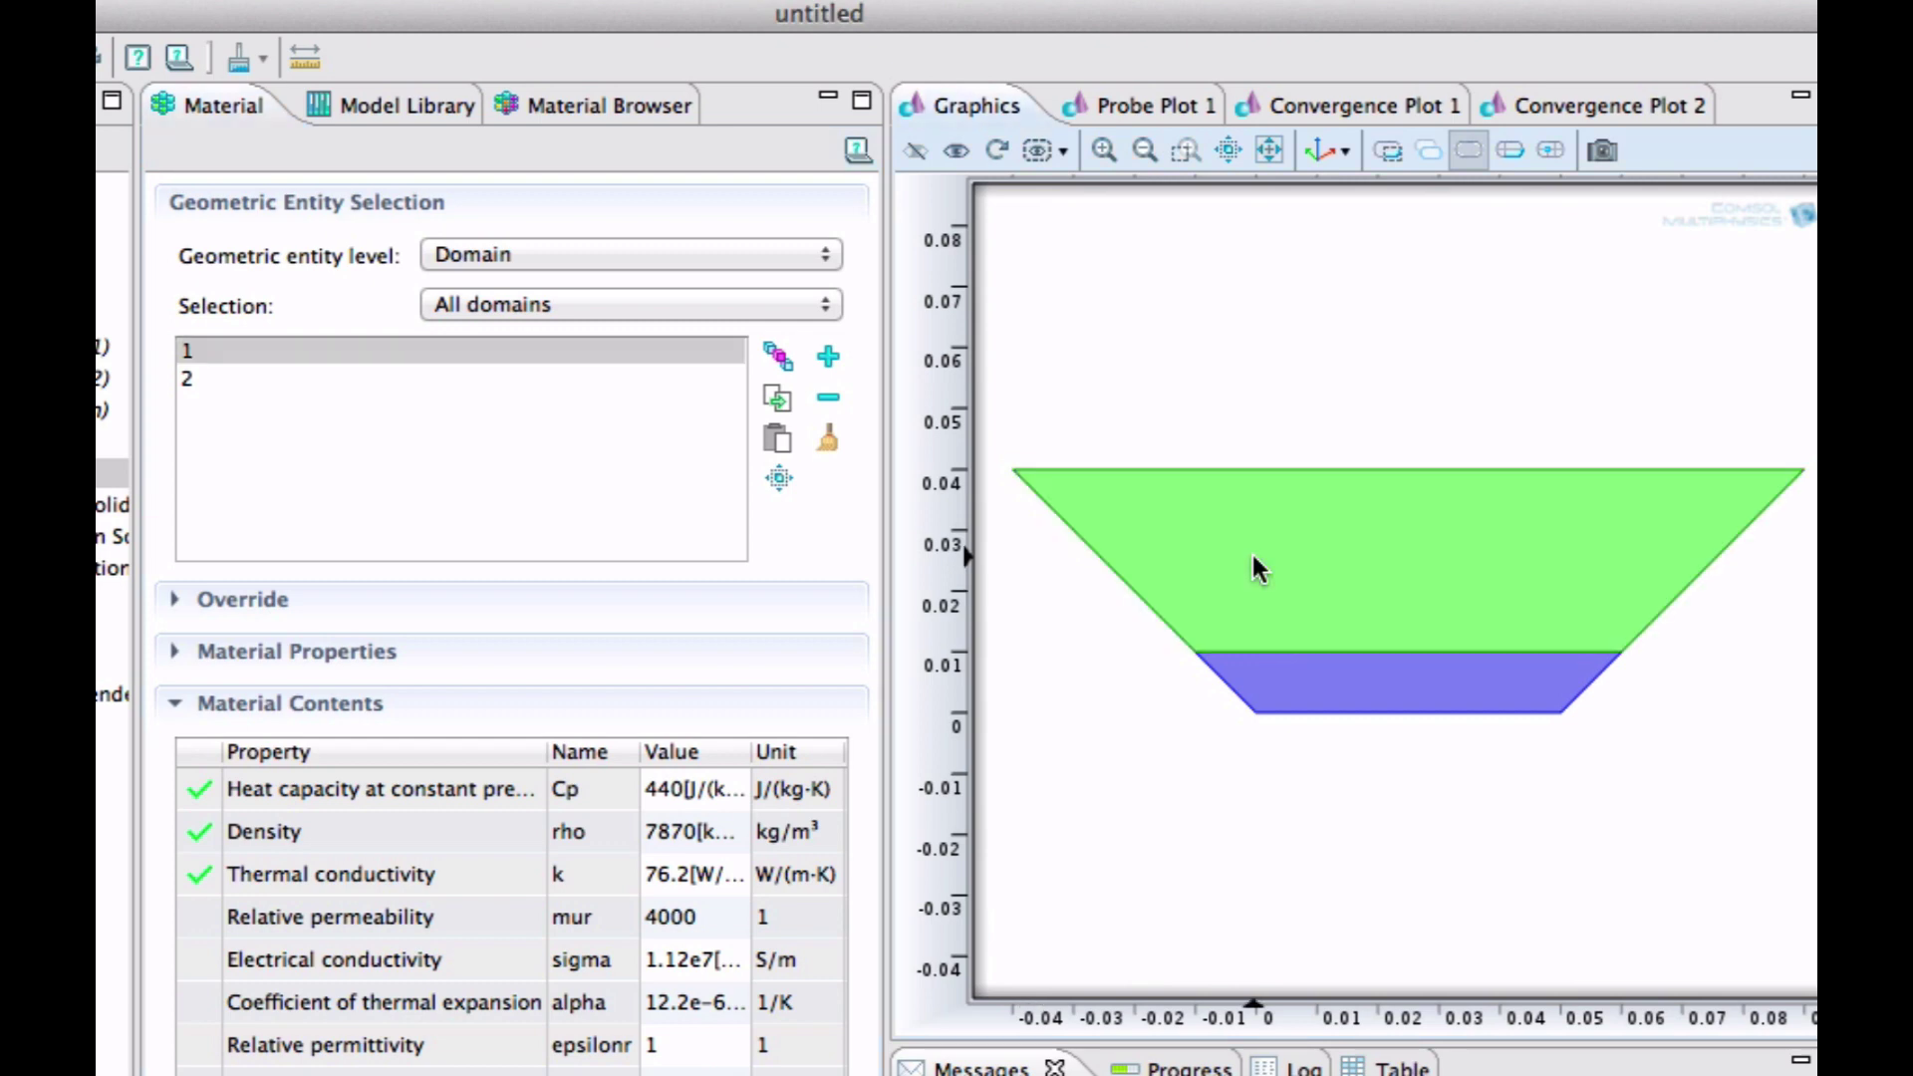
click(827, 401)
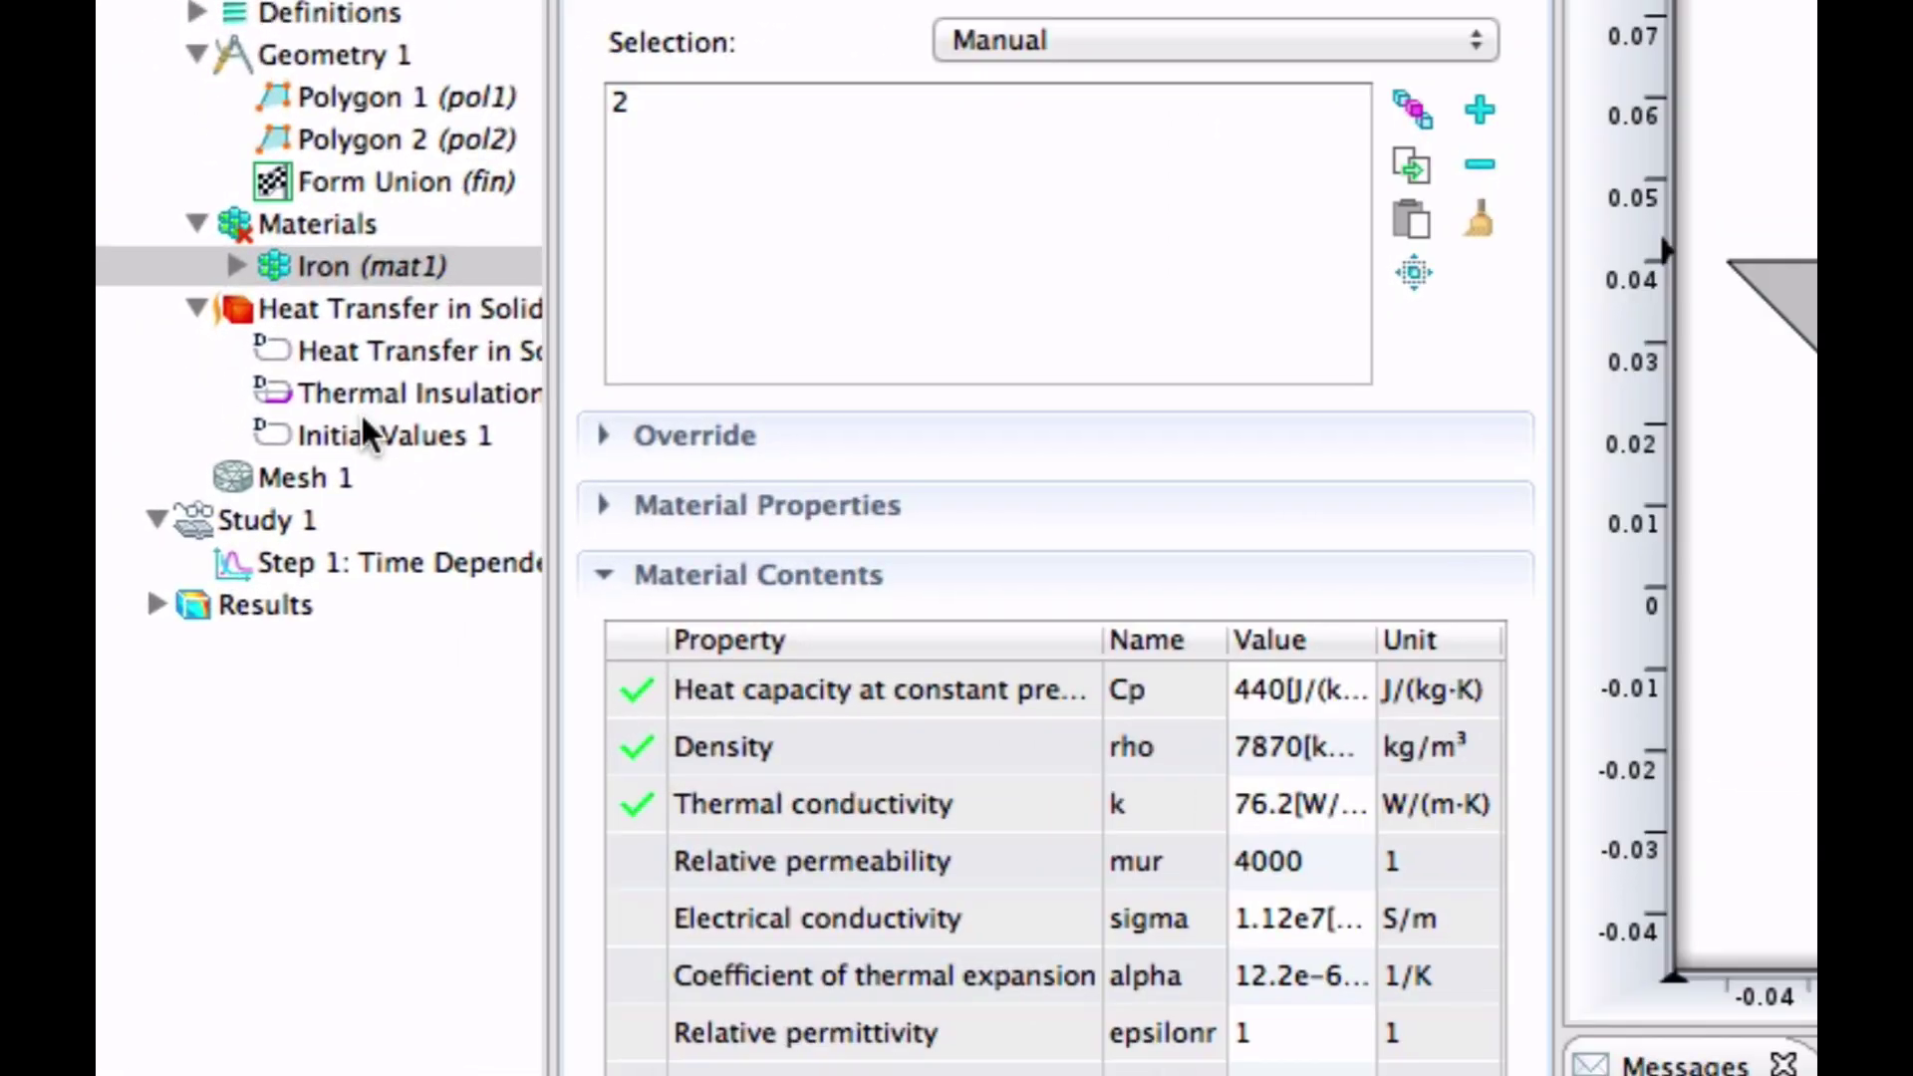
- Change the Initial Values temperature to 273.15+20 K for both domains
click(307, 481)
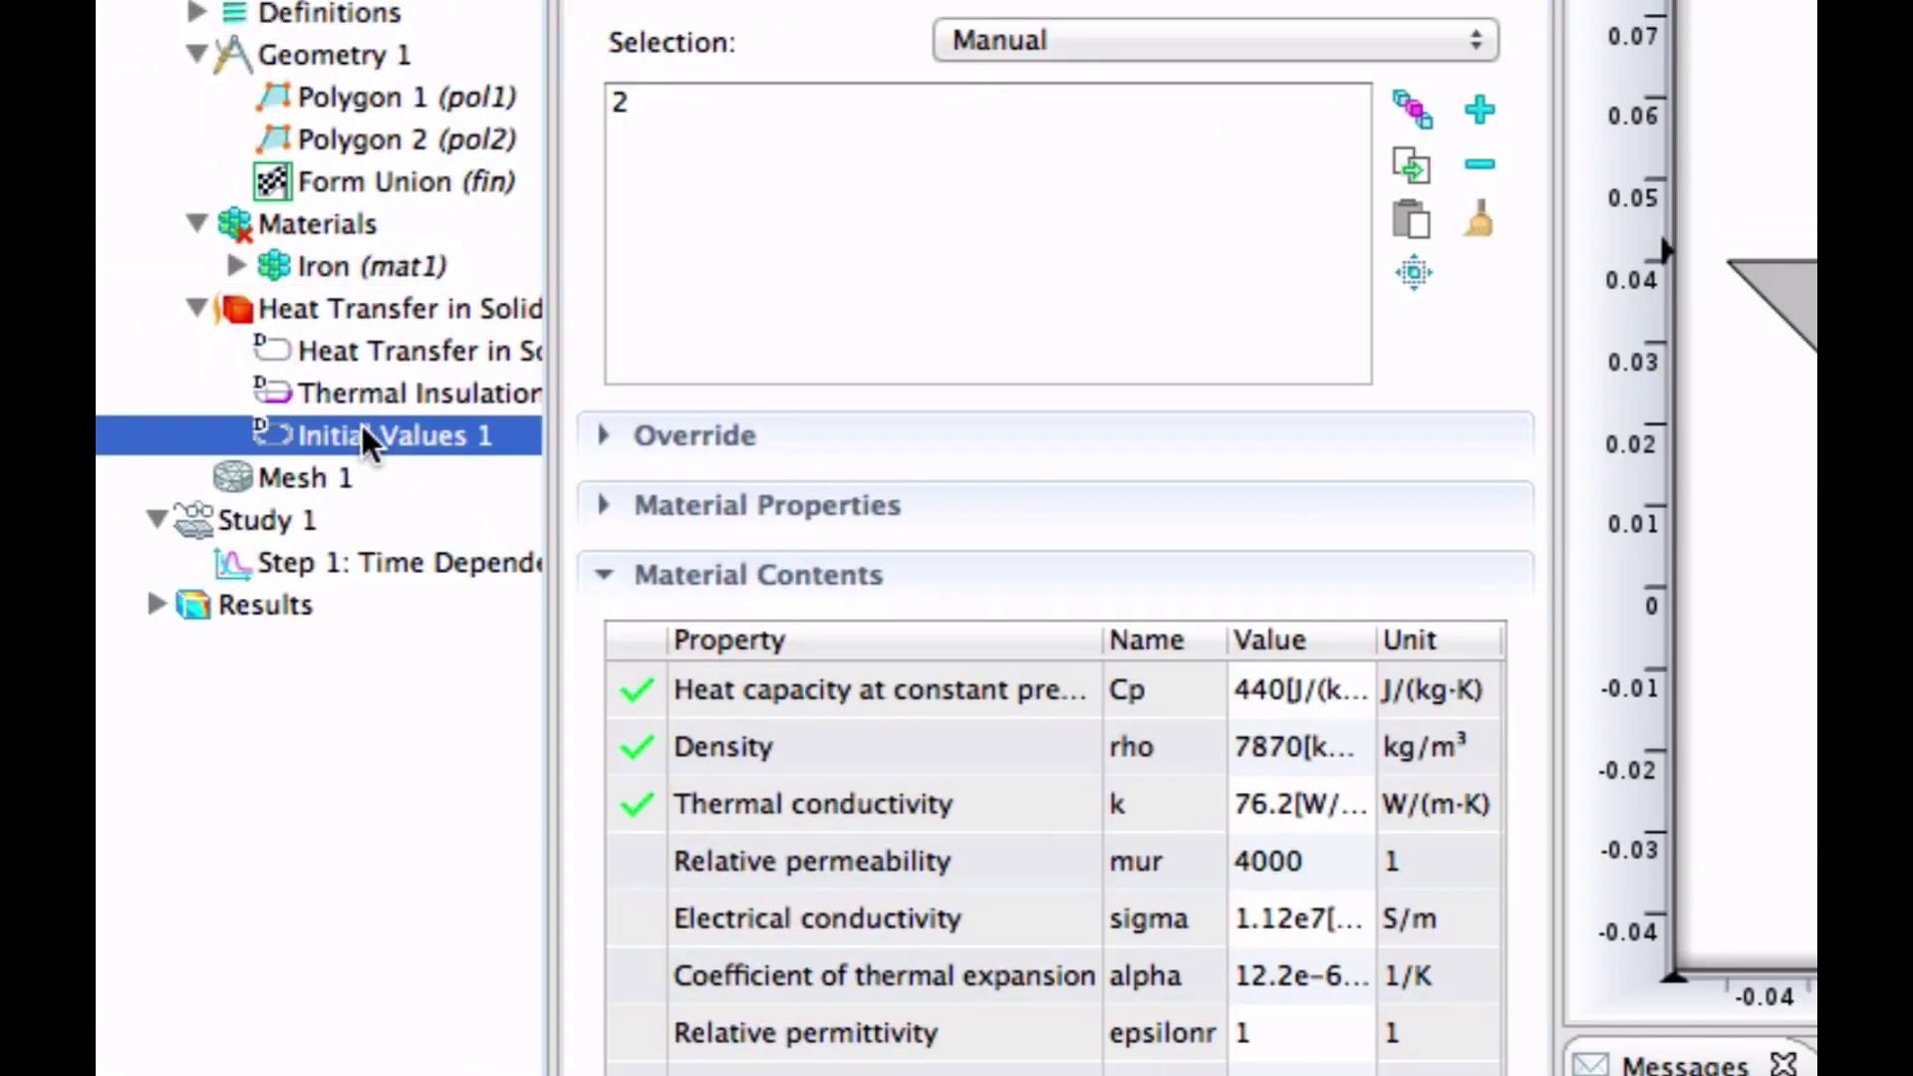
click(690, 554)
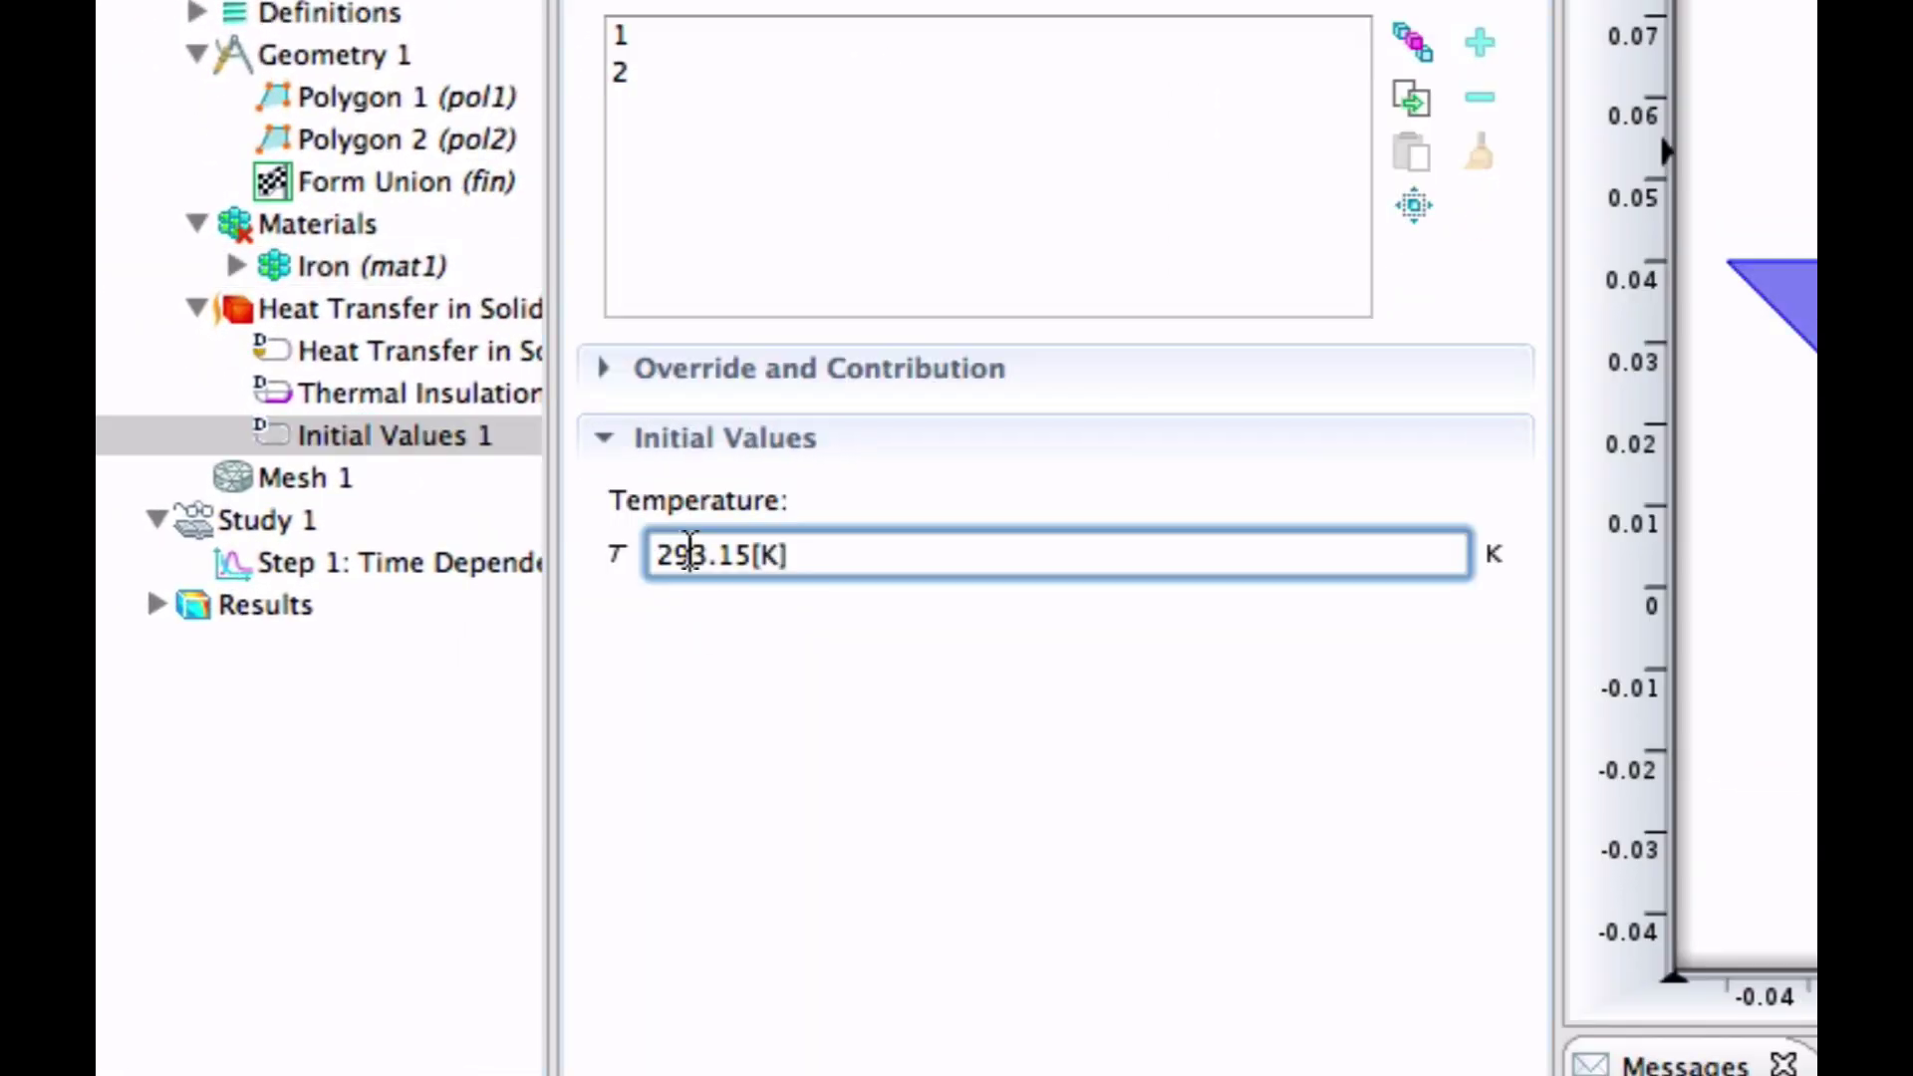
key(BackSpace)
text(7)
click(750, 554)
text(+20)
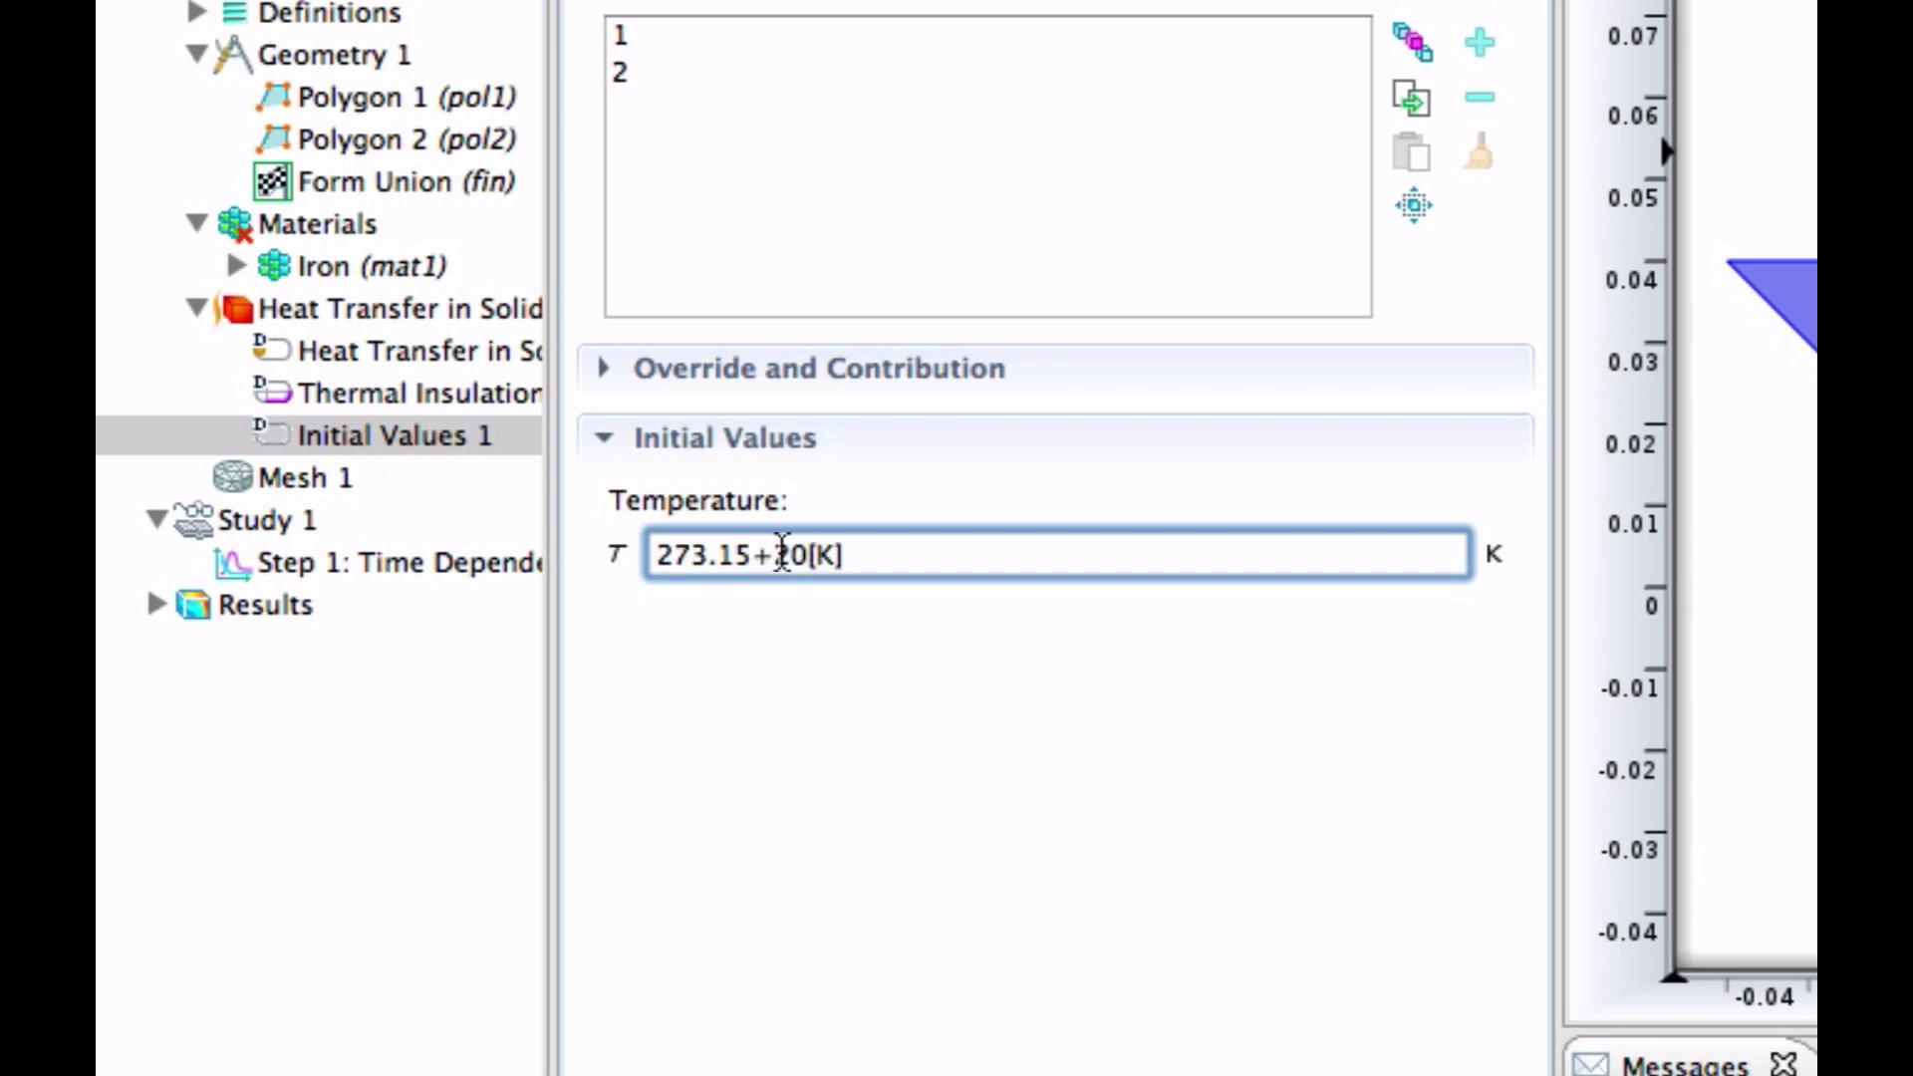
click(487, 353)
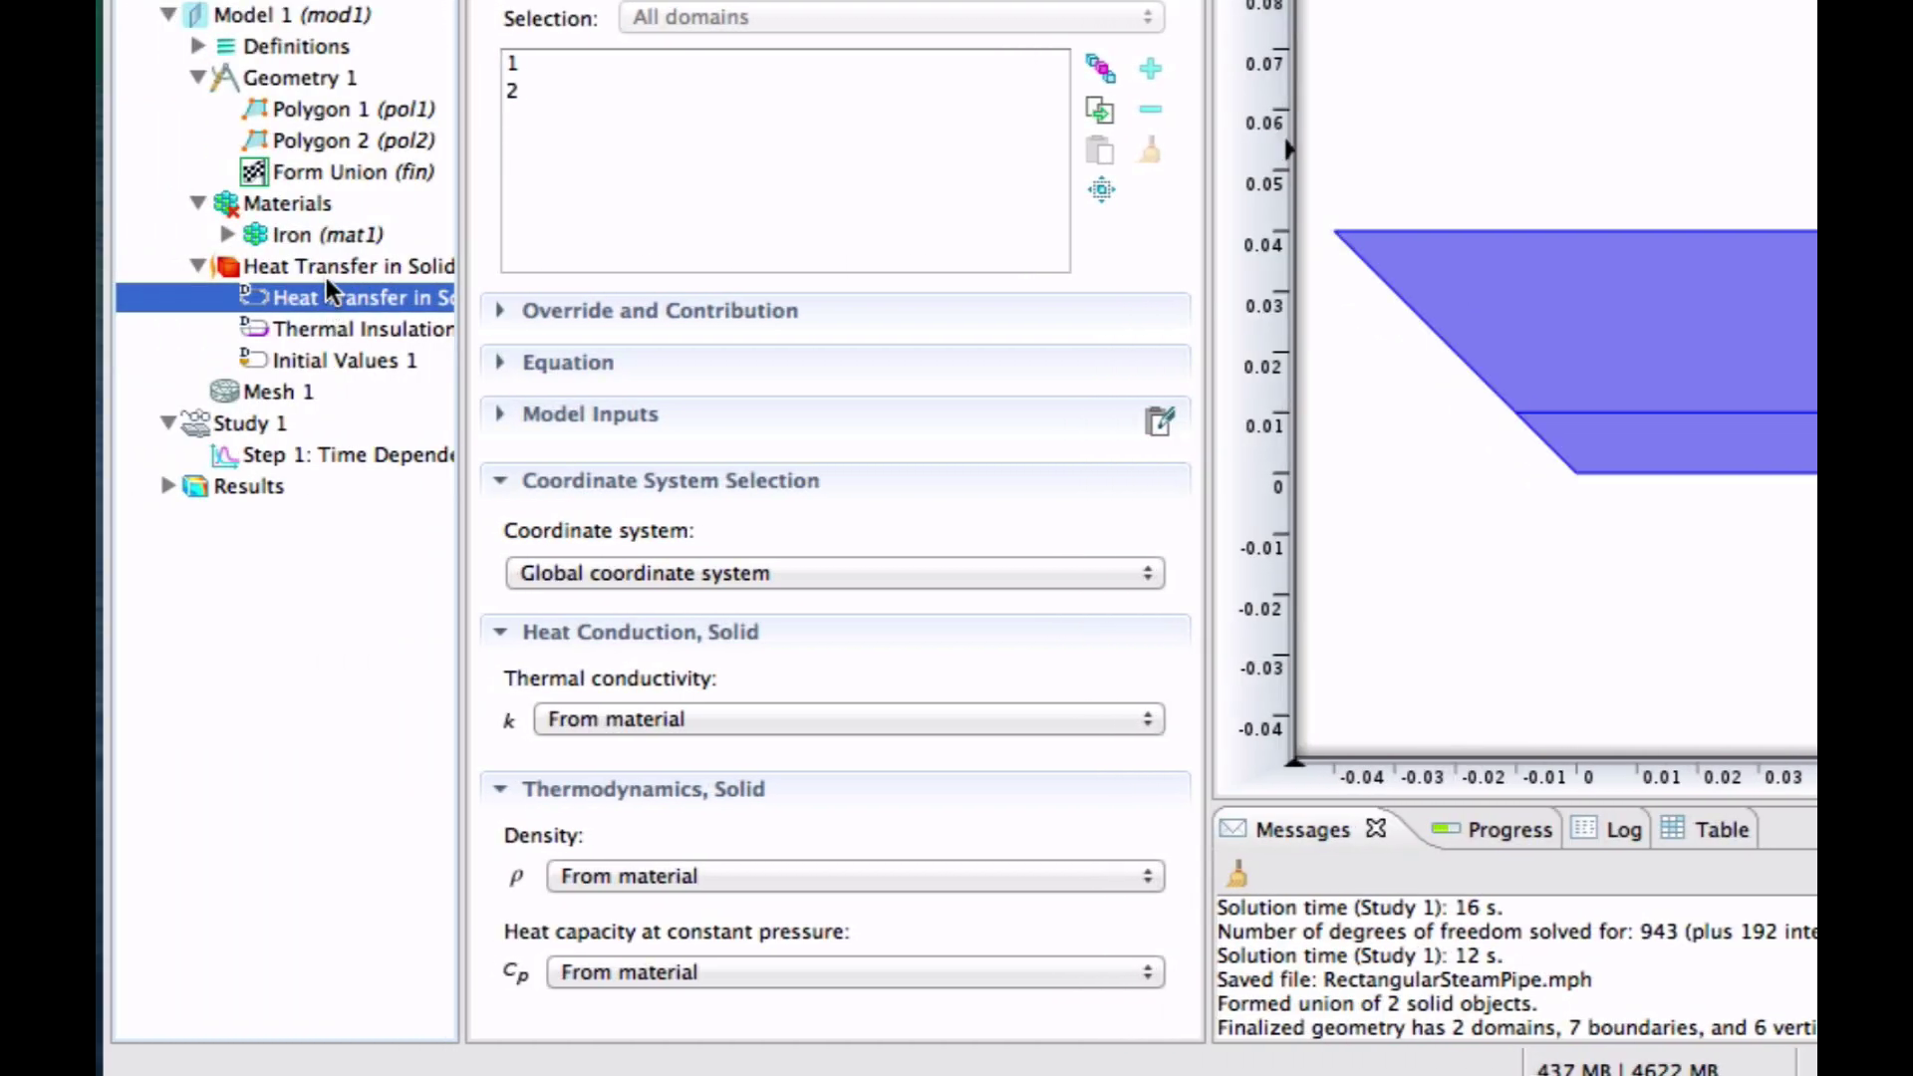
- Add a second Heat Transfer in Solids node with user-defined heat capacity, checking the rock wool data
right_click(331, 268)
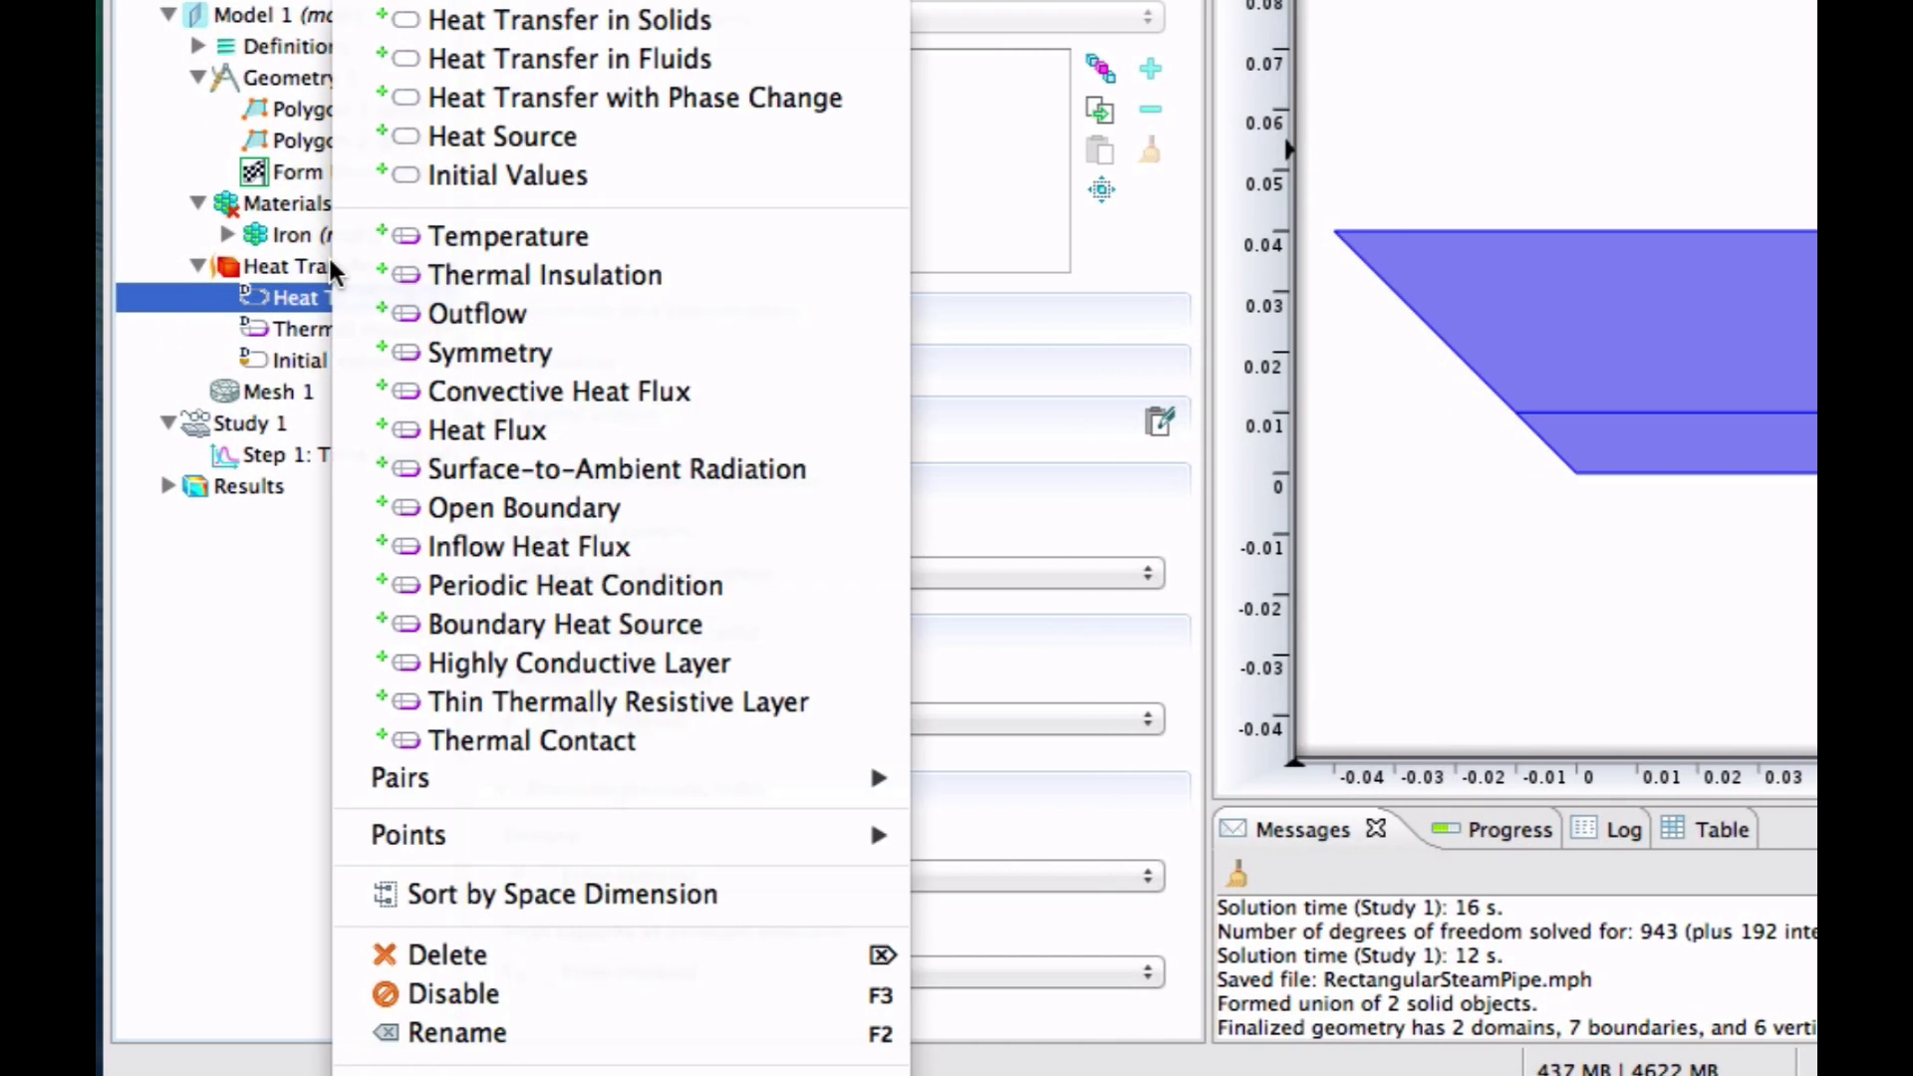
click(520, 38)
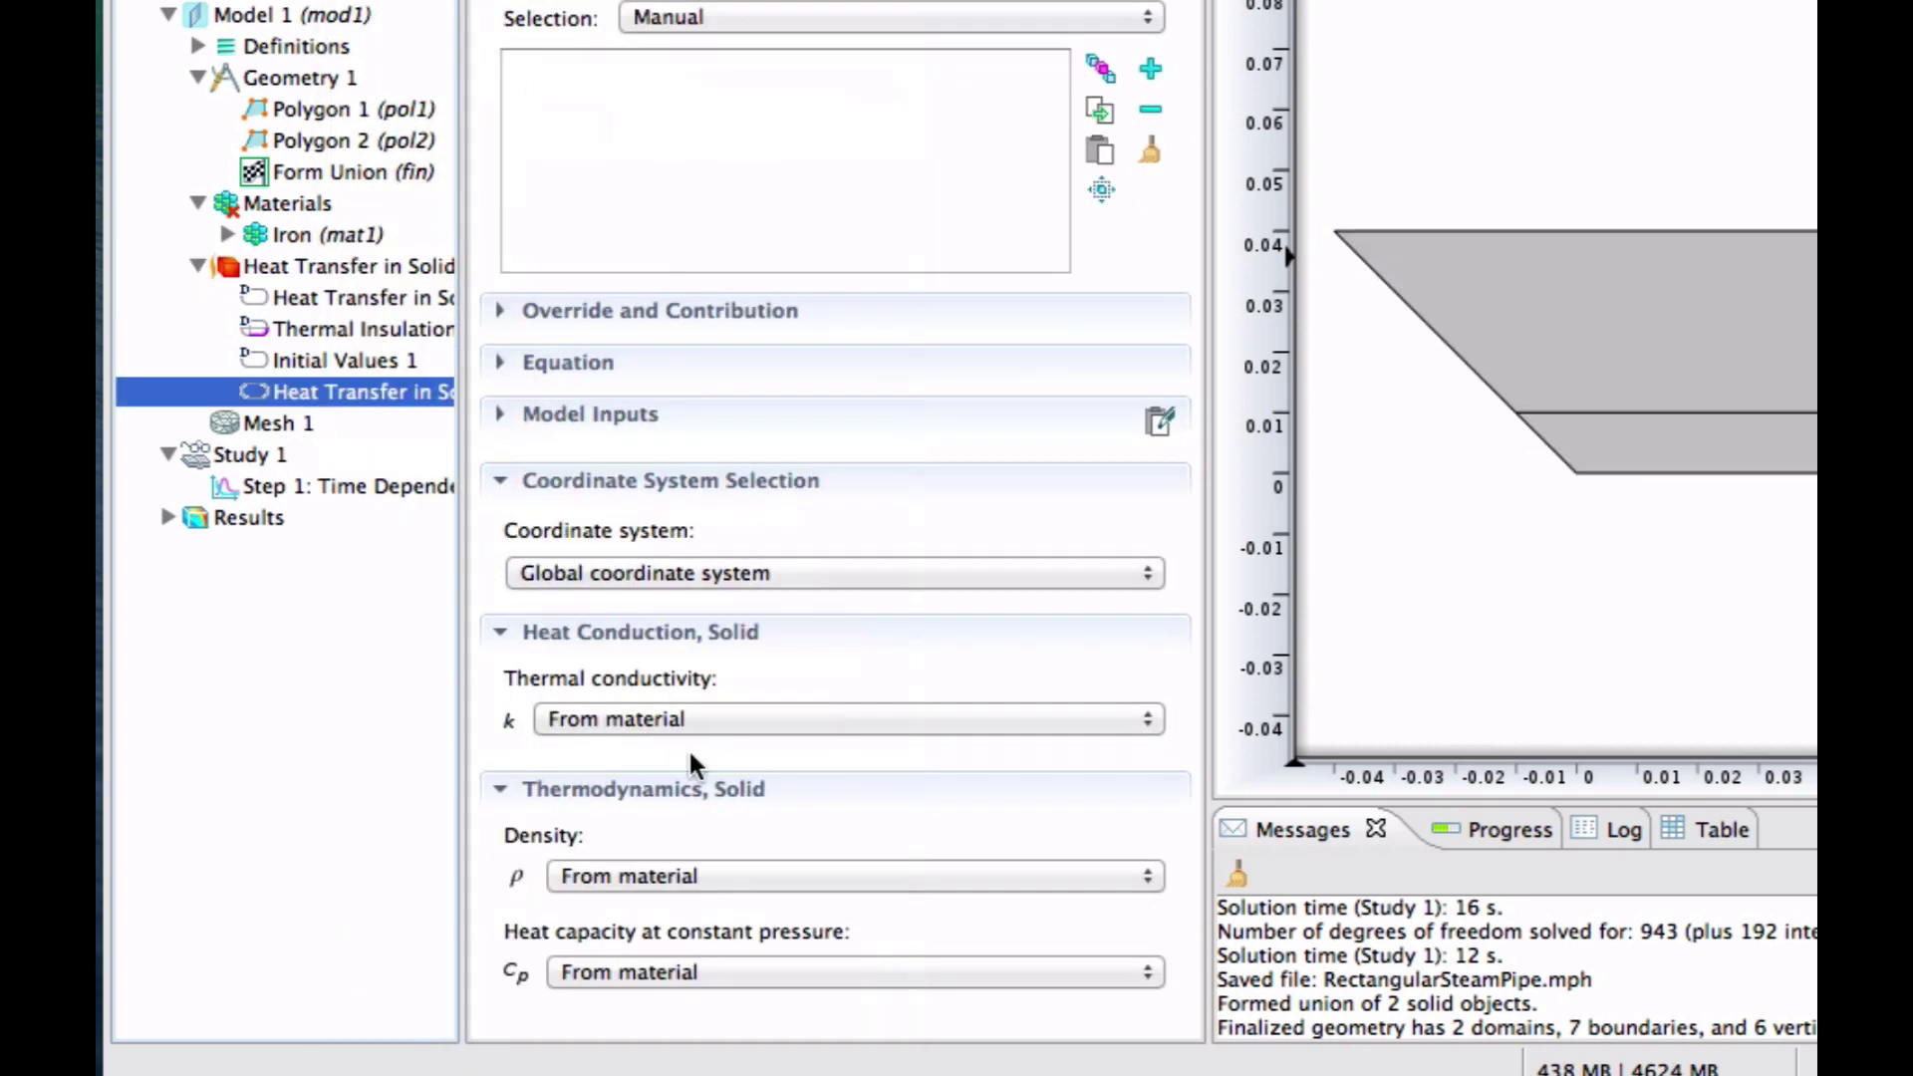
click(684, 965)
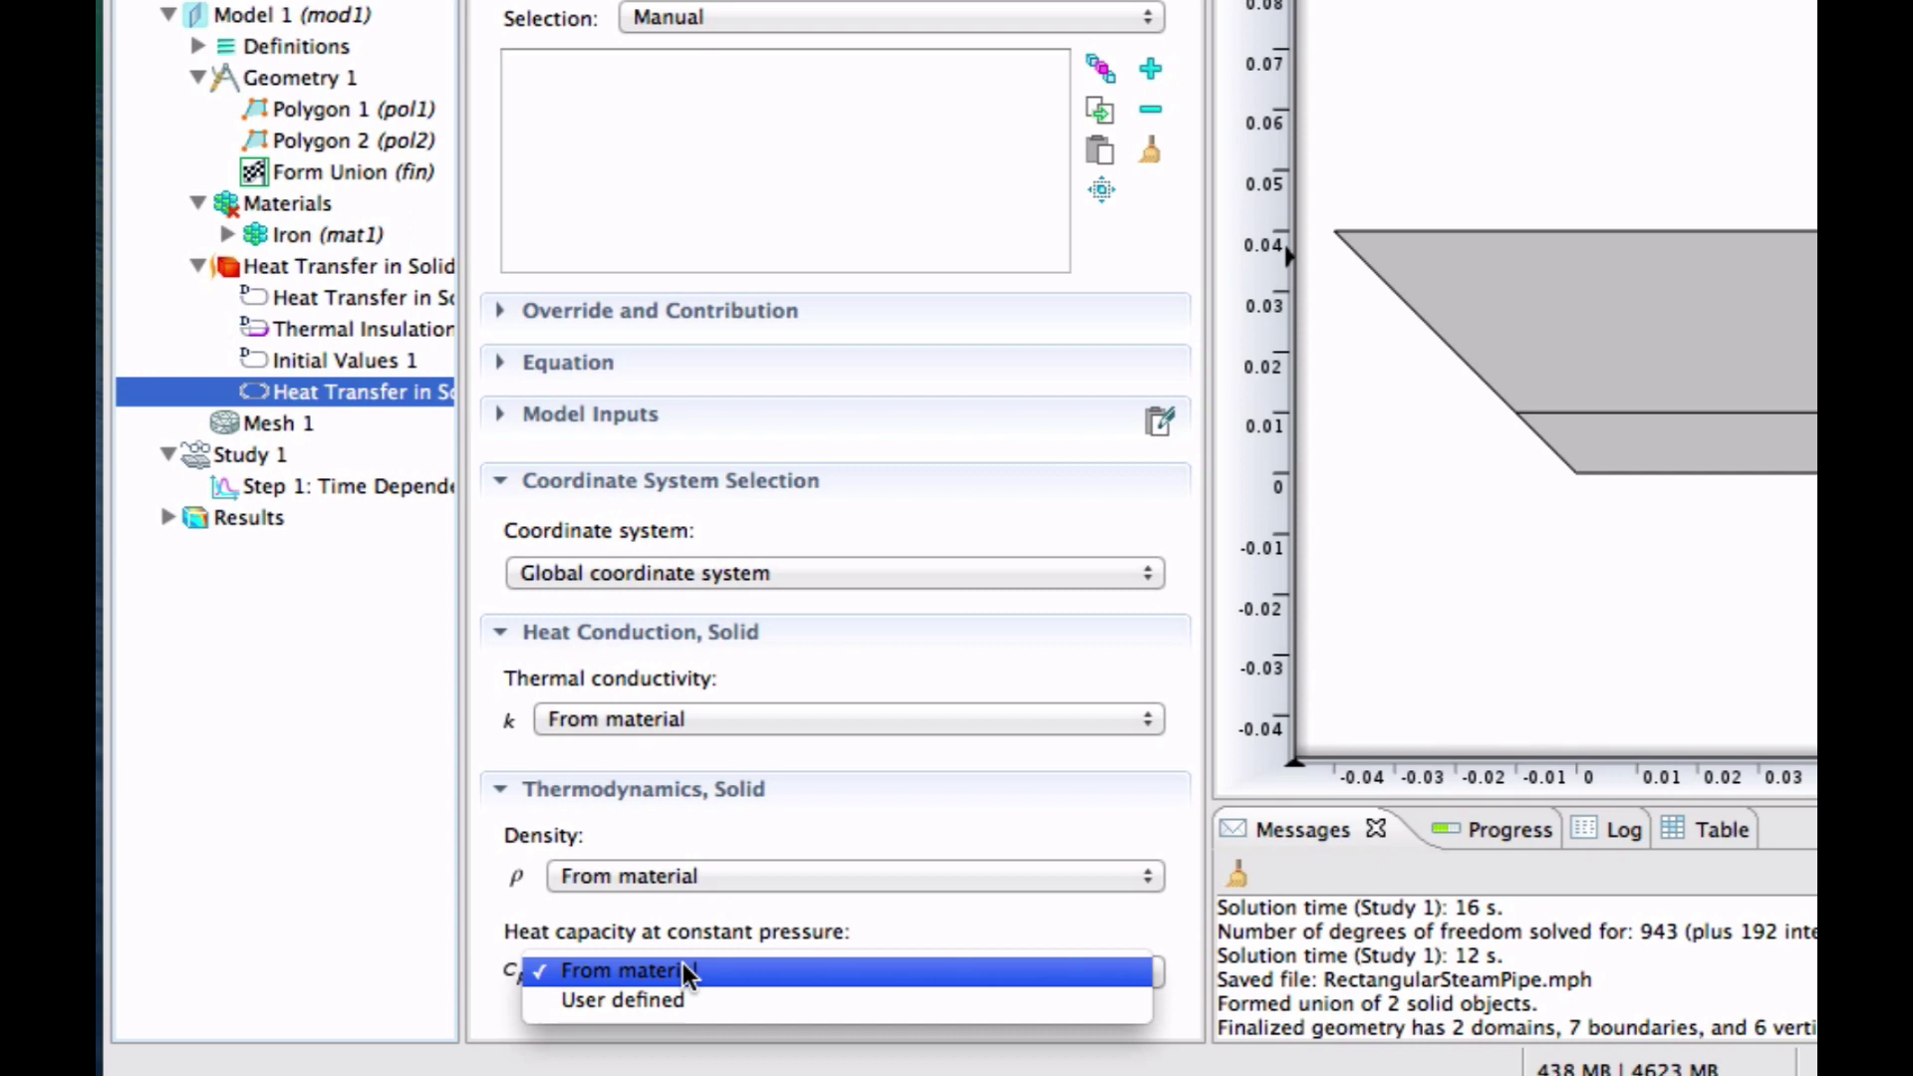
click(681, 991)
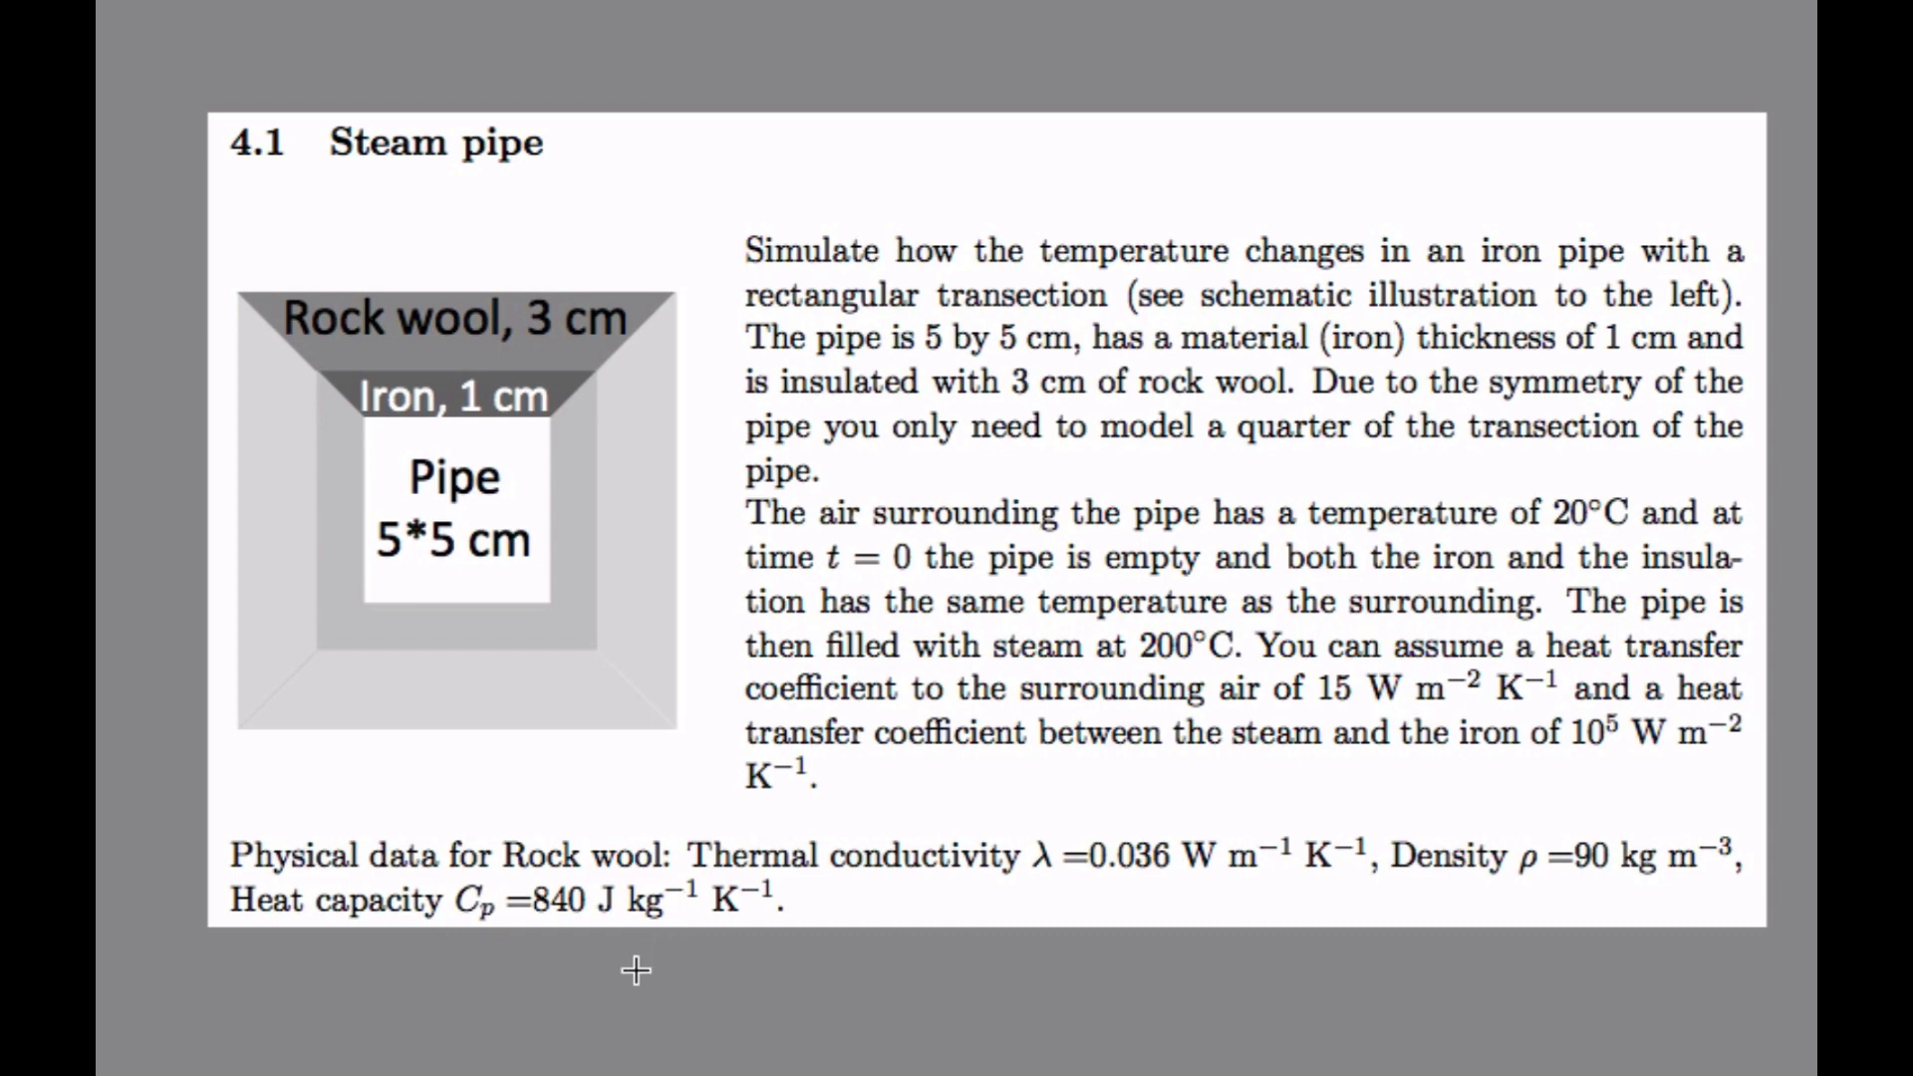
key(super+Tab)
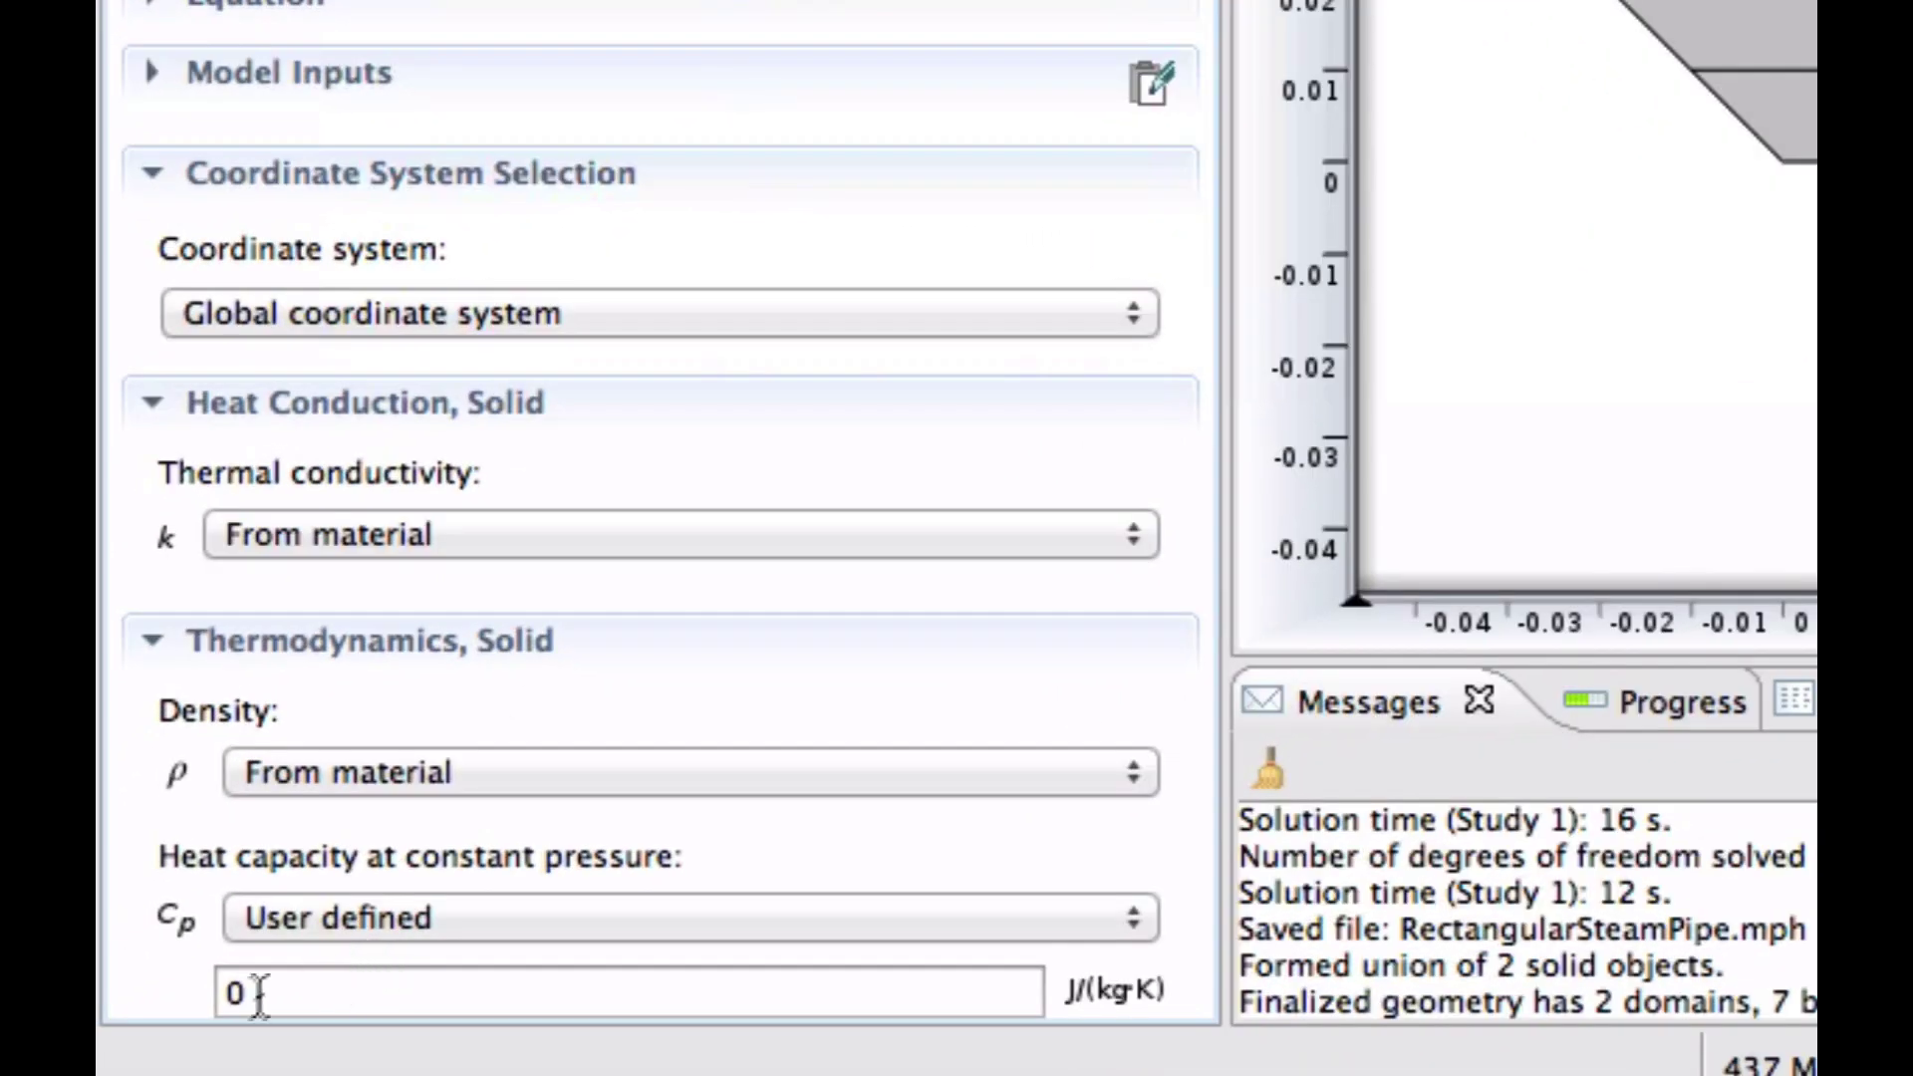
- Set user-defined heat capacity 840, density 90 and thermal conductivity 0.036
double_click(212, 994)
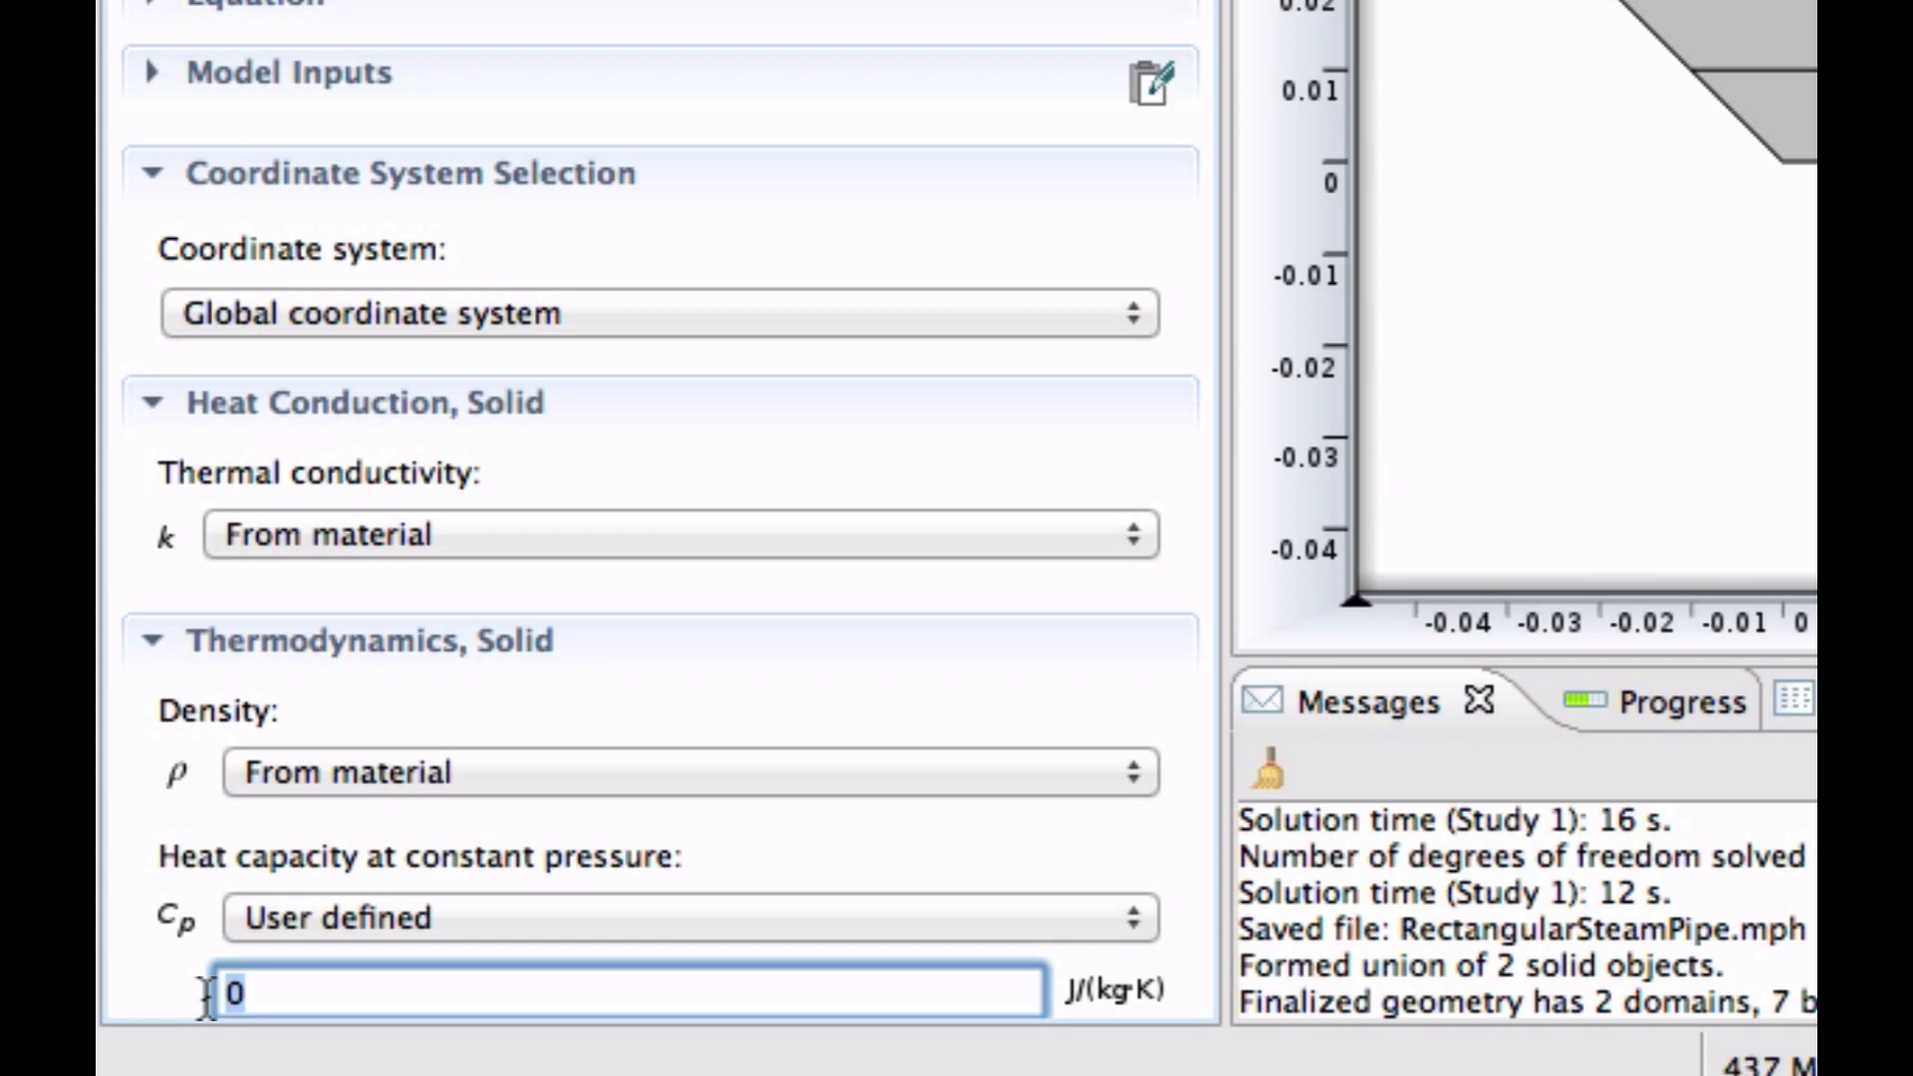
text(840)
click(405, 782)
click(405, 803)
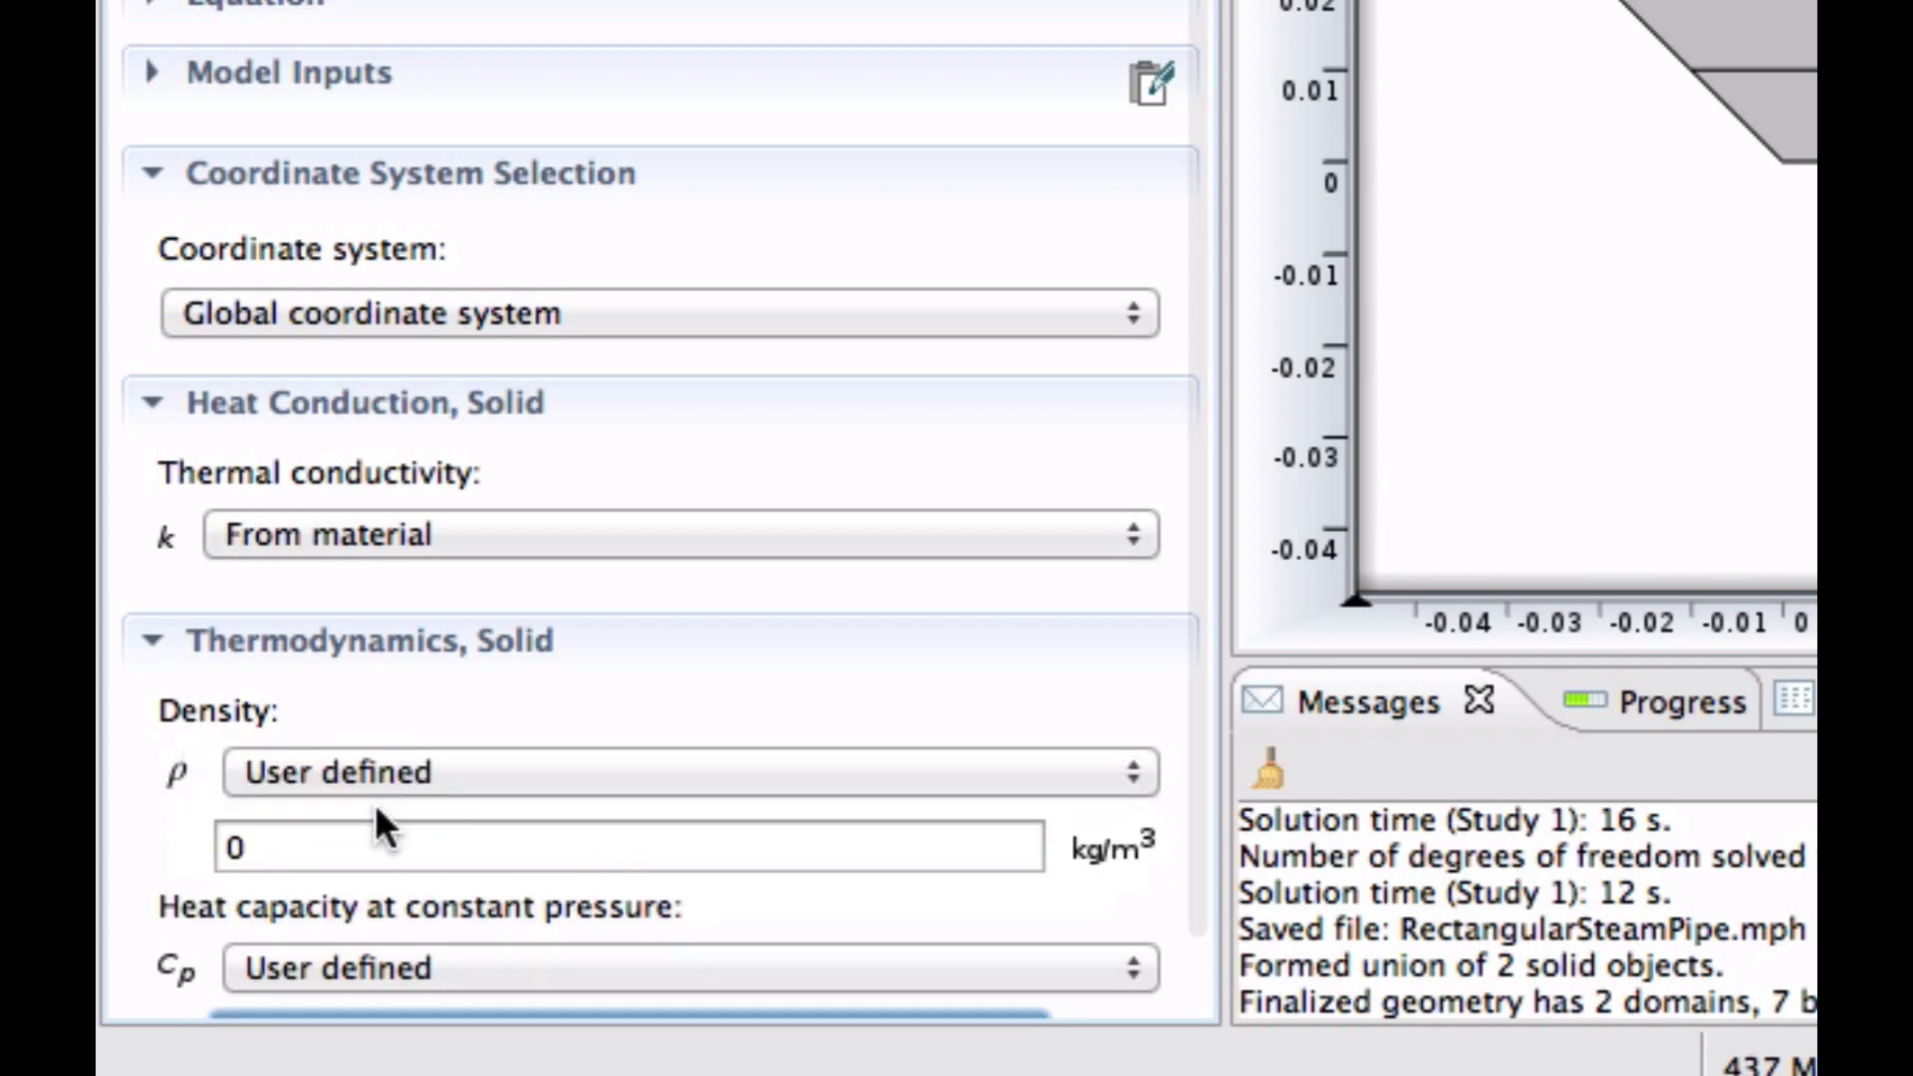
double_click(291, 855)
key(BackSpace)
text(90)
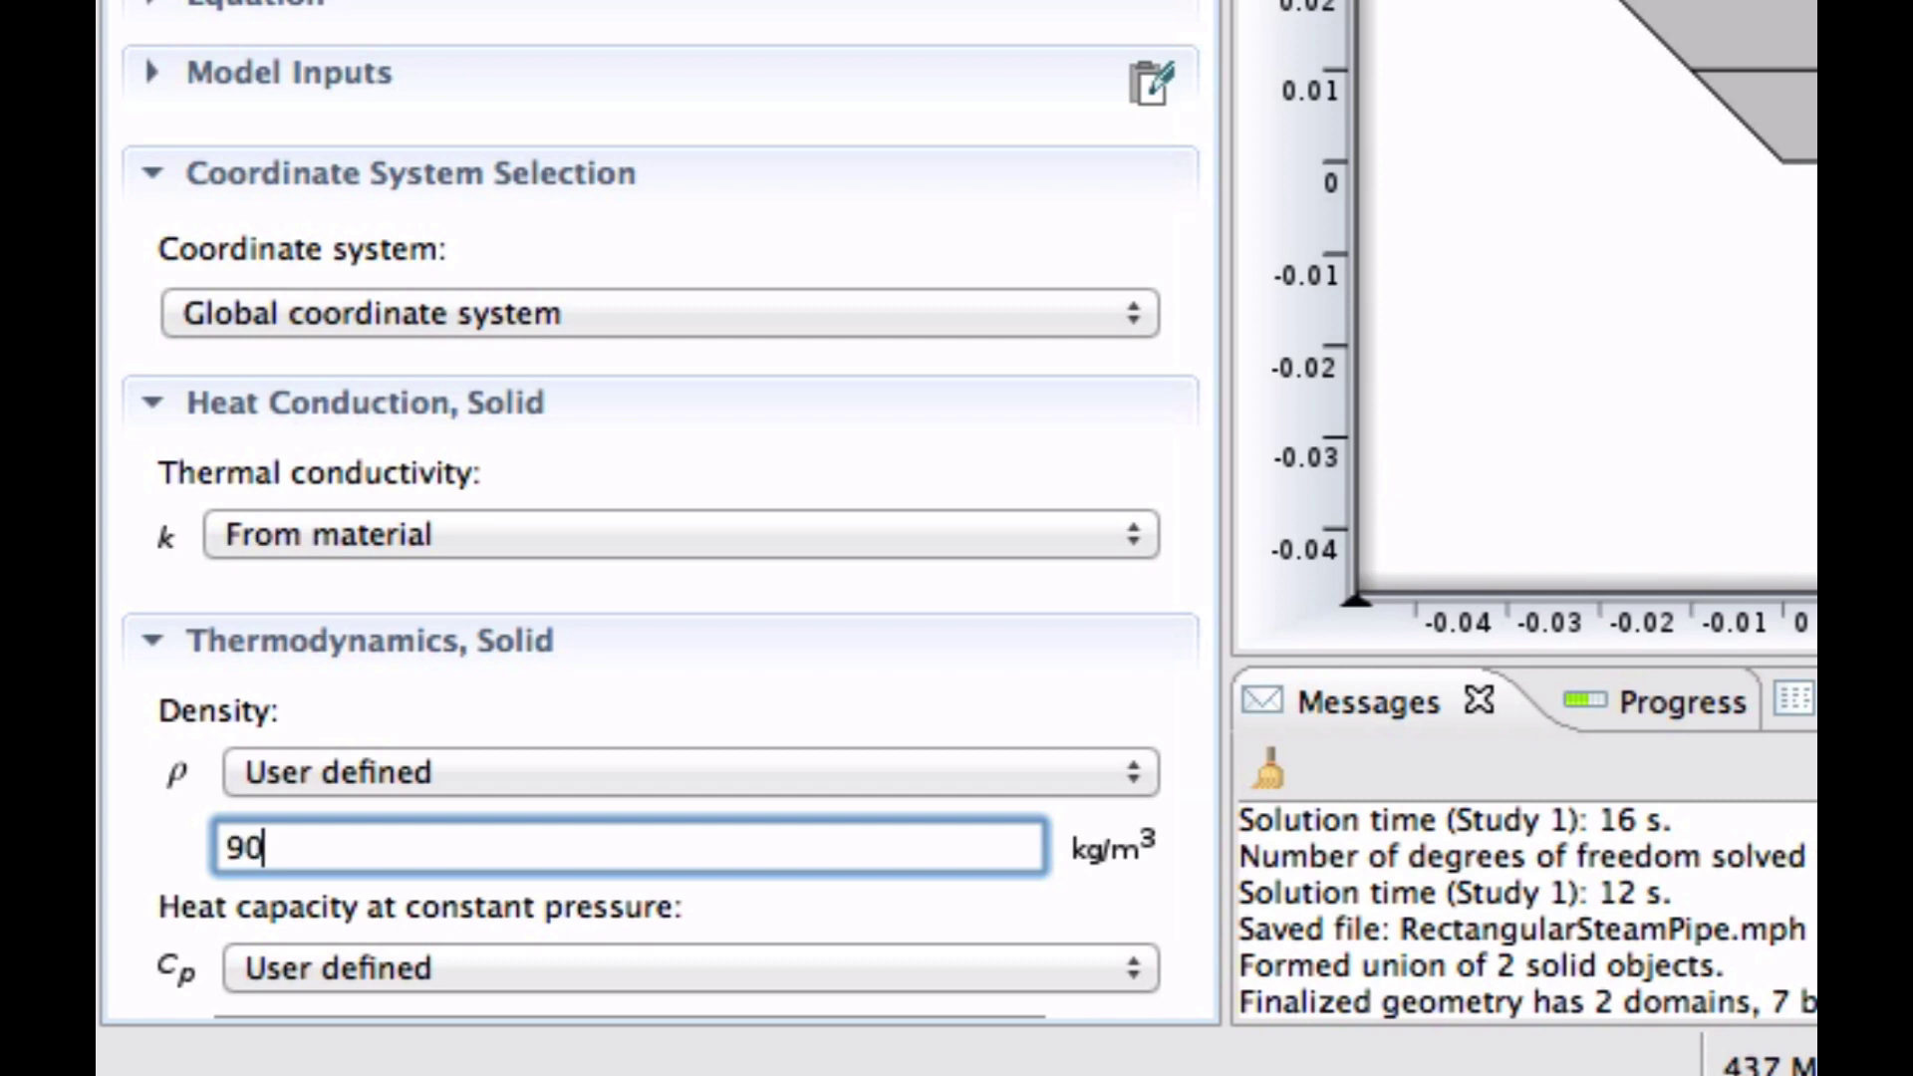
click(462, 534)
click(458, 560)
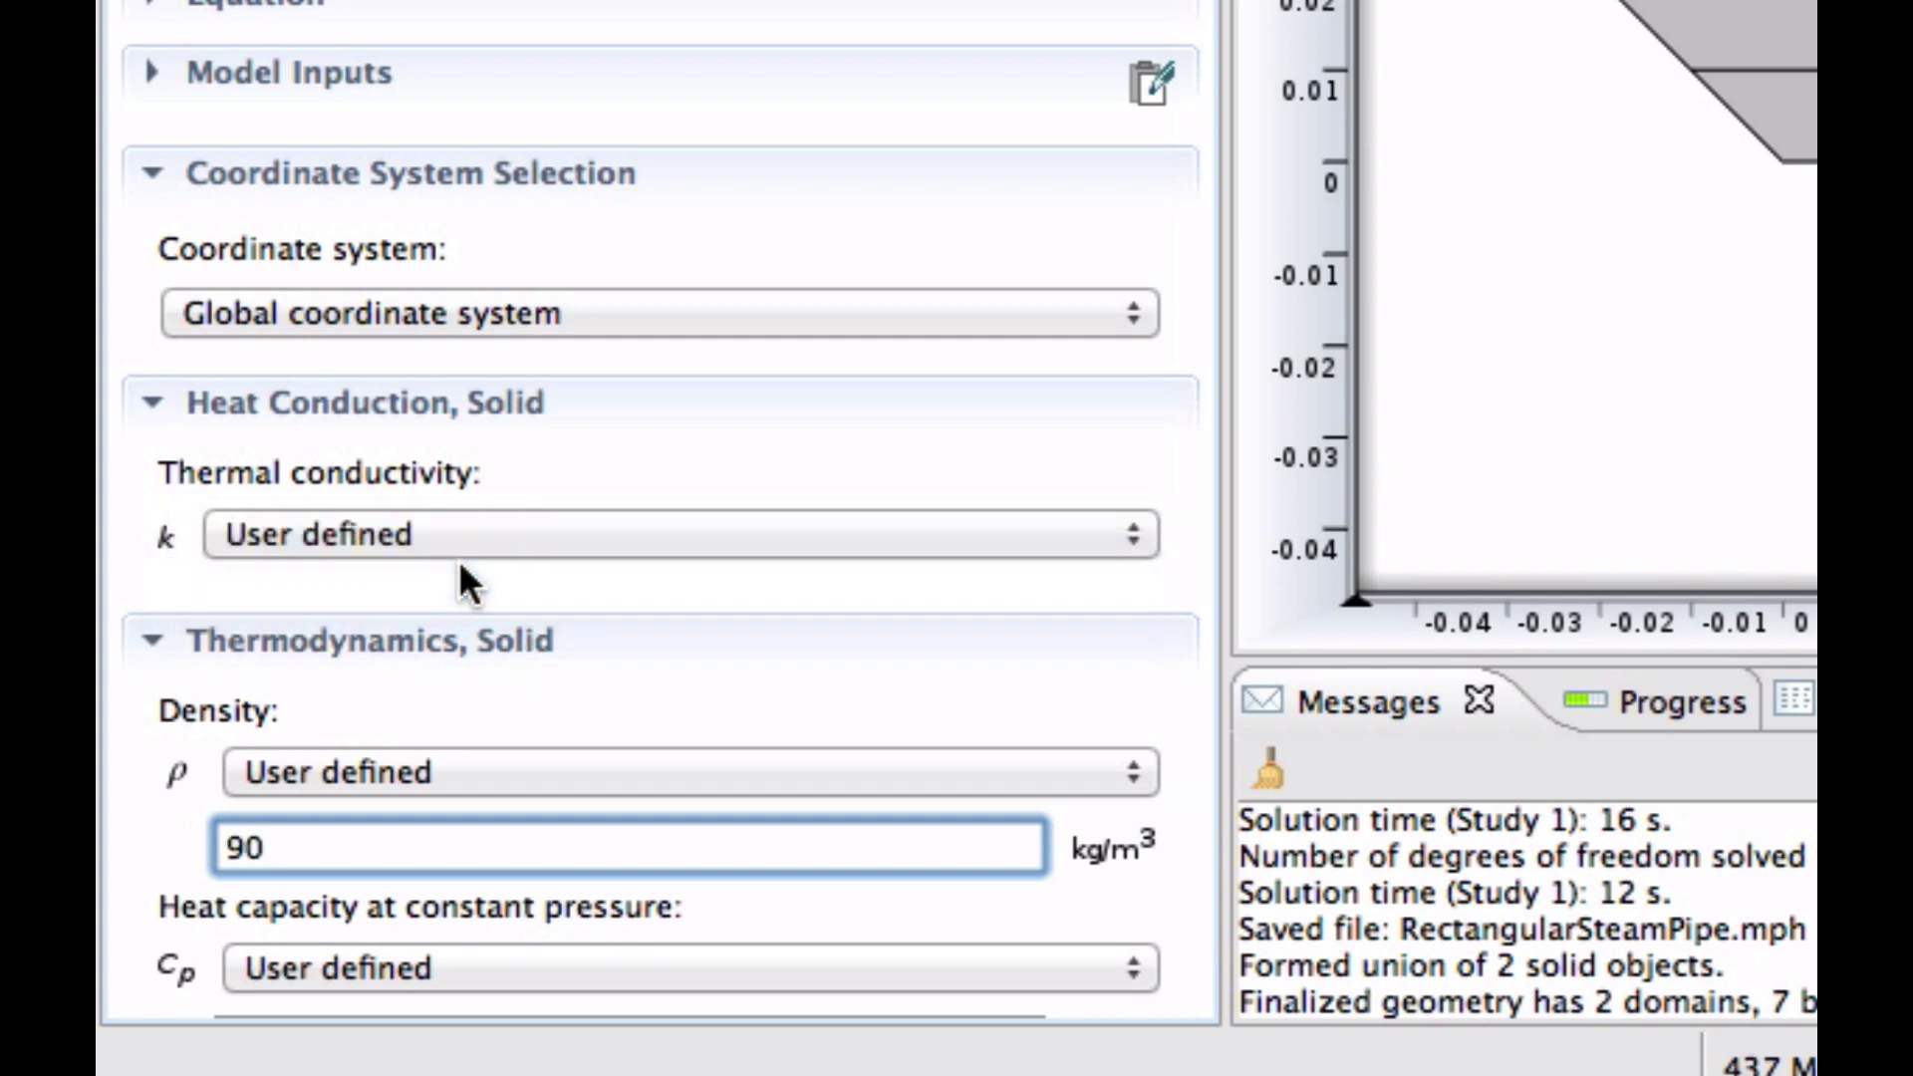
click(299, 611)
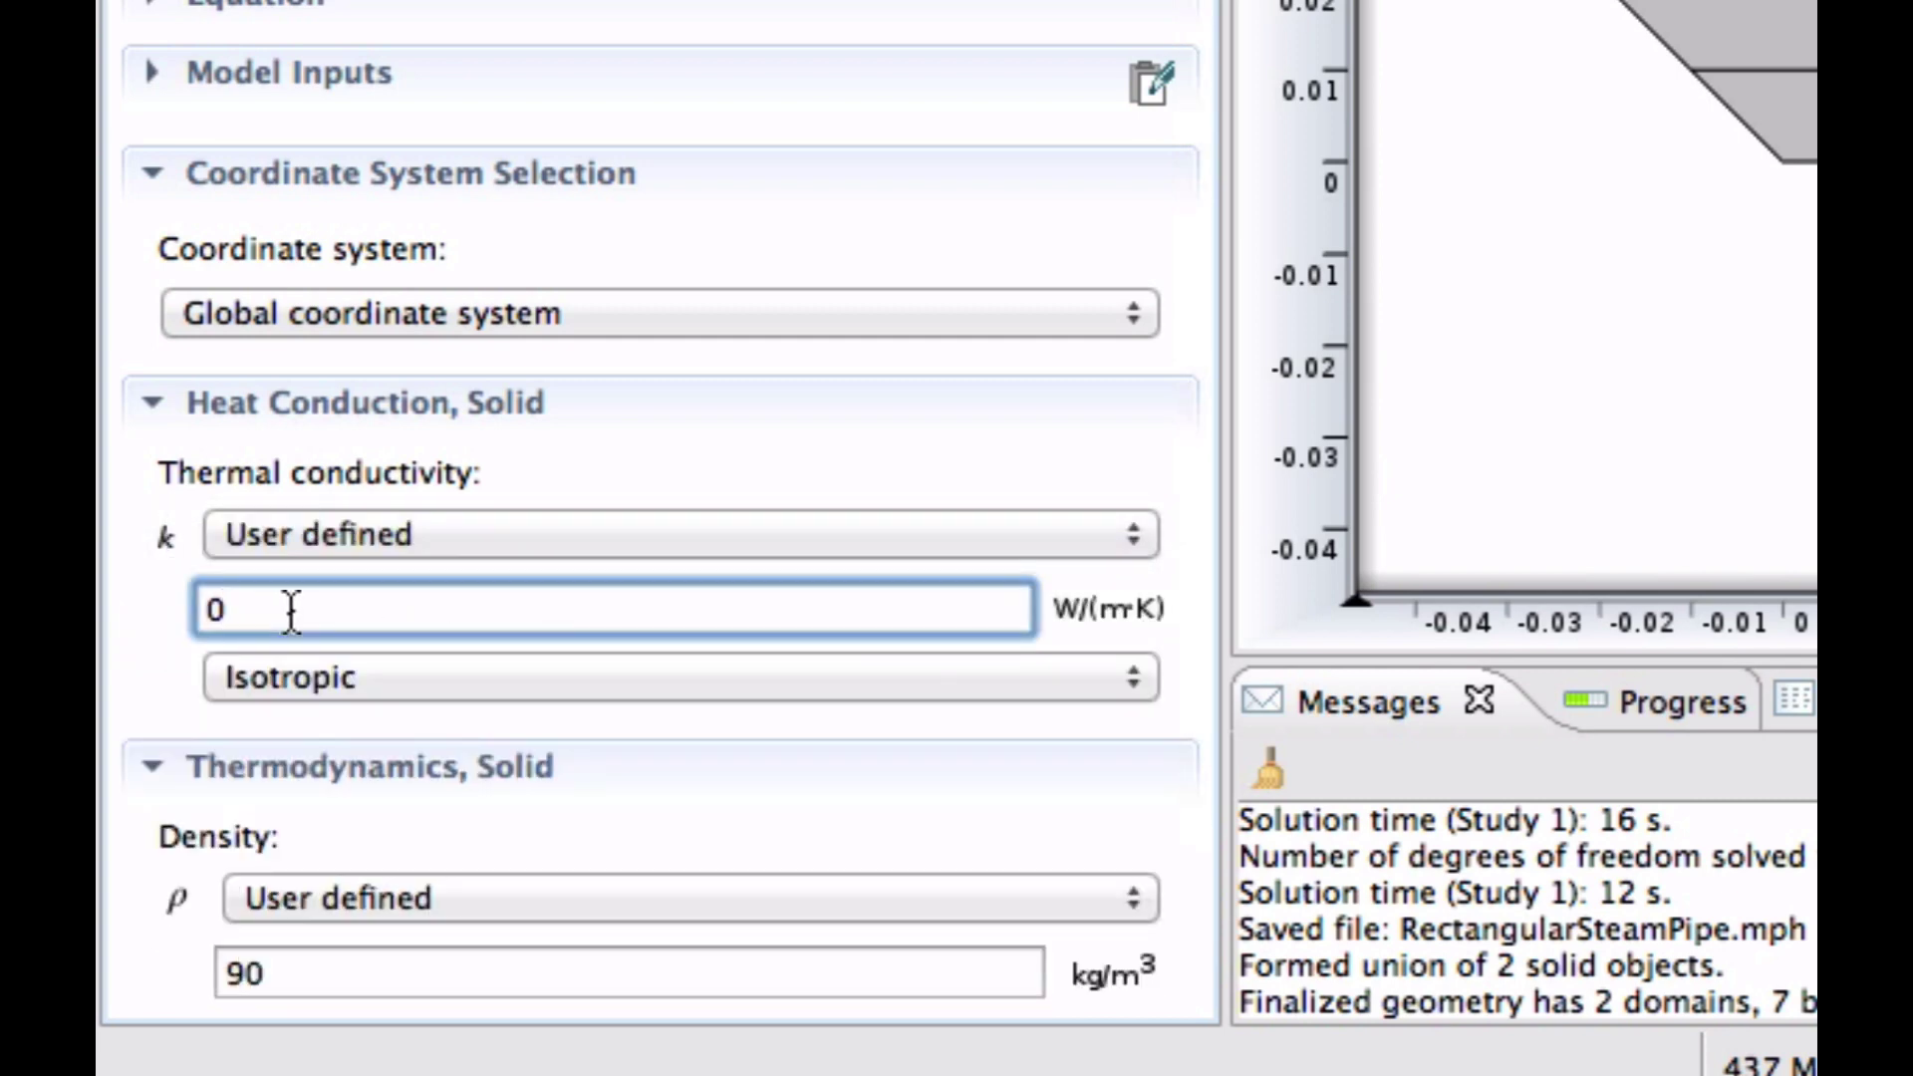
text(.036)
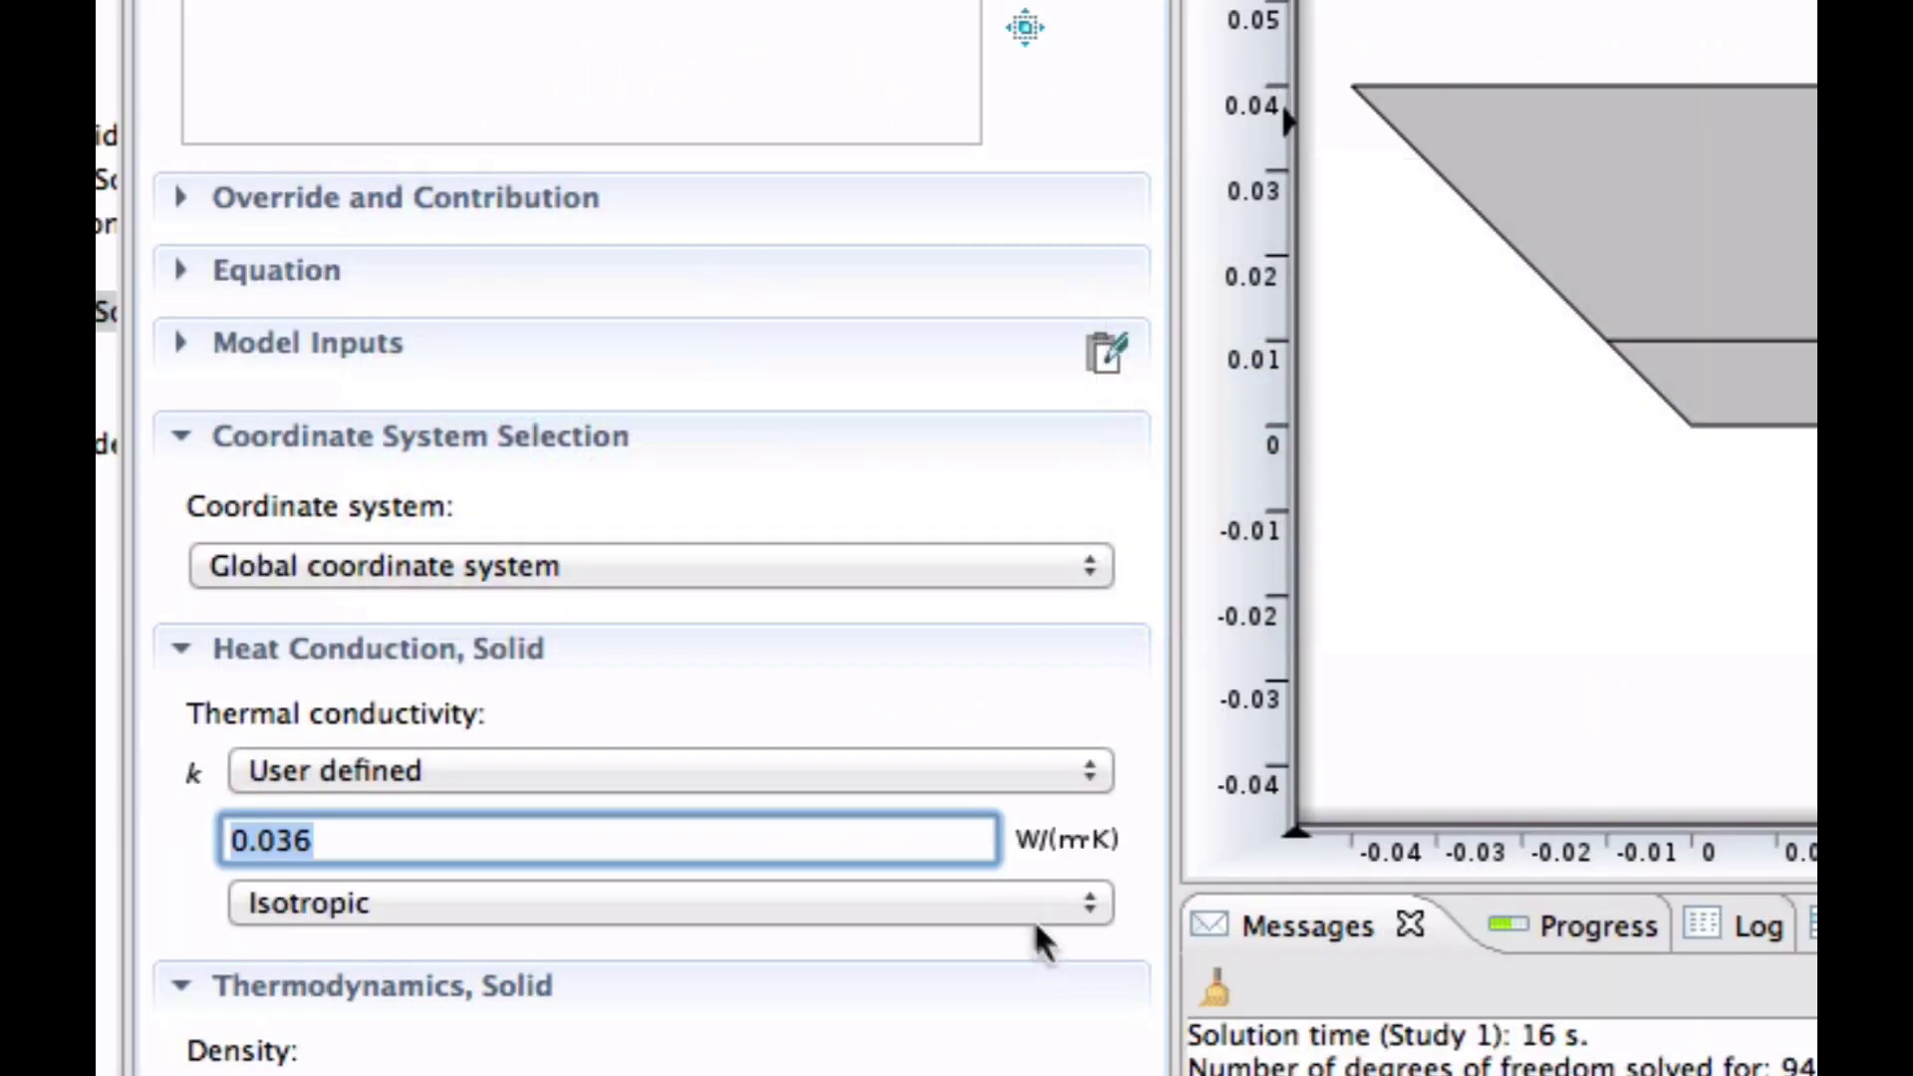
- Keep the conductivity isotropic and assign the feature to the upper trapezoid domain
scroll(925, 928, down, 4)
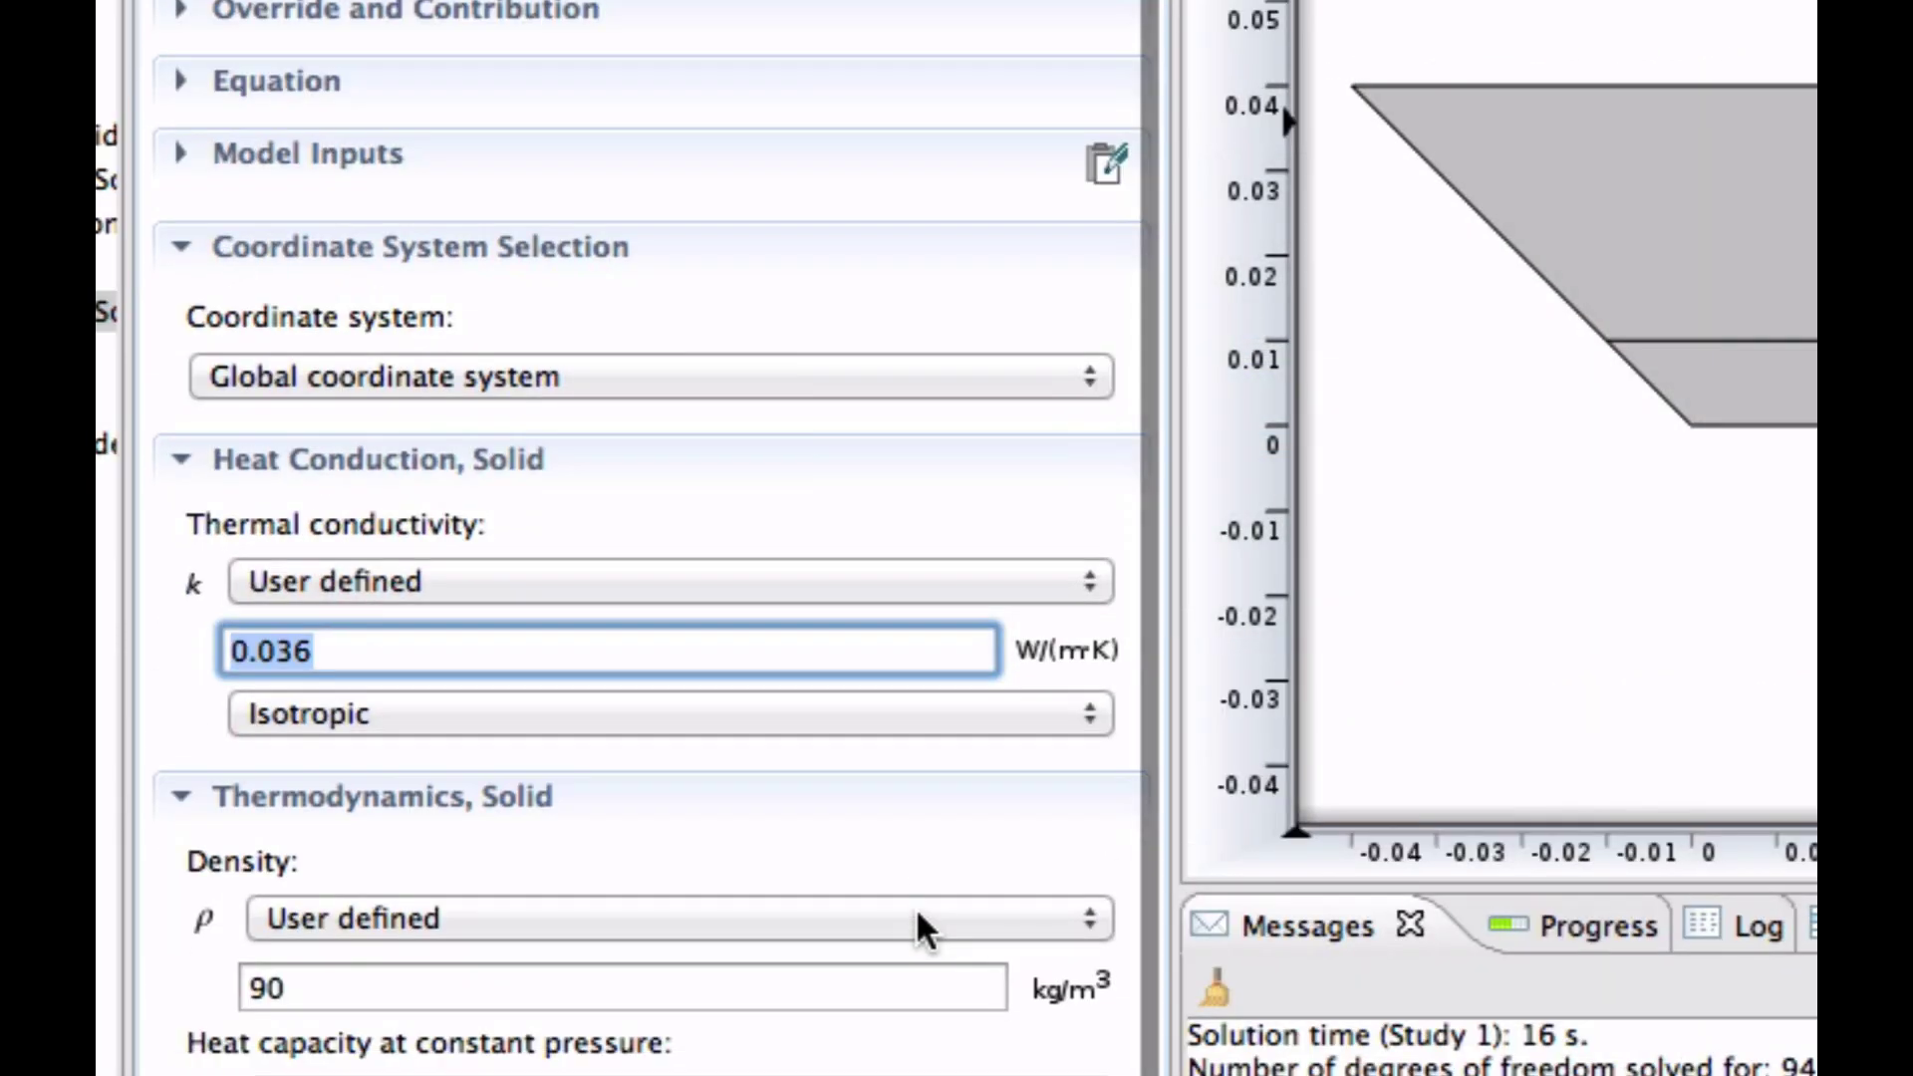
click(936, 709)
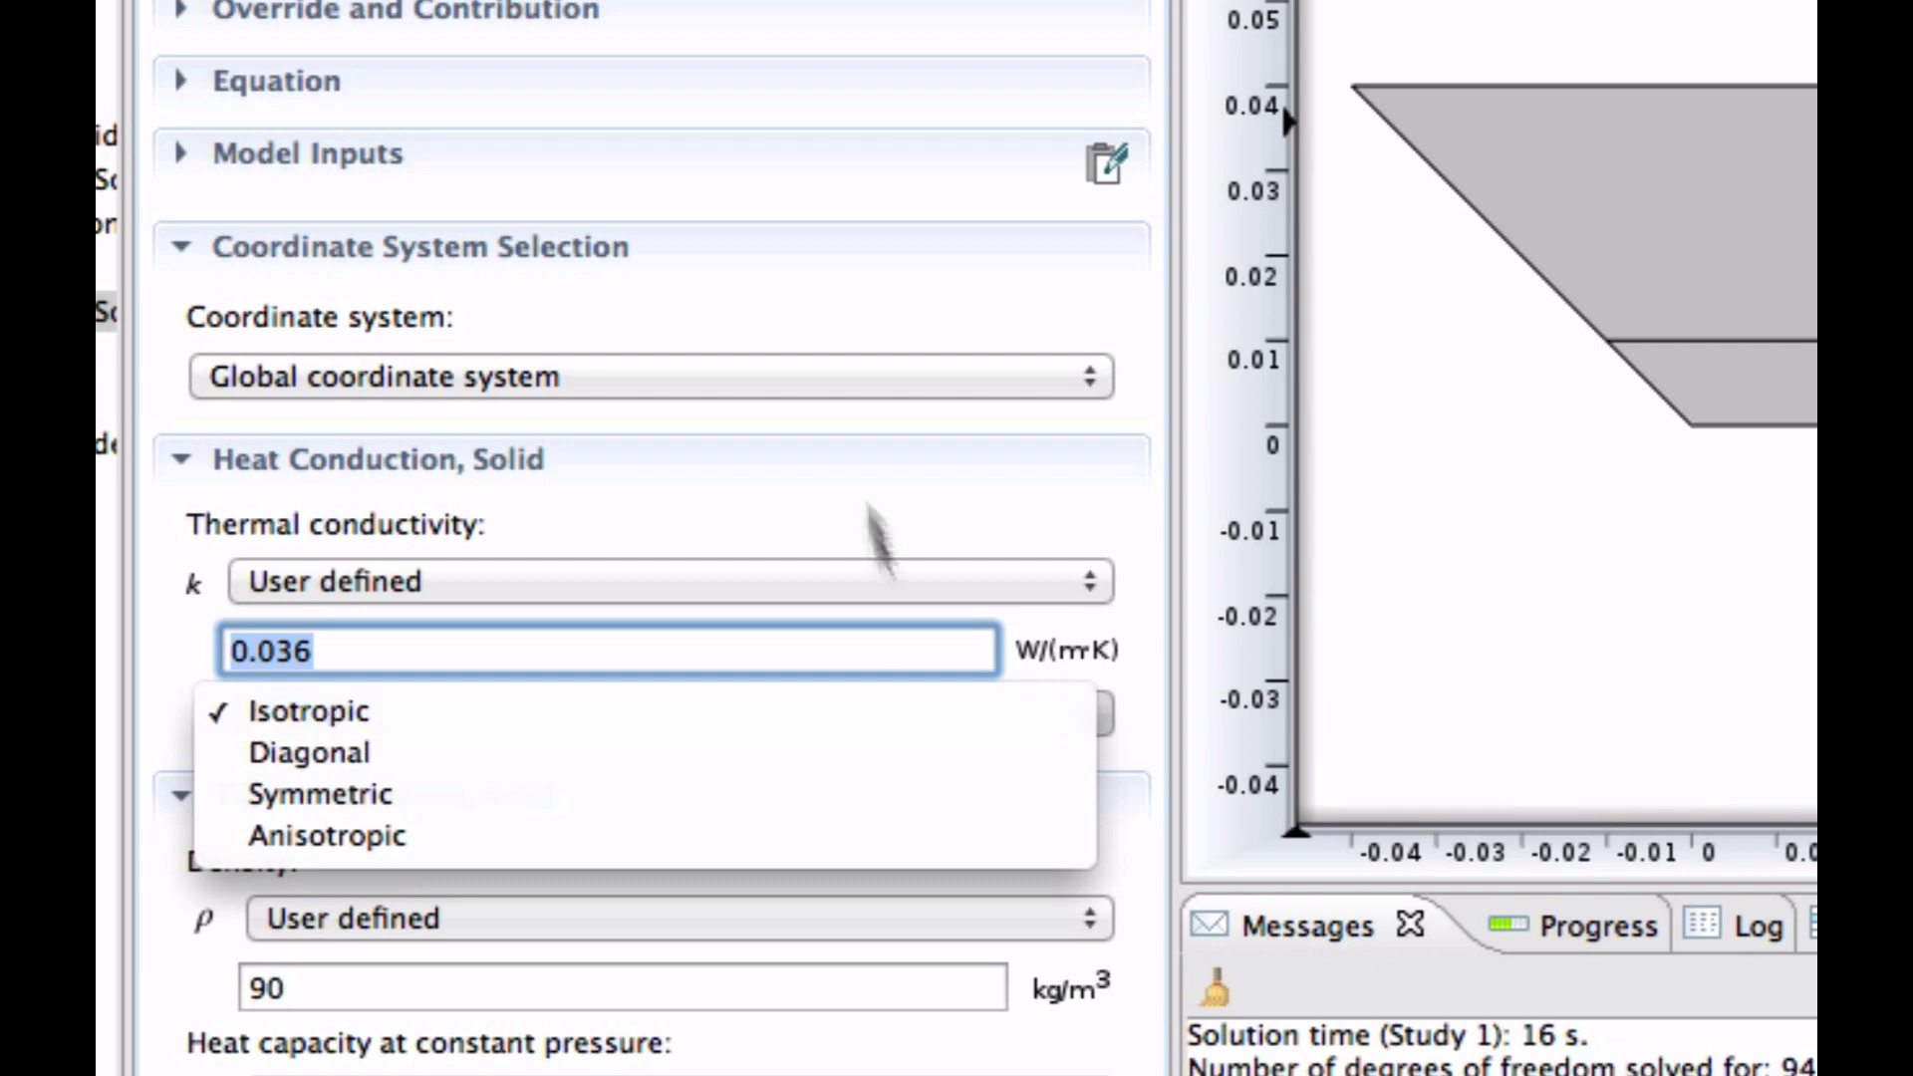
click(845, 460)
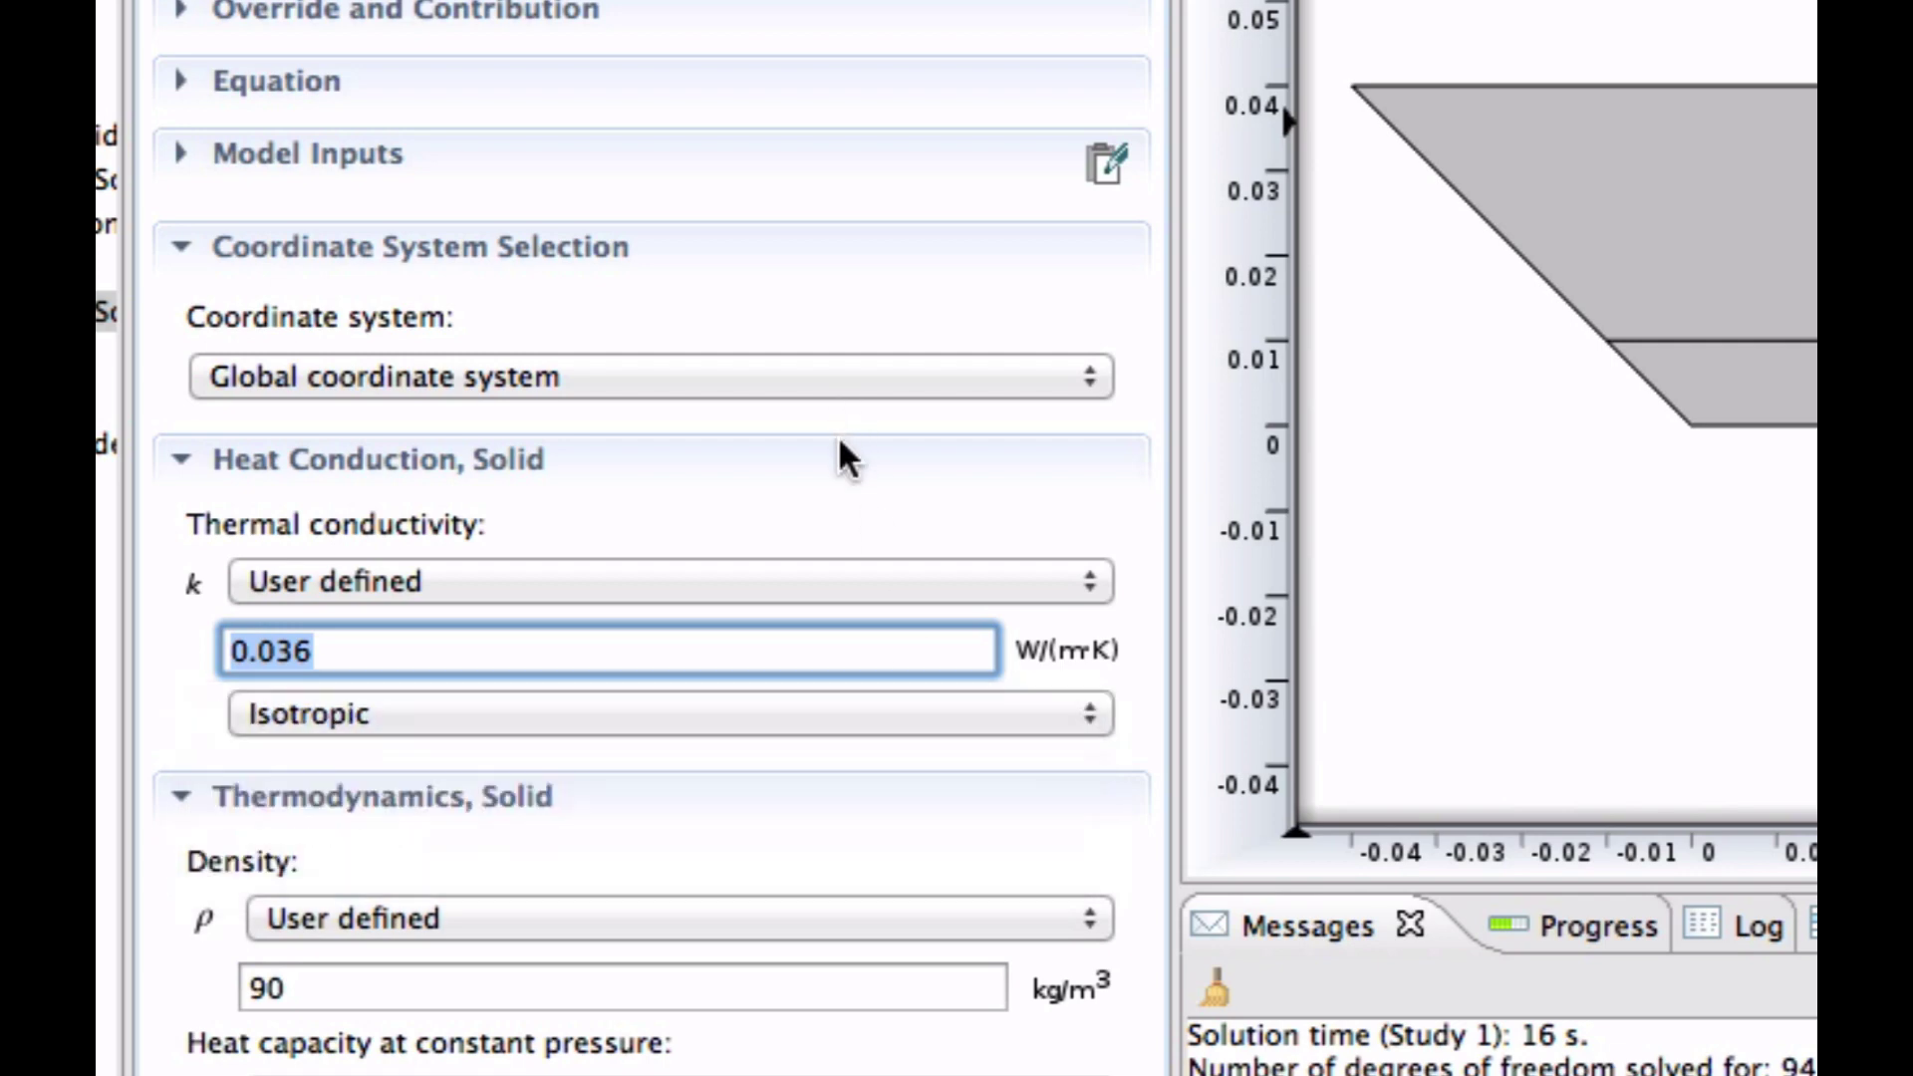
scroll(845, 461, up, 3)
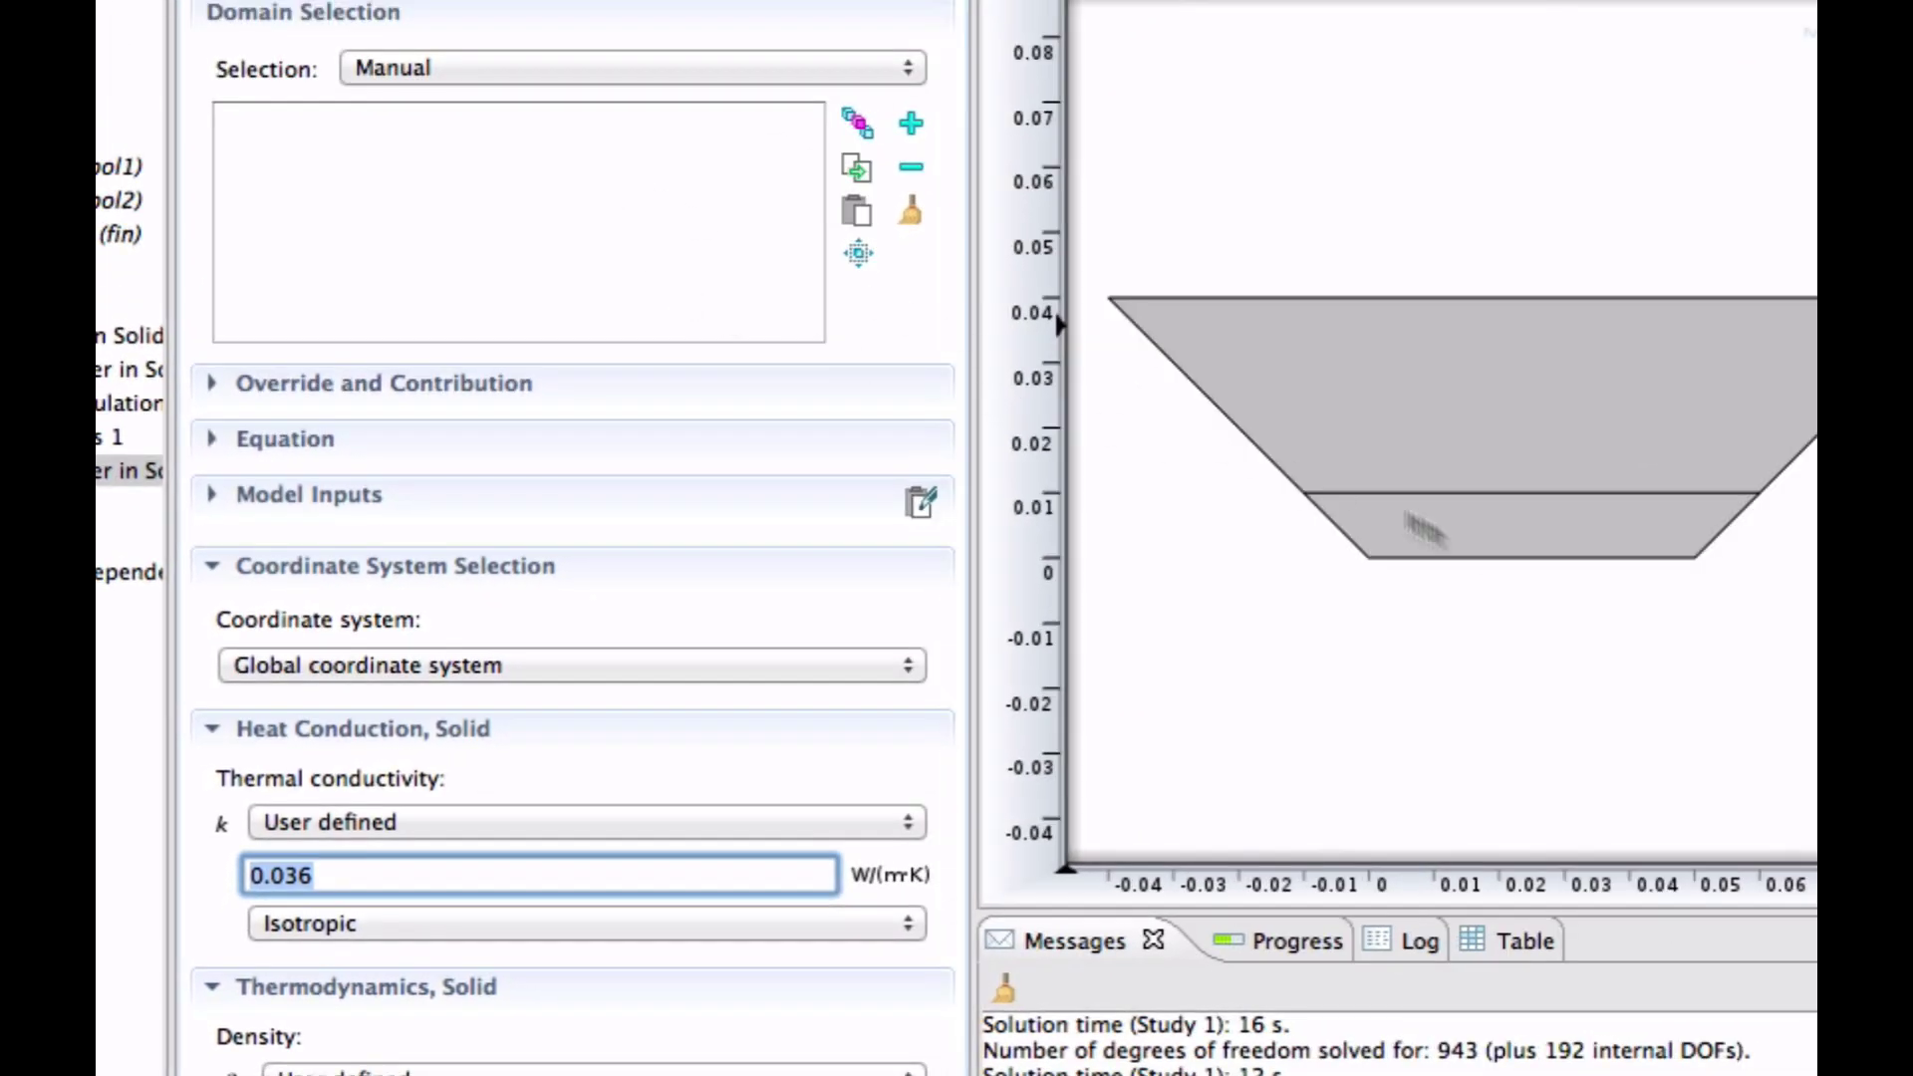
click(1448, 440)
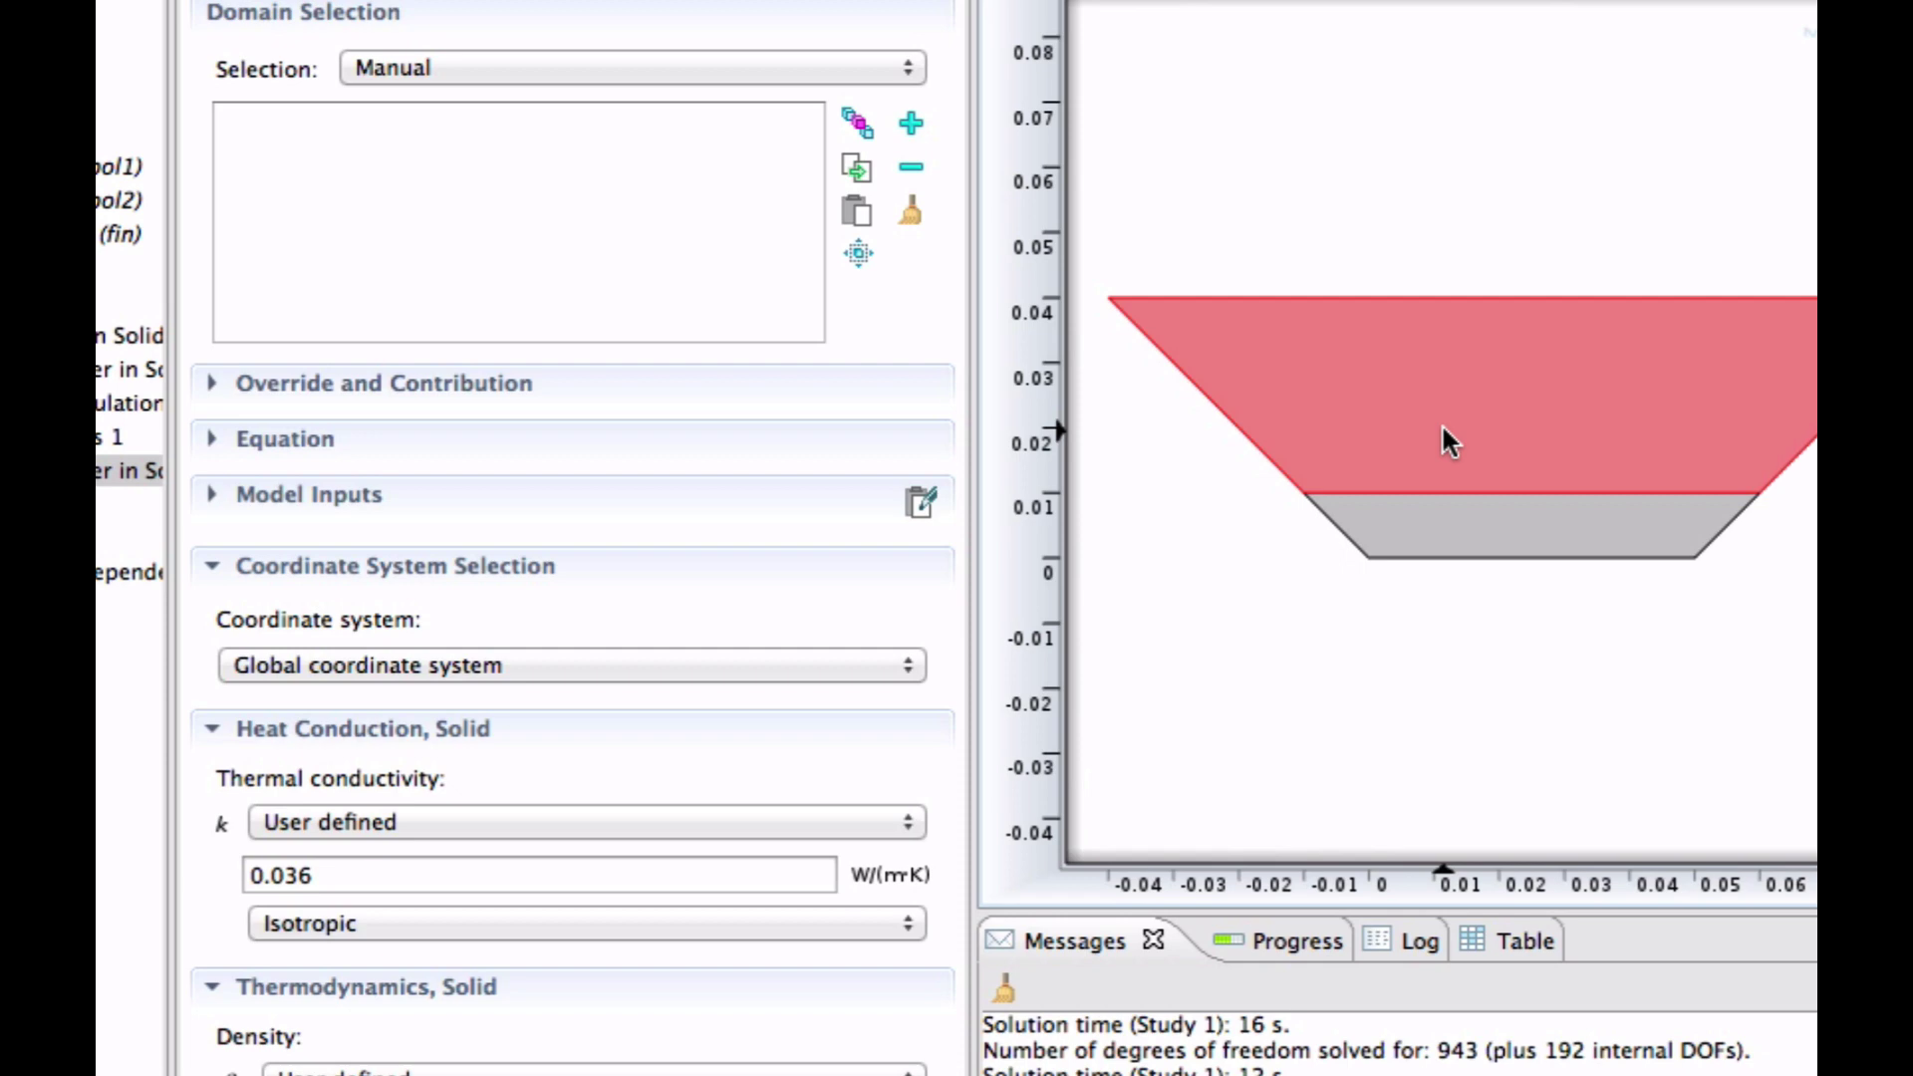
right_click(1442, 441)
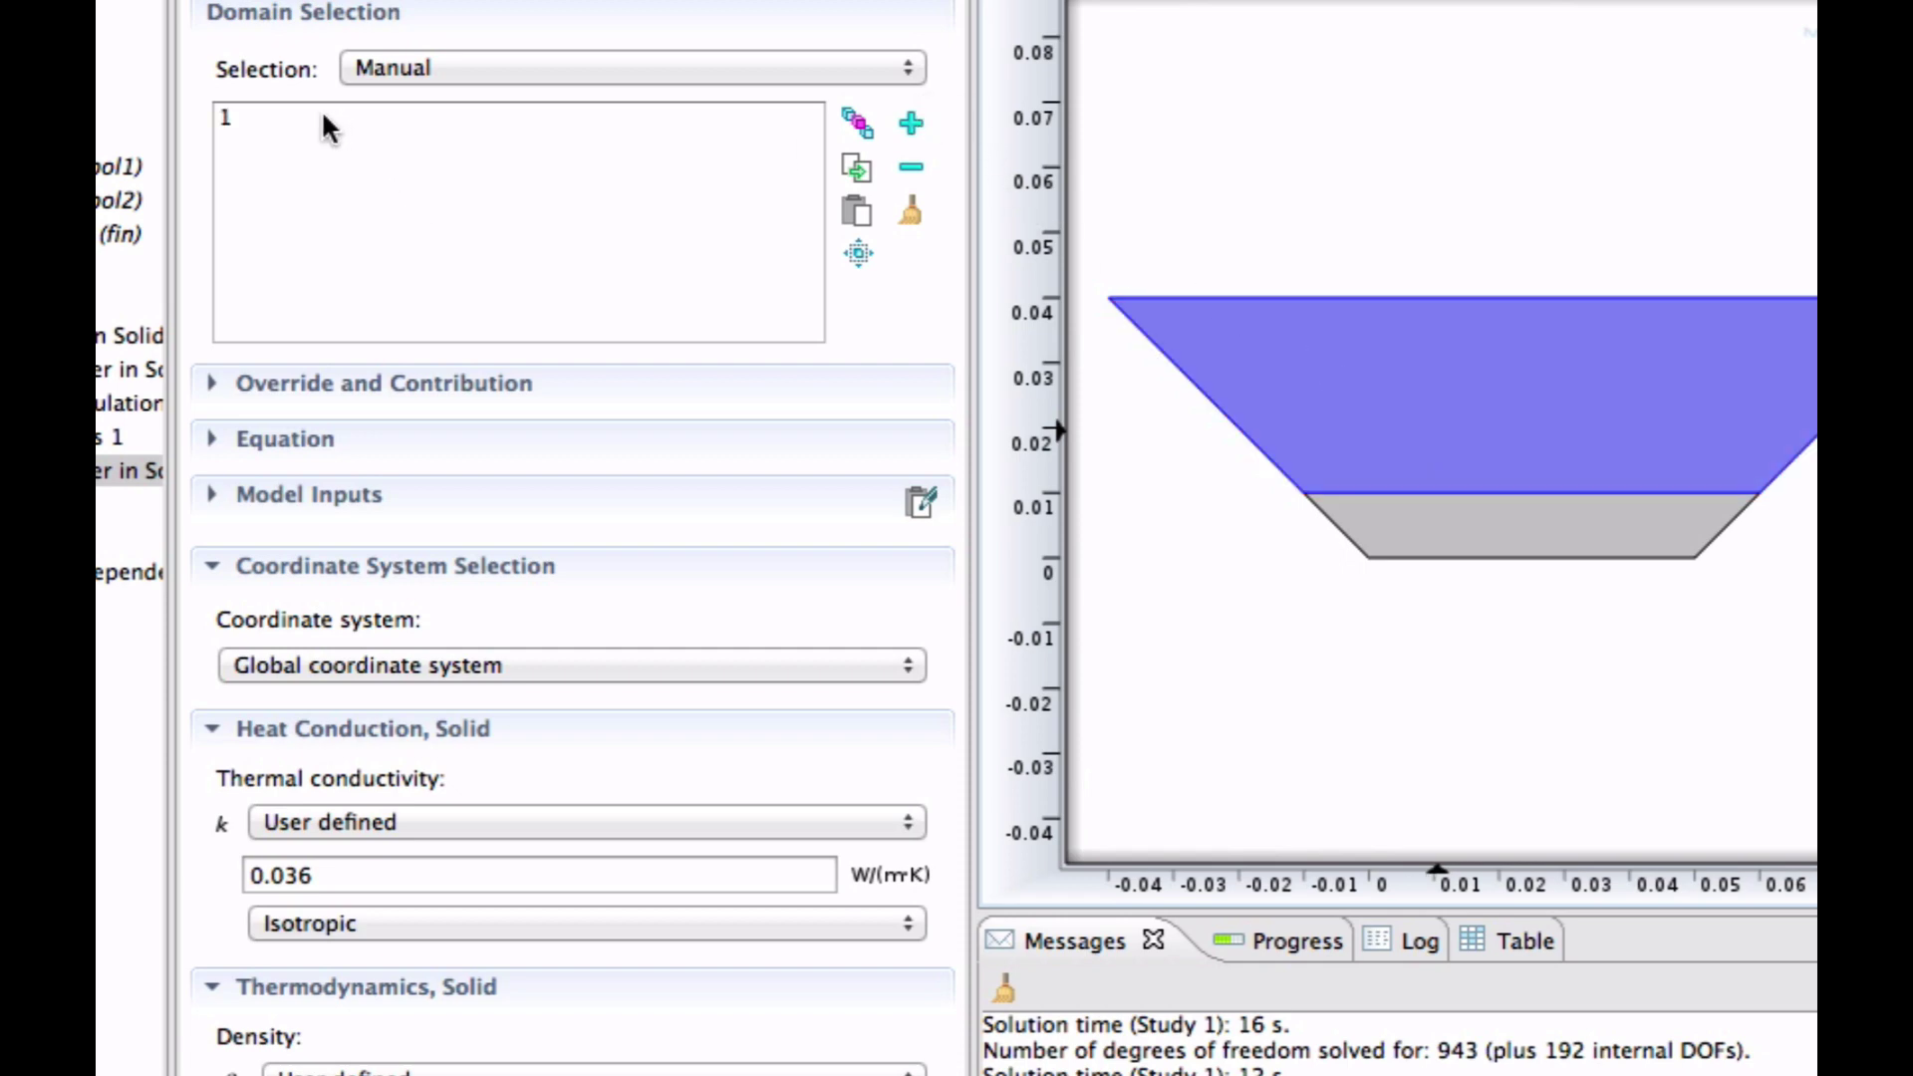
- Add a Convective Heat Flux with h = 15 and external temperature 273.15+20 K on the top boundary
right_click(119, 336)
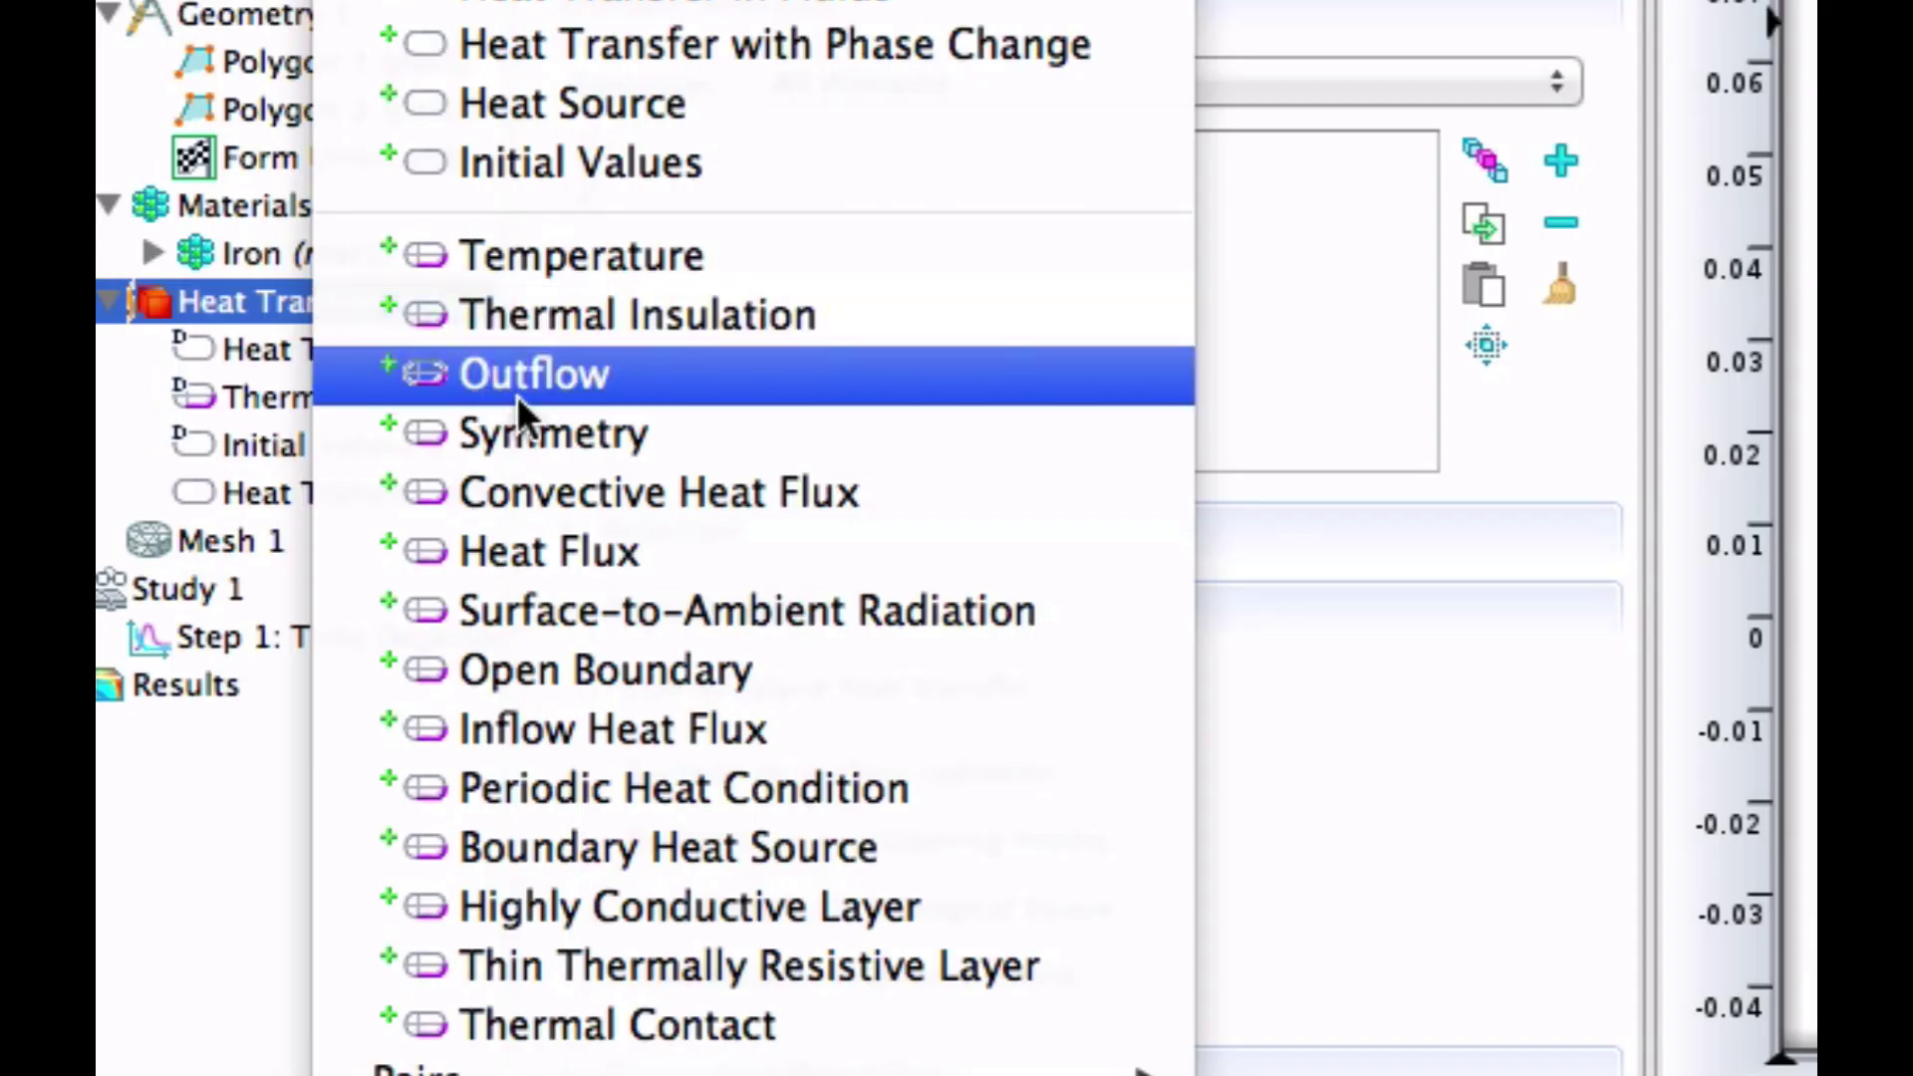
click(543, 492)
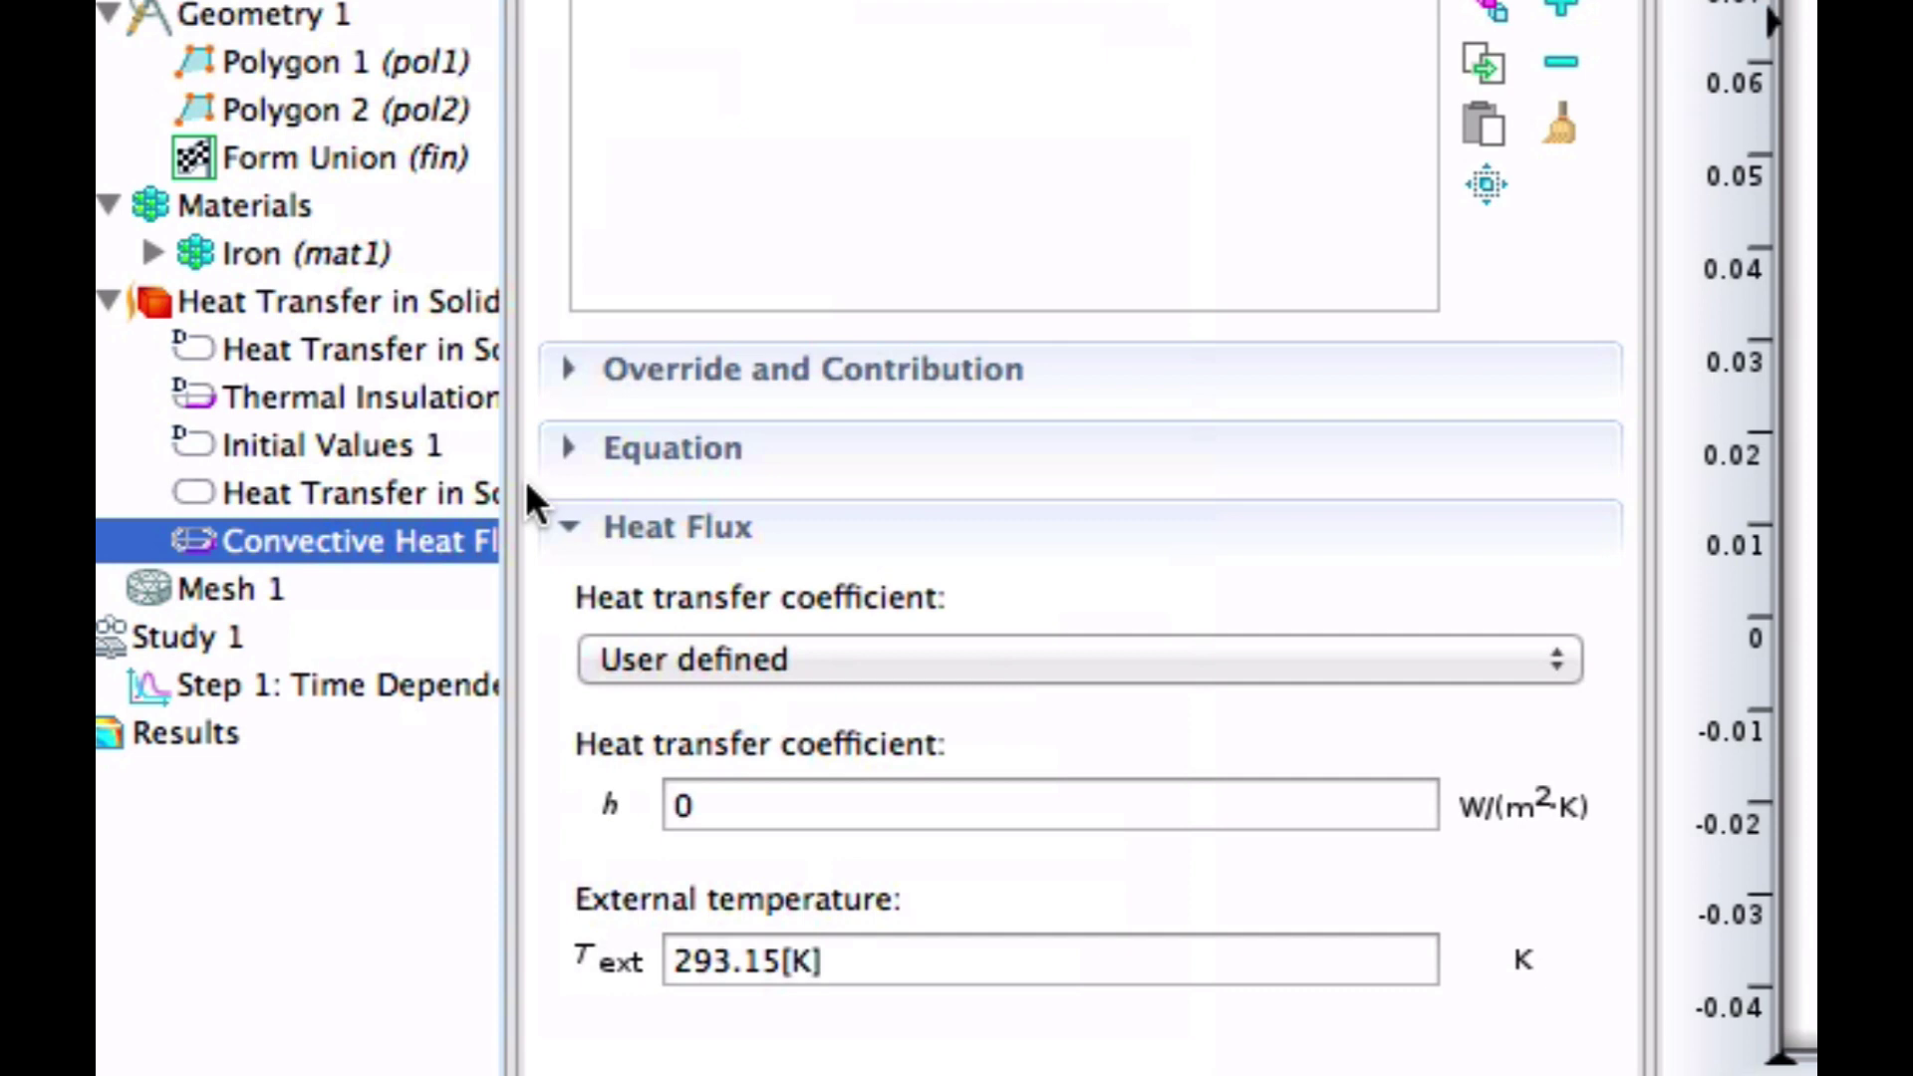
click(709, 802)
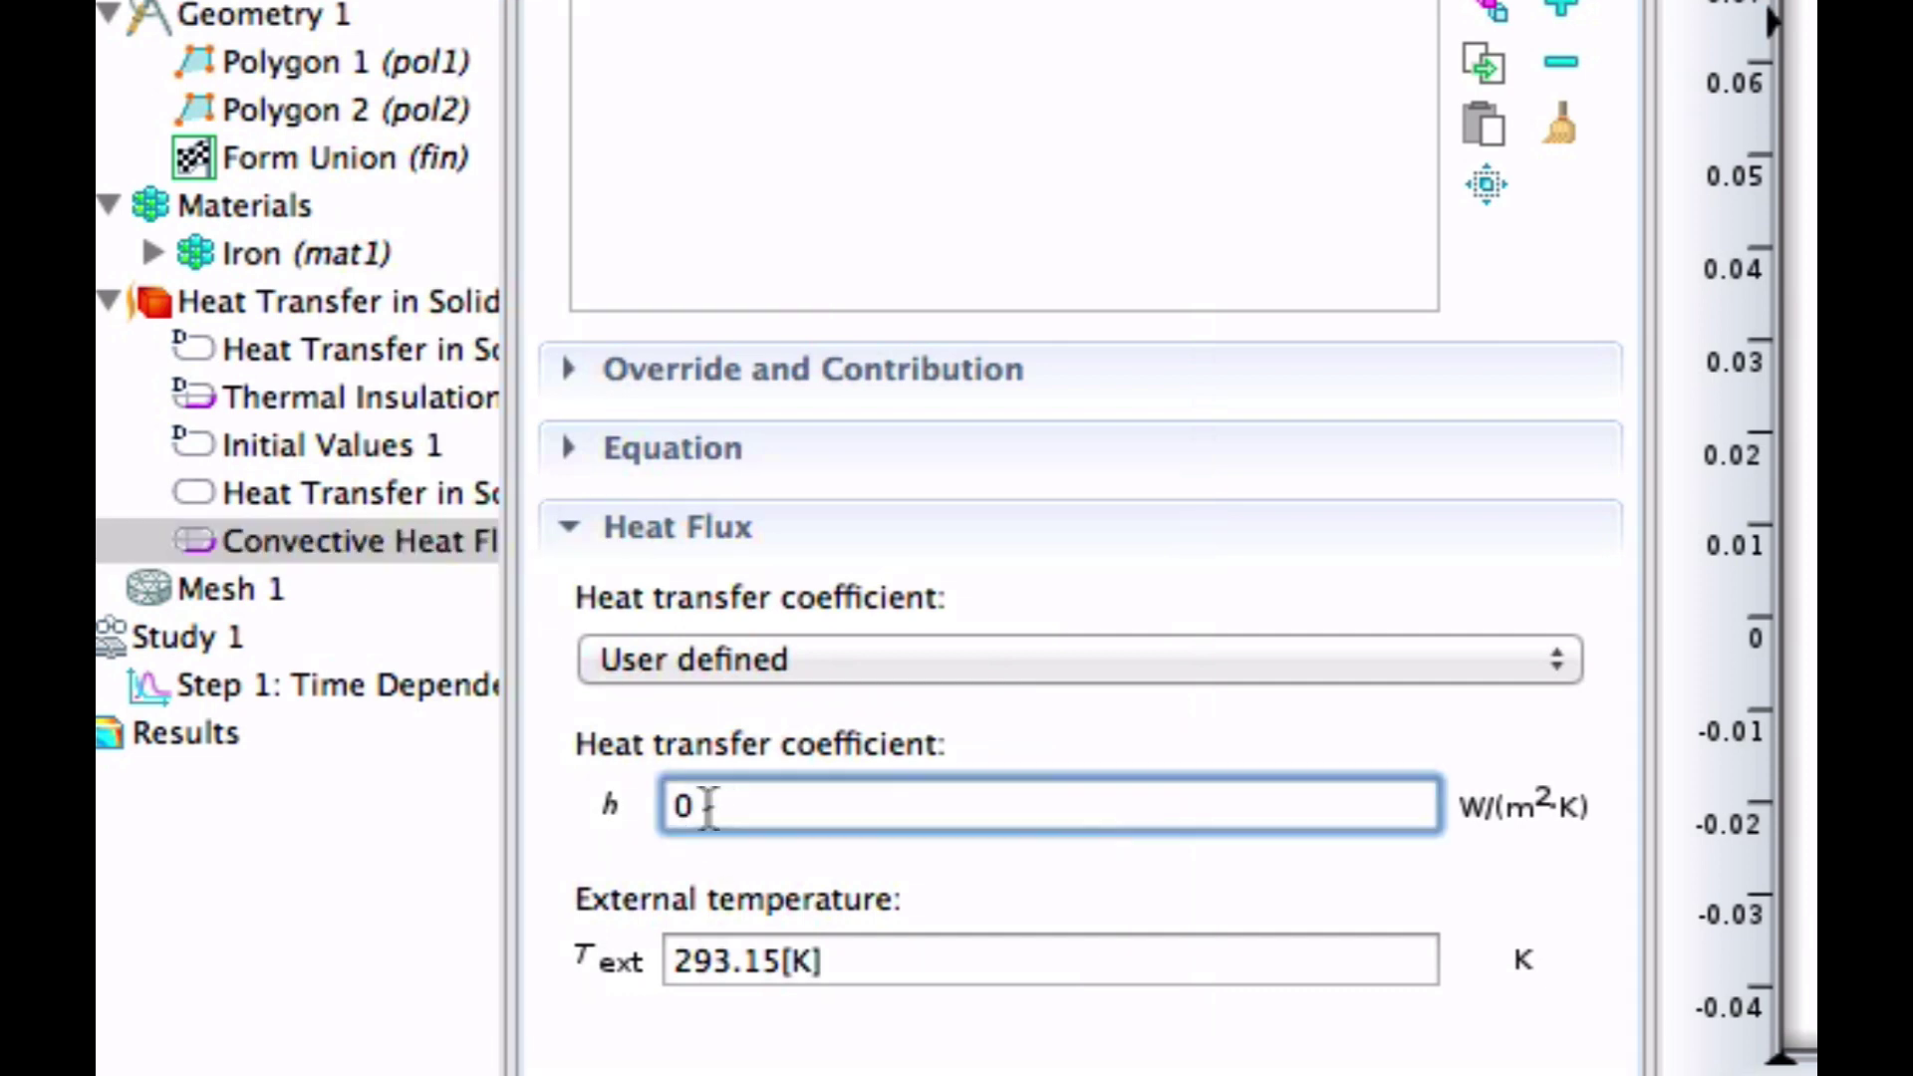
text(15)
click(716, 960)
key(BackSpace)
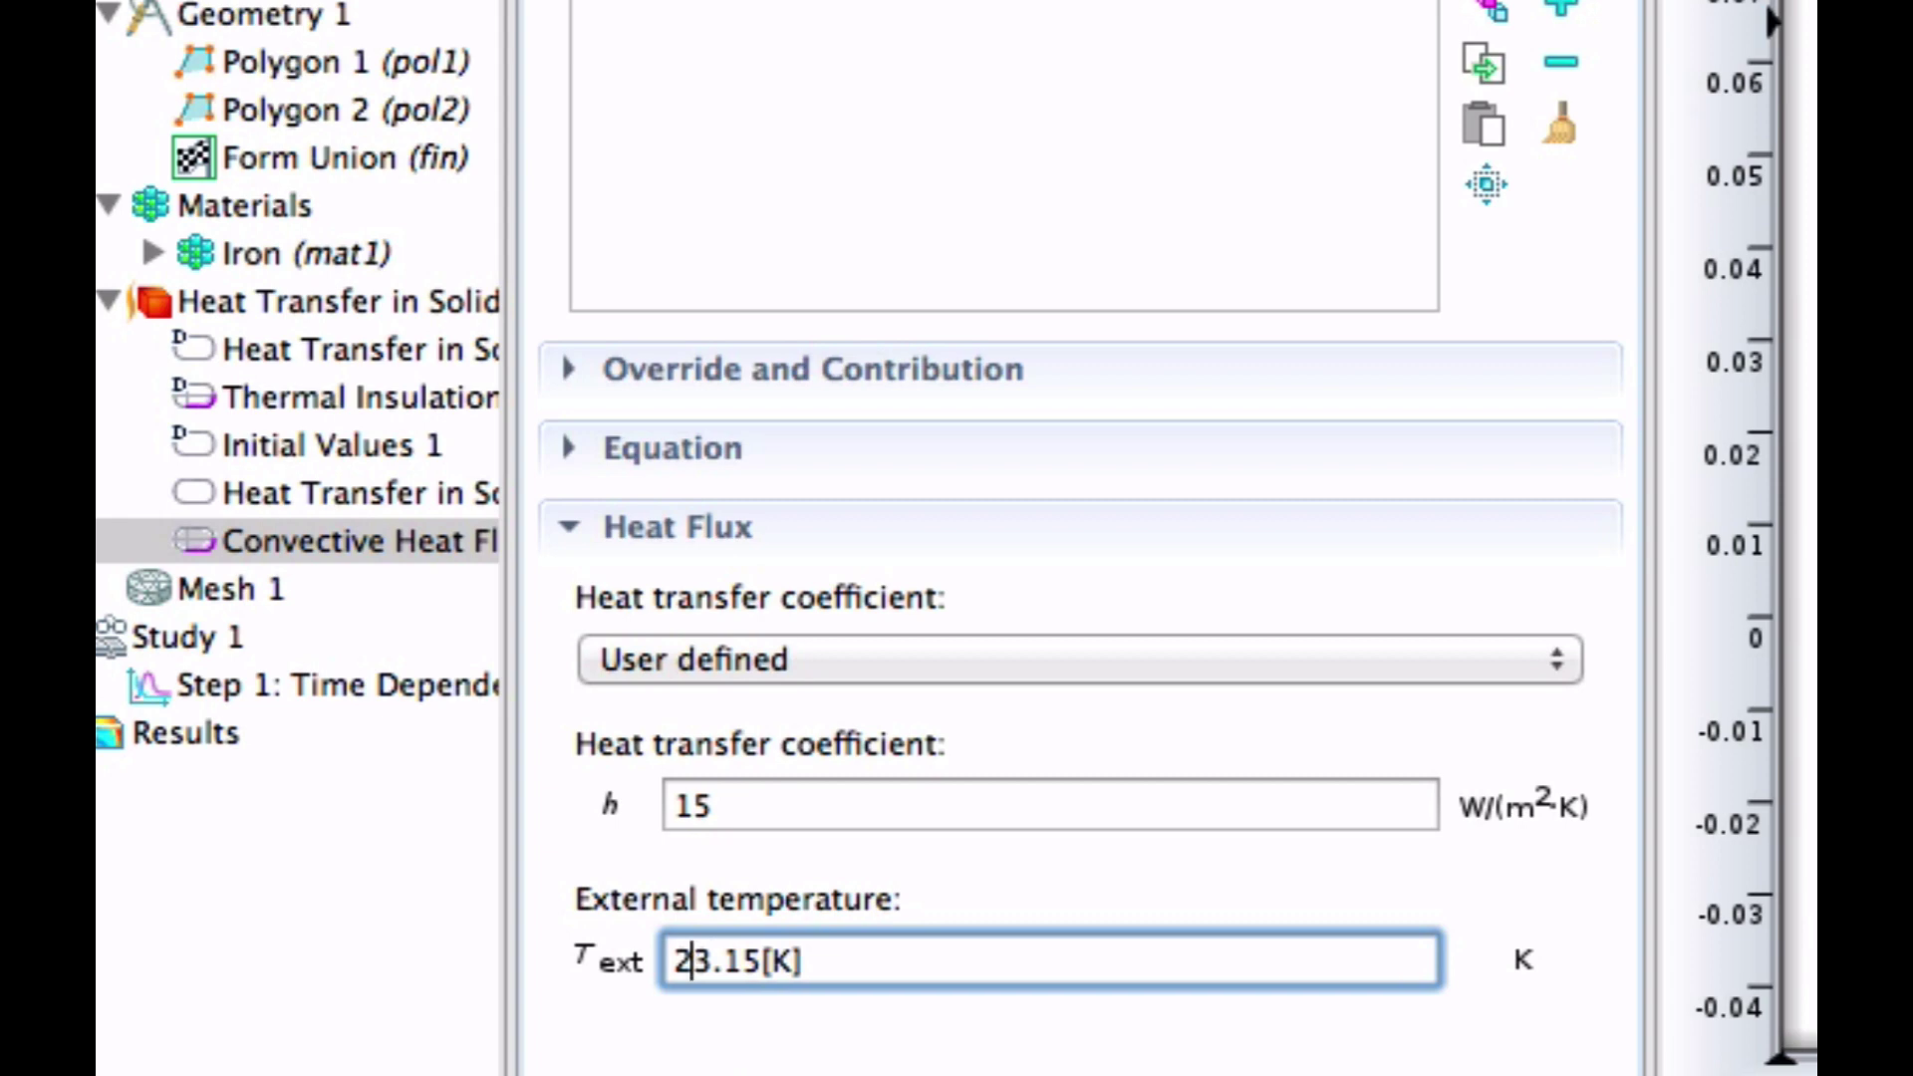
text(73.15)
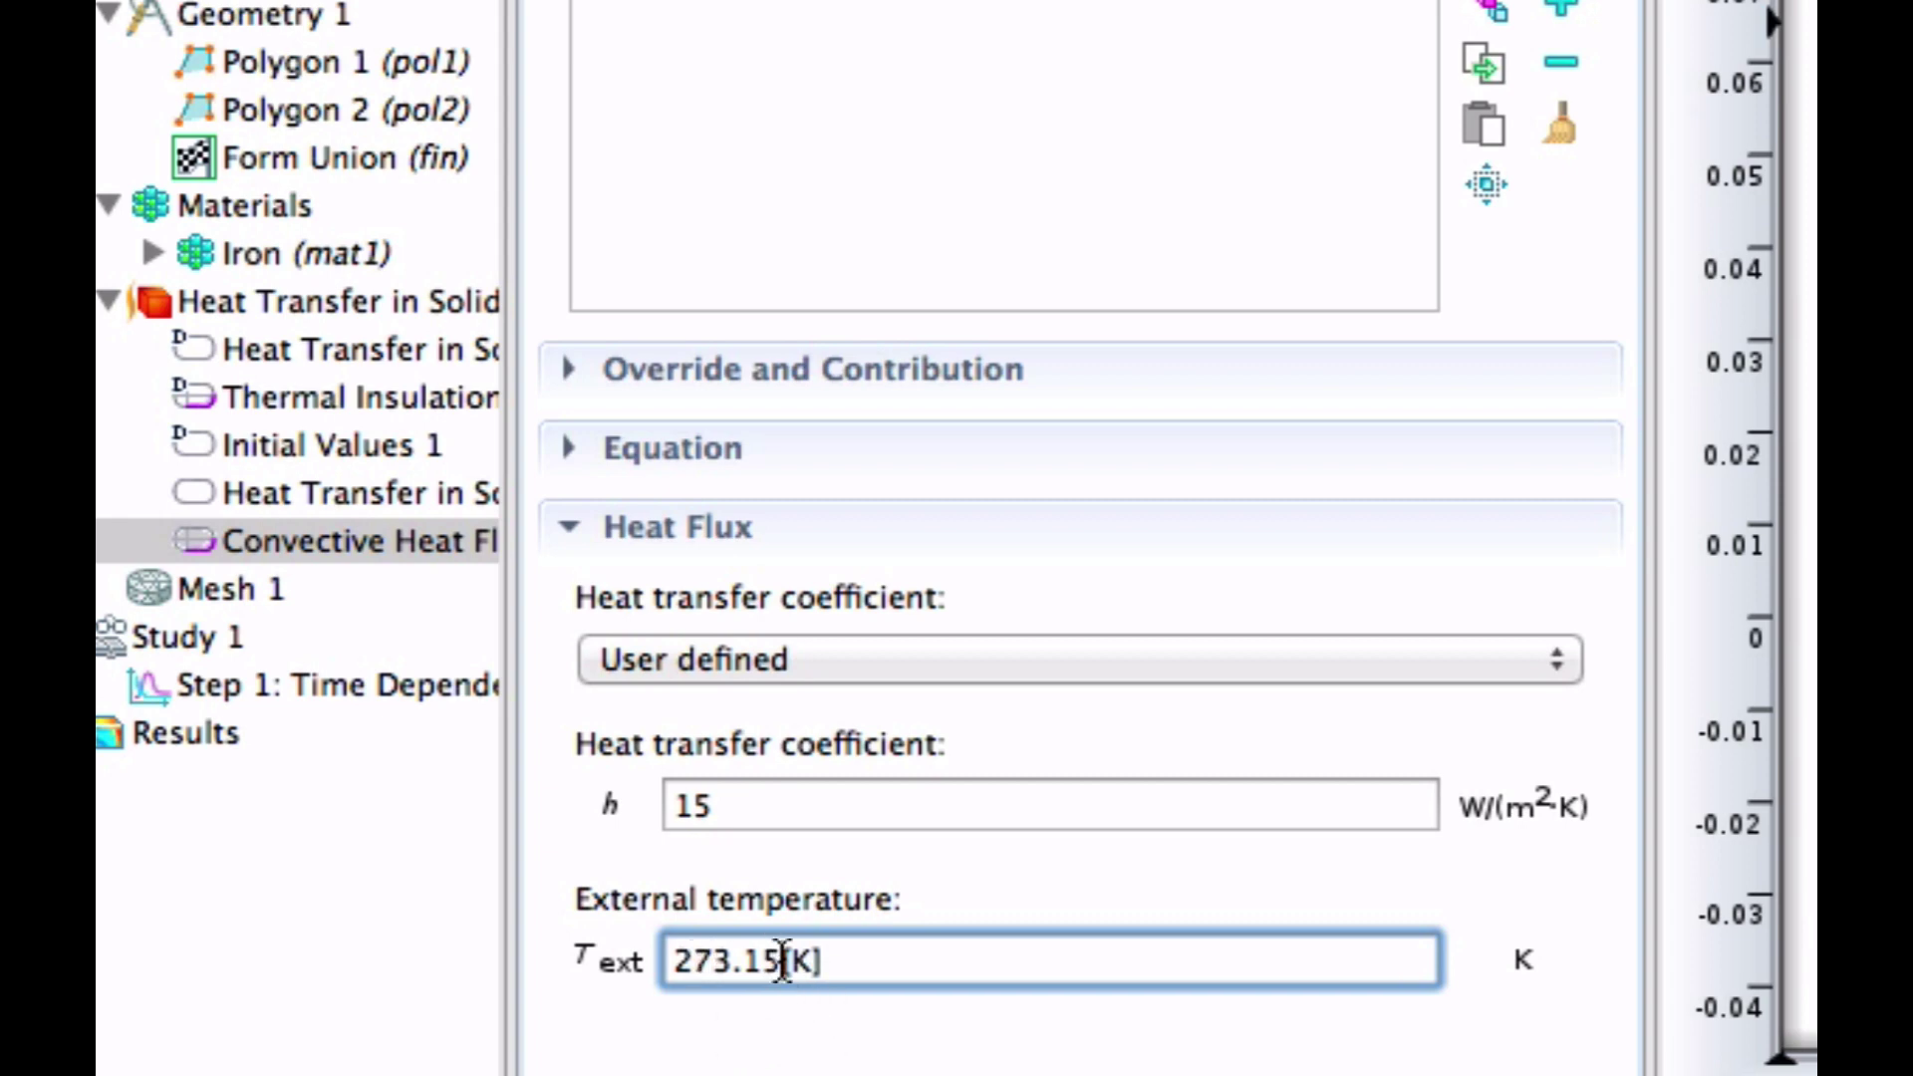
text(+20)
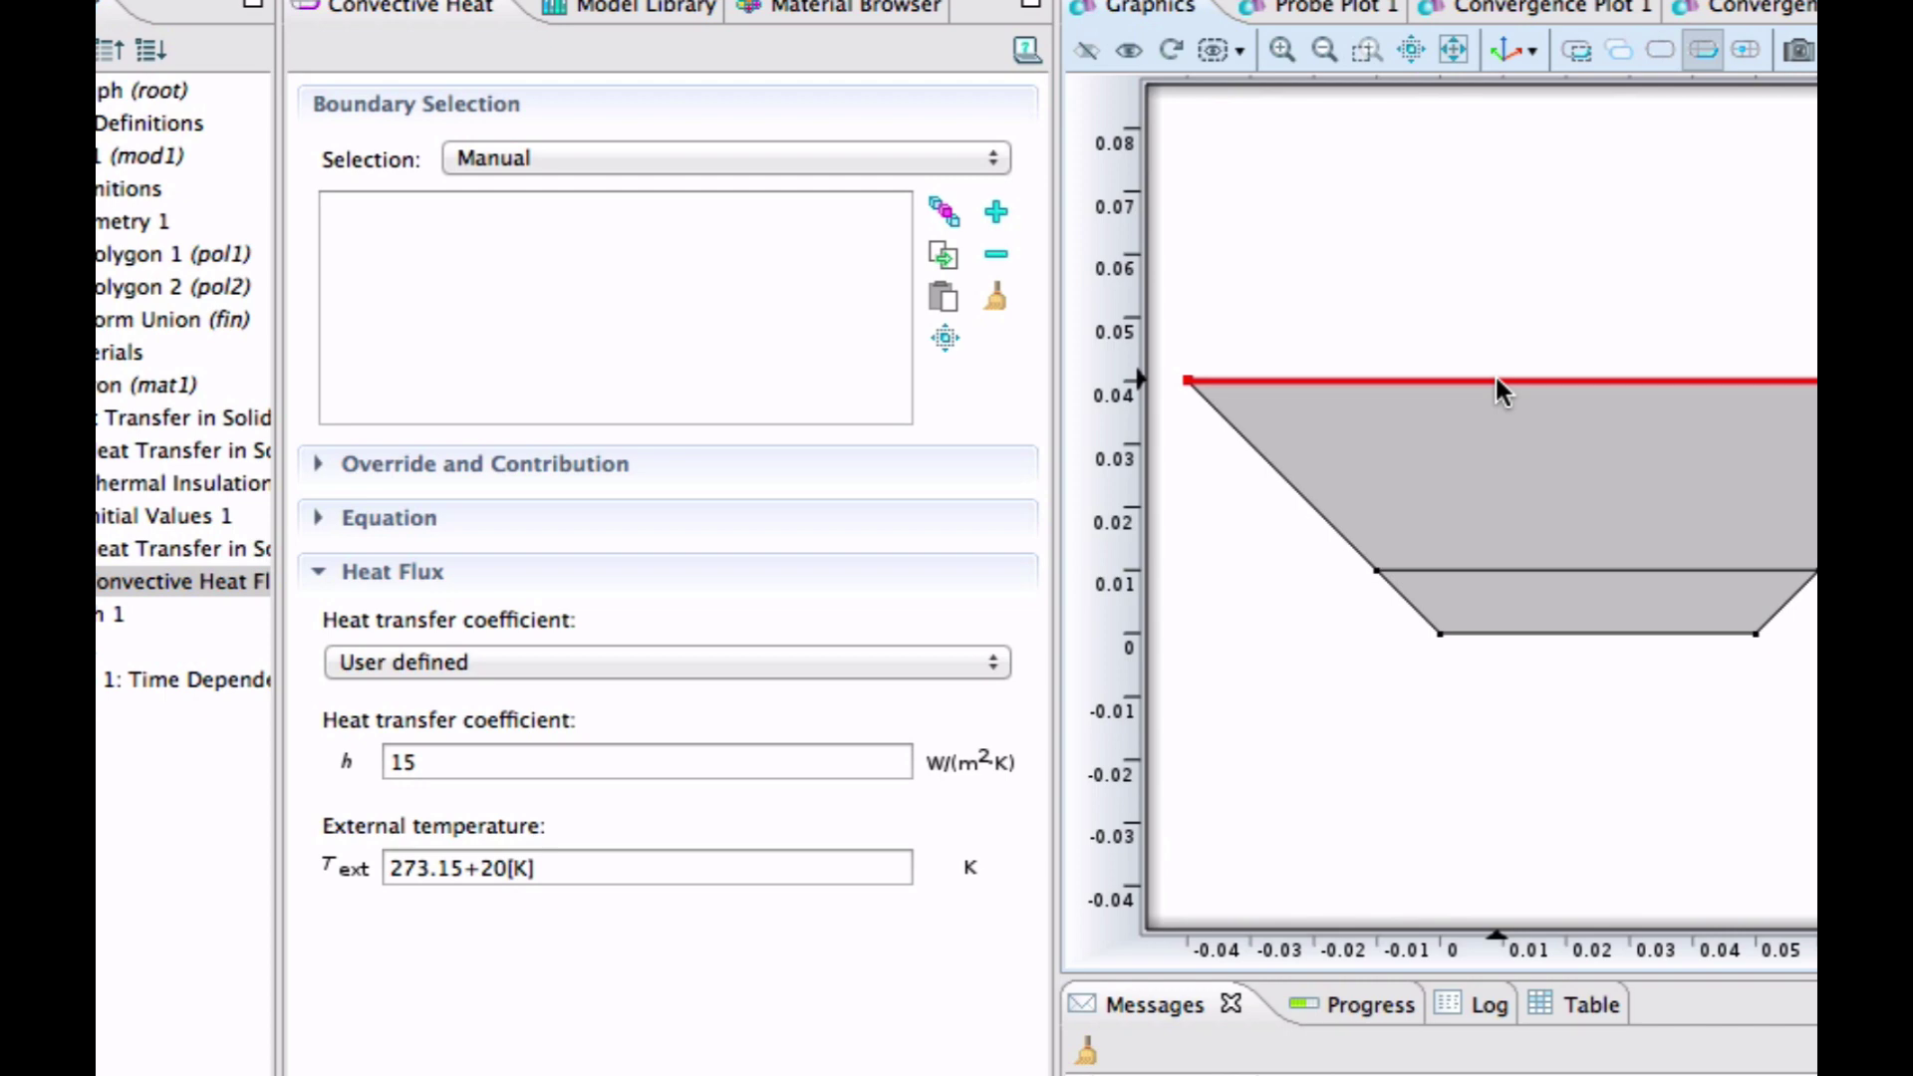
click(1497, 379)
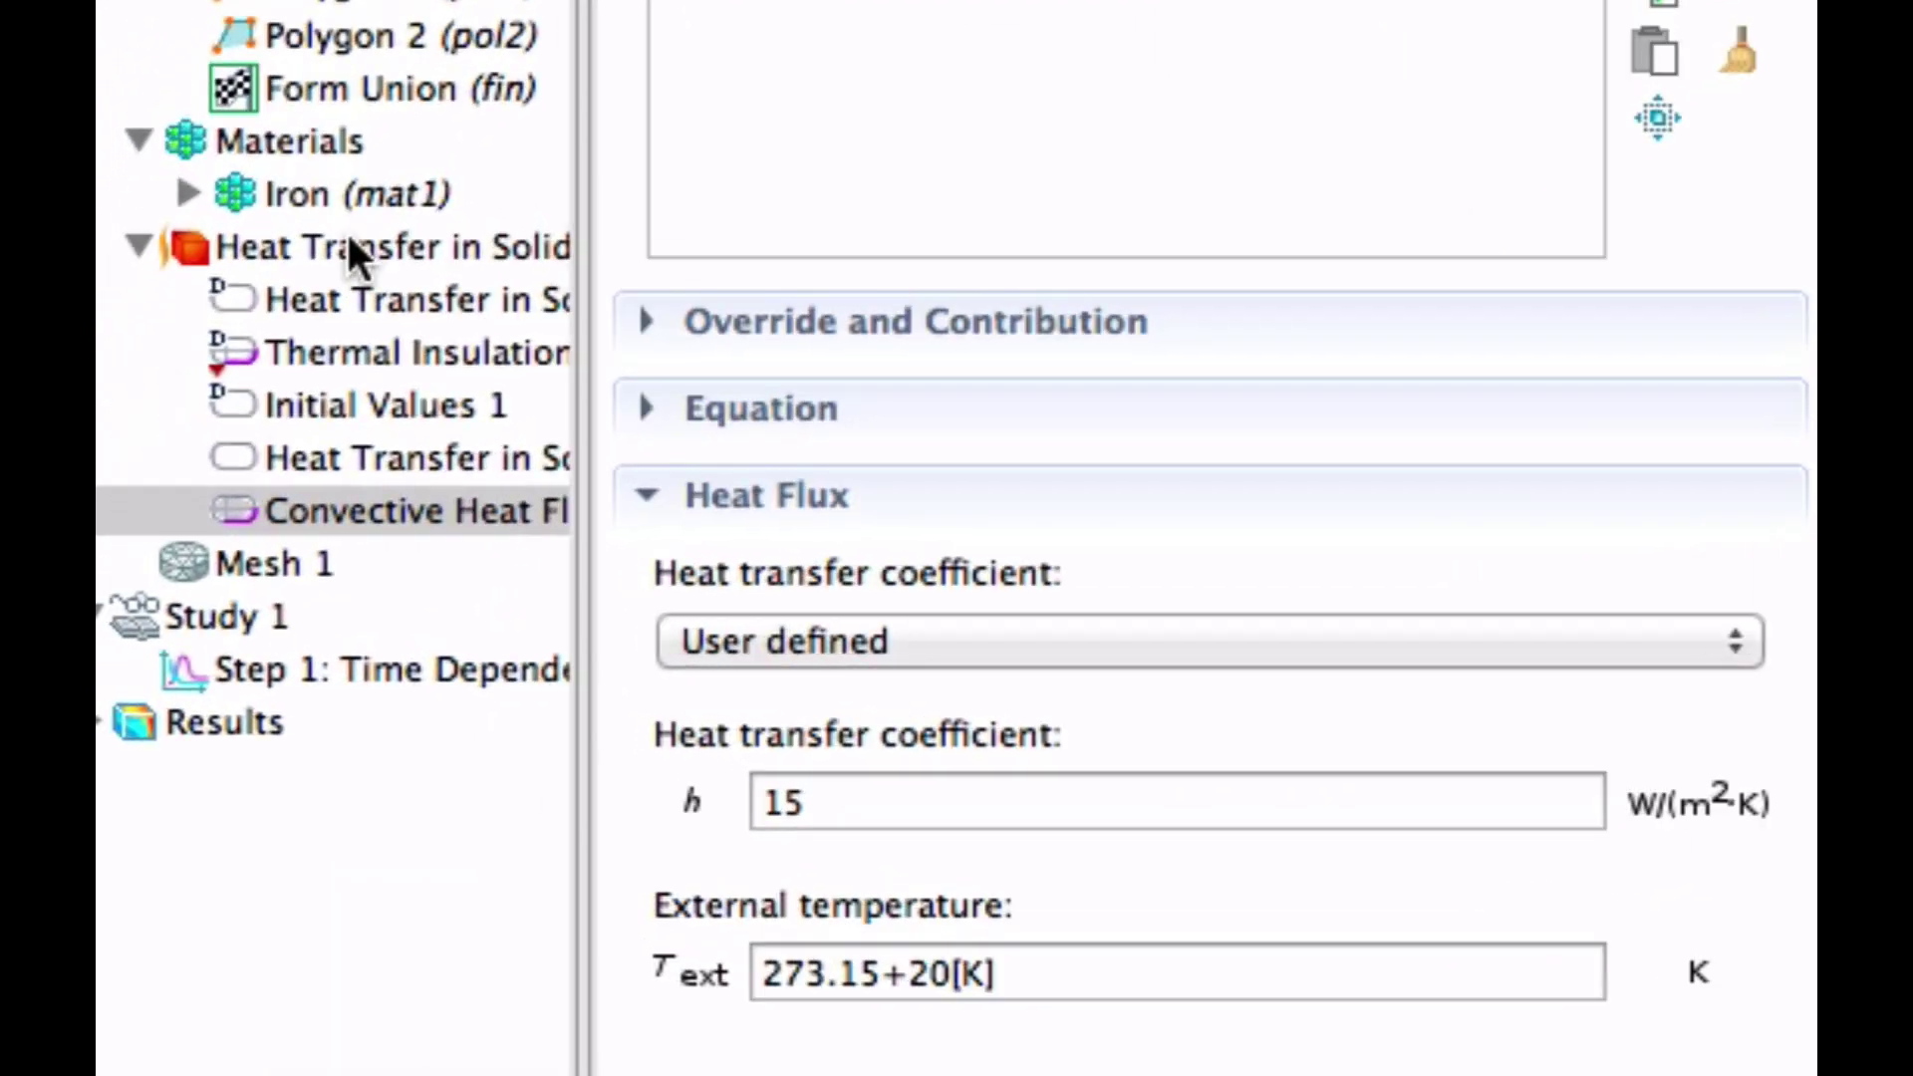
- Add a second Convective Heat Flux with h = 1e5 and 273.15+200 K on bottom boundary 5
click(157, 394)
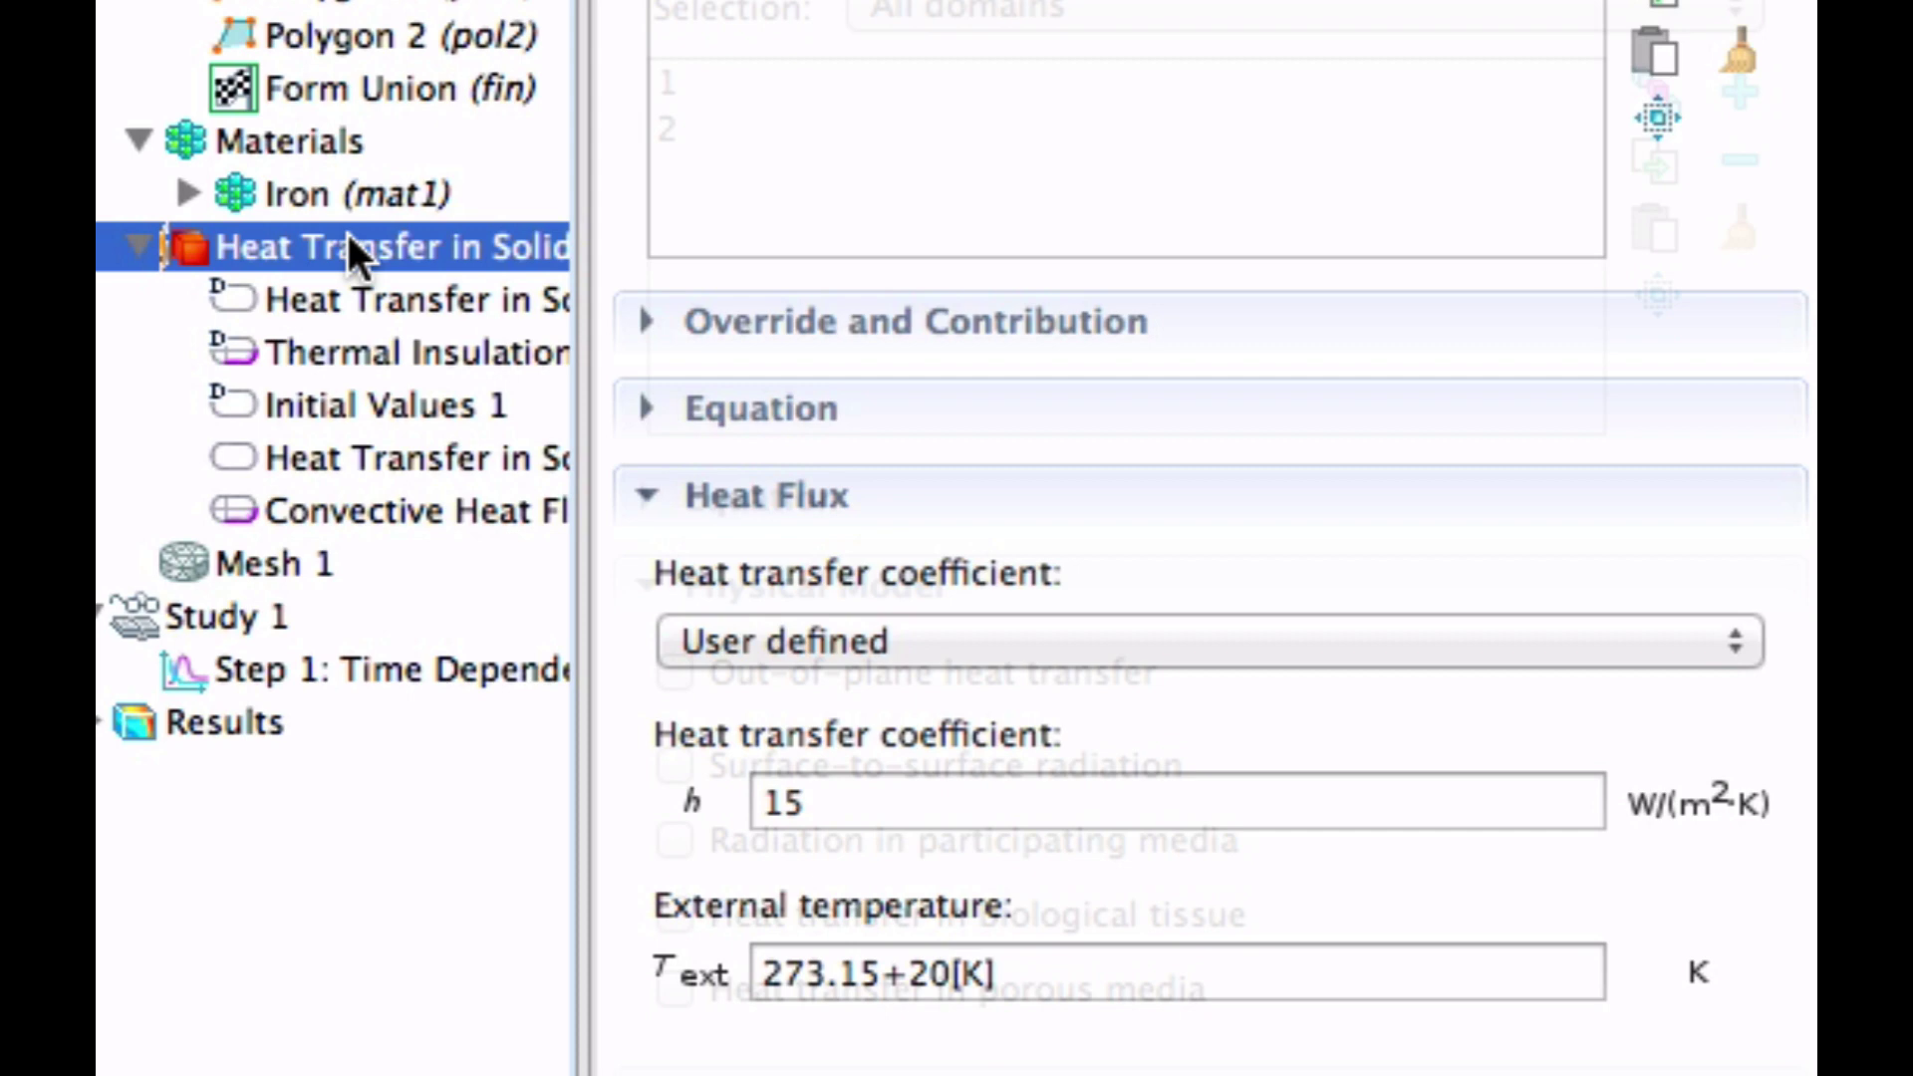
right_click(157, 394)
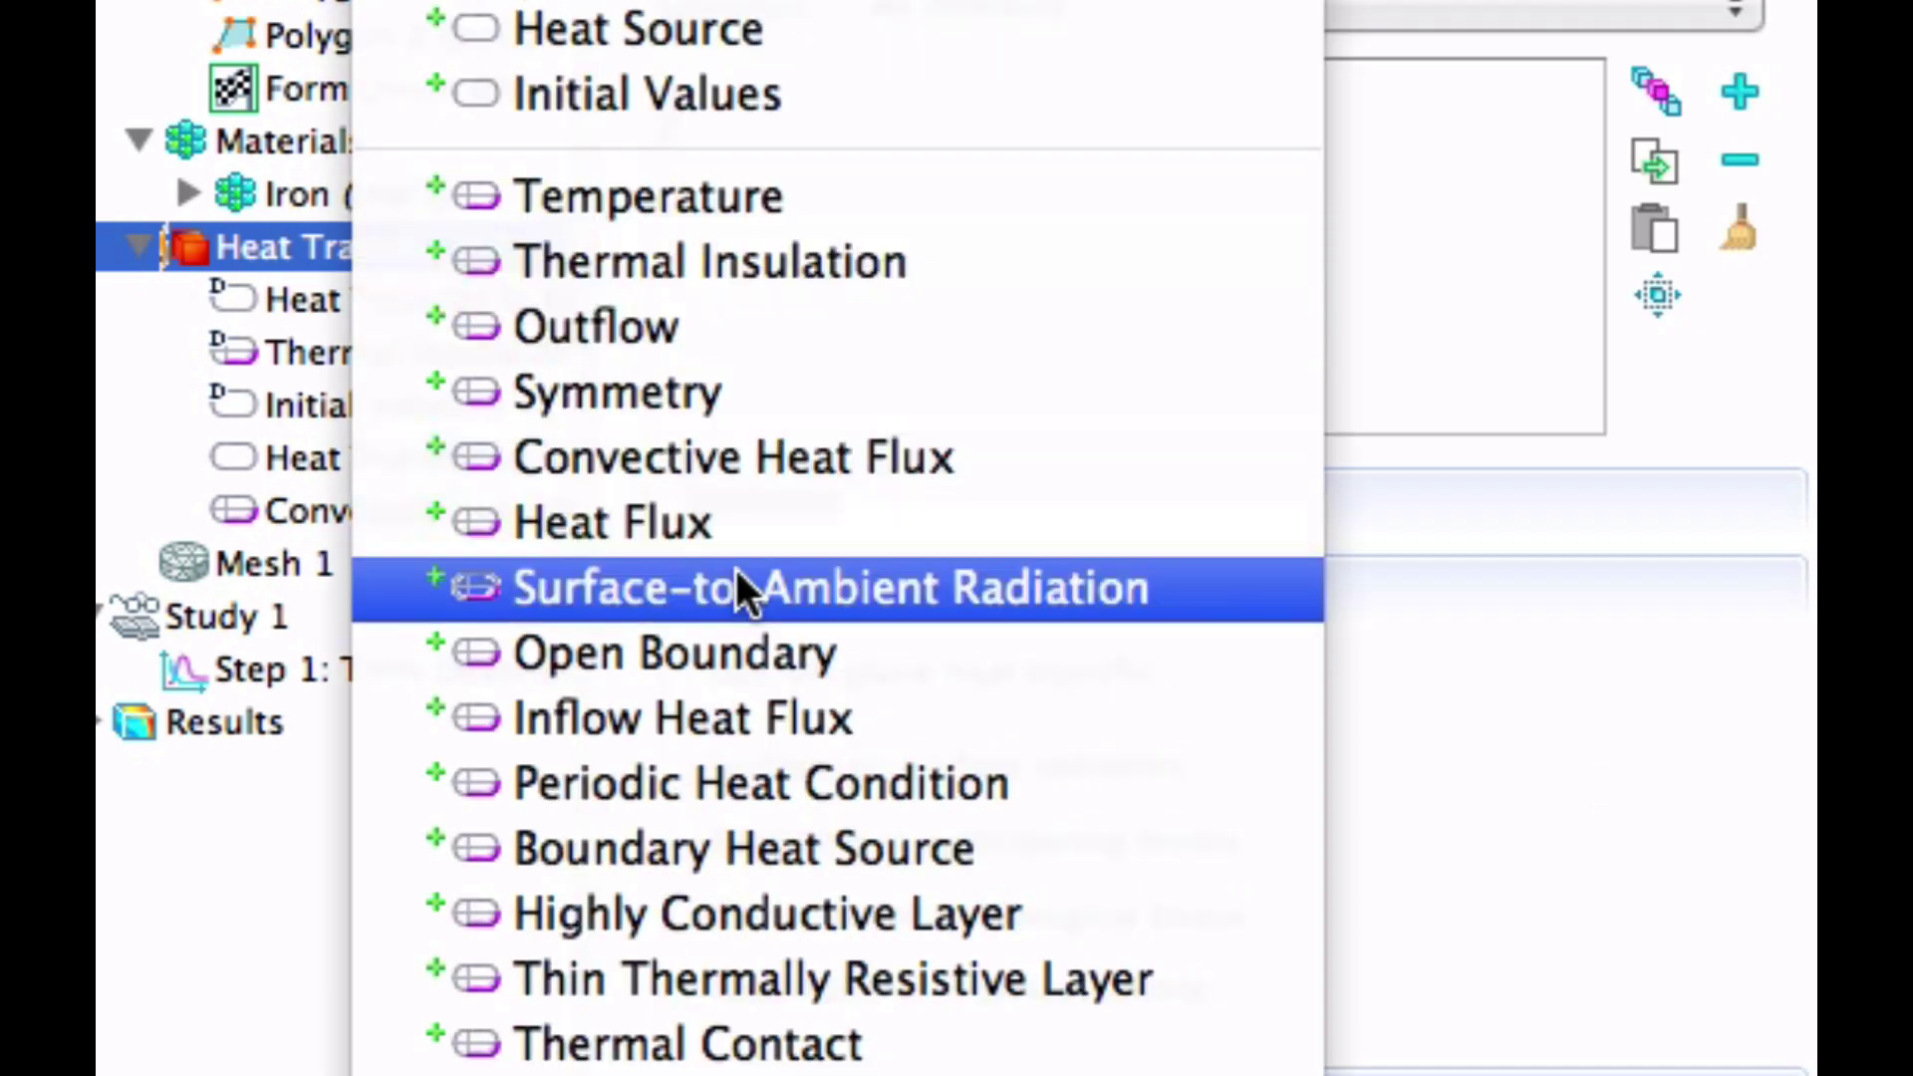
click(740, 453)
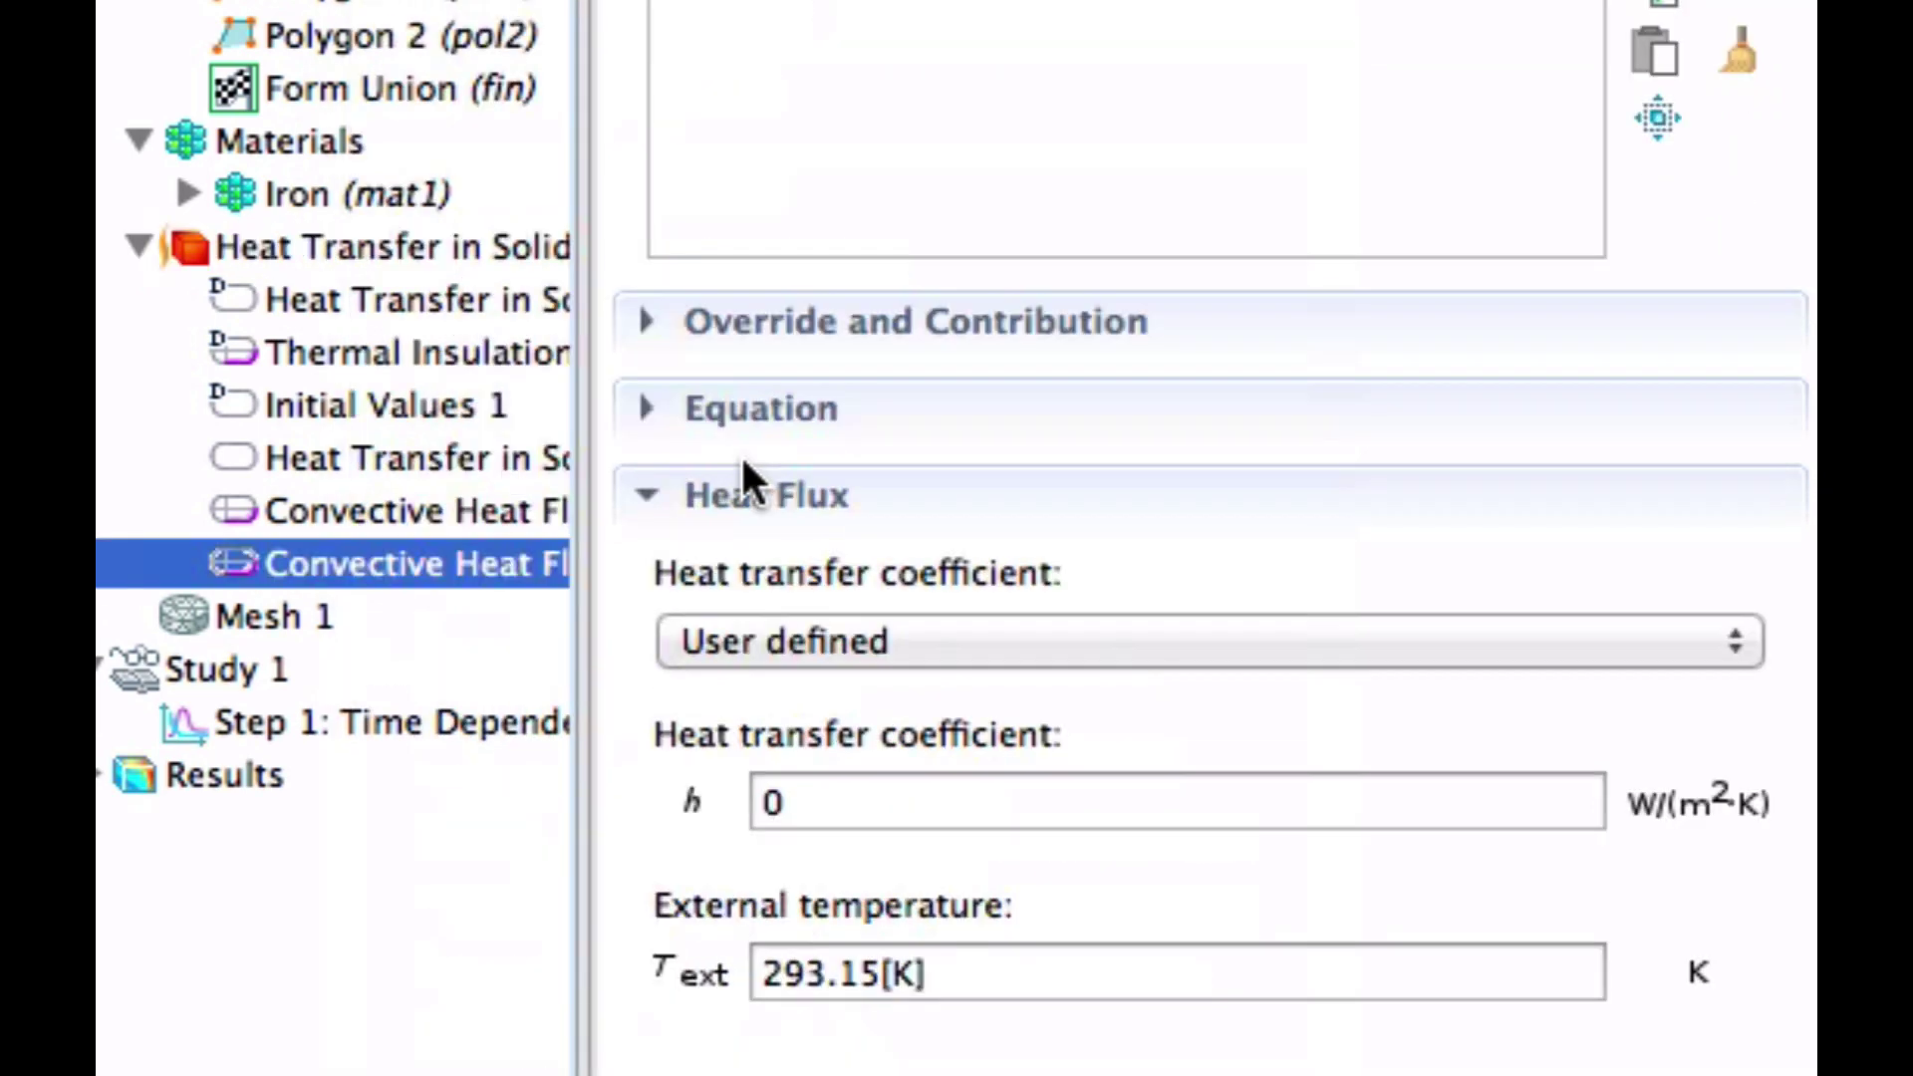
drag(803, 798, 720, 797)
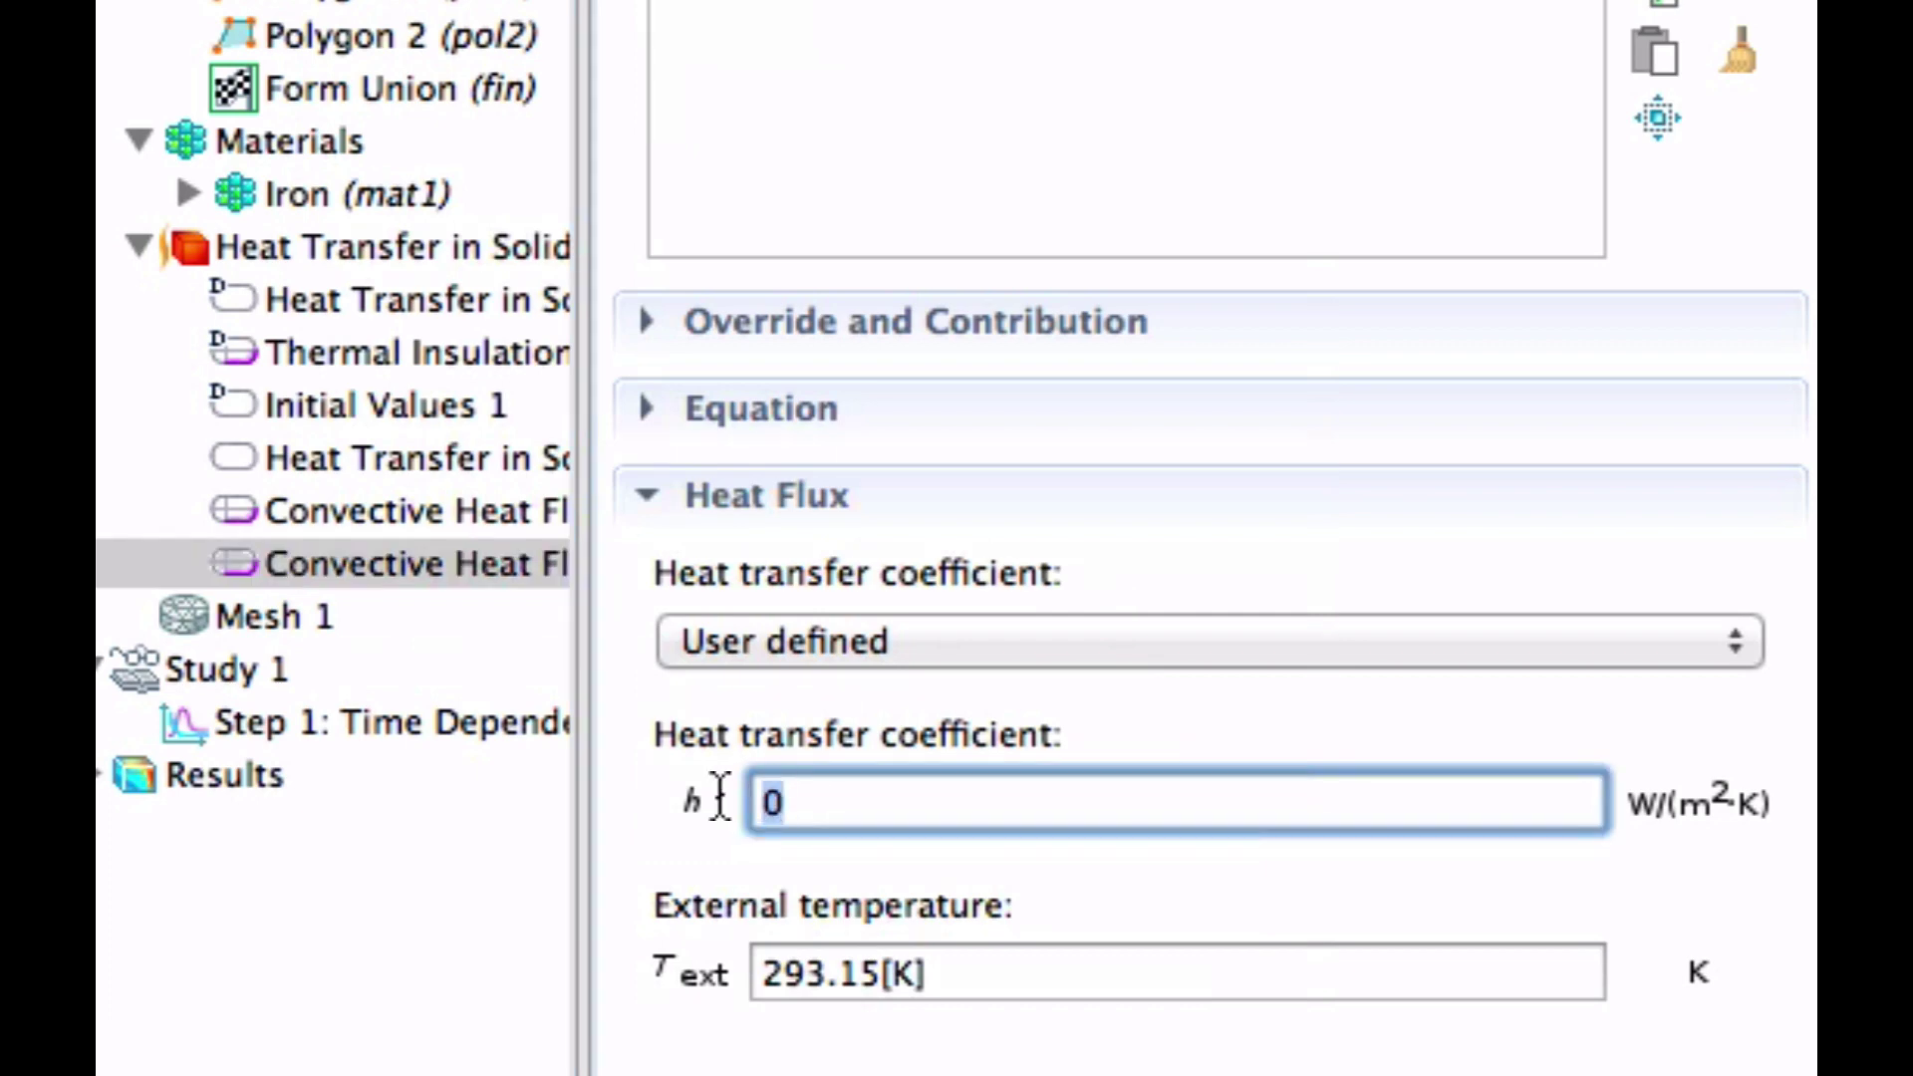
text(1e5)
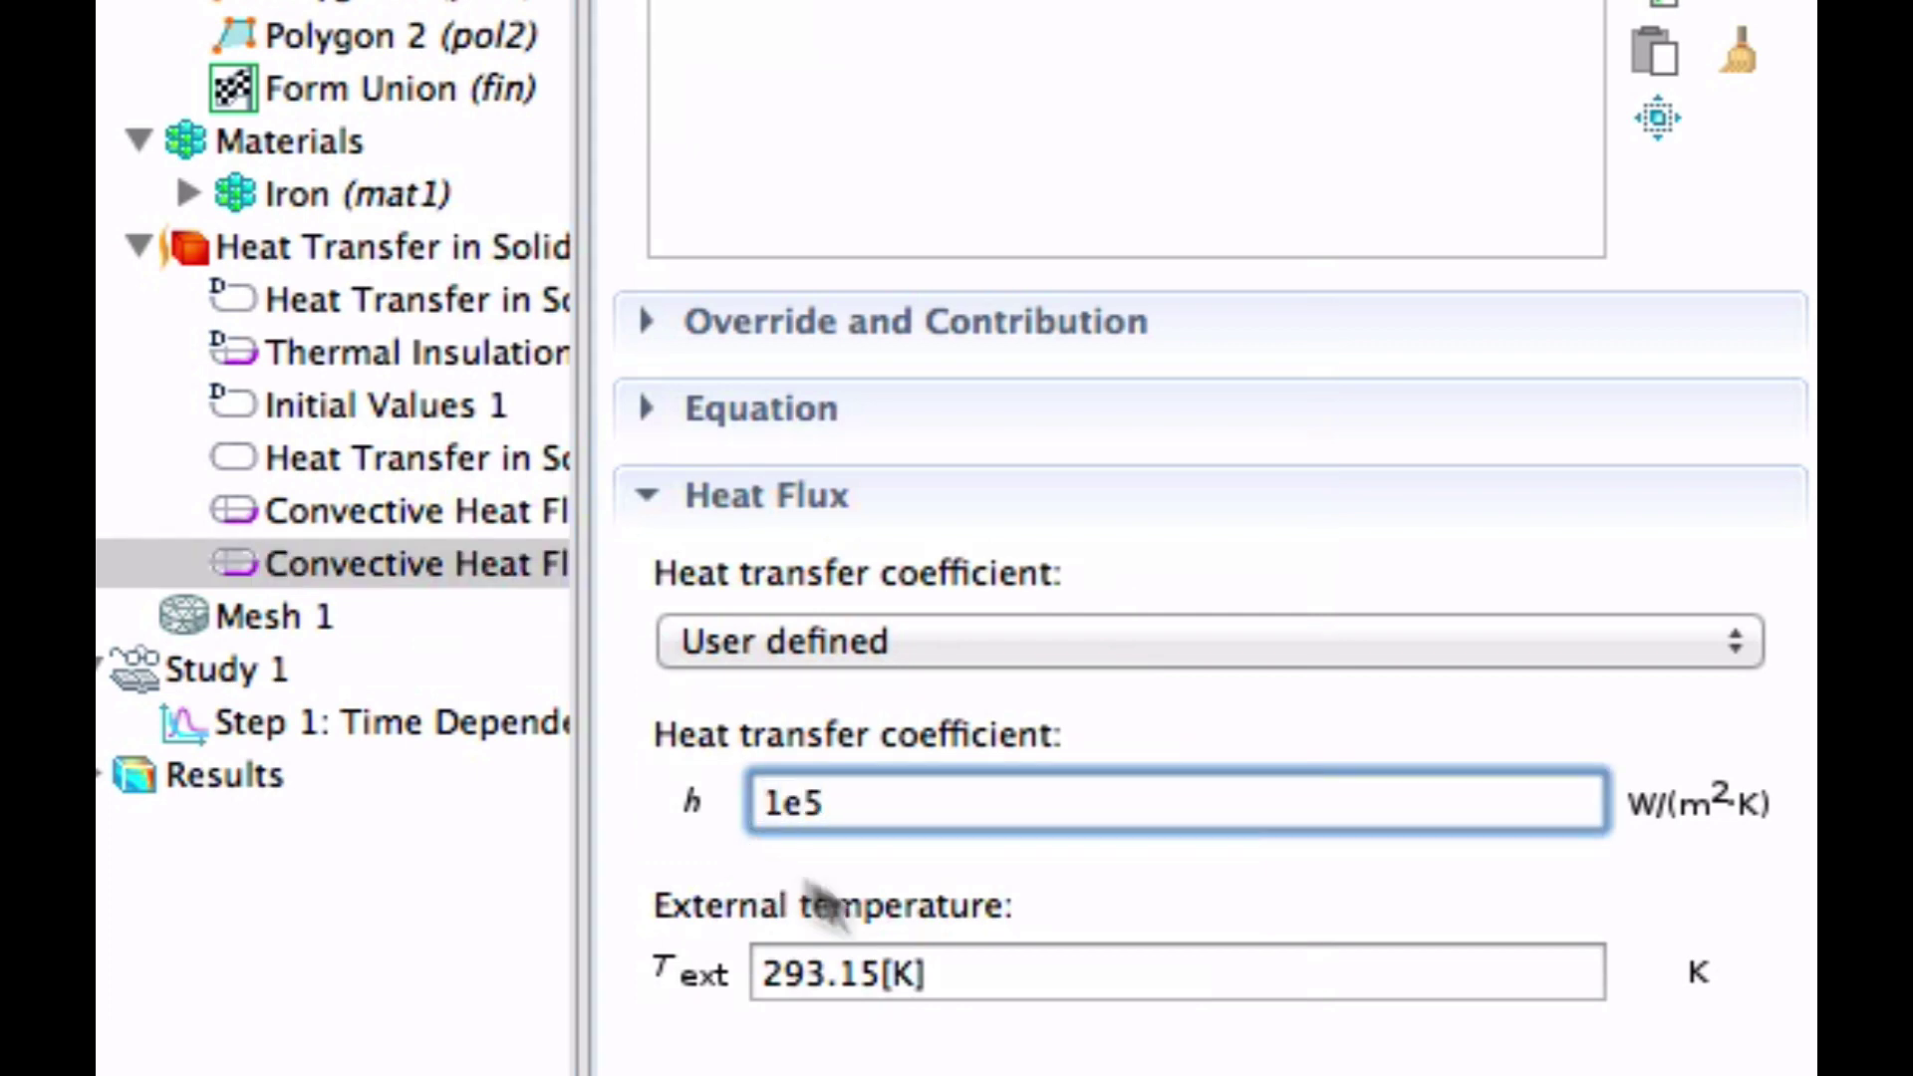
click(800, 973)
key(BackSpace)
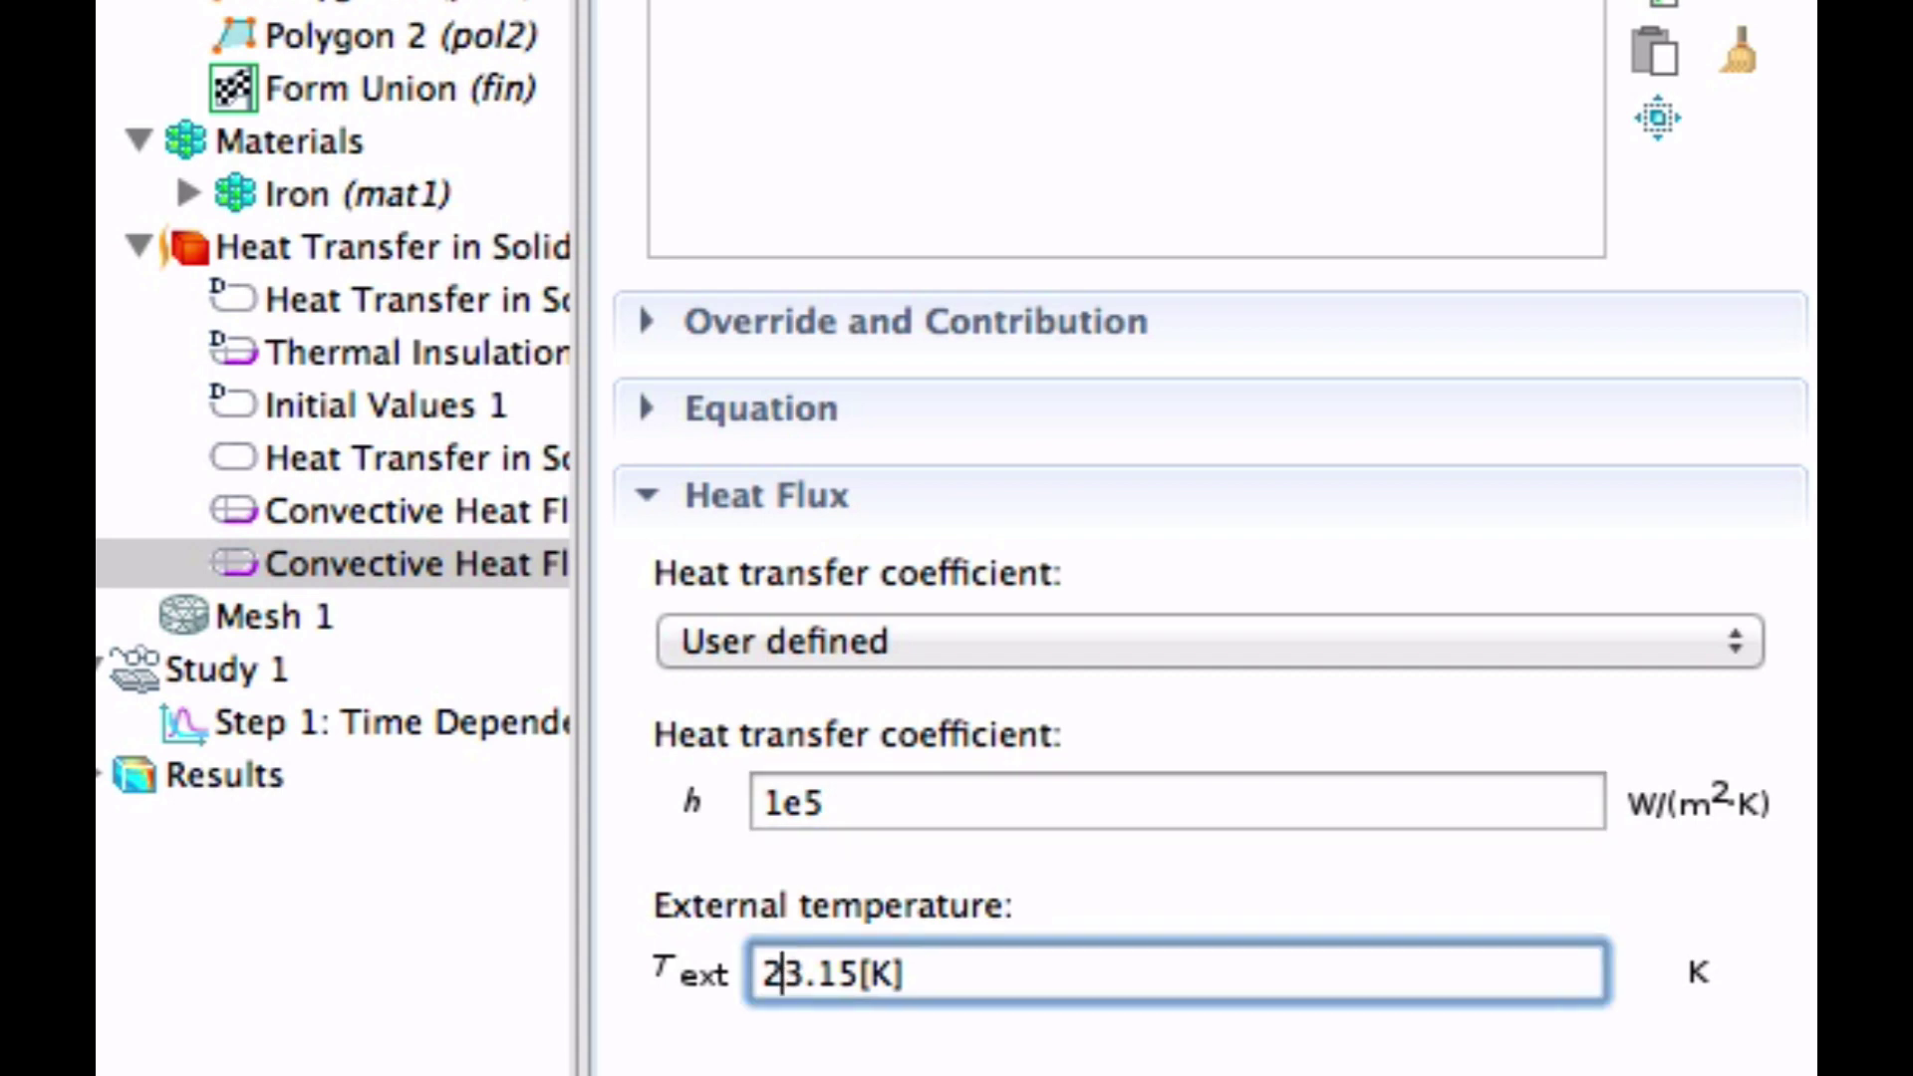
text(7)
click(863, 974)
text(+200)
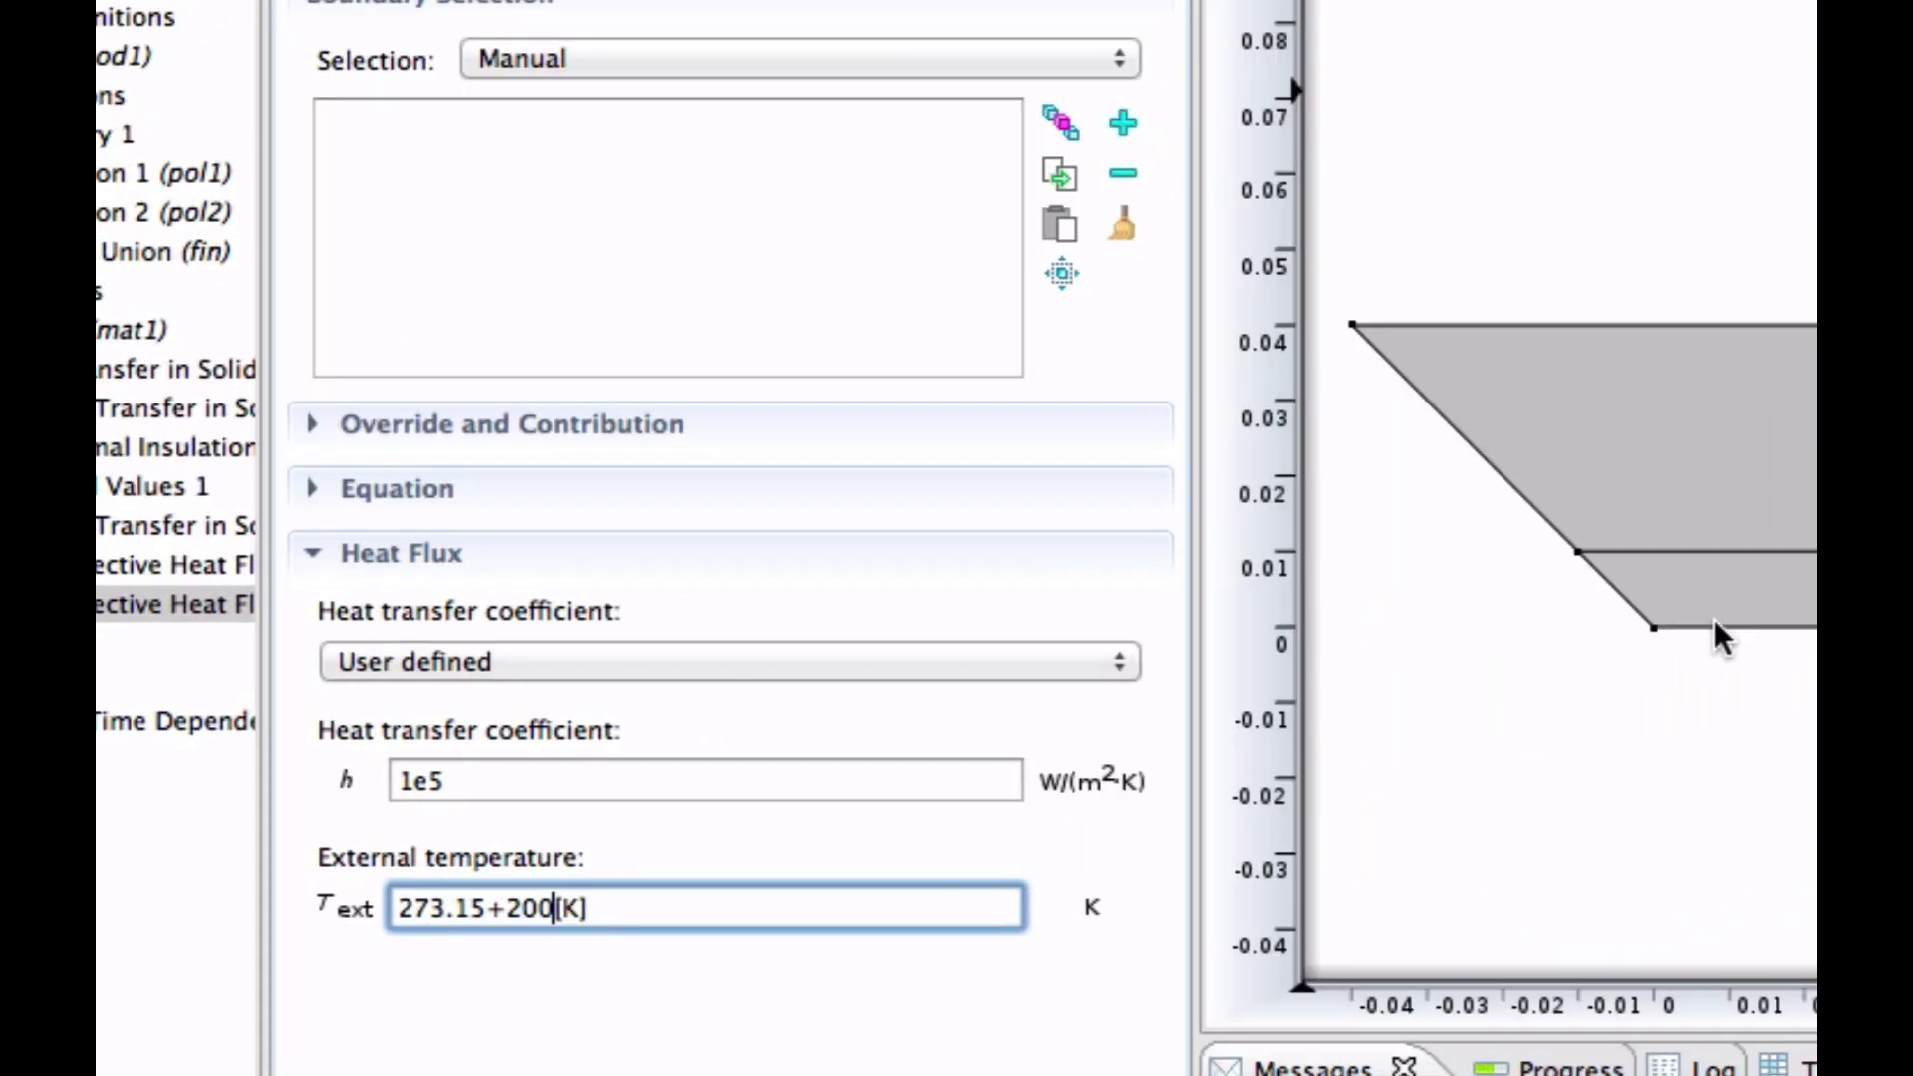
click(1721, 632)
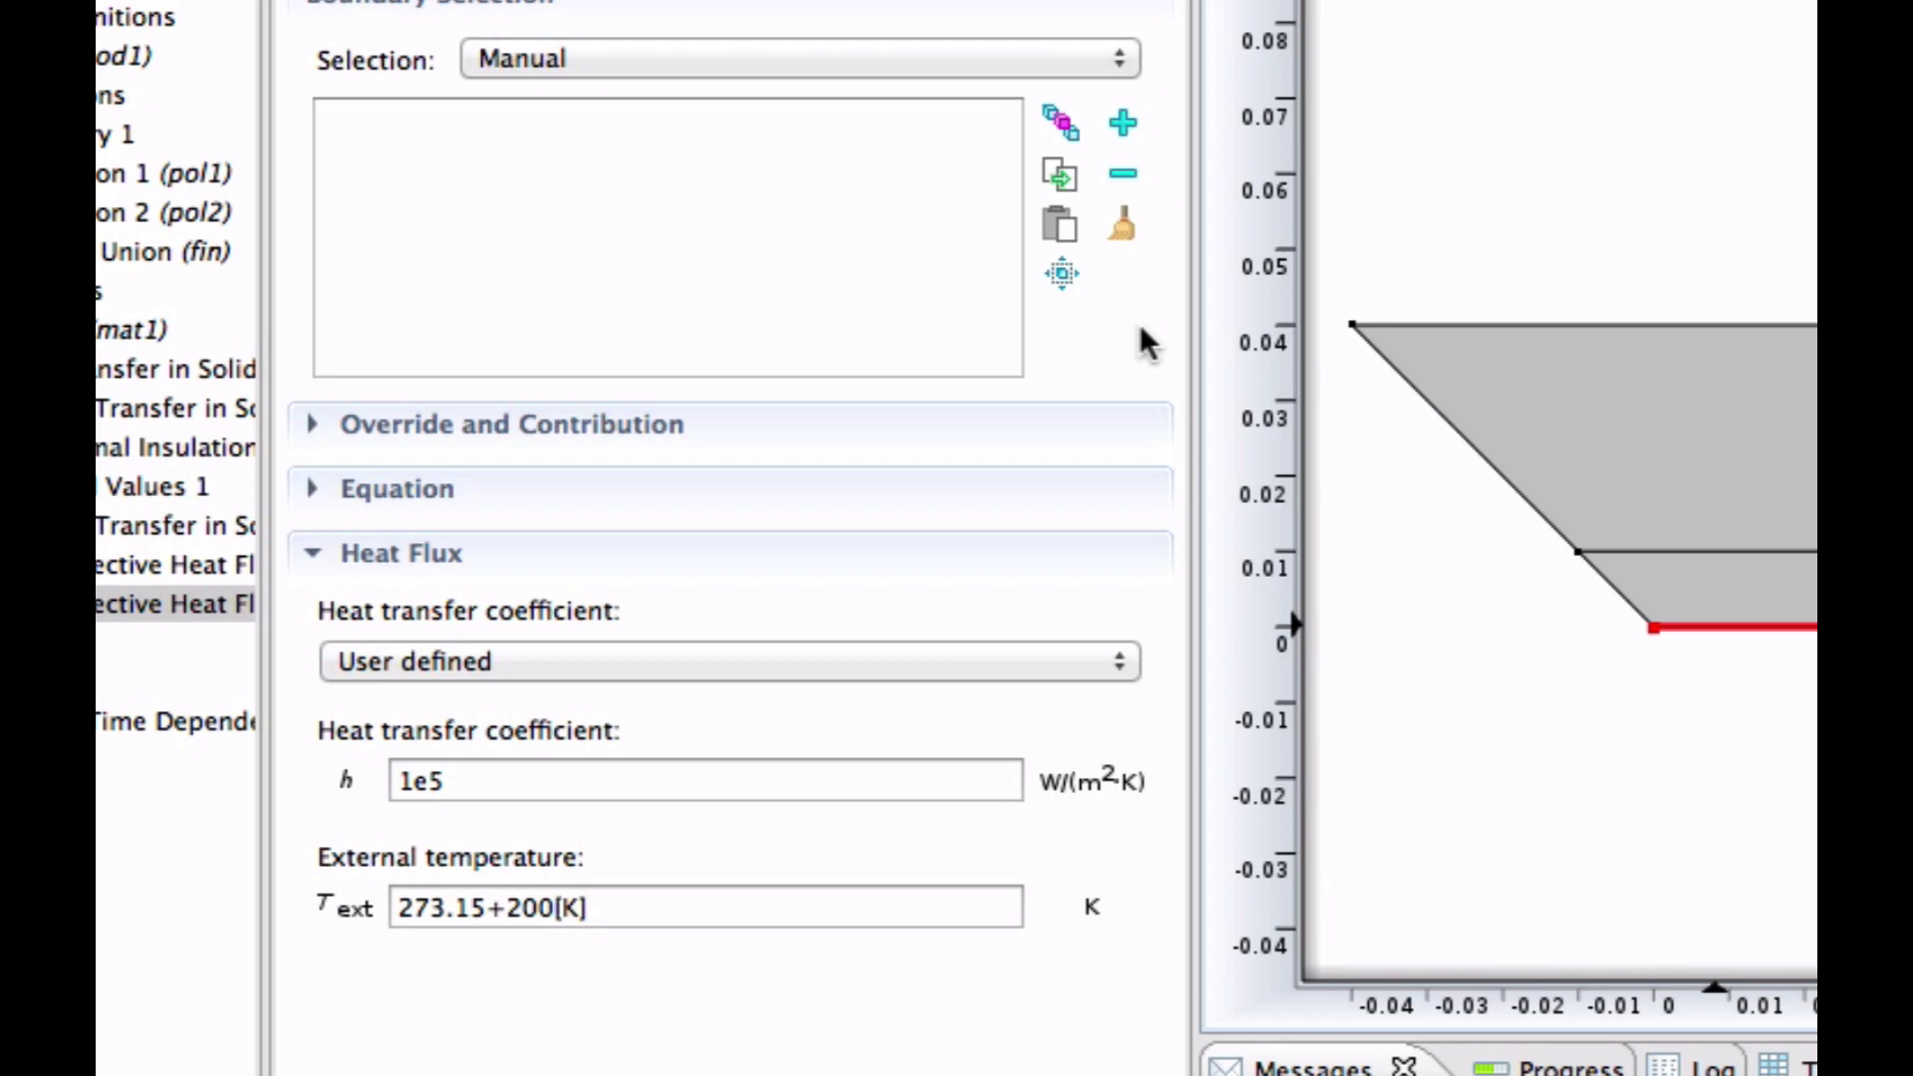
click(1122, 123)
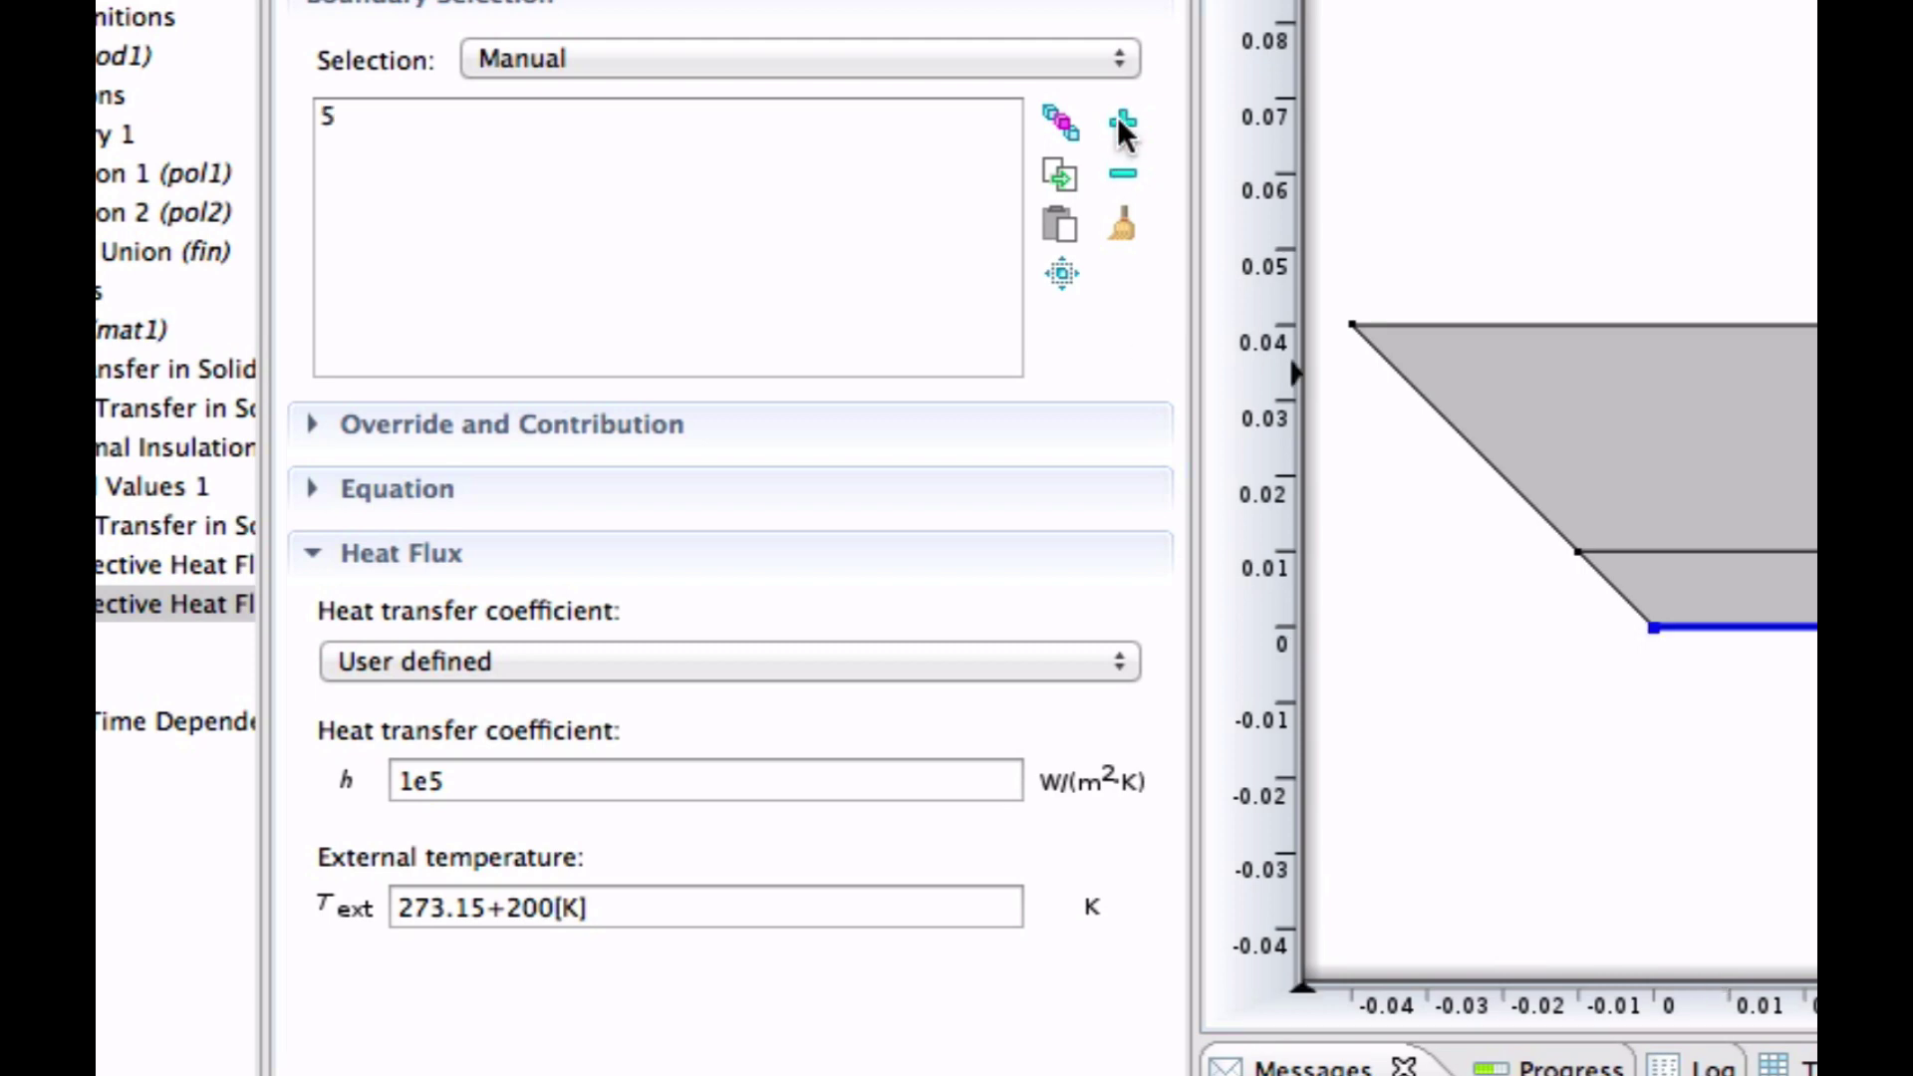
- Set the mesh element size to Finer and build the mesh
click(304, 929)
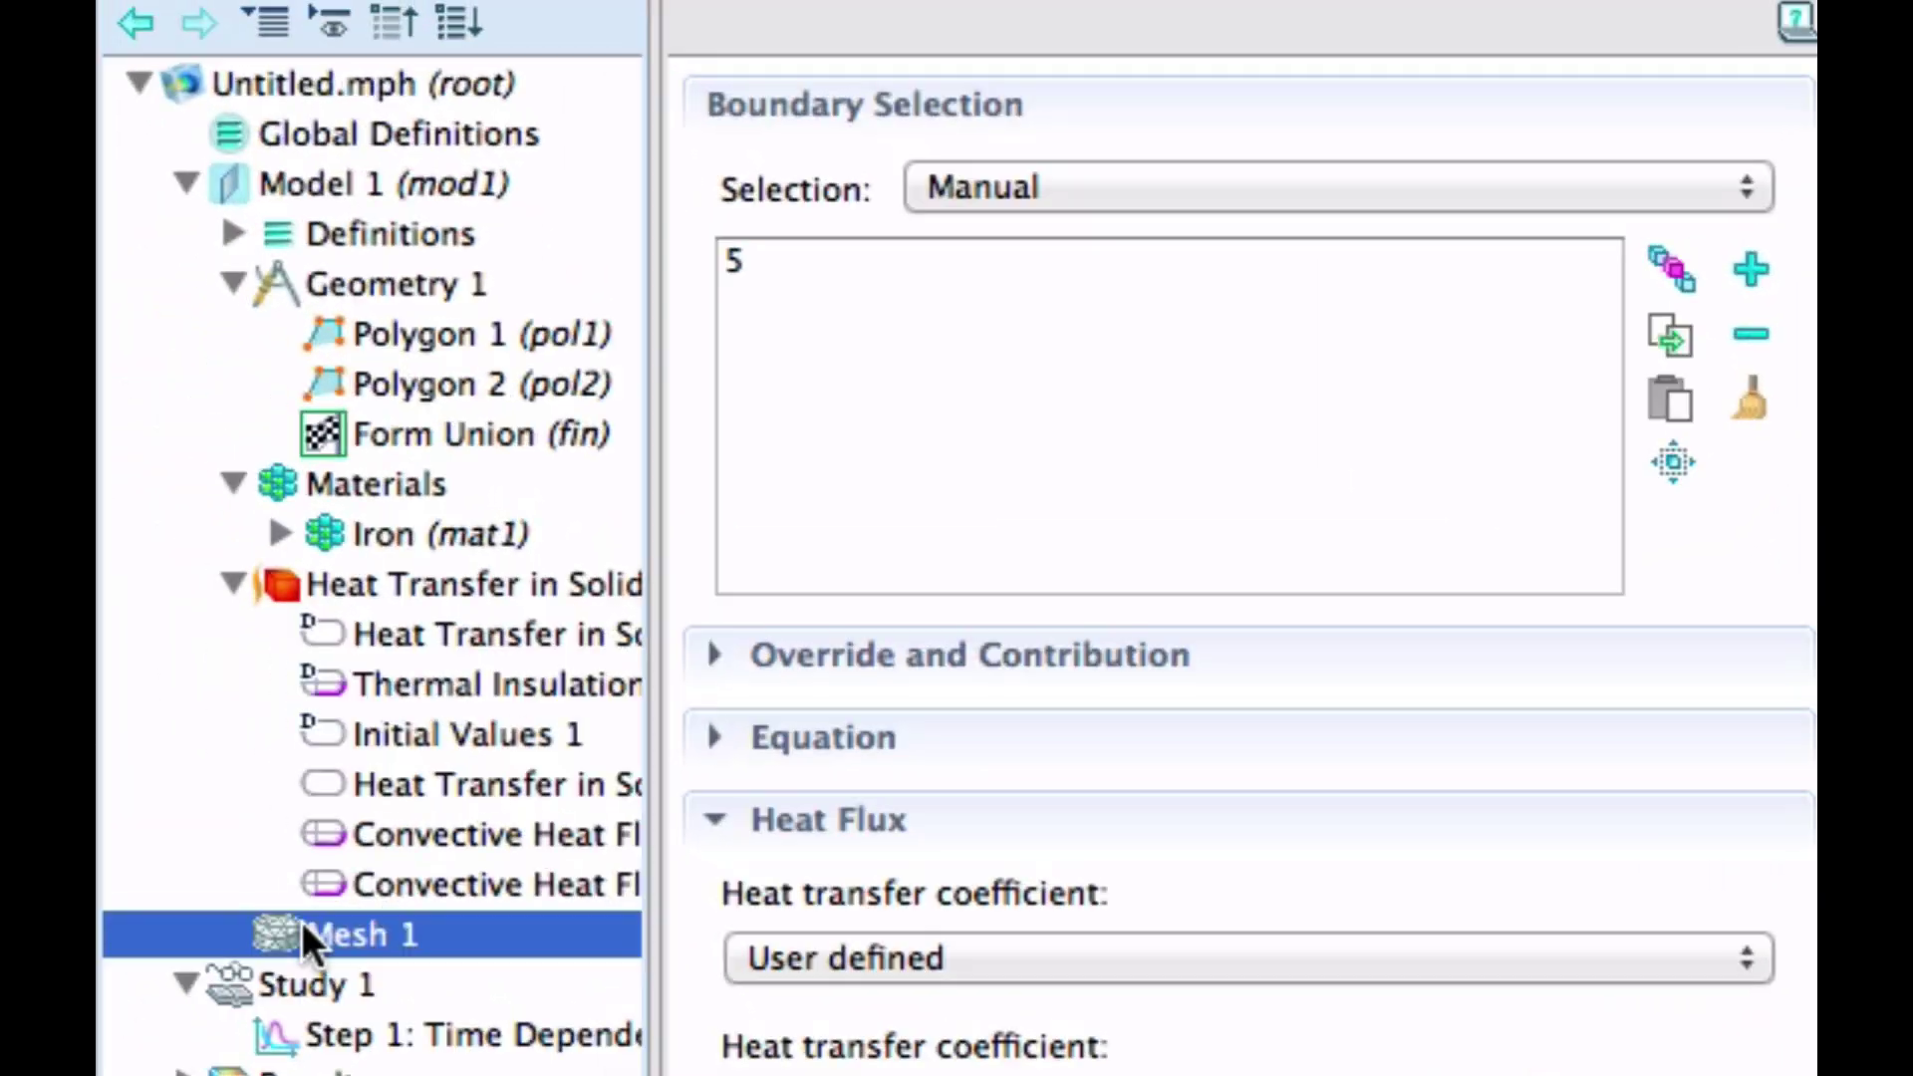
click(893, 380)
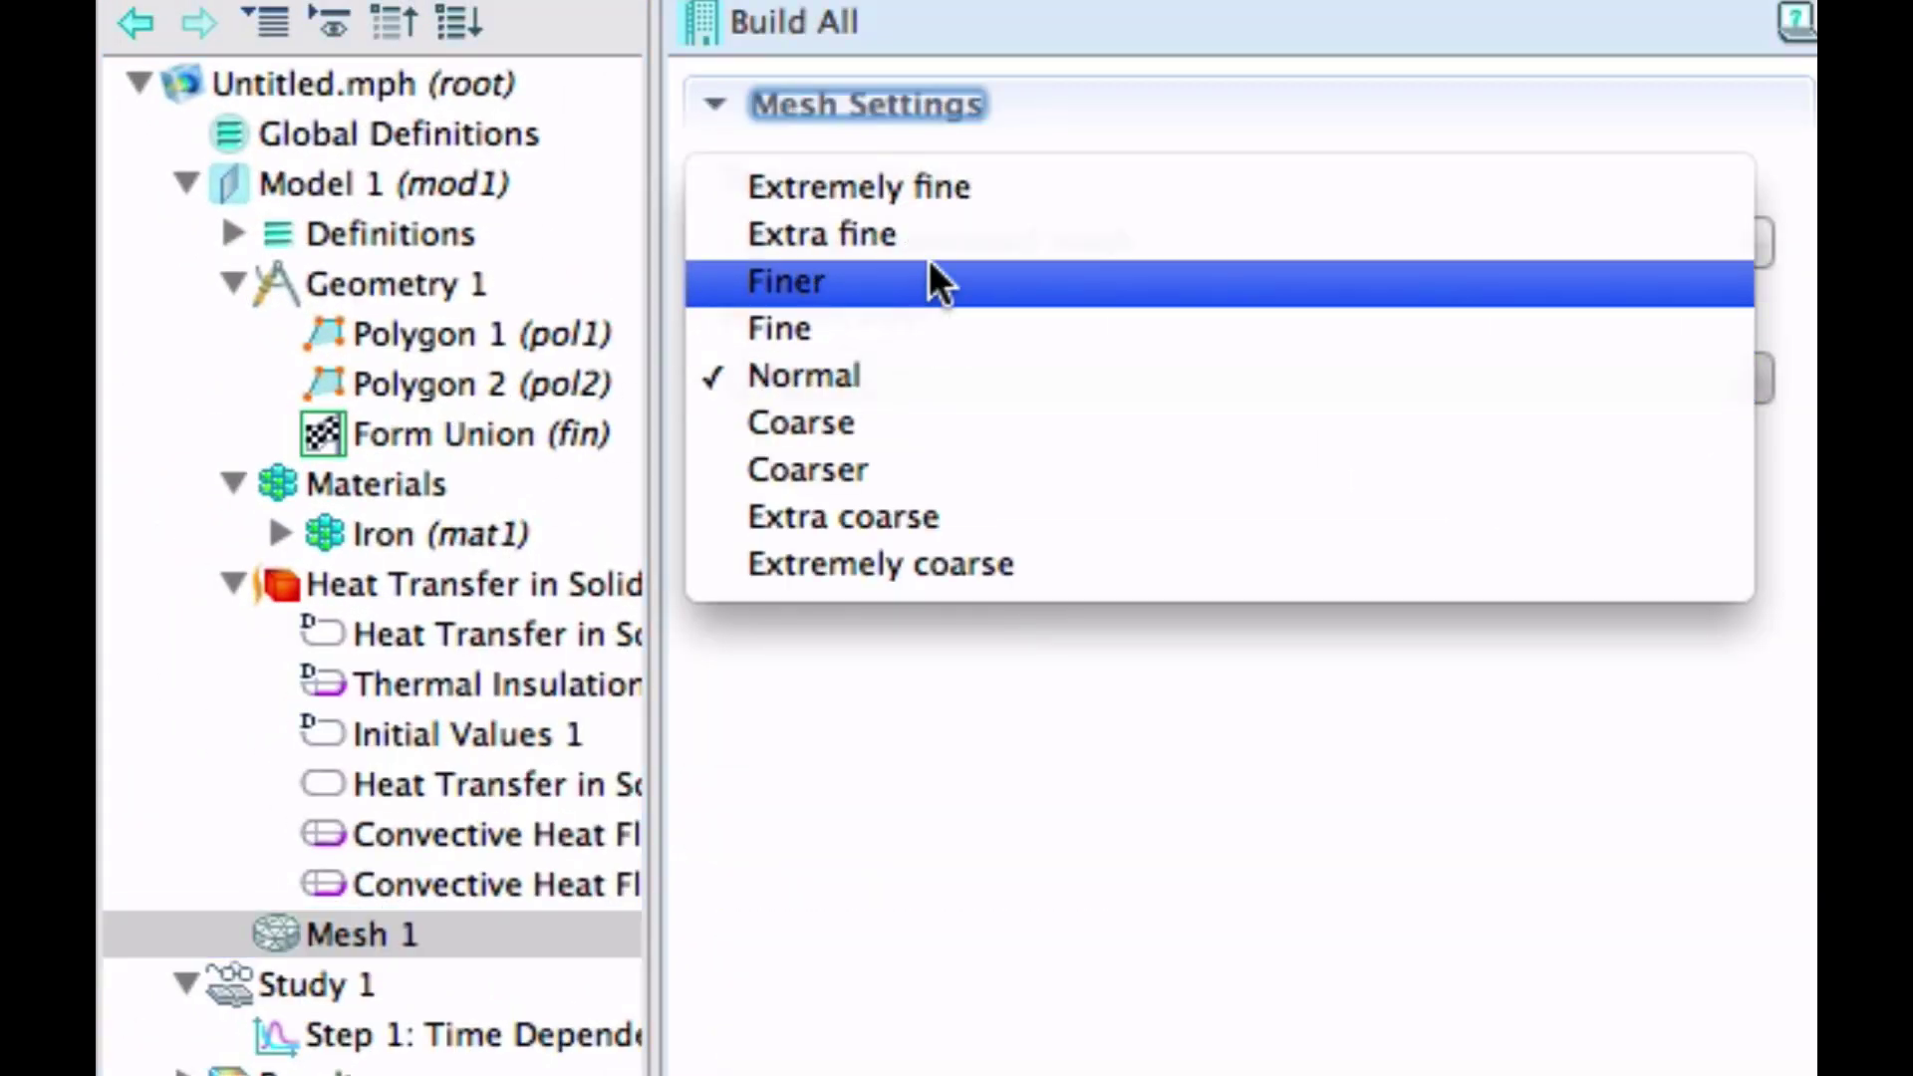
click(931, 282)
click(778, 22)
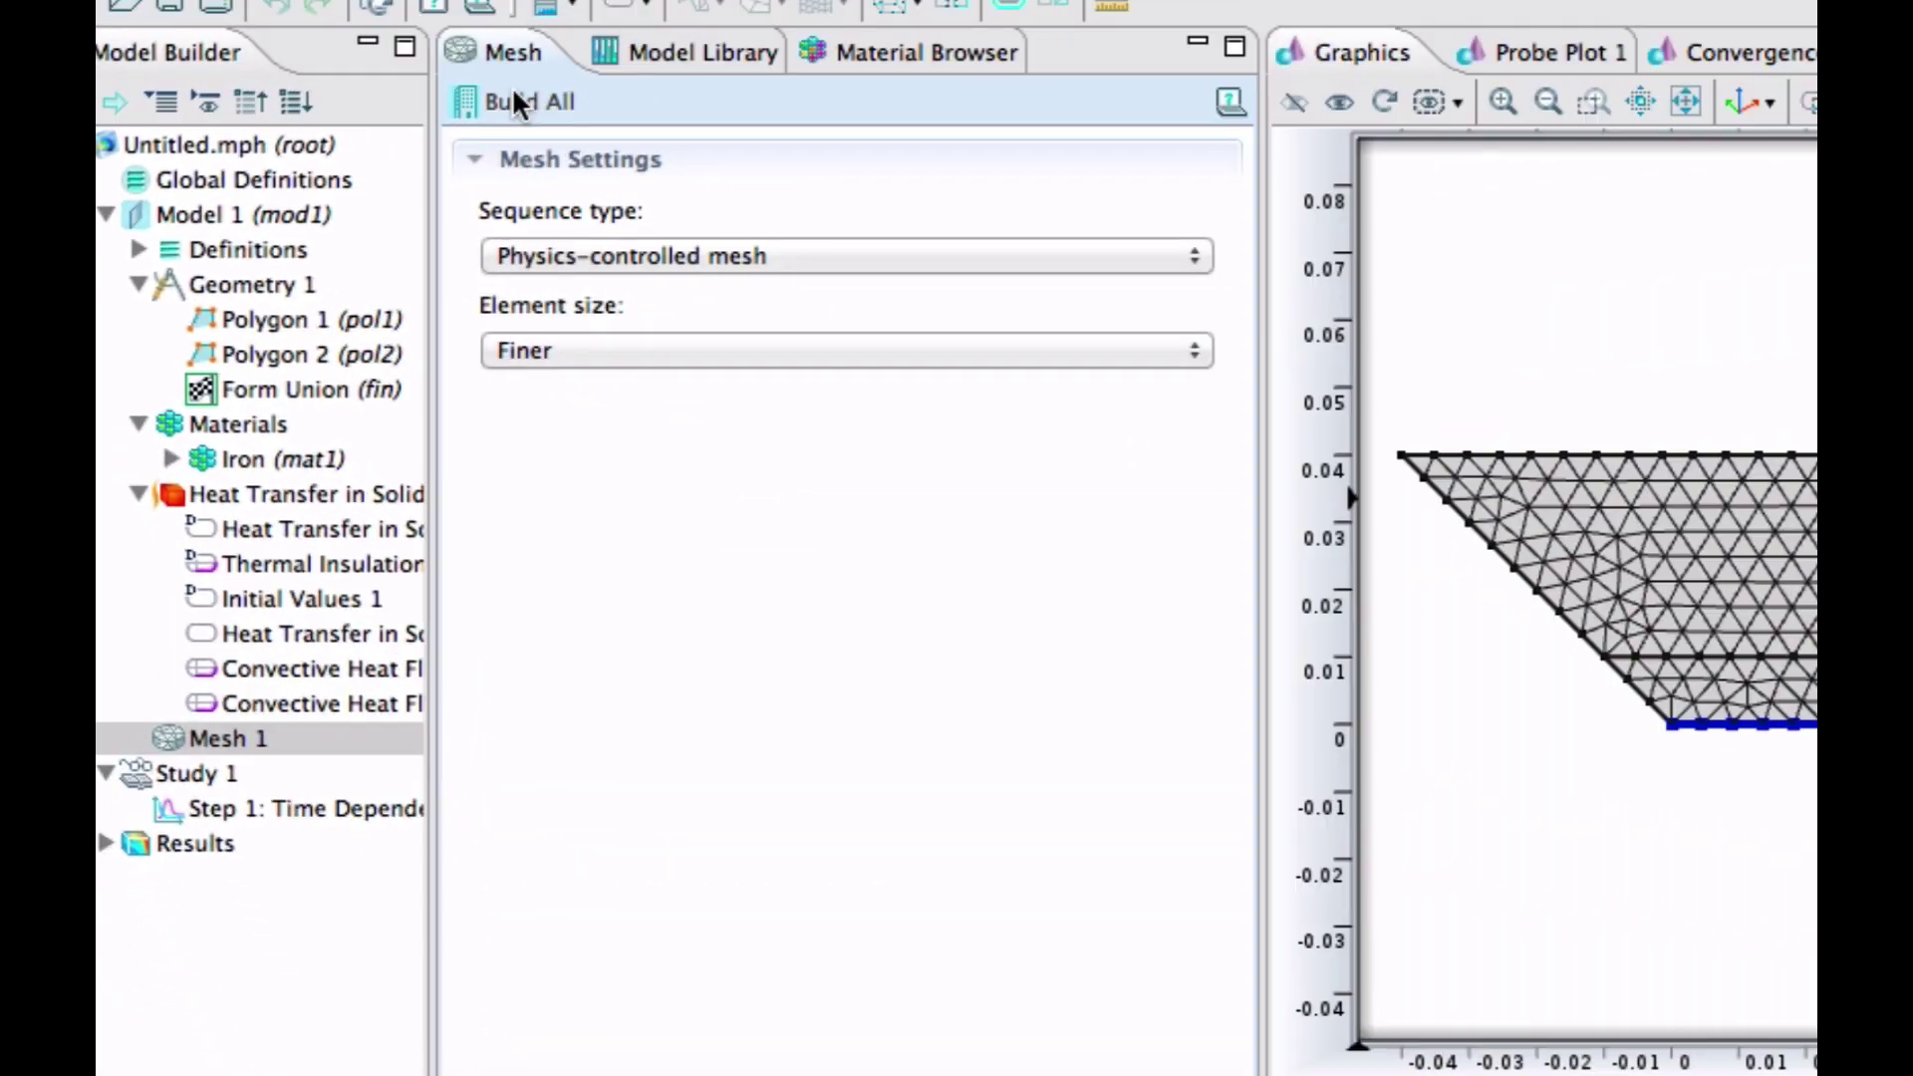
- Change the Time Dependent step's output times to range(0,10,900)
click(171, 777)
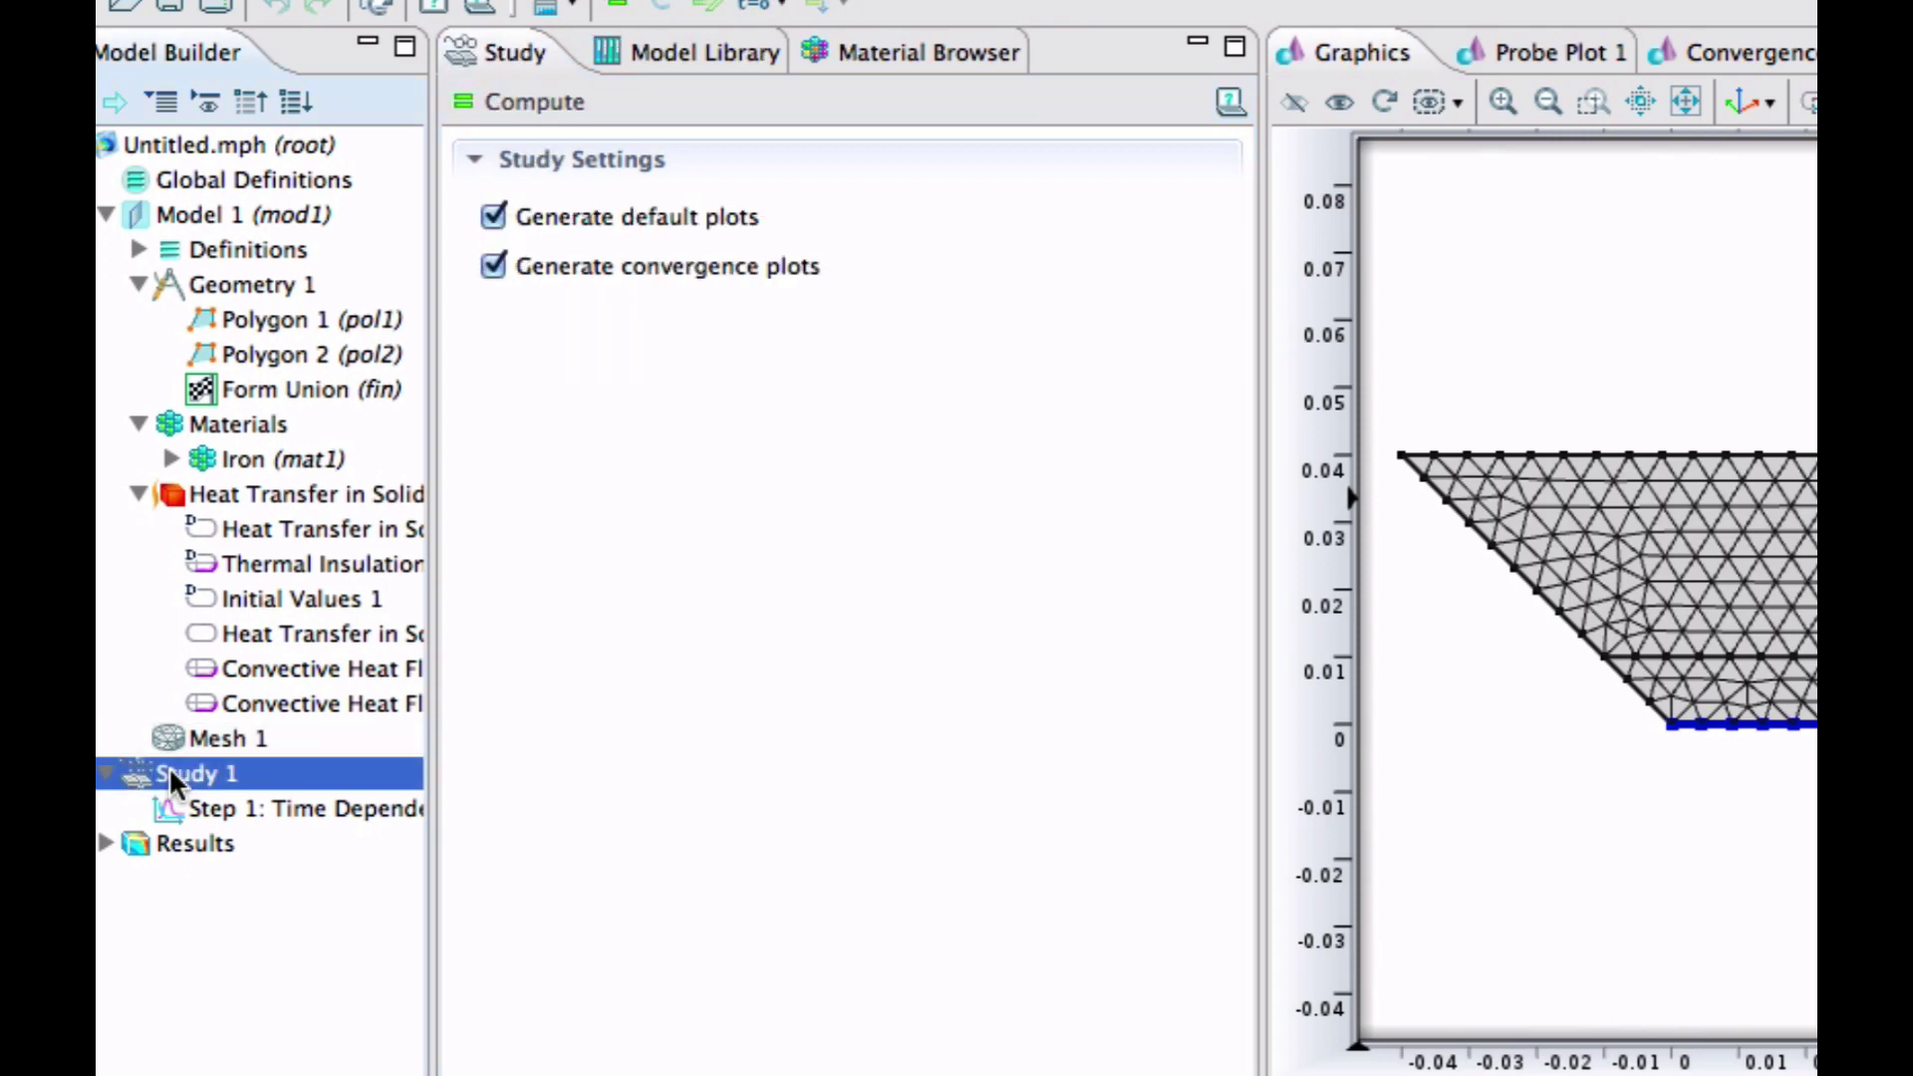
click(190, 808)
double_click(826, 224)
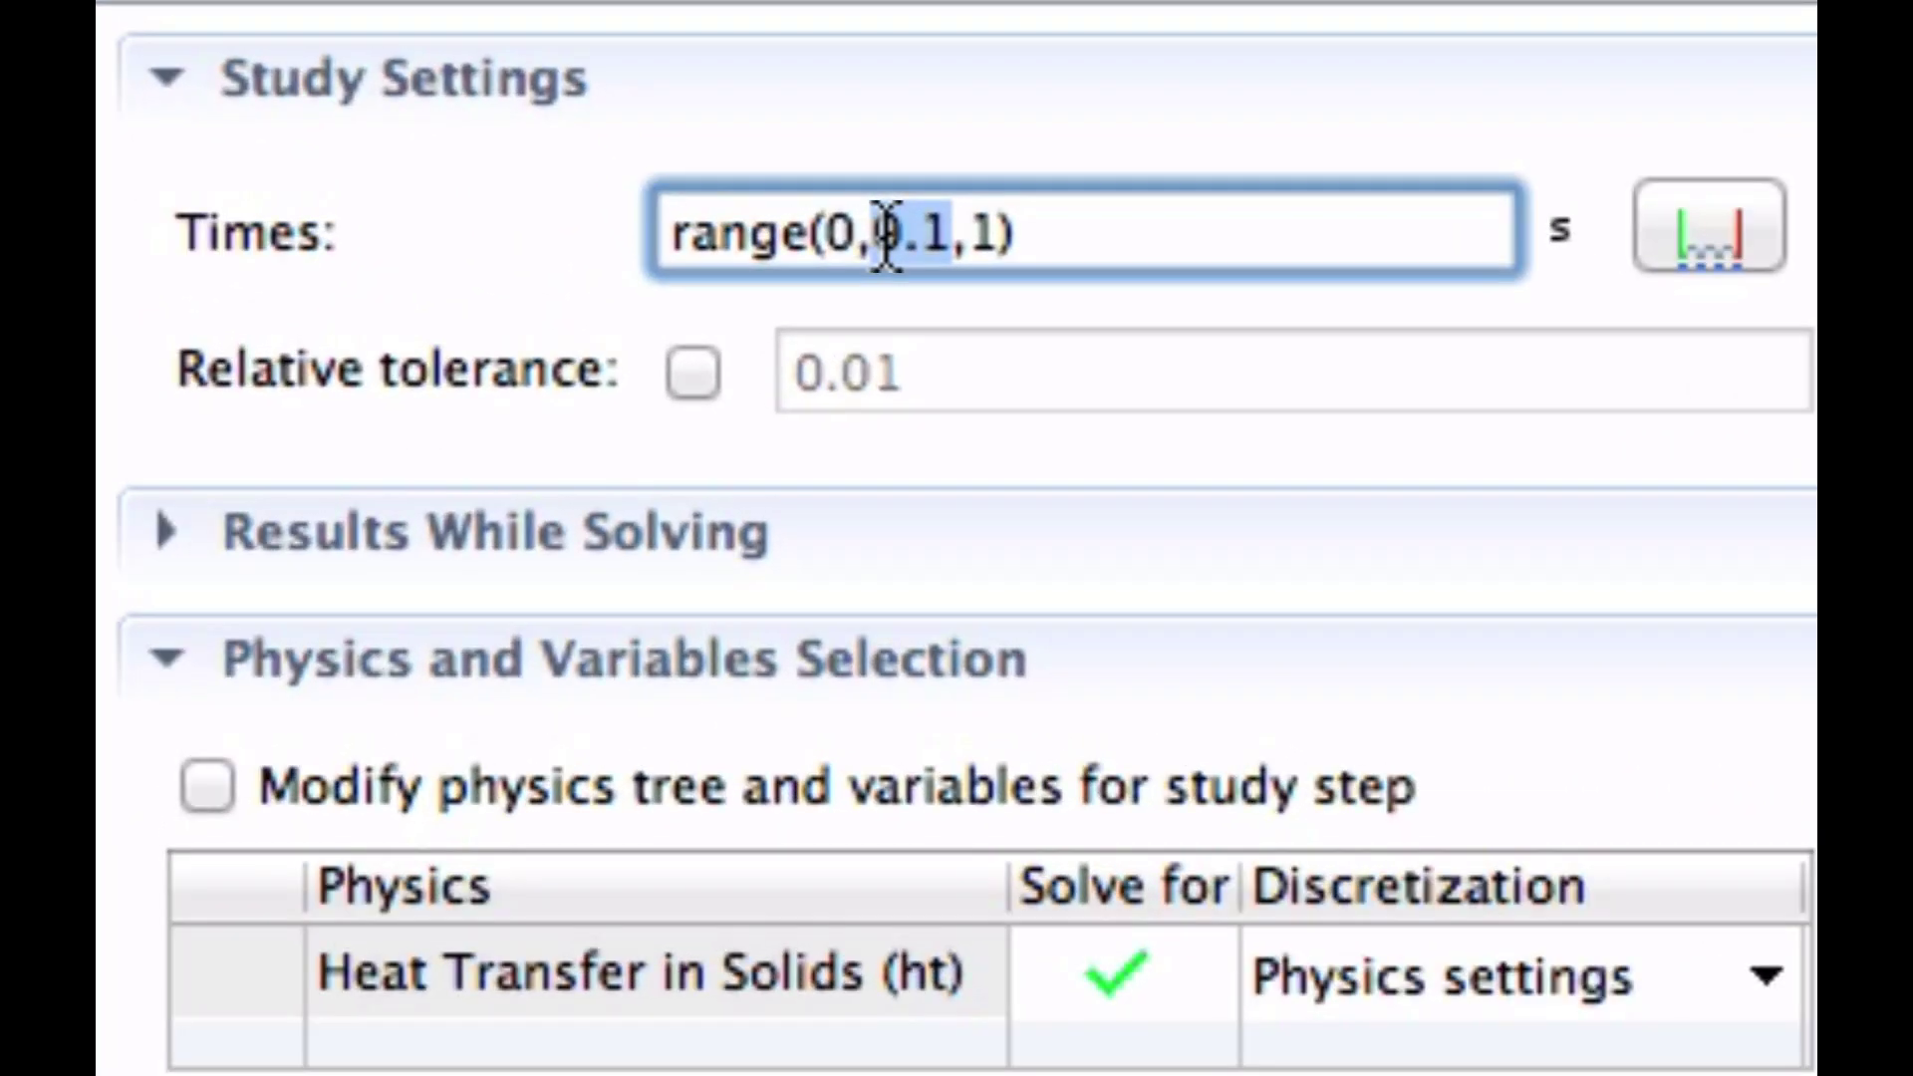
text(10)
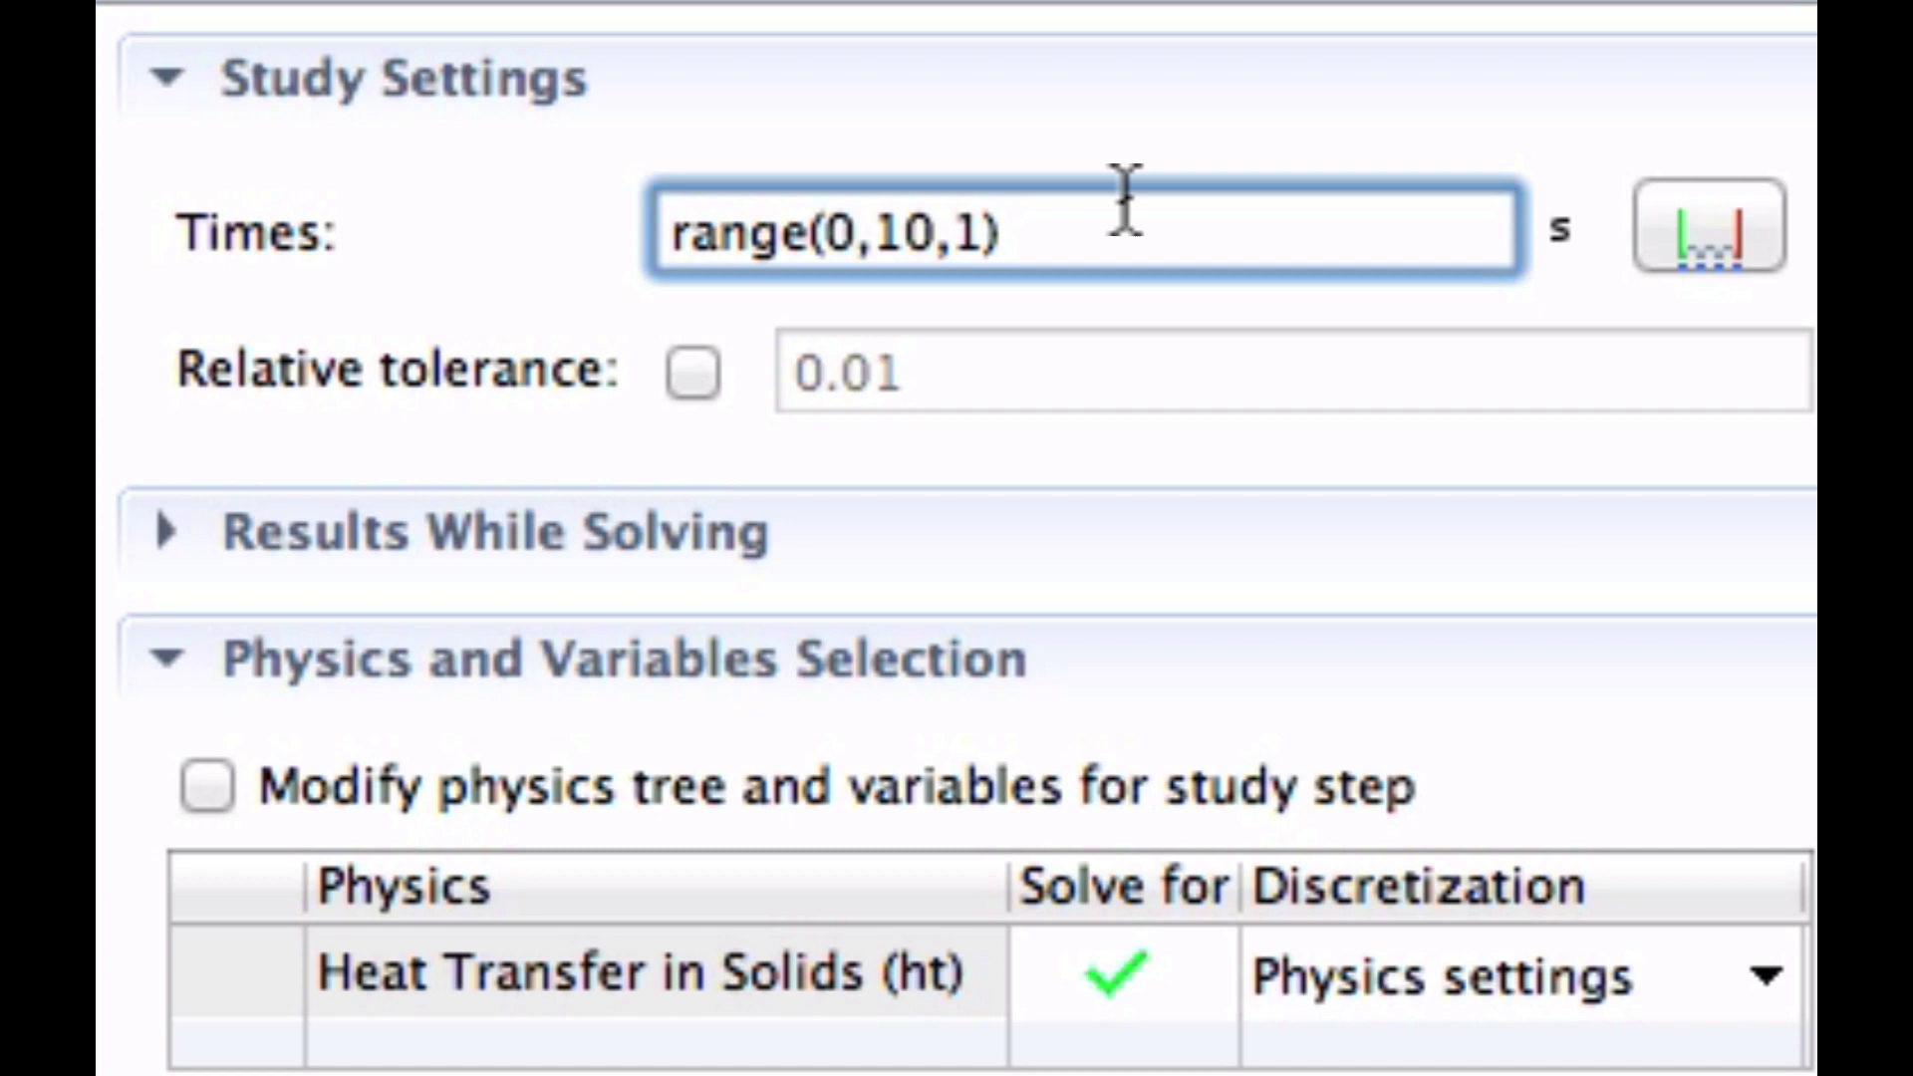
double_click(966, 232)
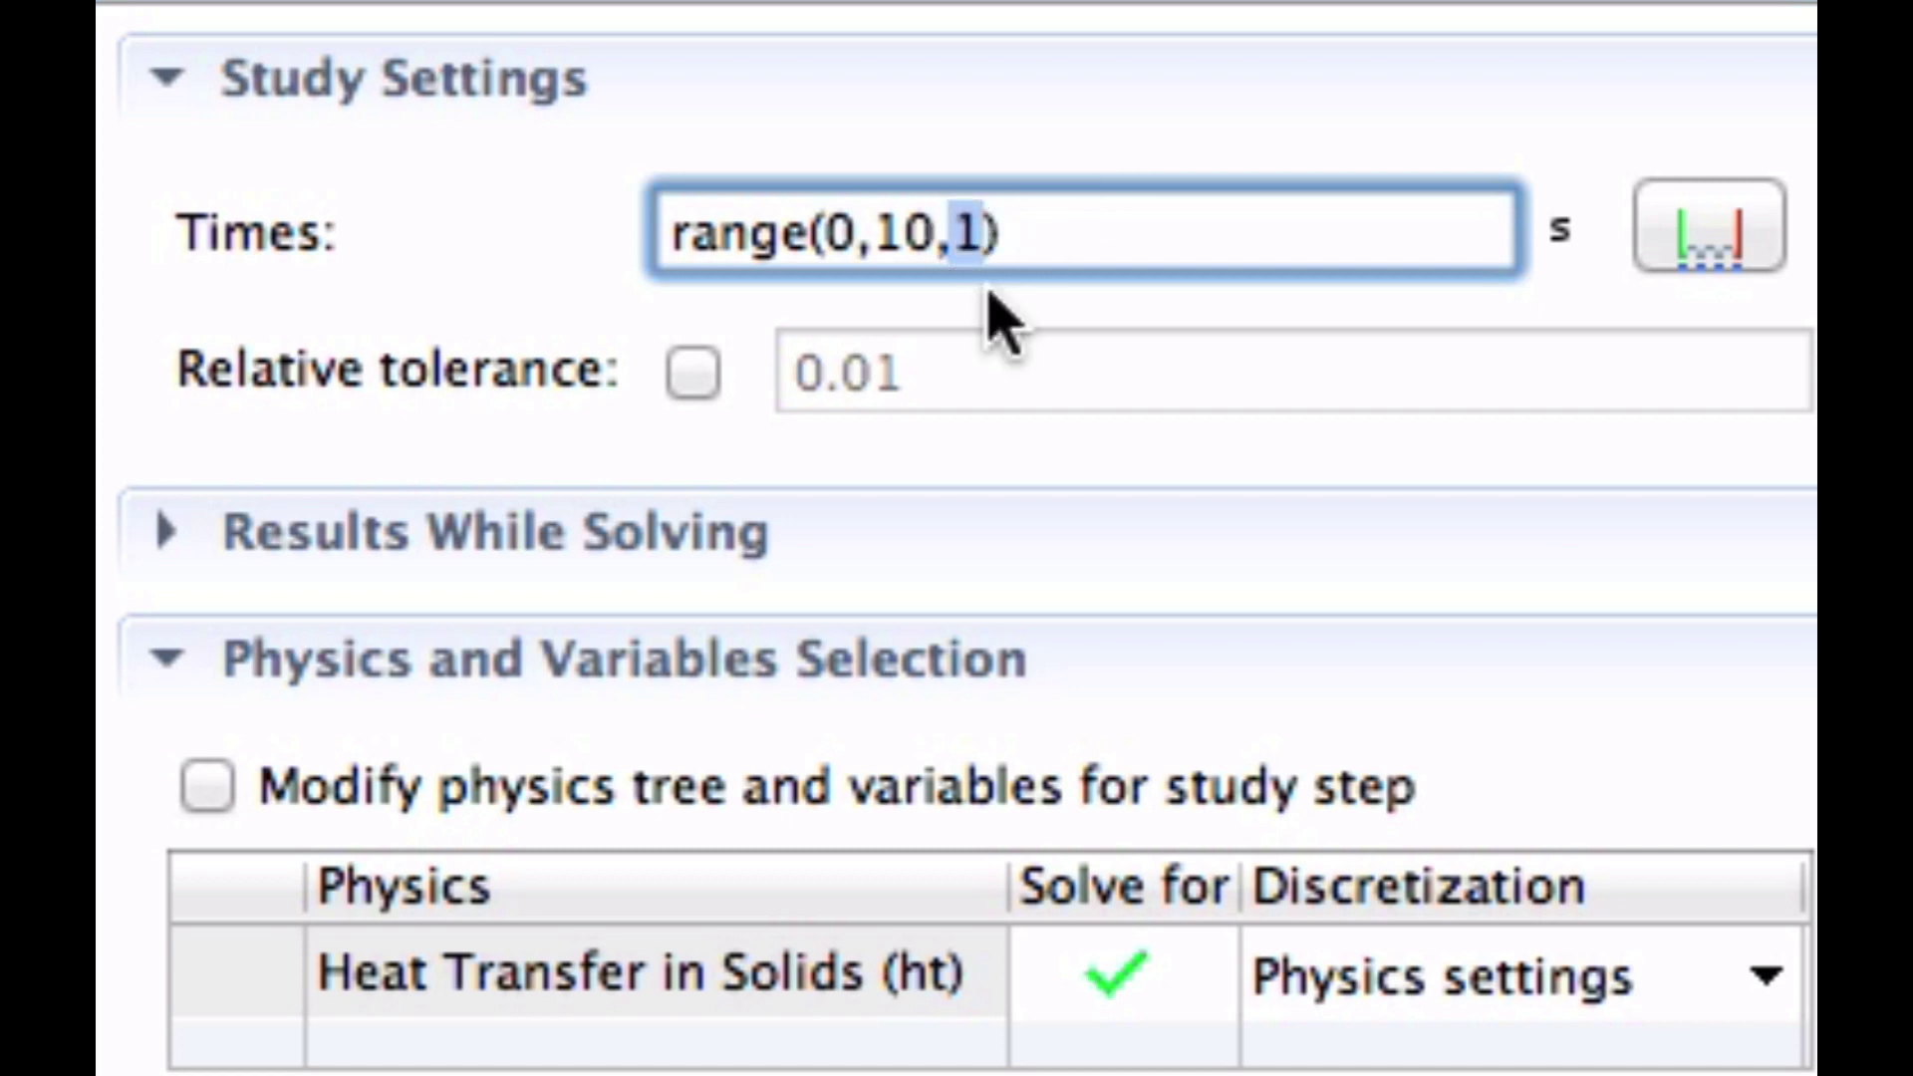
text(900)
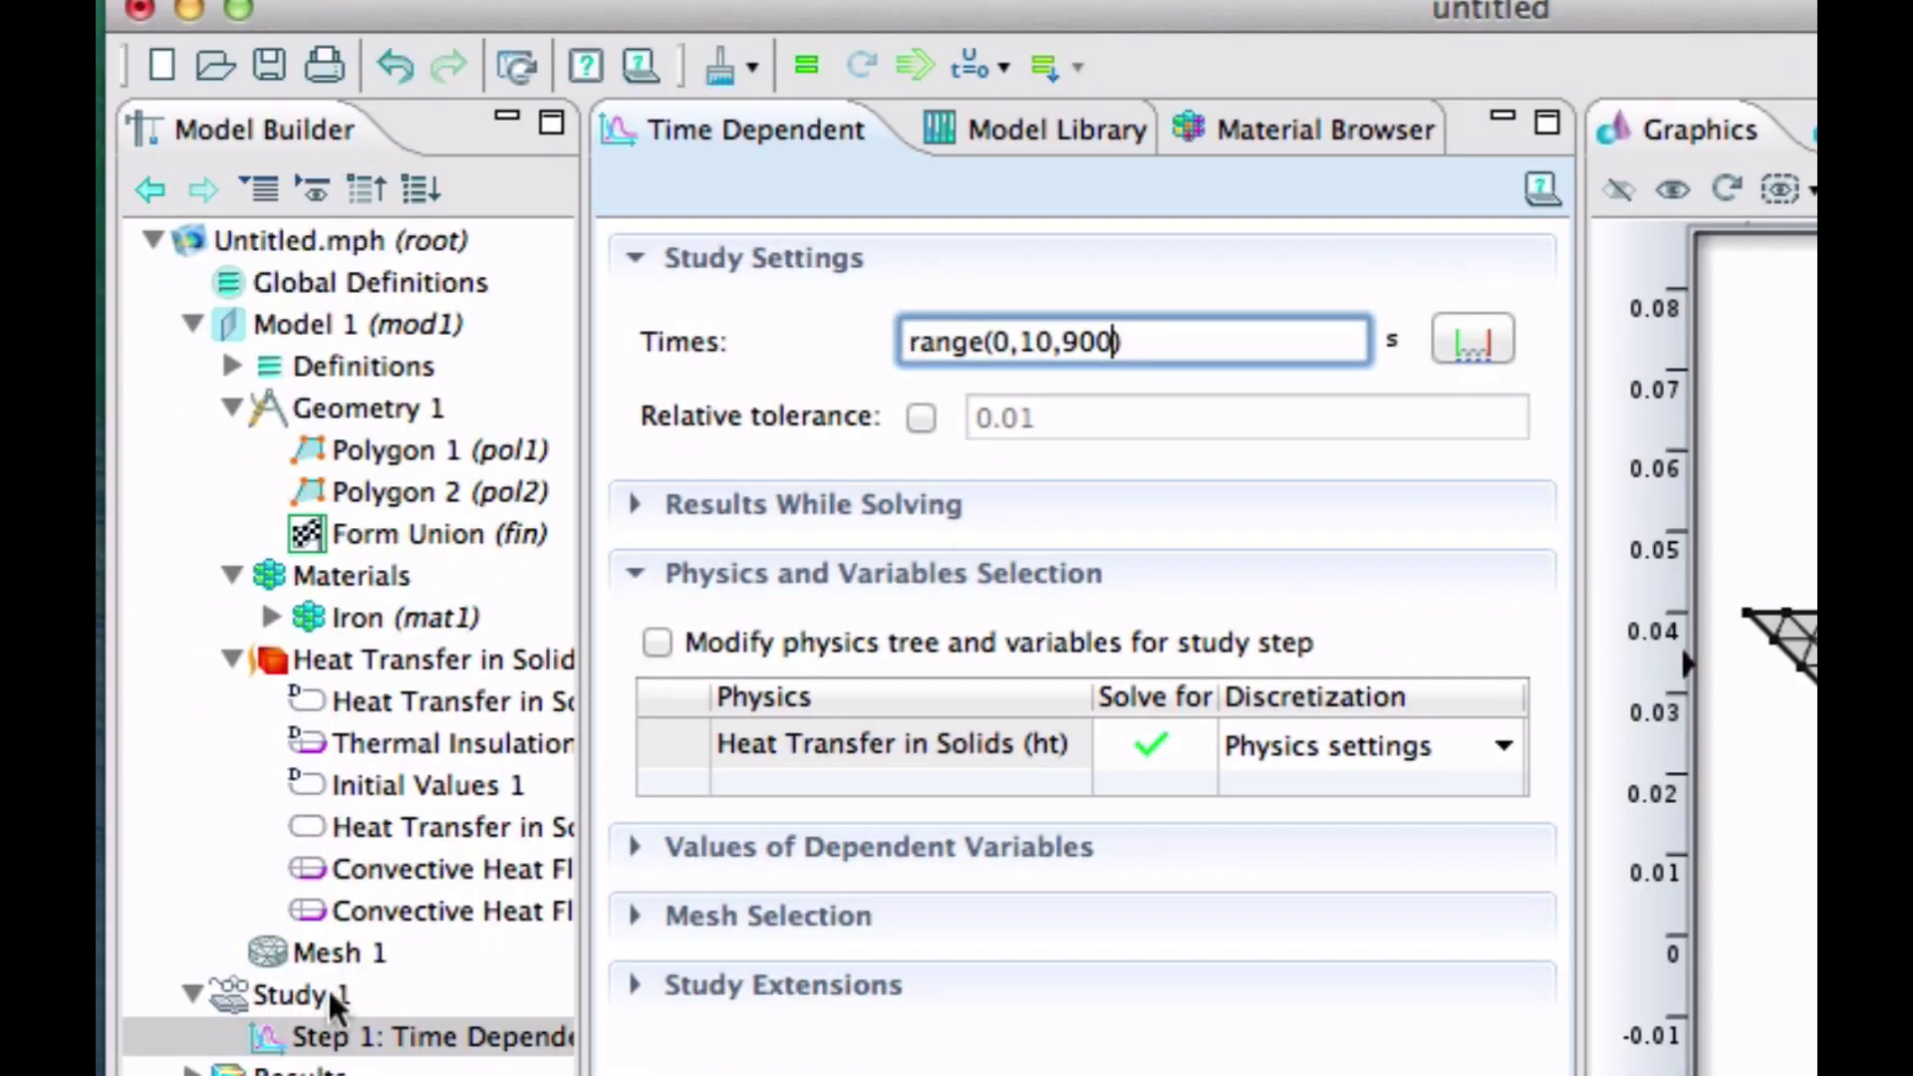
- Compute Study 1 to get the transient temperature solution through time 900
click(316, 994)
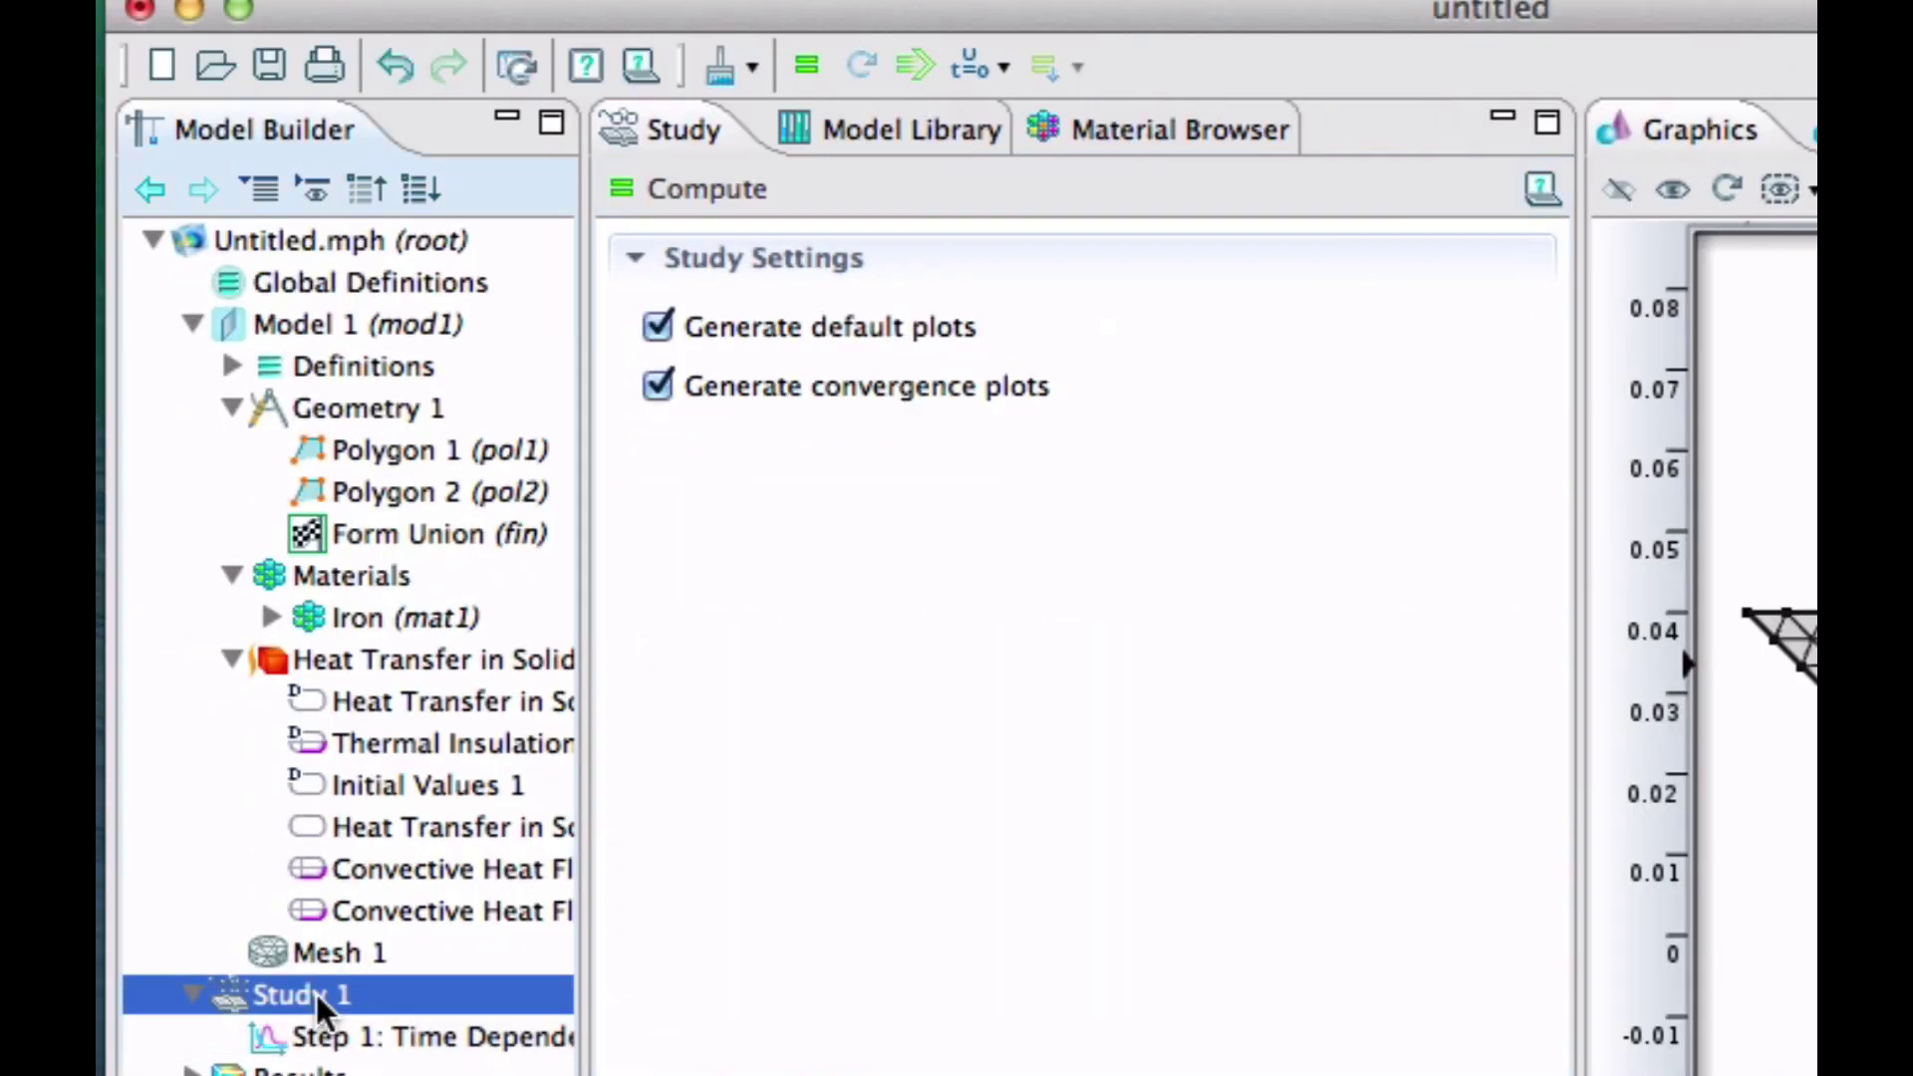
click(678, 190)
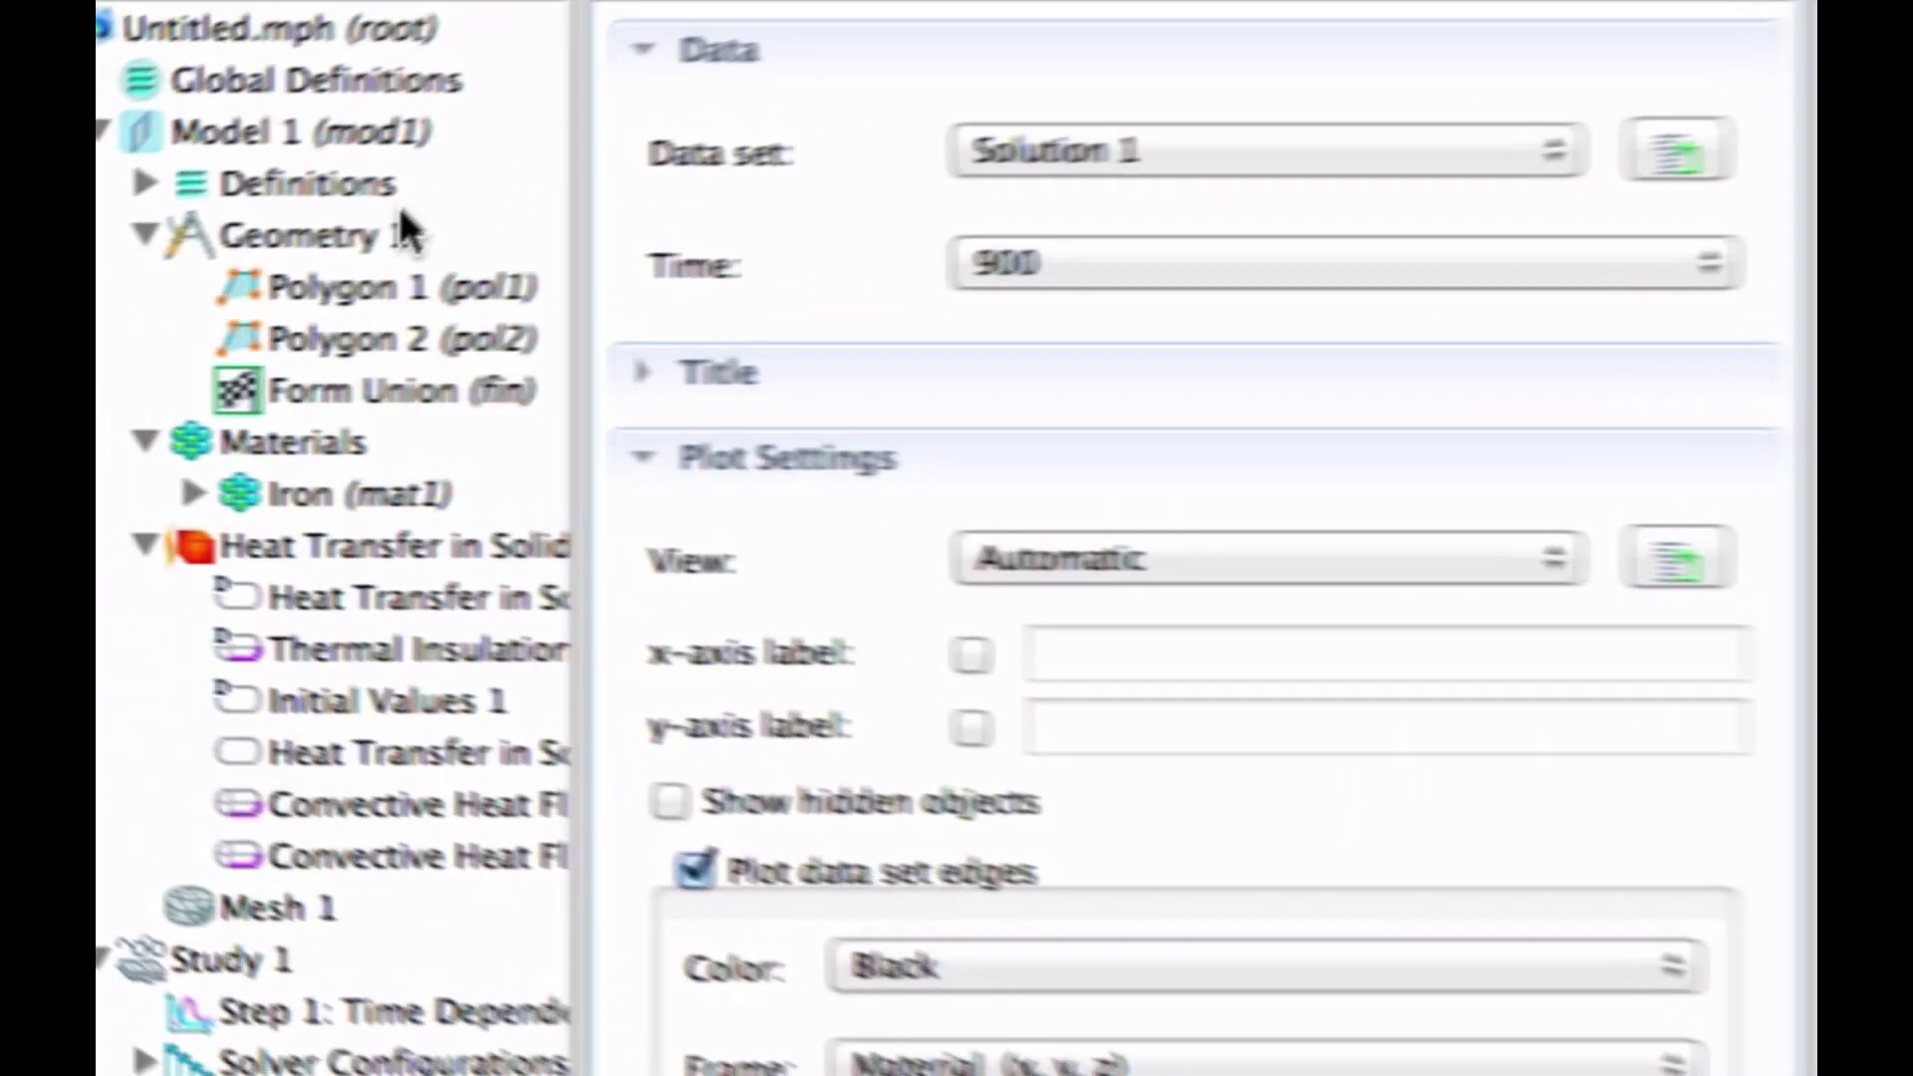
- Add a first Domain Probe under Definitions that covers domain 1 only, with domain 2 removed
click(349, 179)
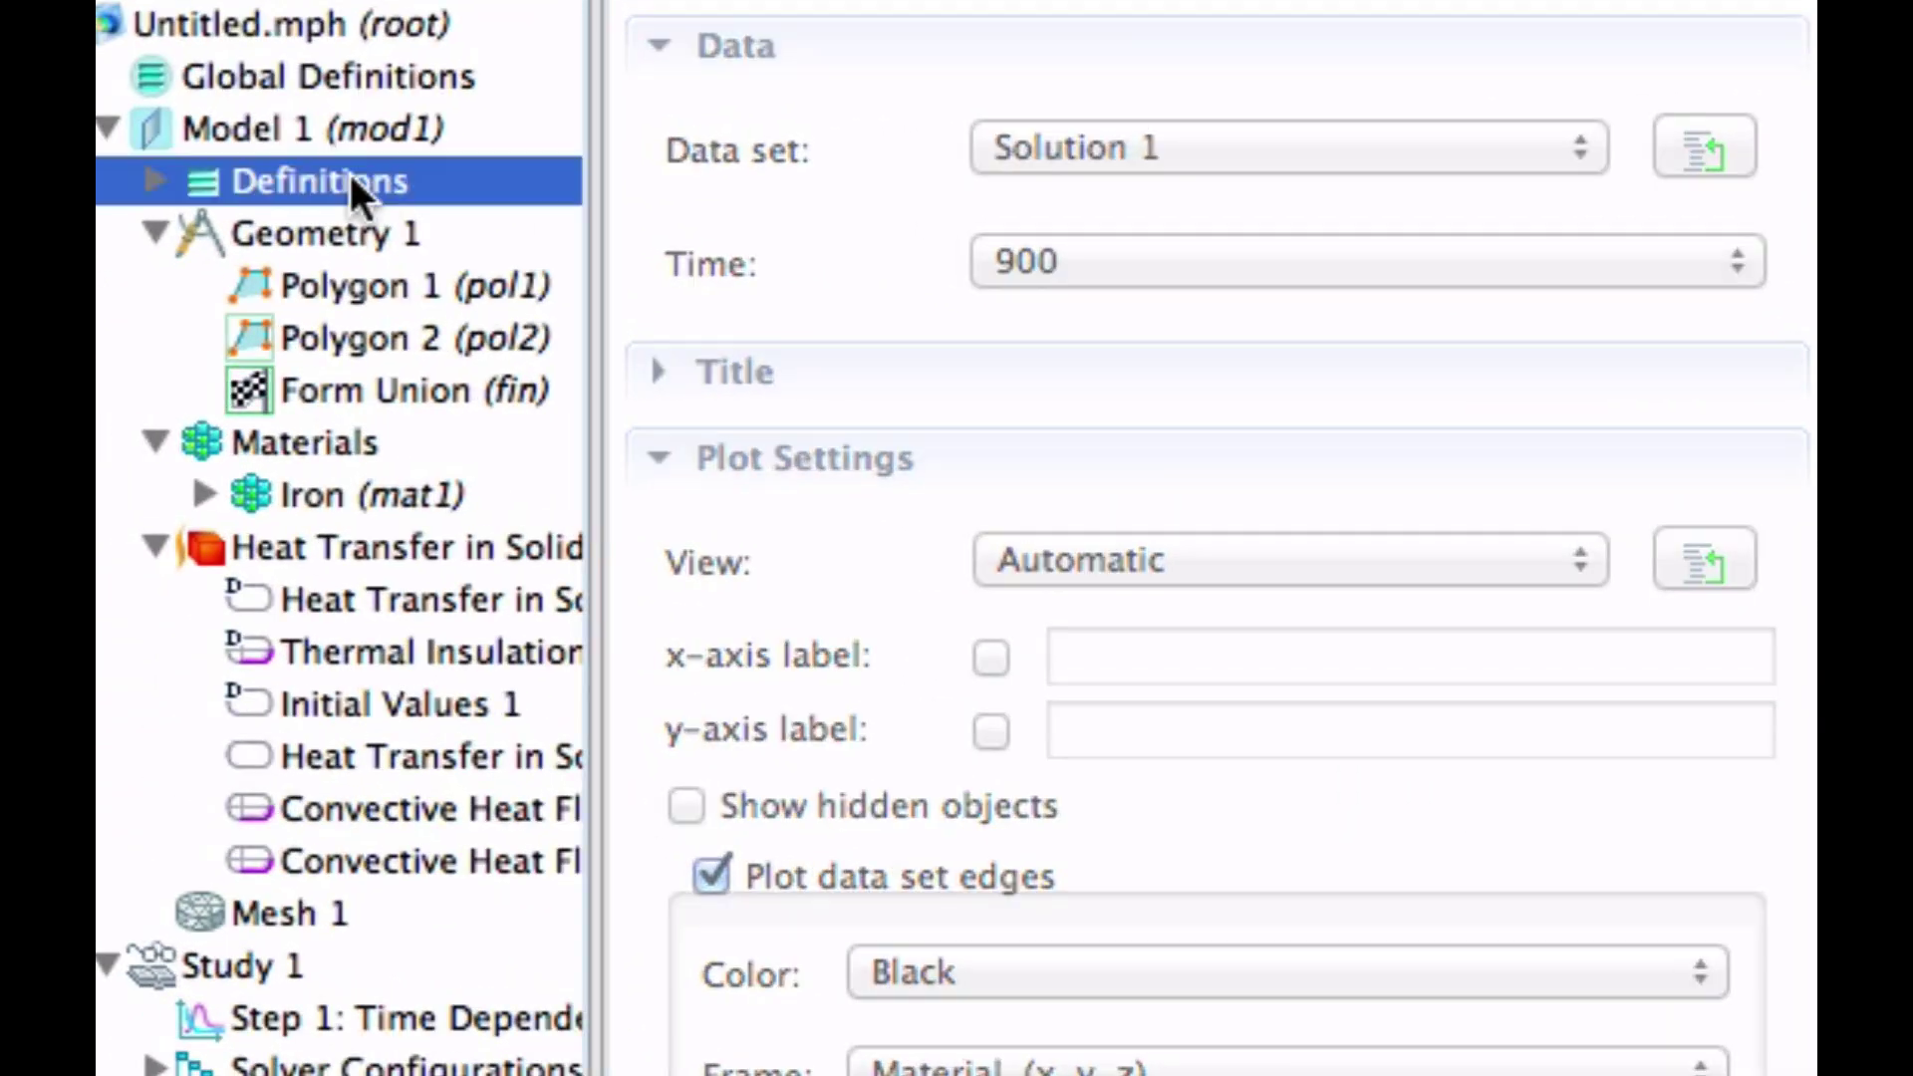
right_click(350, 177)
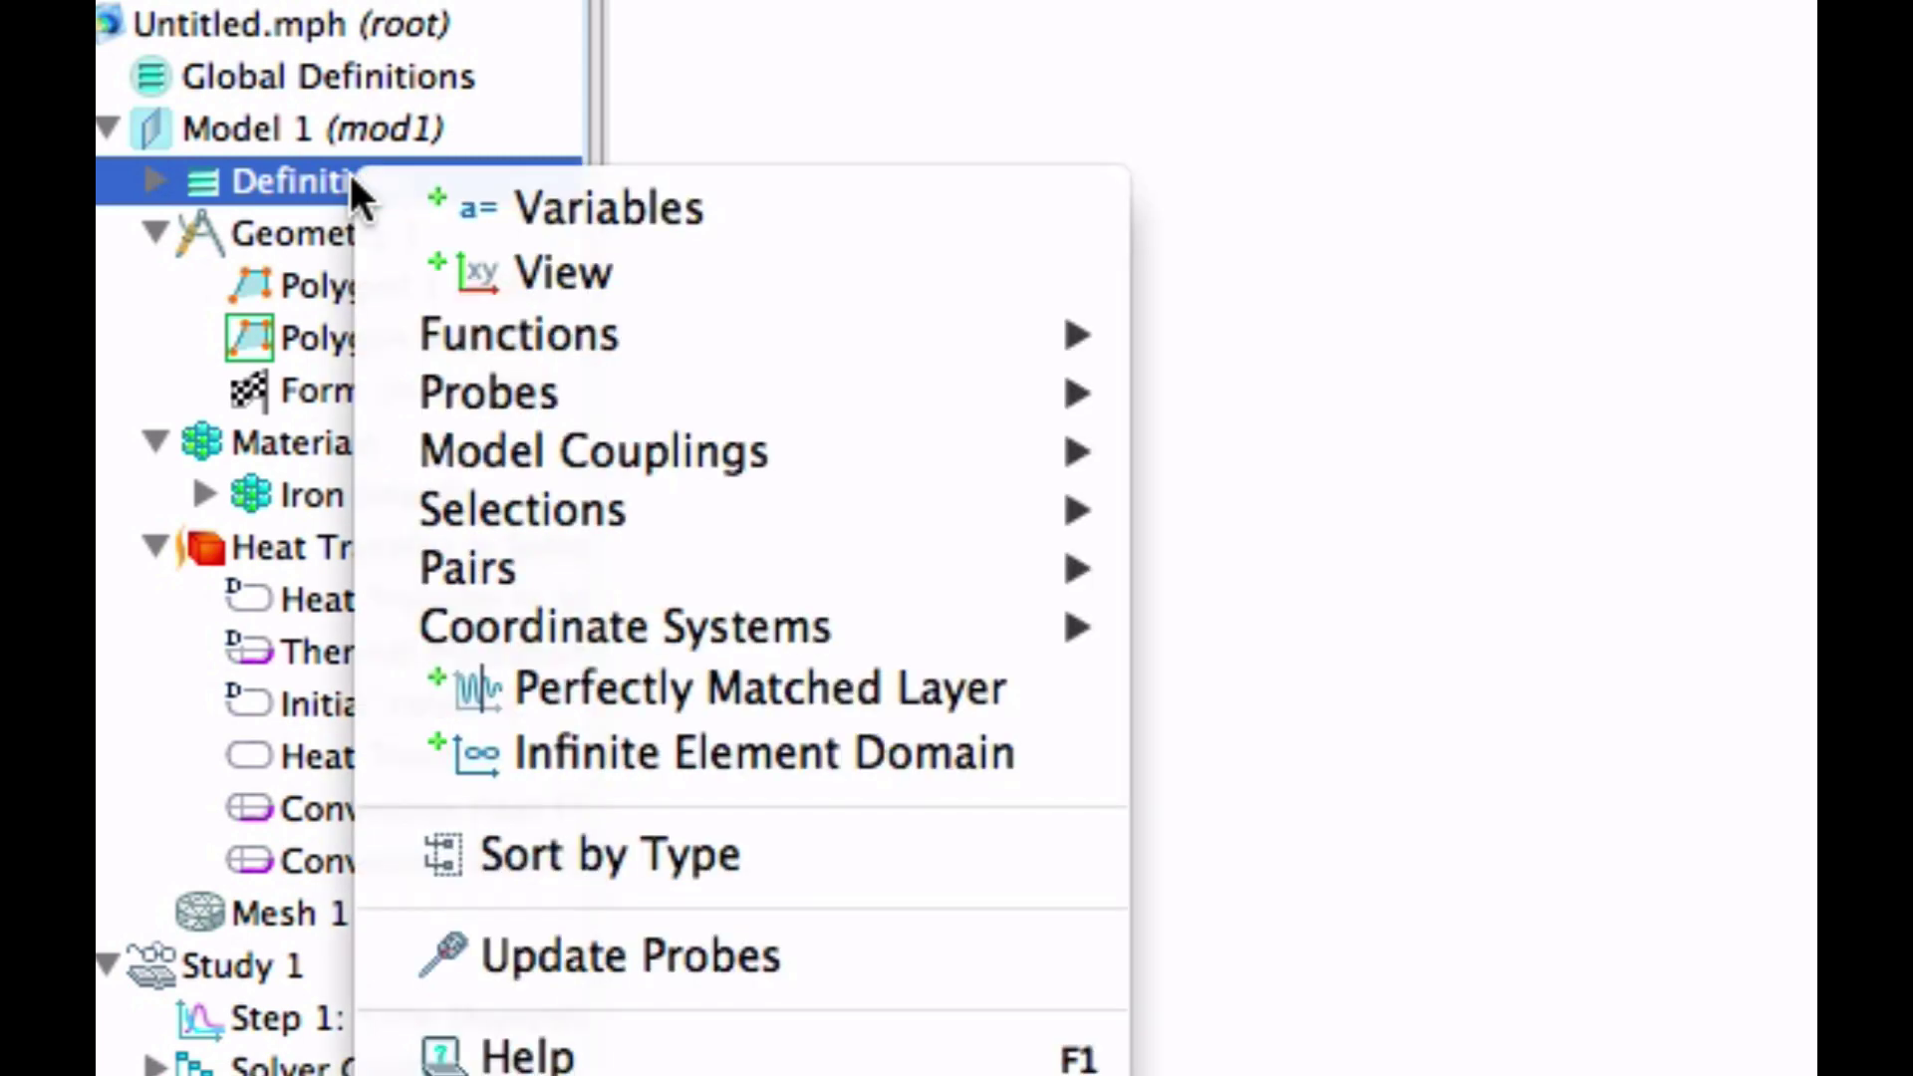
mouse_move(474, 396)
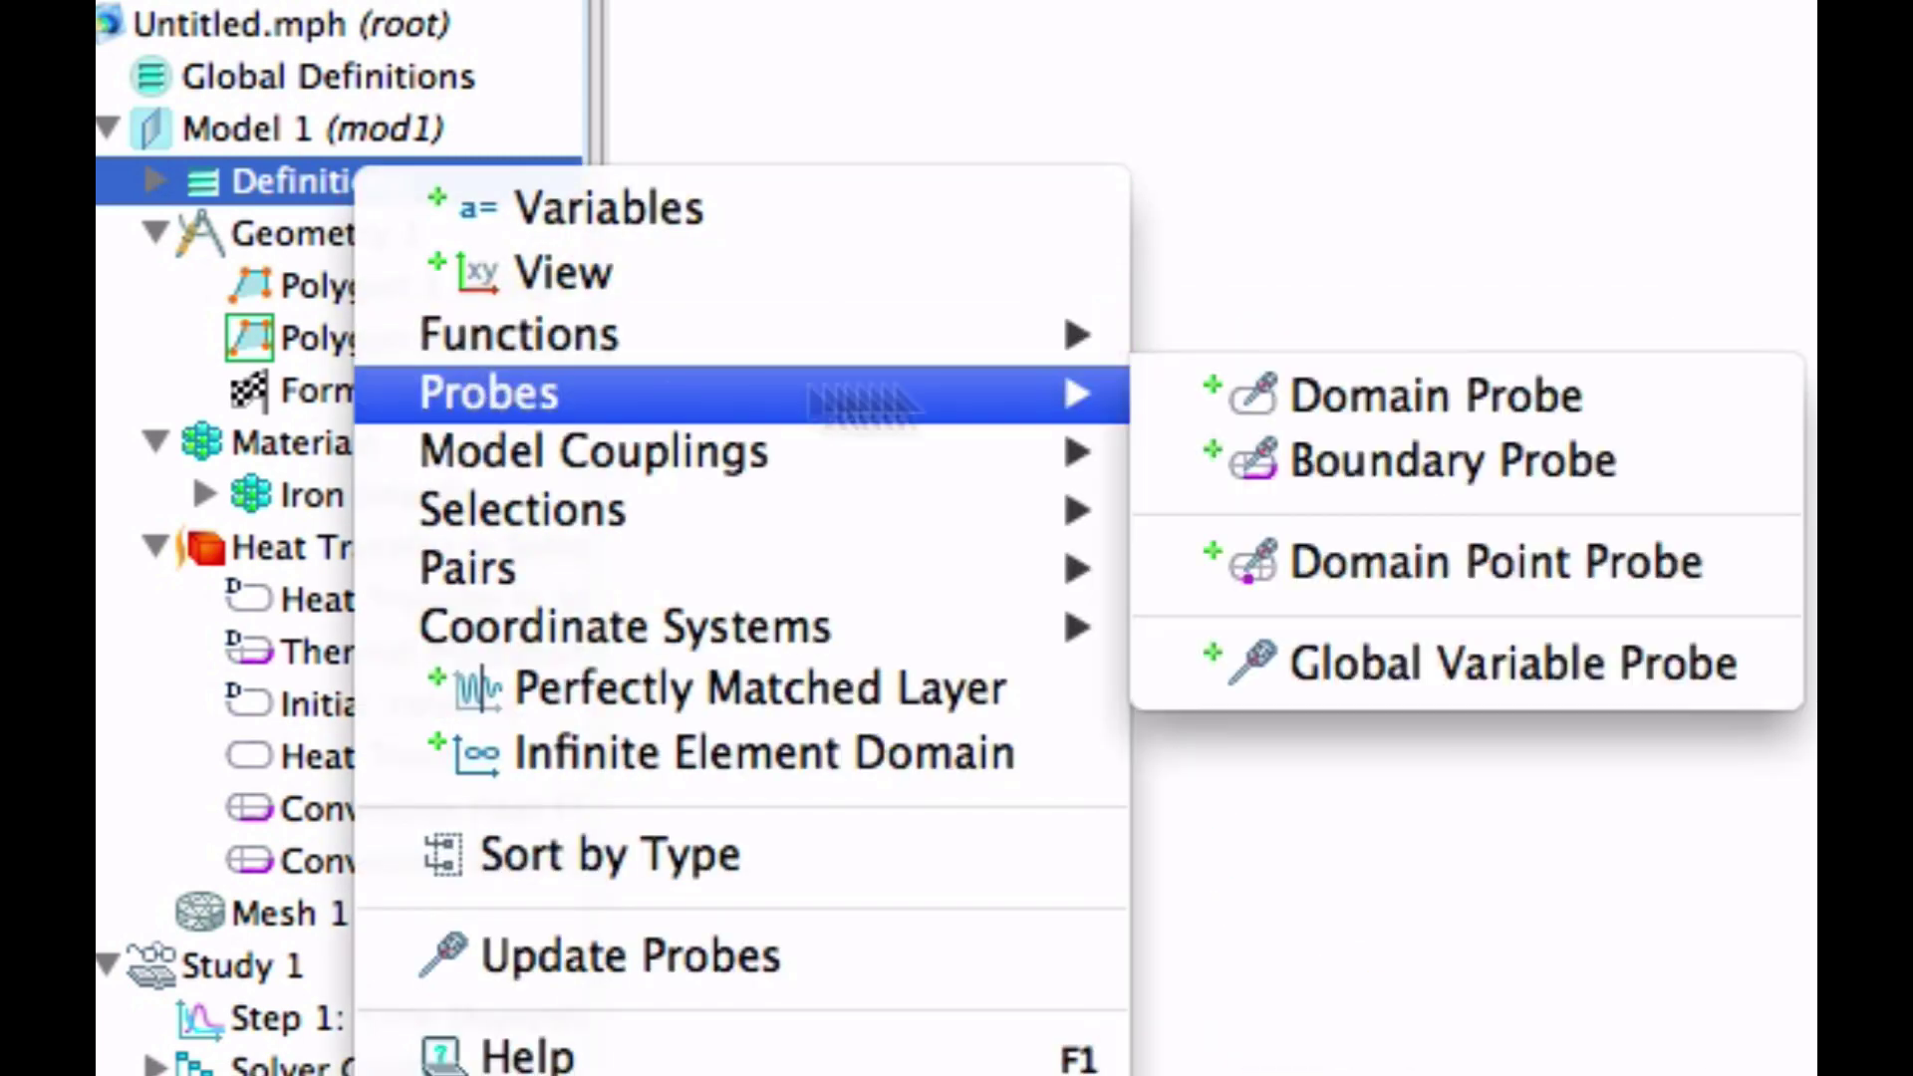
click(1348, 393)
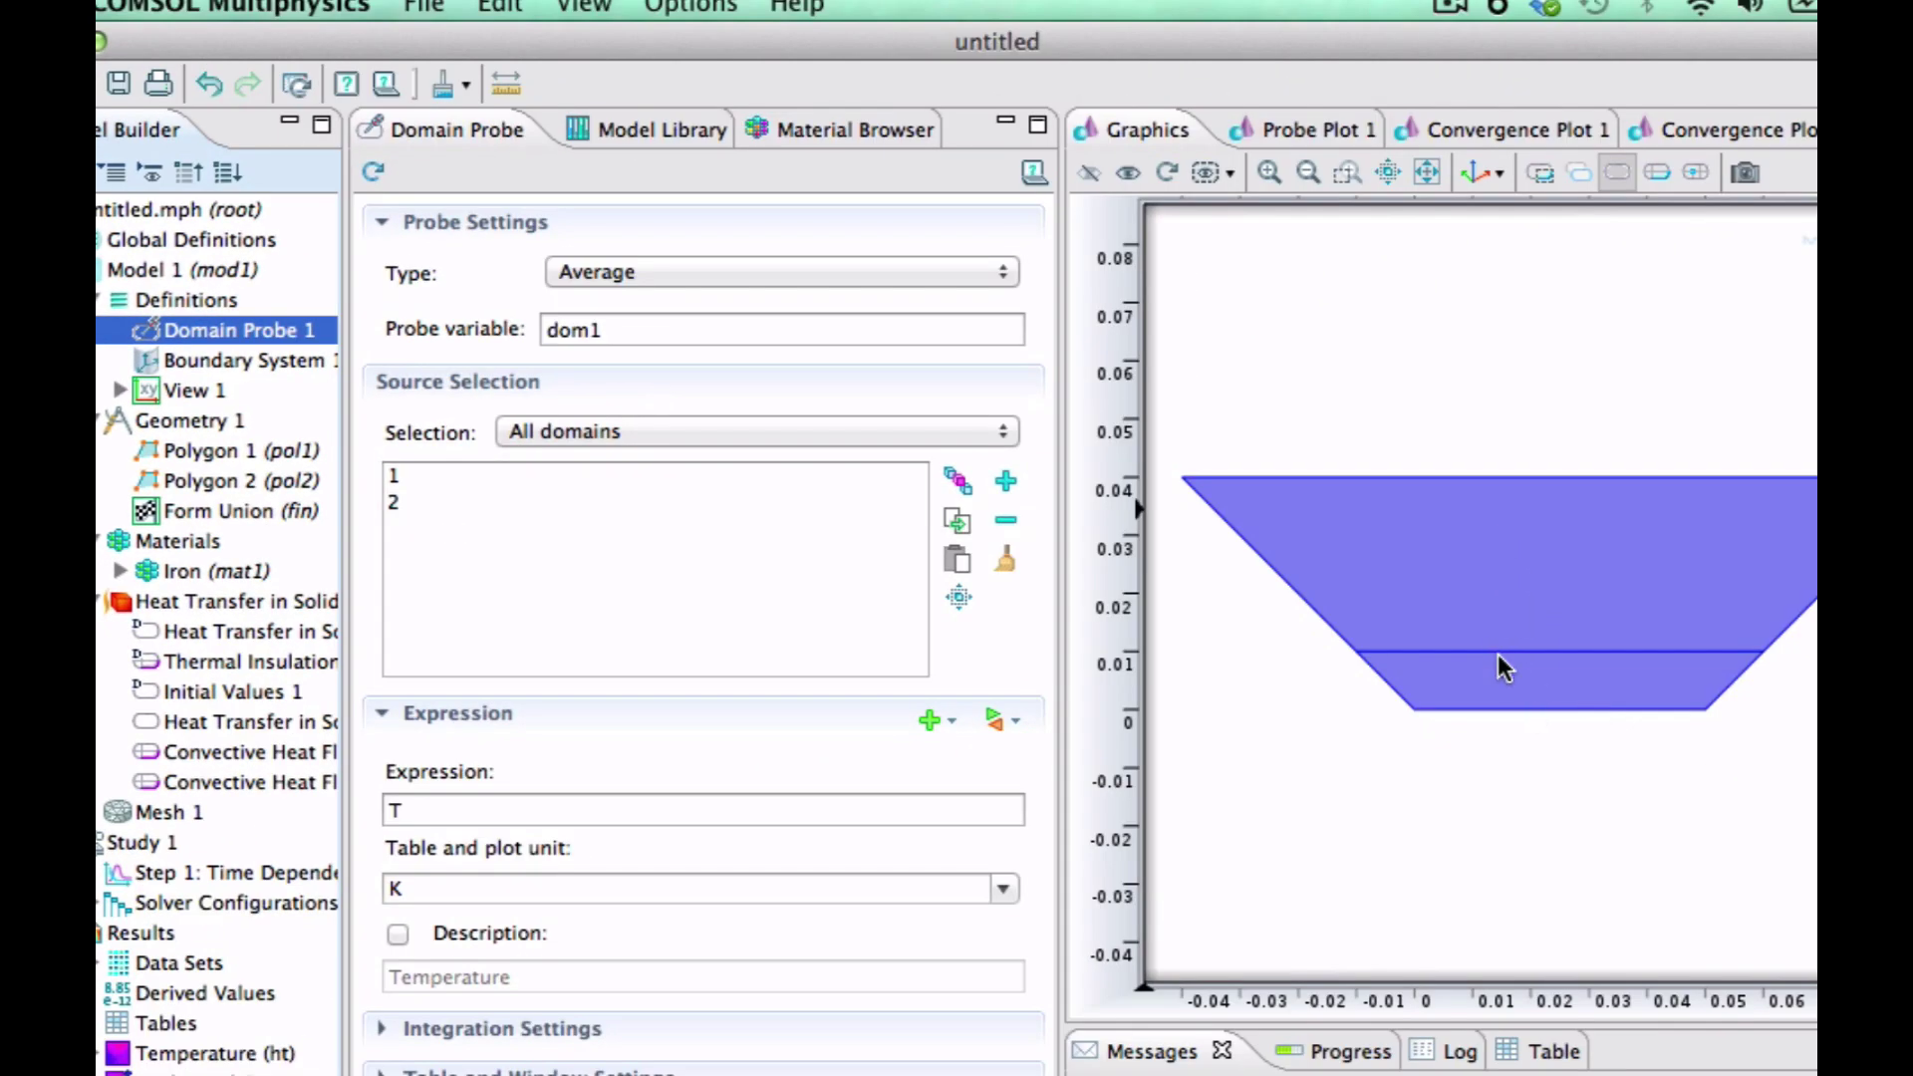
click(568, 501)
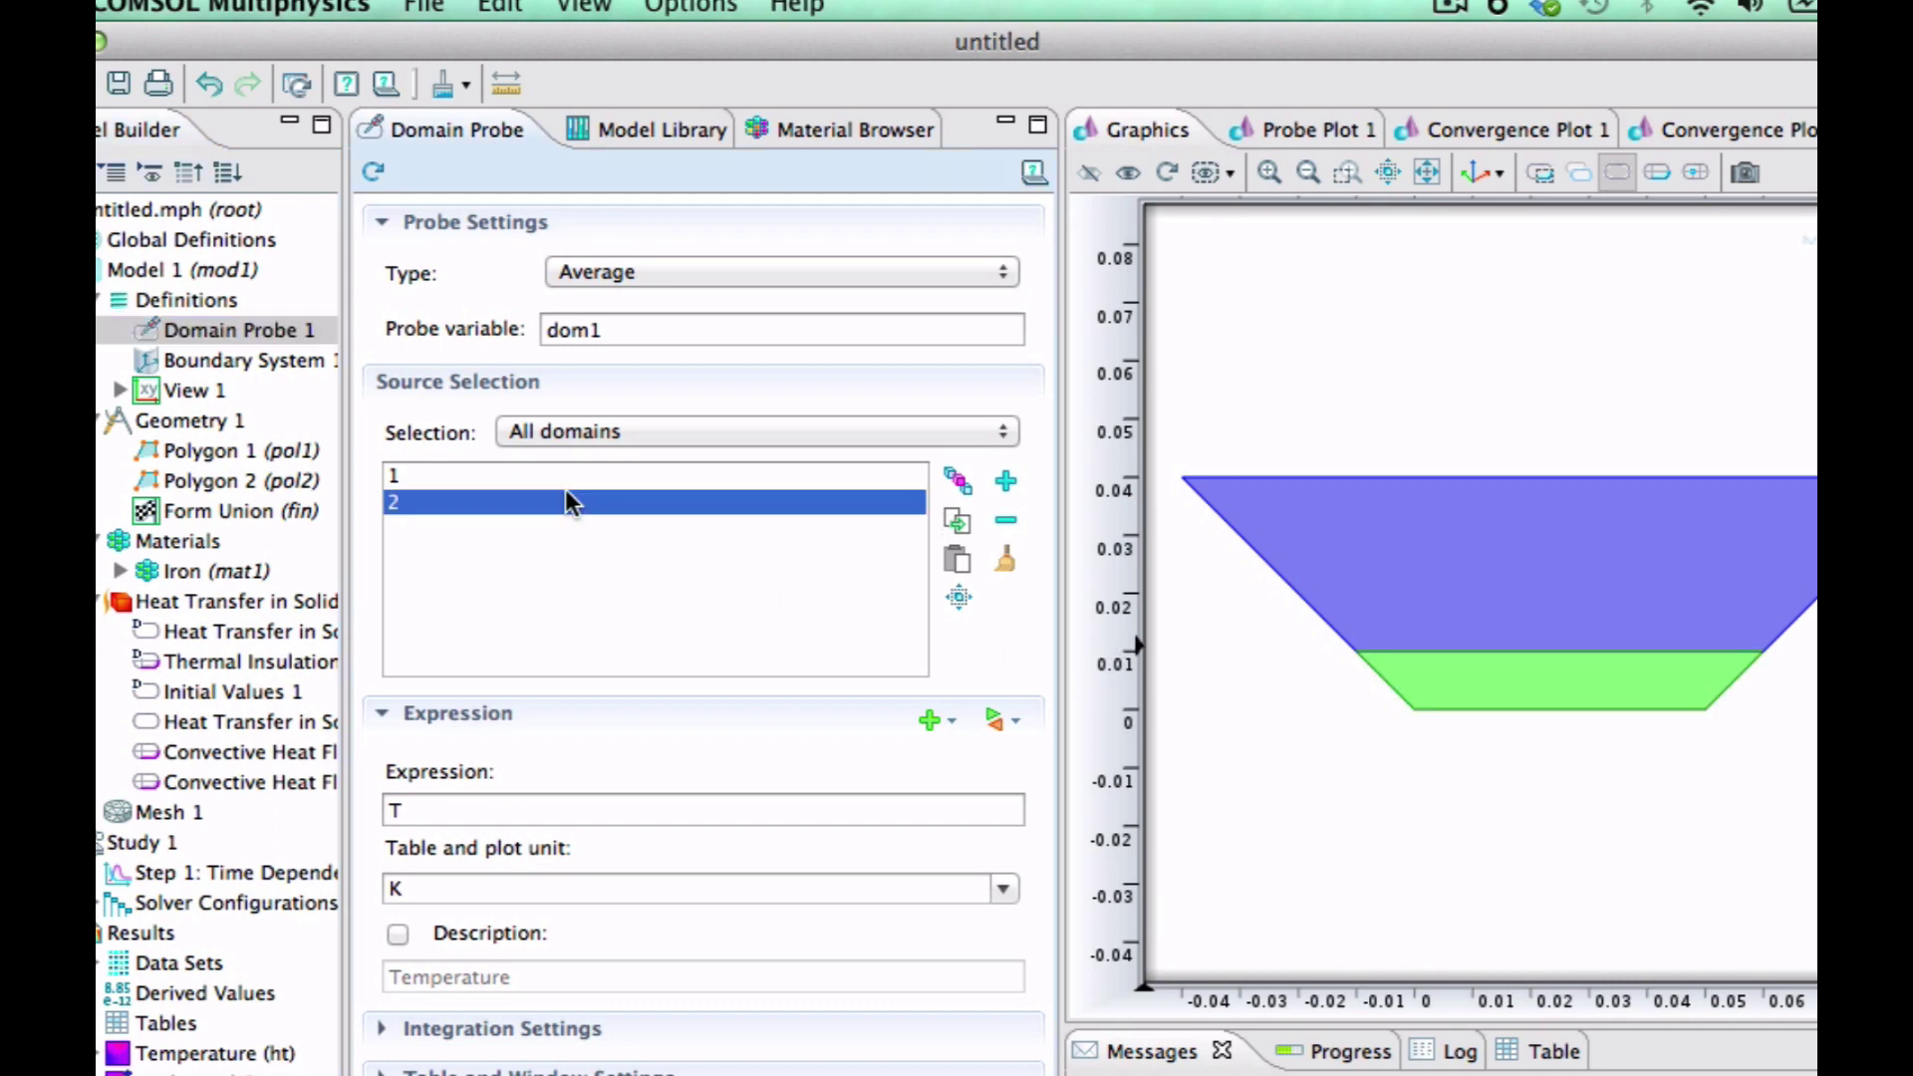
click(1006, 520)
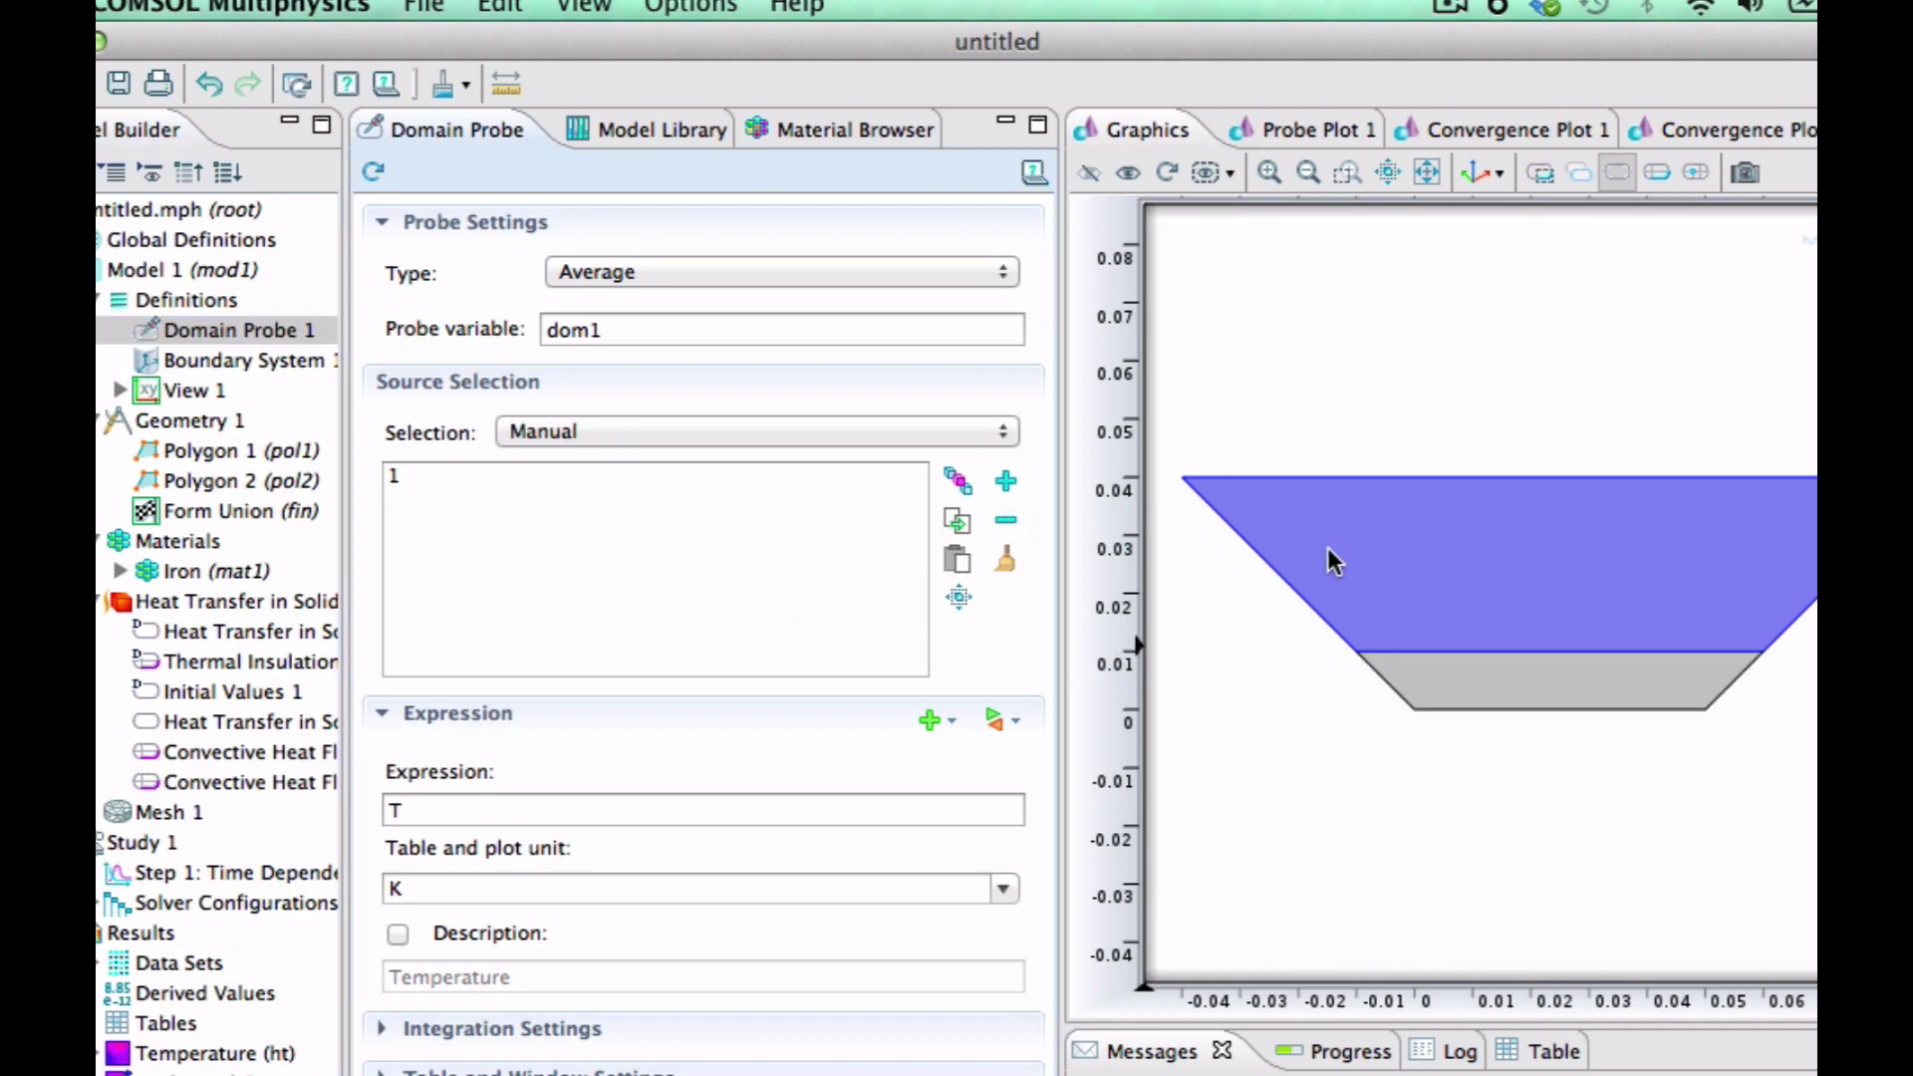
- Add a second domain probe of type Maximum on domain 2 only, then re-compute Study 1
click(751, 271)
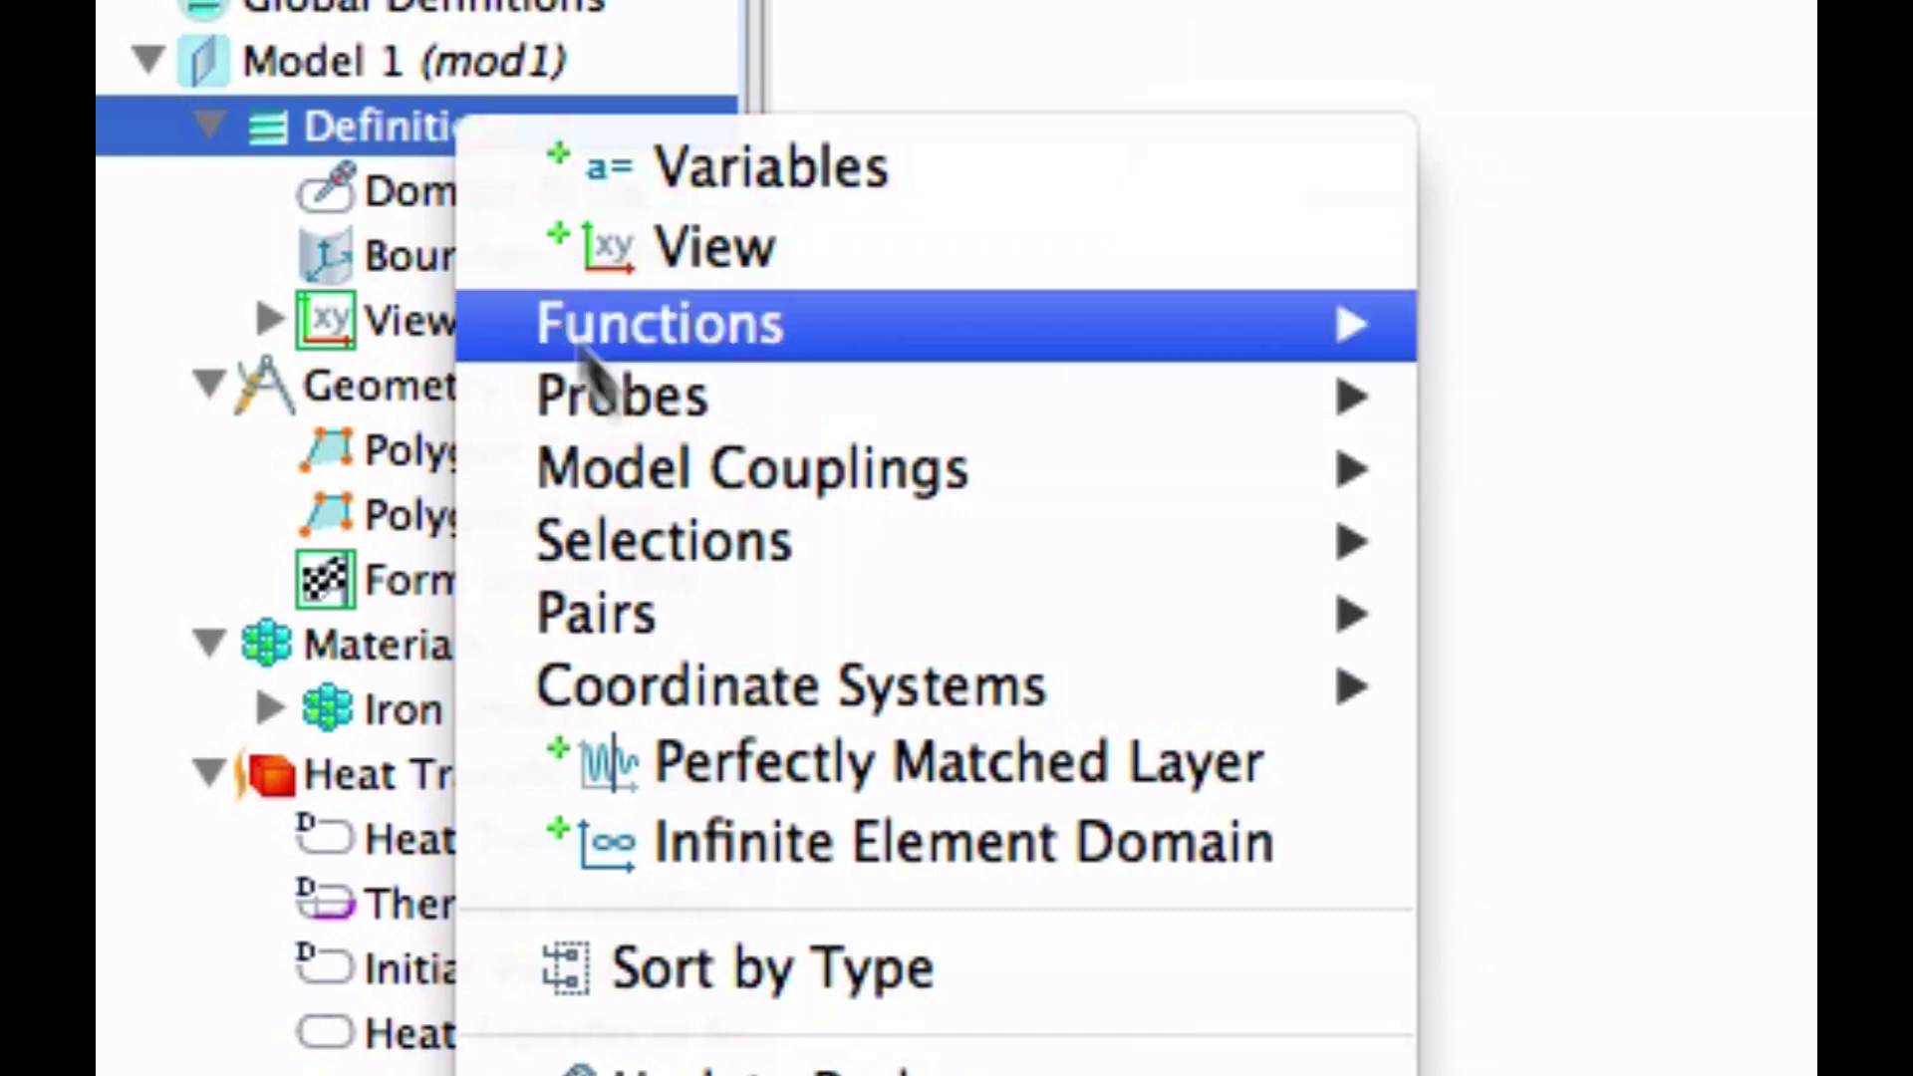
mouse_move(638, 424)
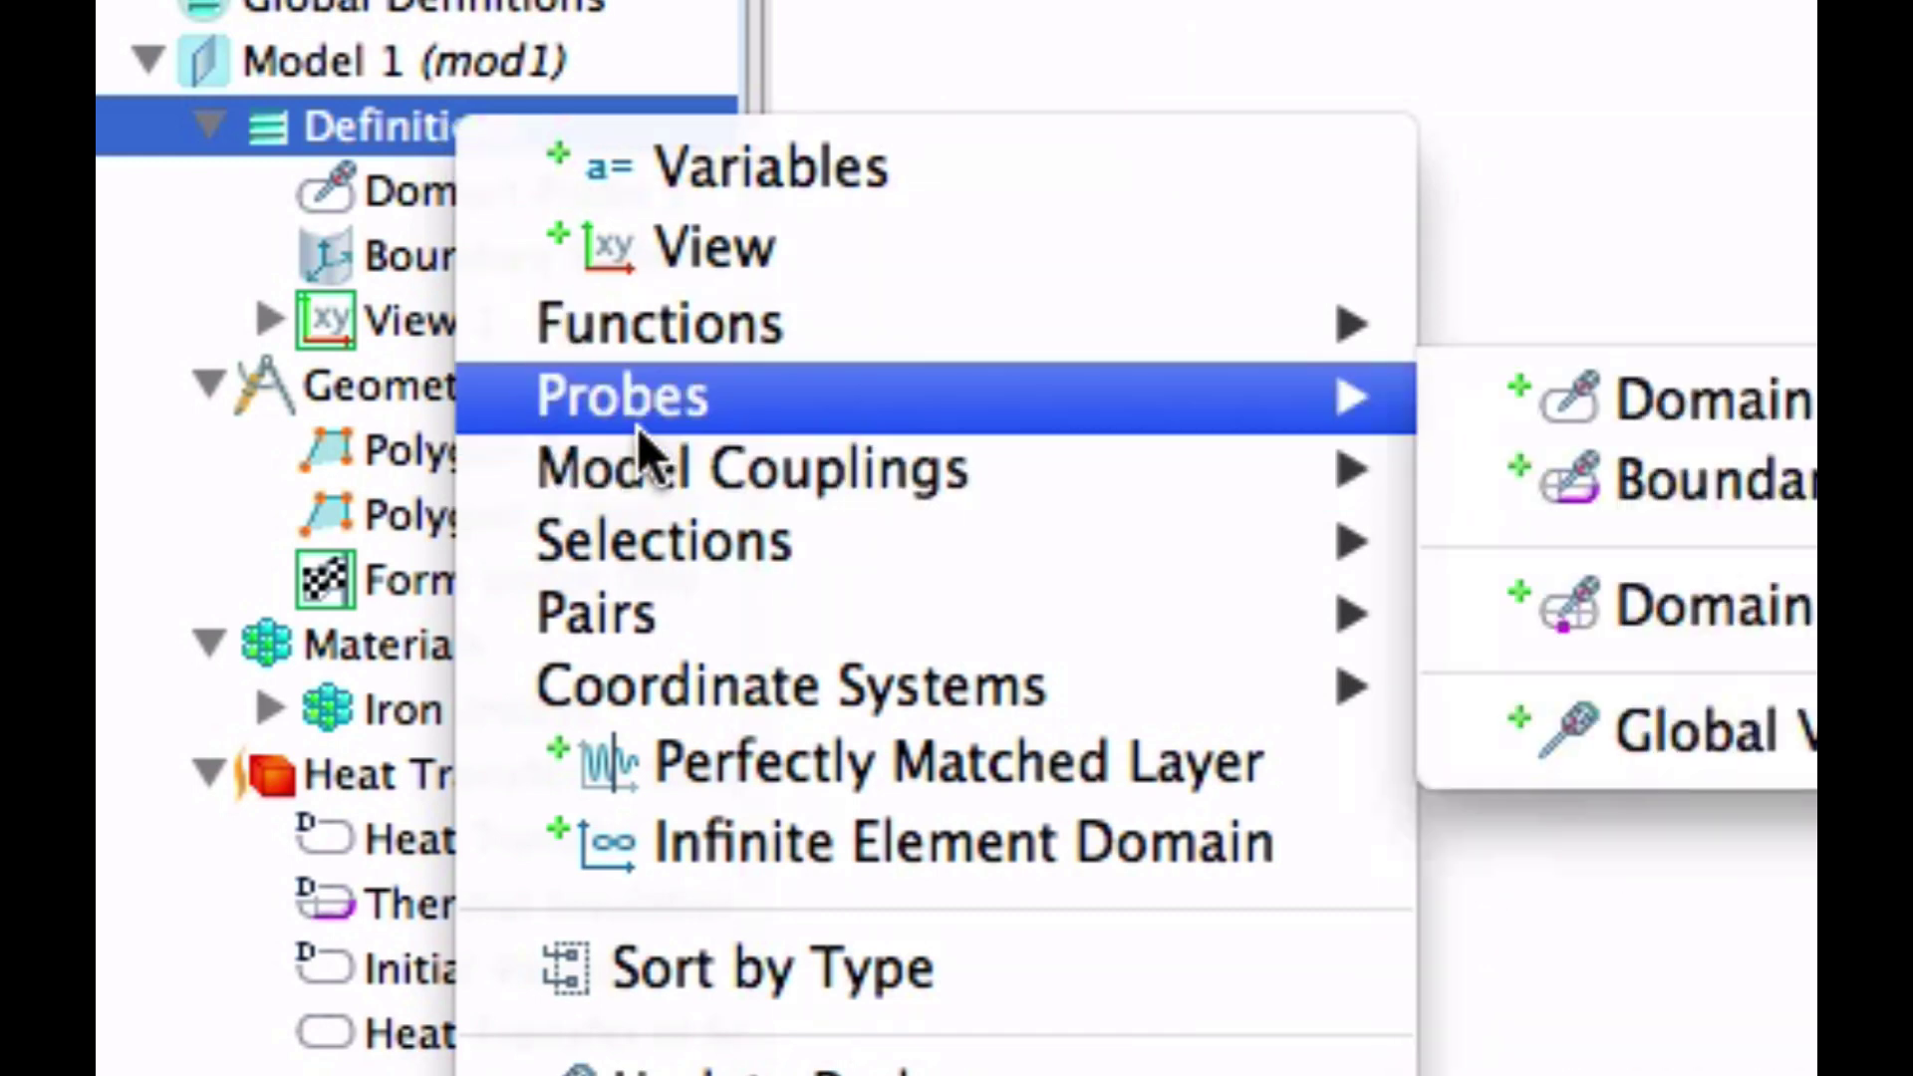
click(1793, 431)
click(1652, 64)
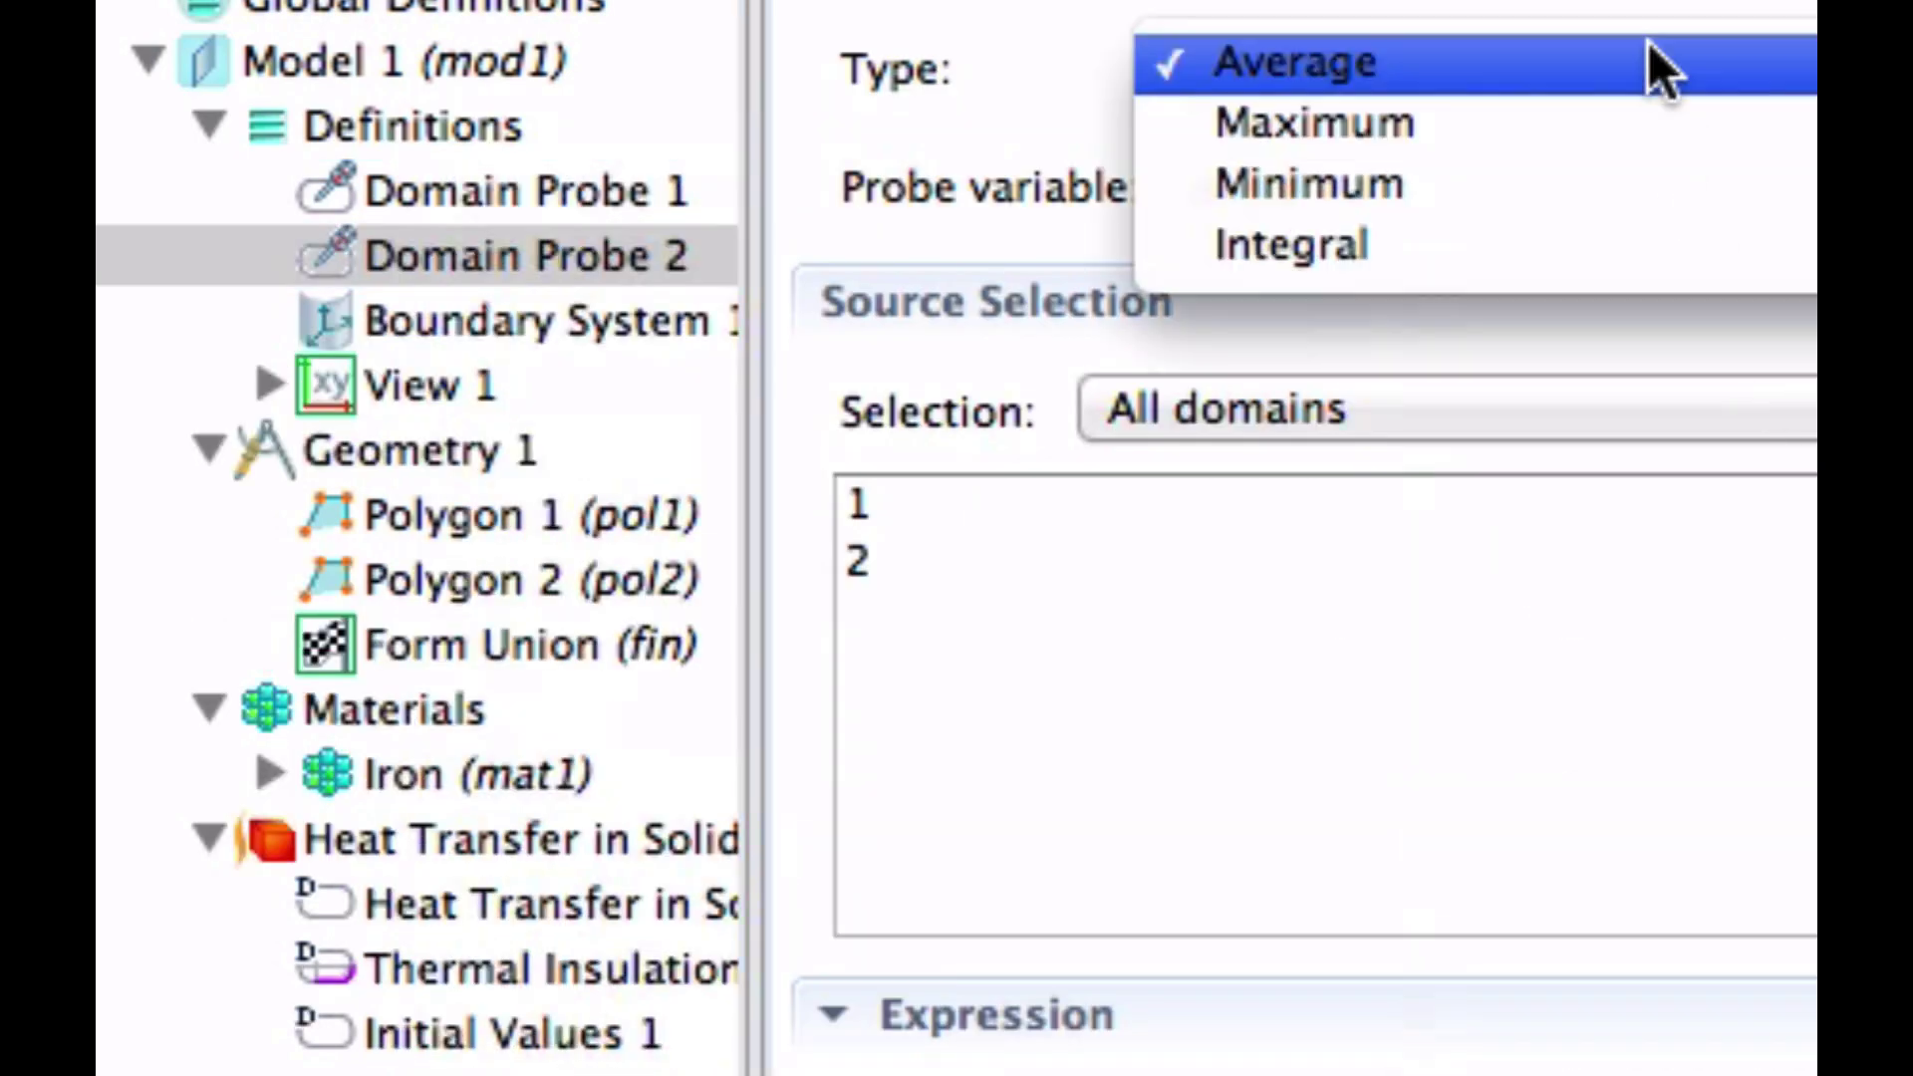
click(1644, 126)
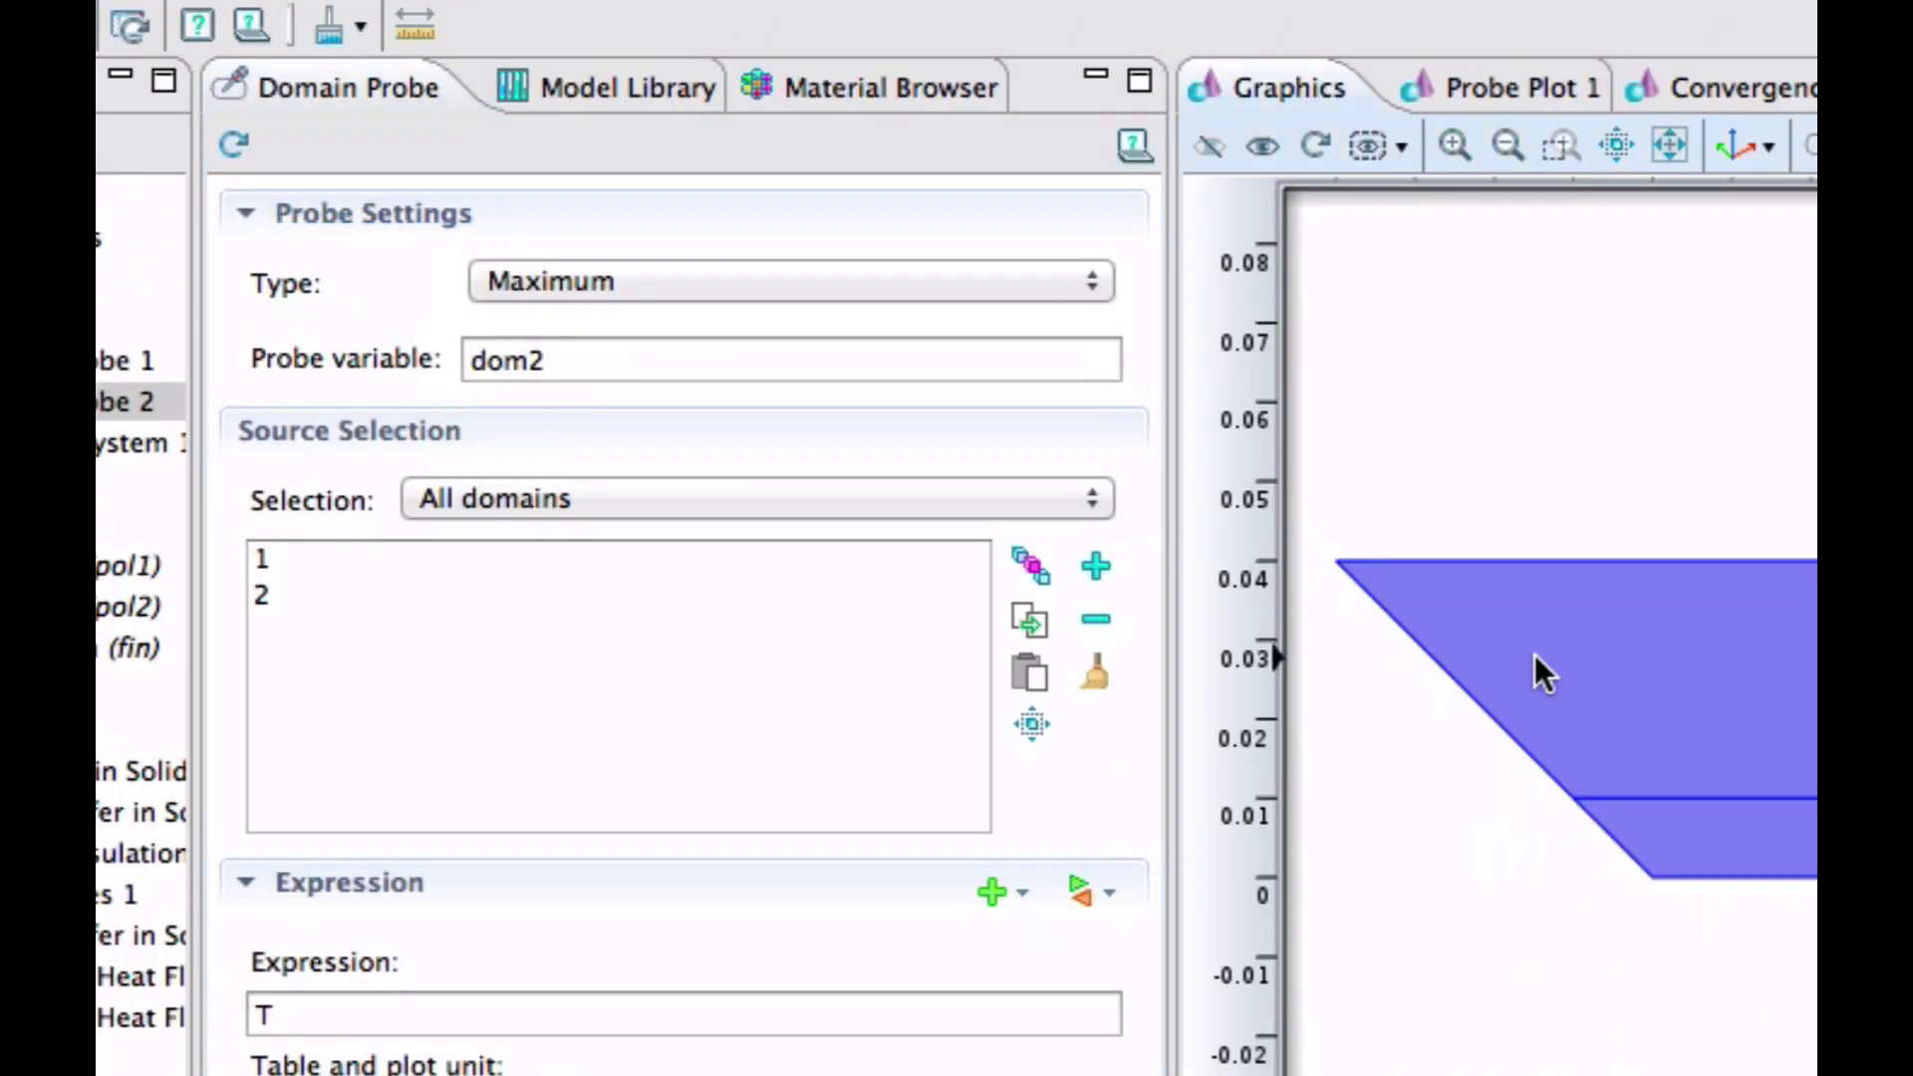
click(1542, 676)
click(1097, 618)
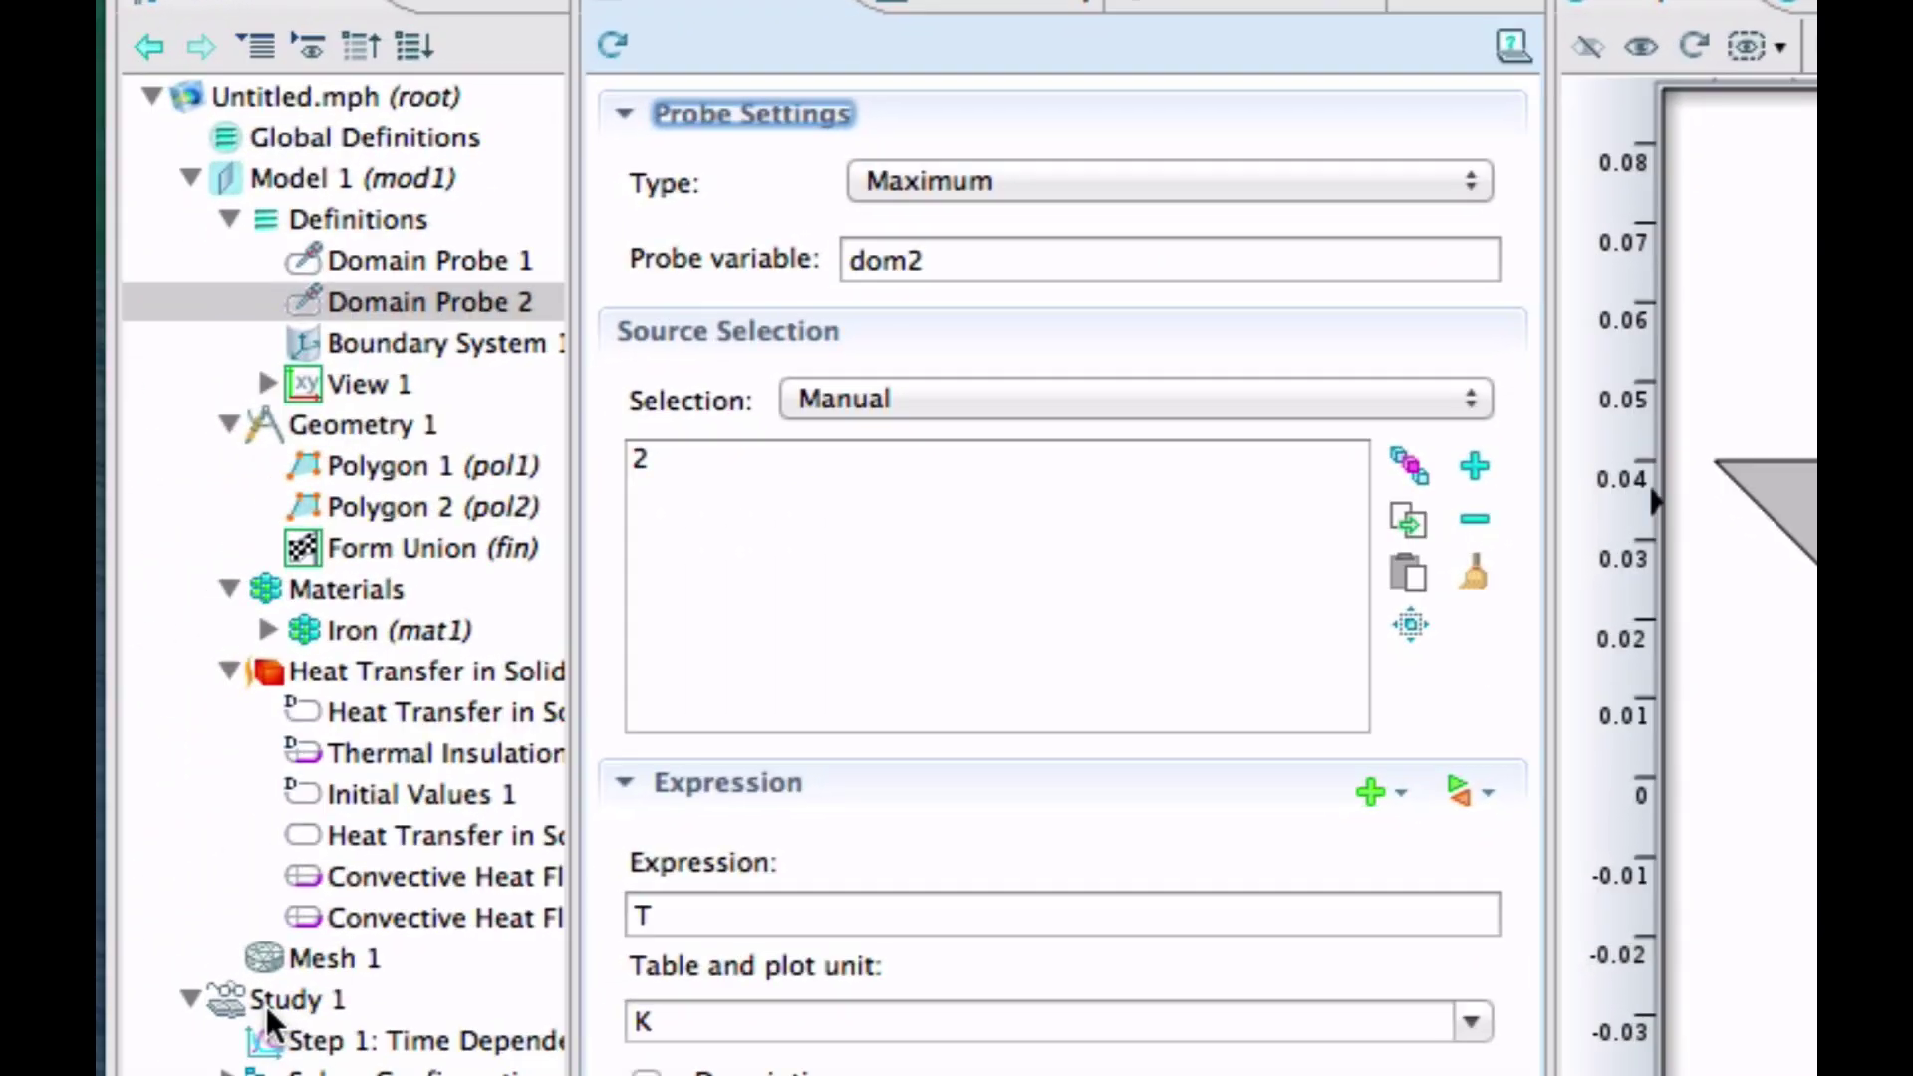
click(269, 1009)
click(690, 42)
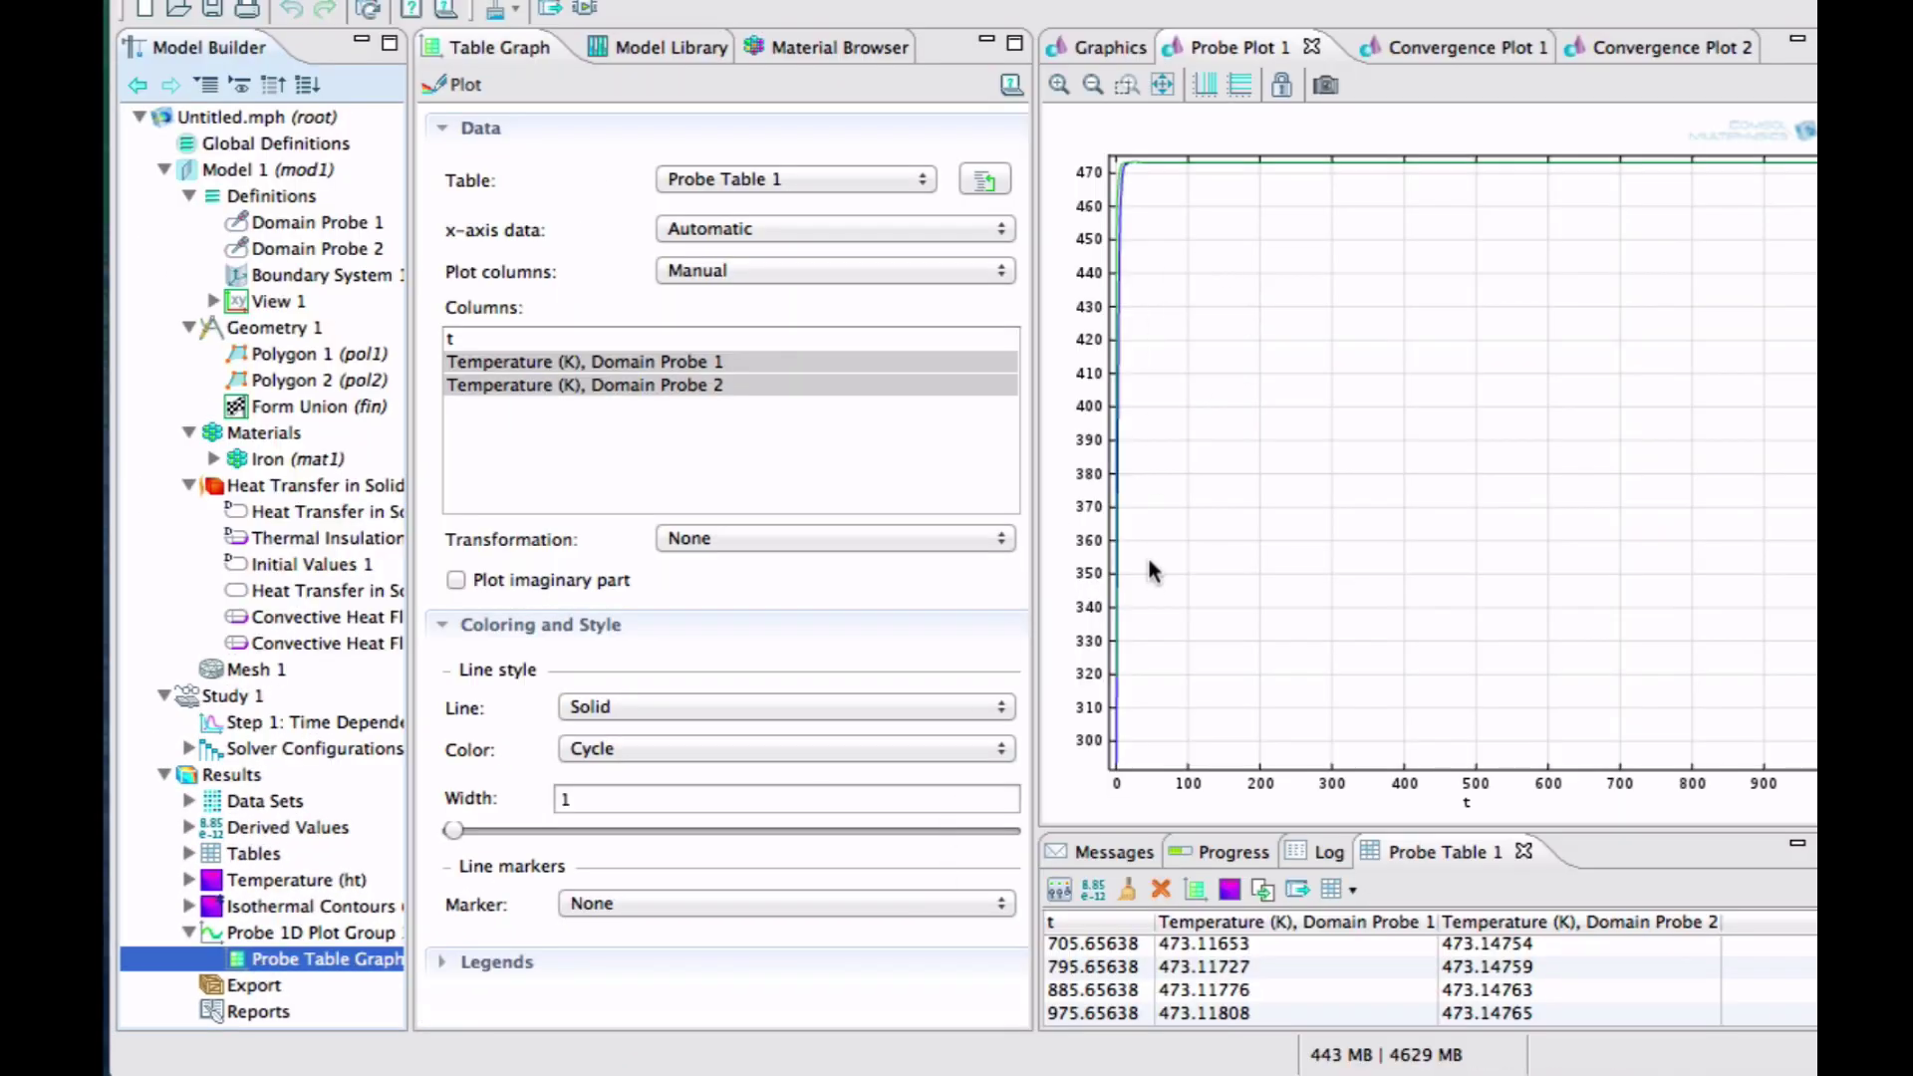
- Zoom box the probe plot onto the first seconds of the time axis
click(1118, 87)
drag(1110, 149, 1138, 768)
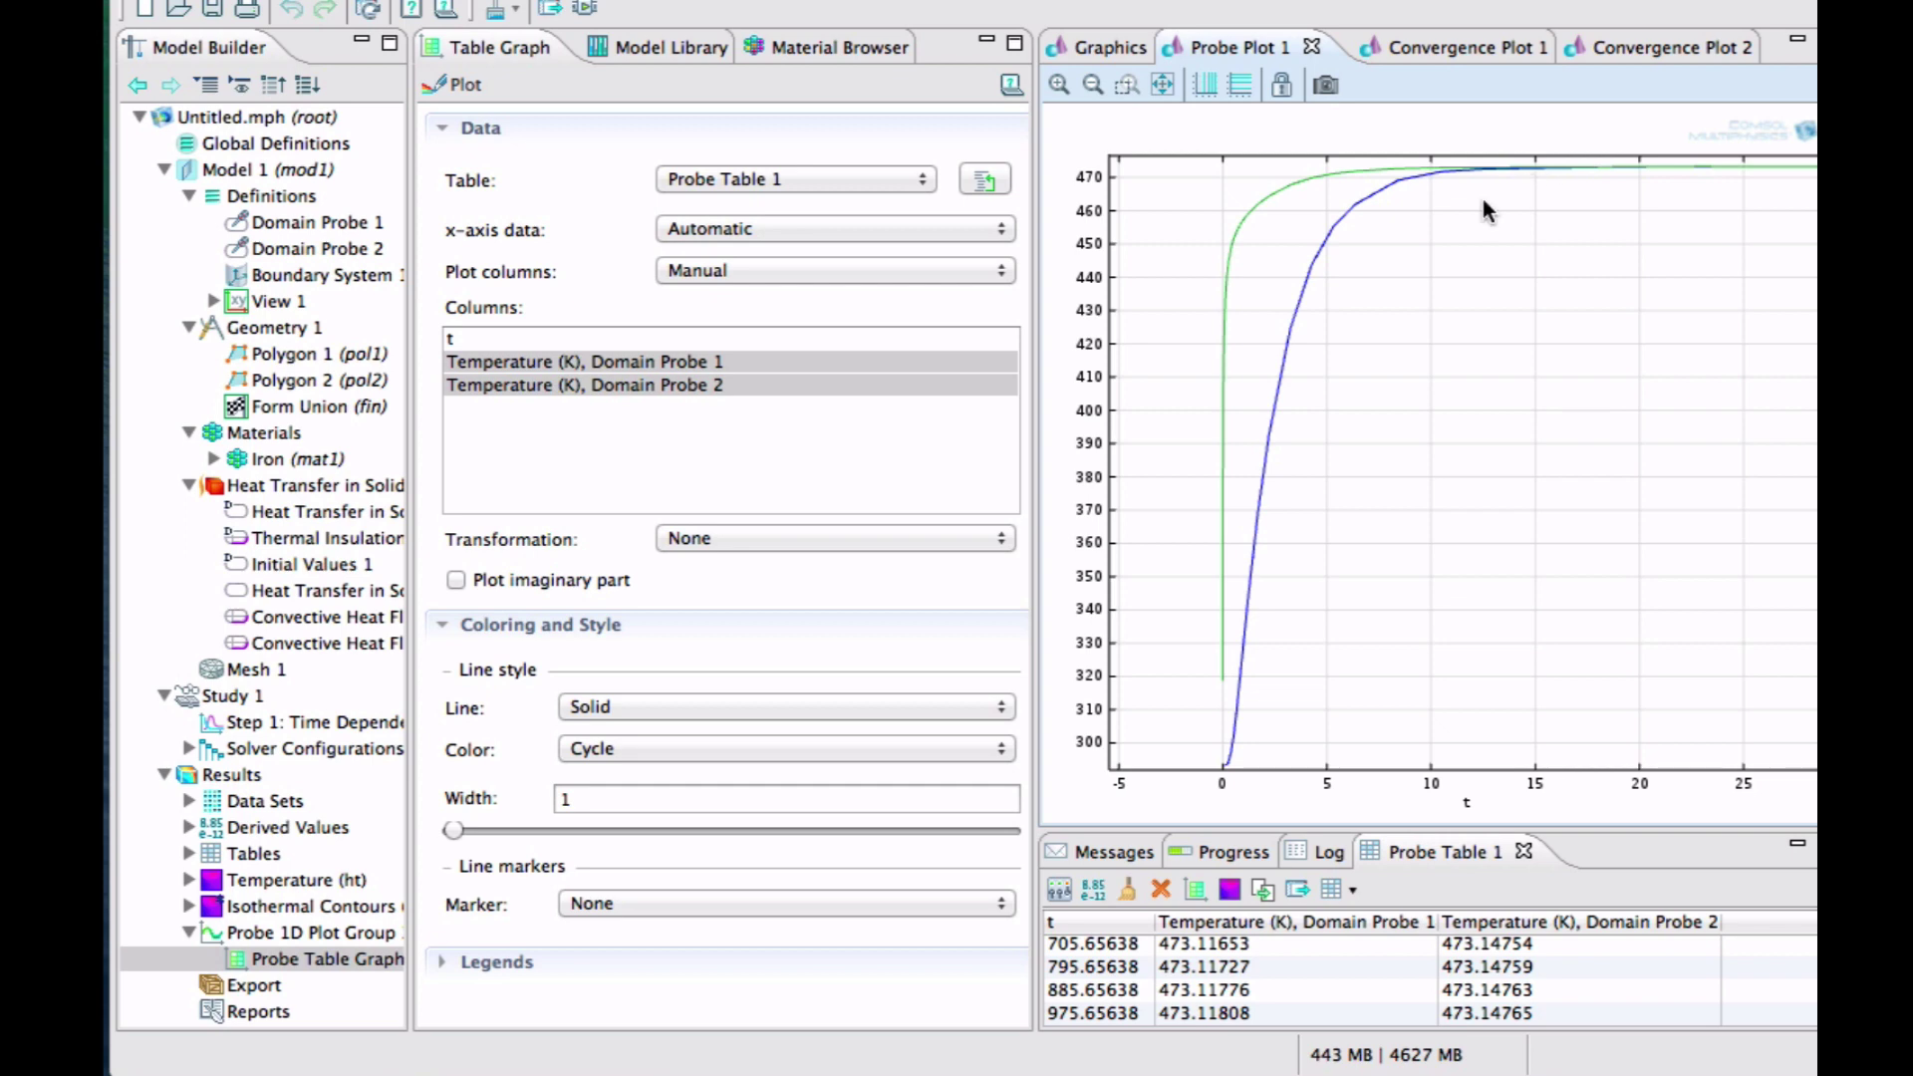
- Create a 1D Plot Group with a Line Graph on boundaries 1 and 3, then plot temperature
click(215, 774)
right_click(213, 768)
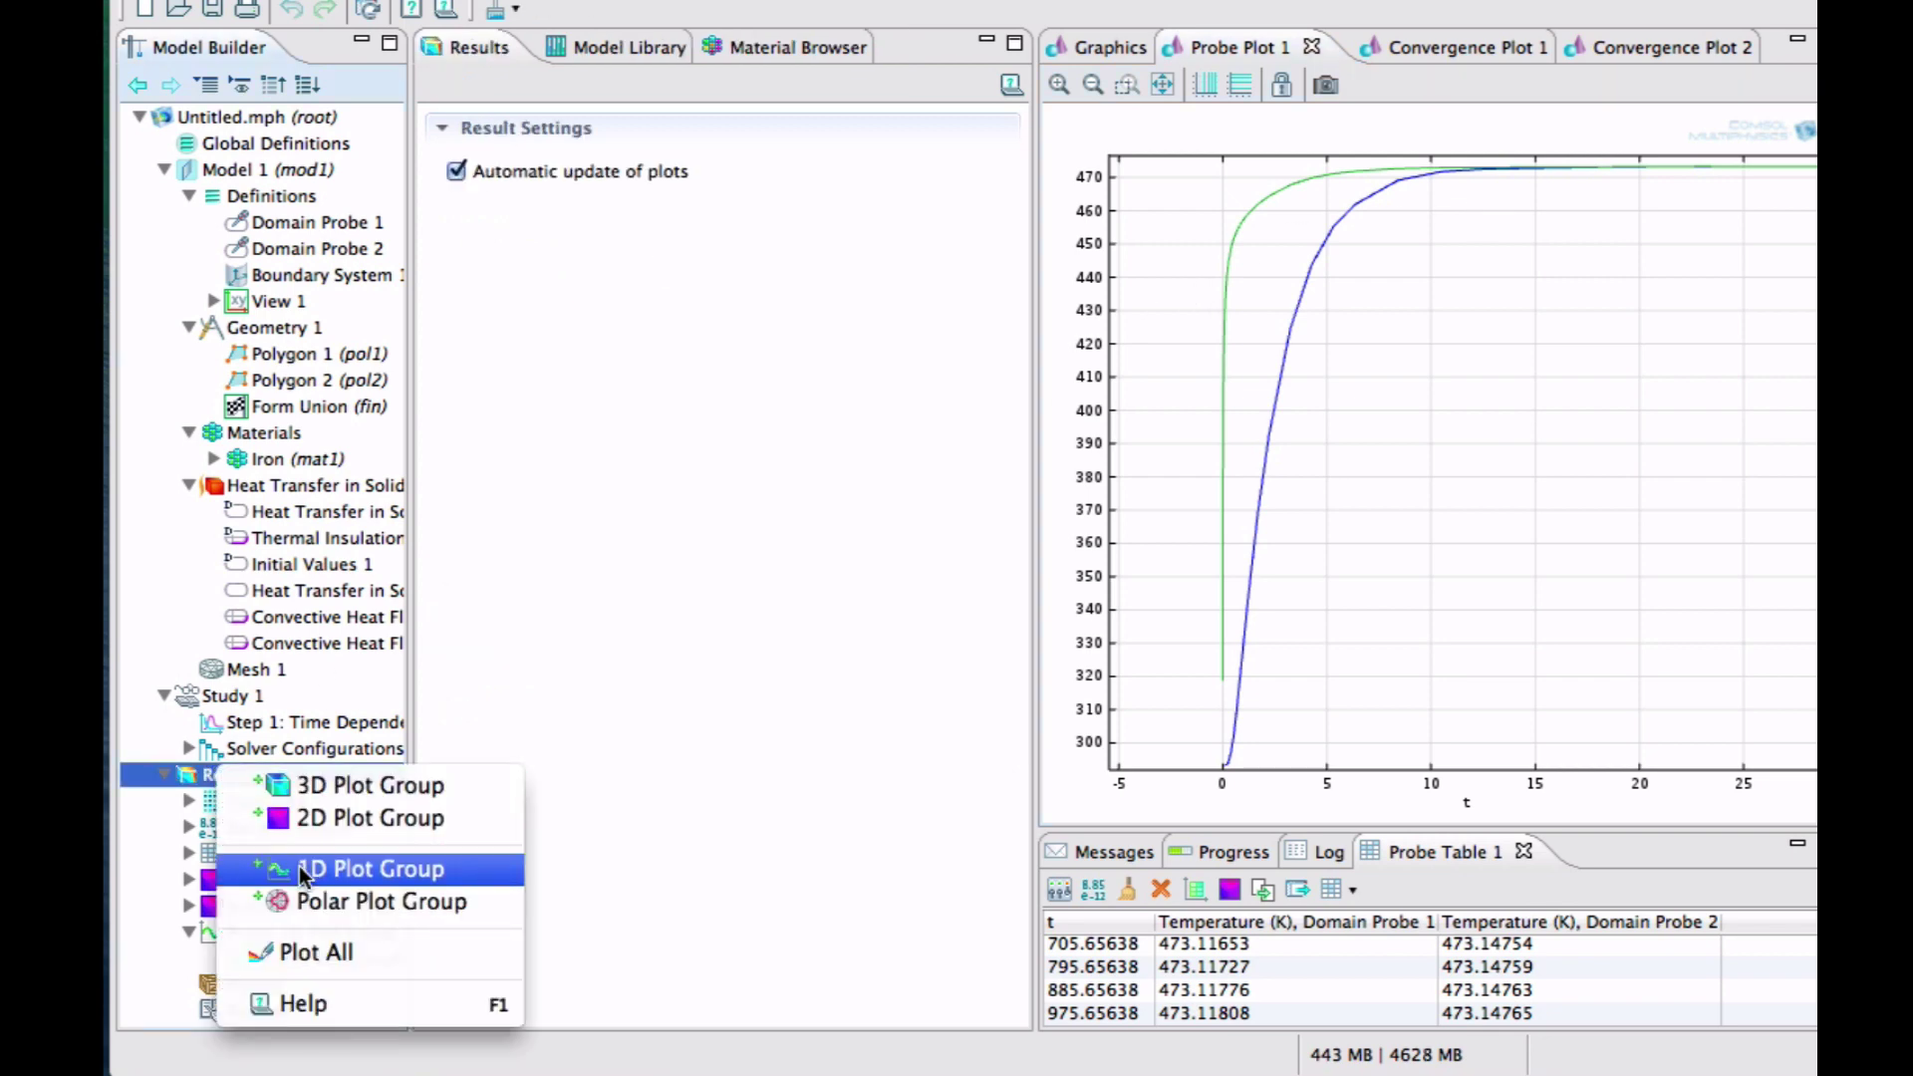
click(299, 867)
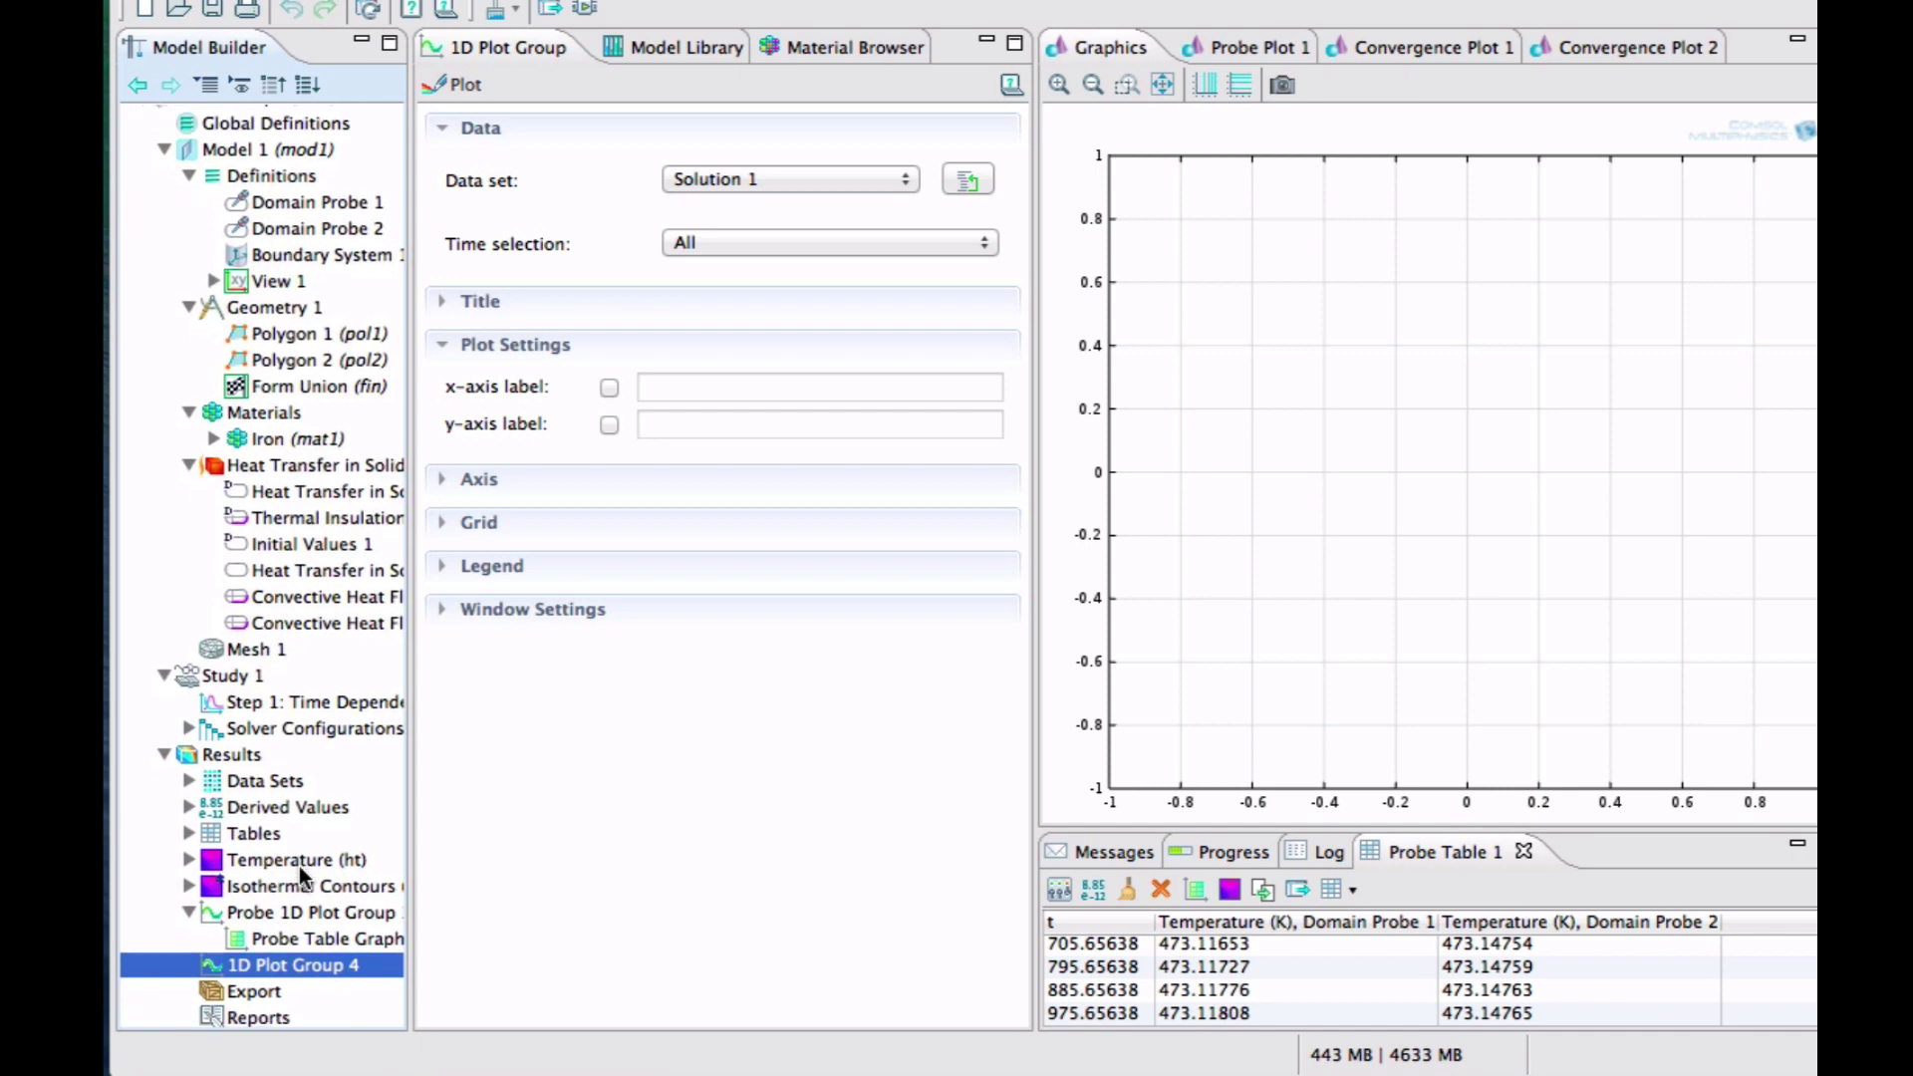
right_click(232, 972)
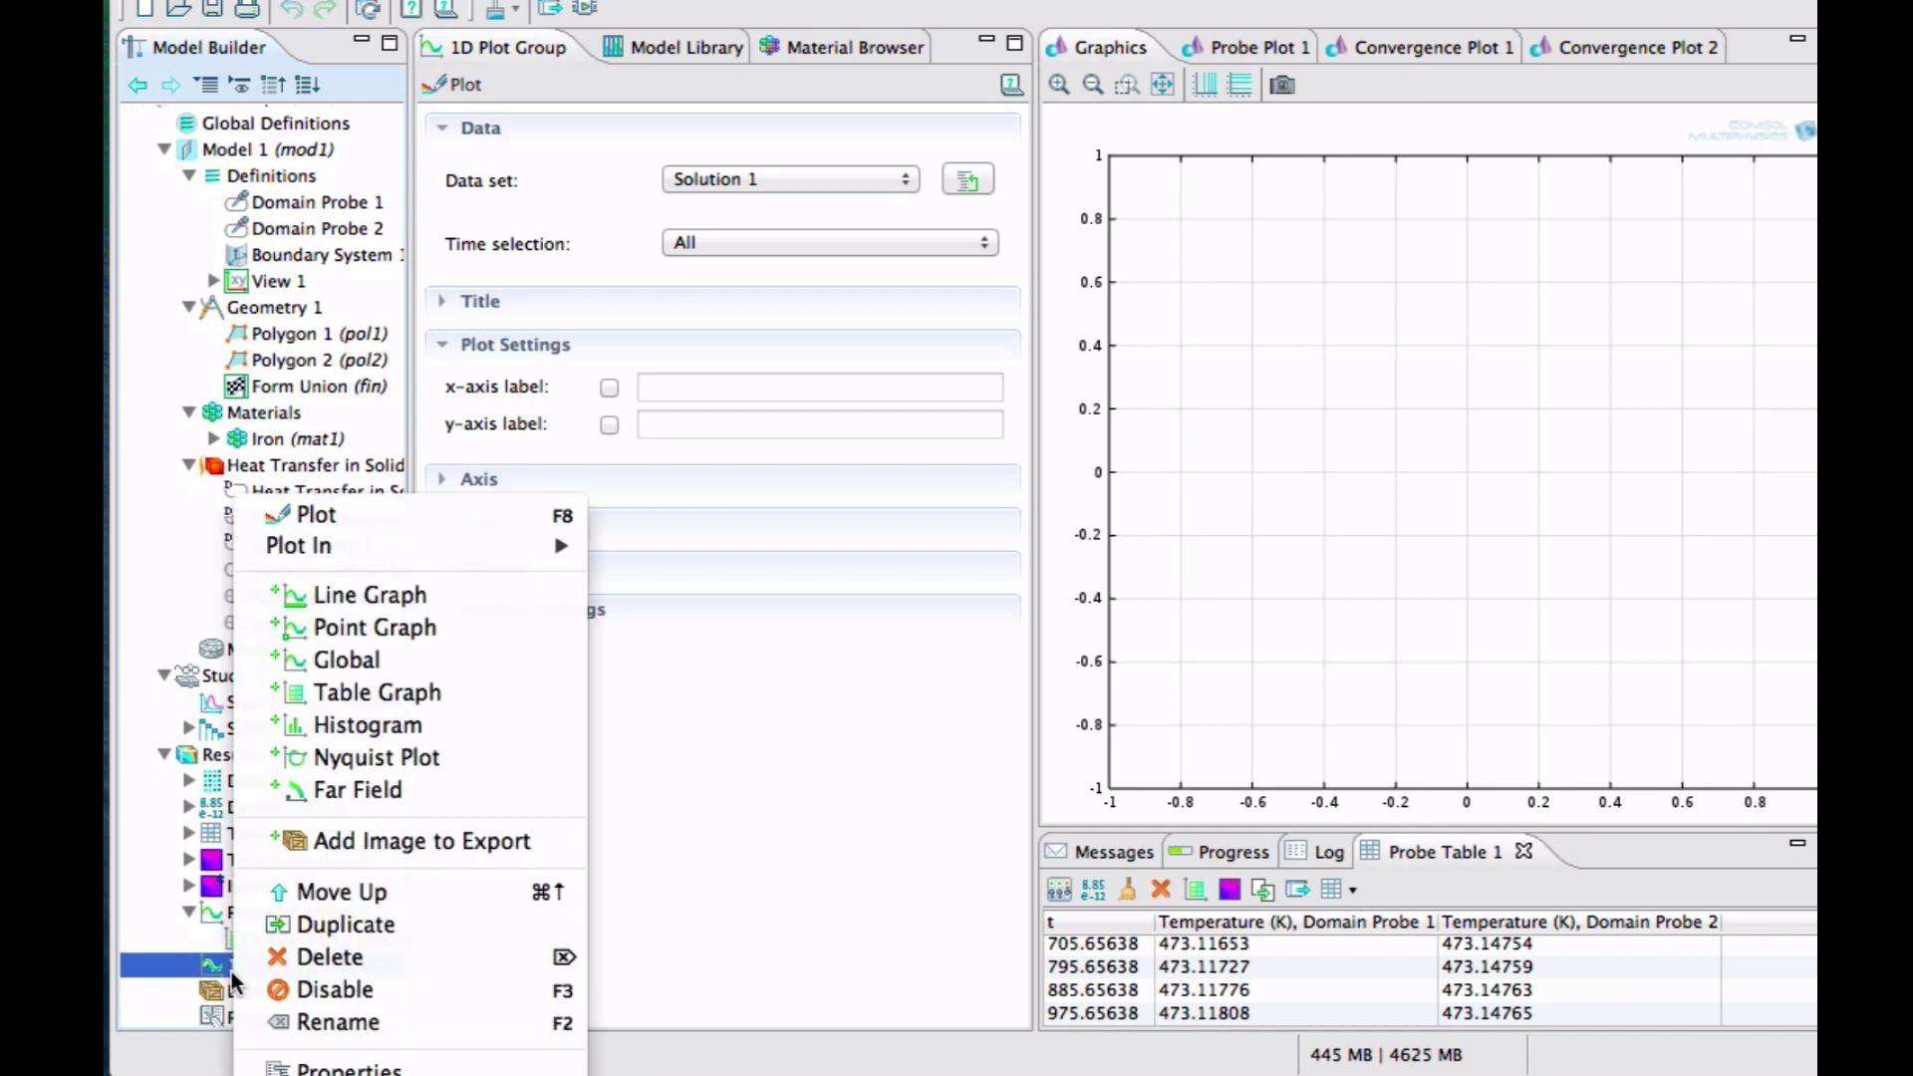
click(441, 594)
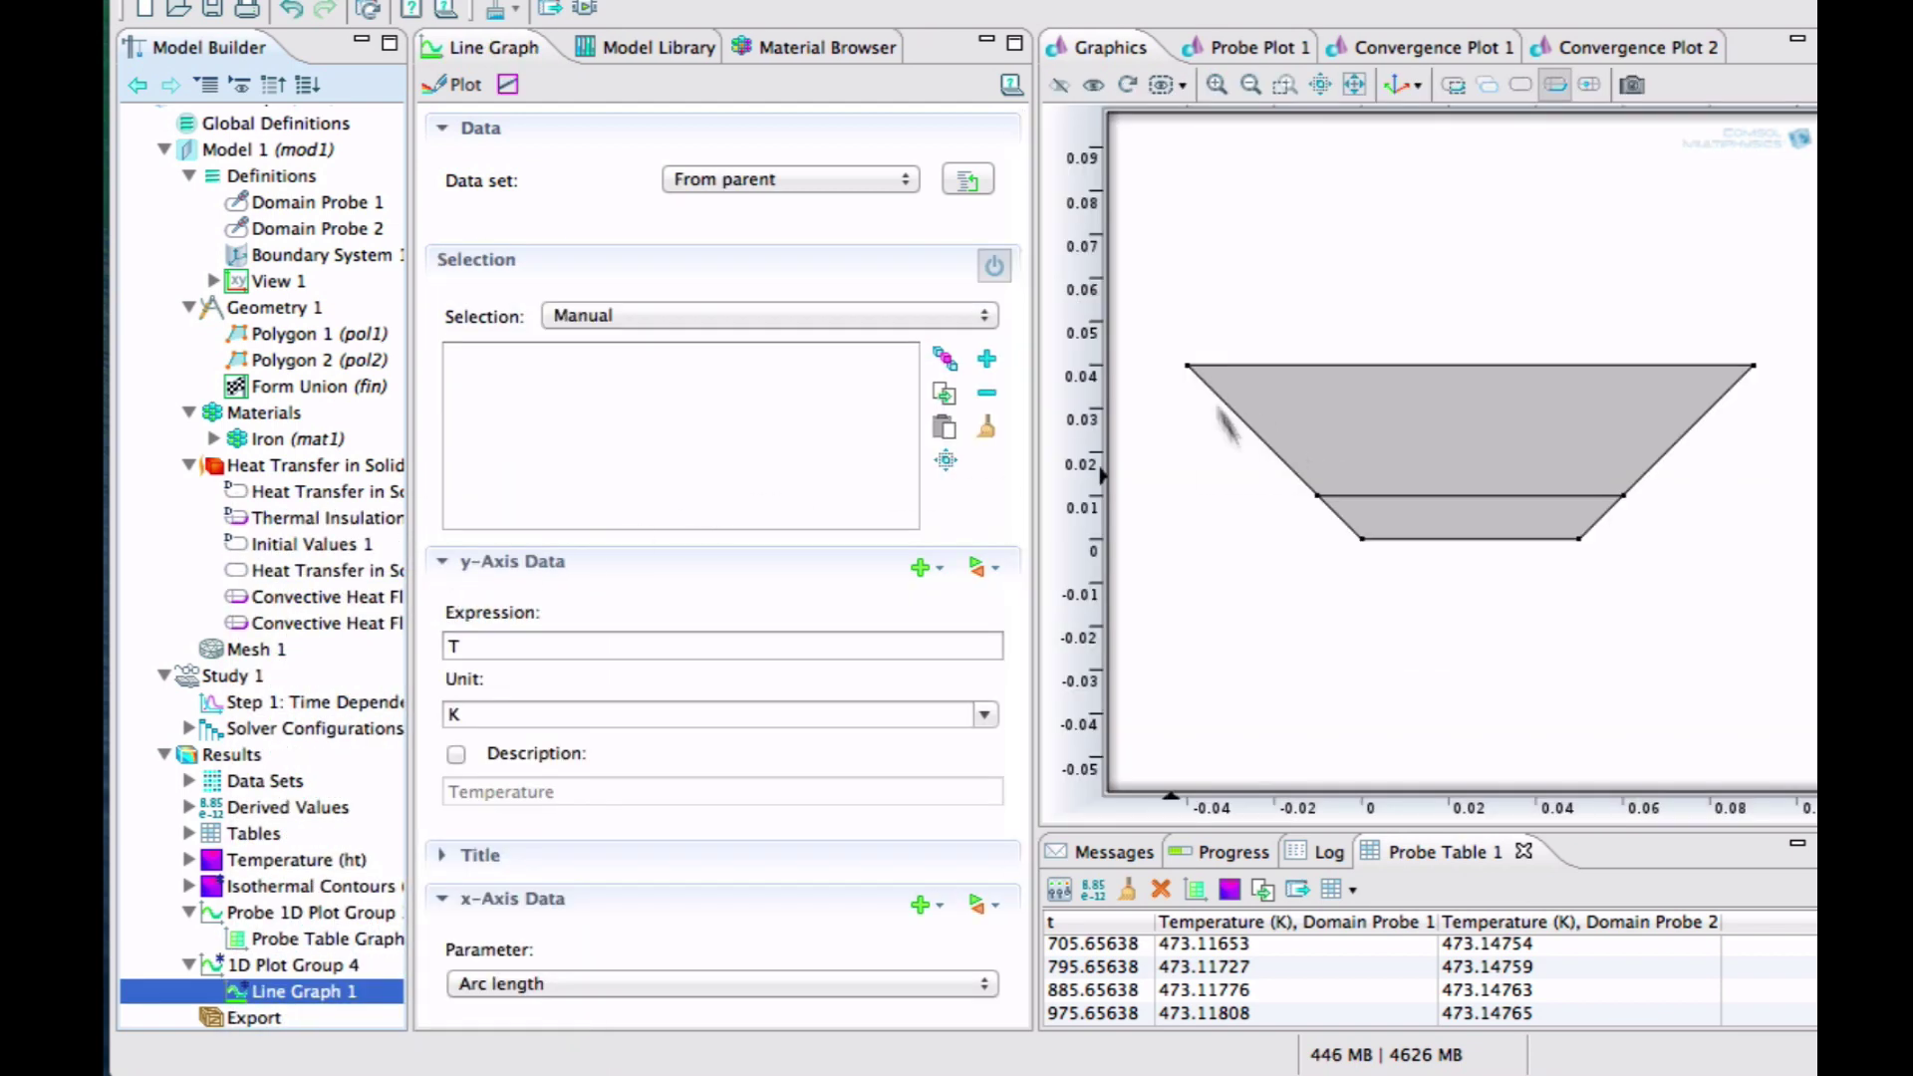
click(1285, 468)
click(1338, 519)
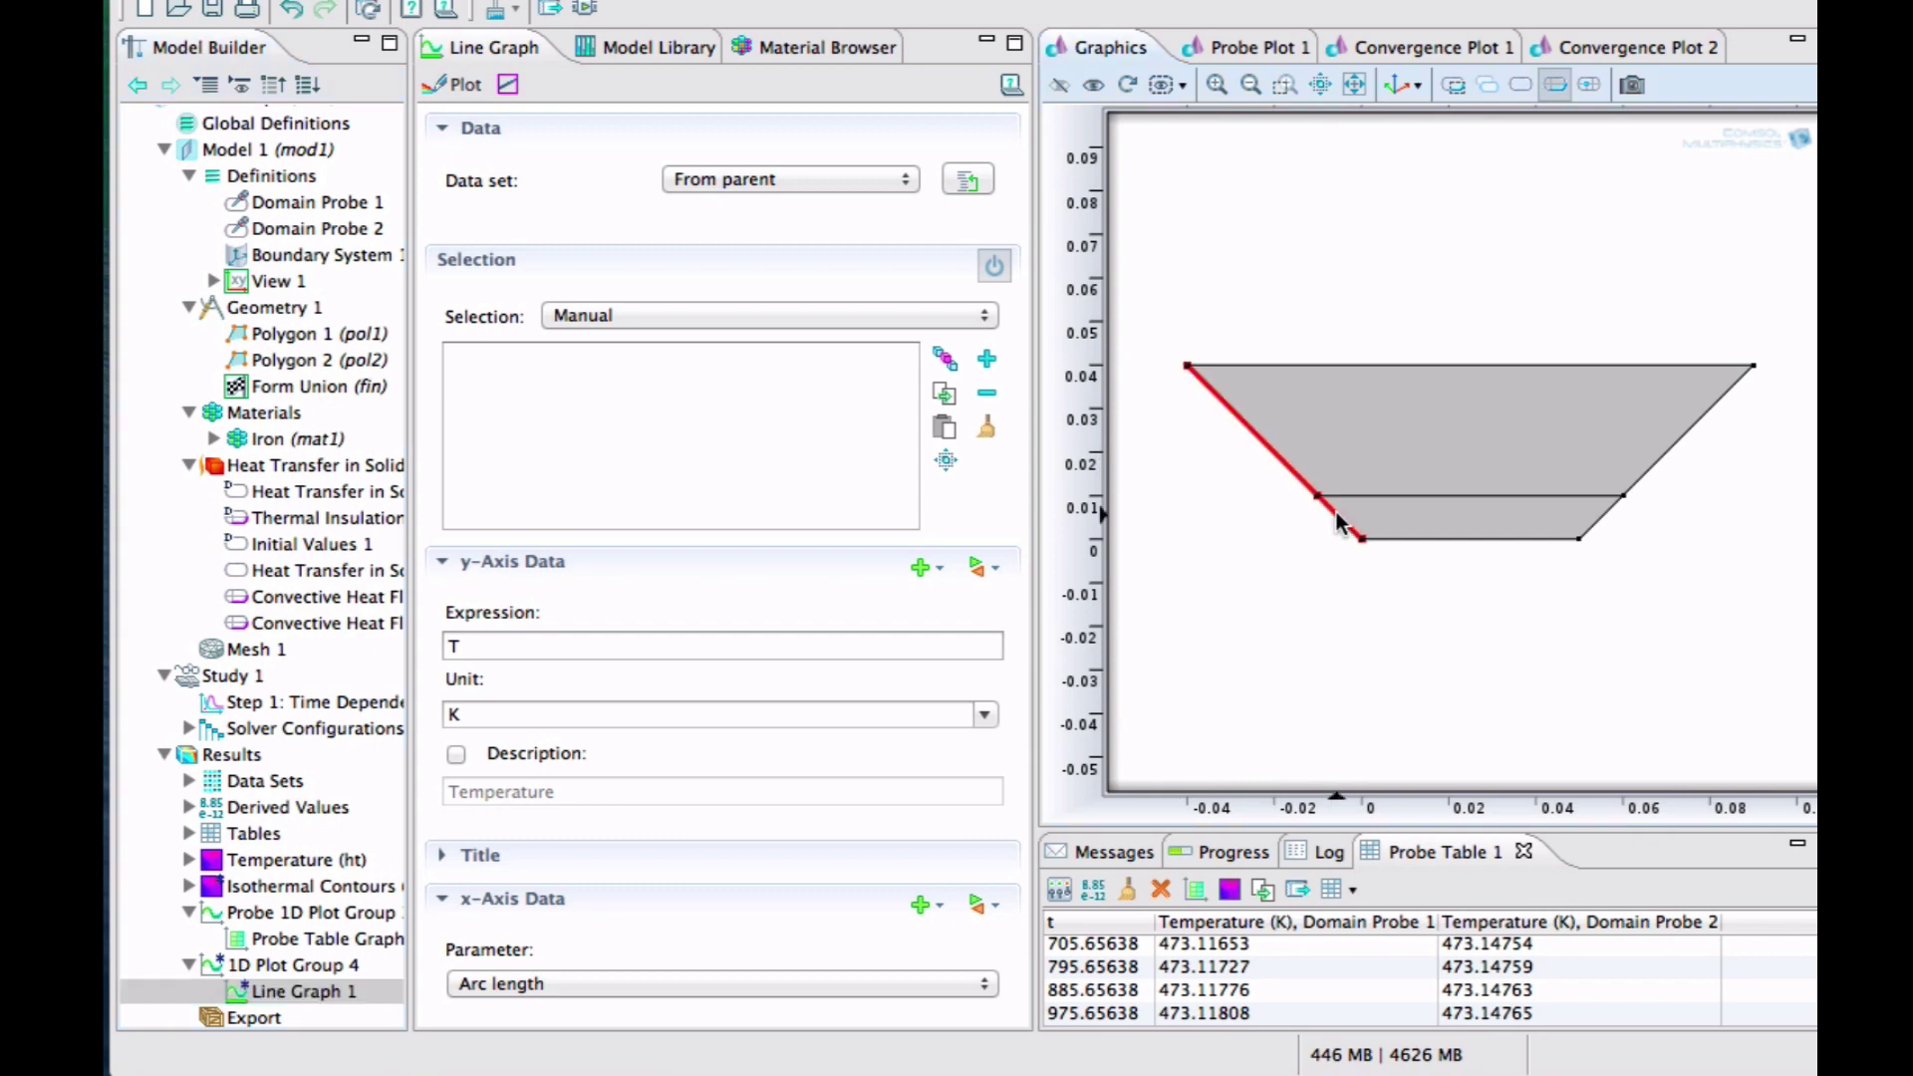
click(987, 363)
click(450, 83)
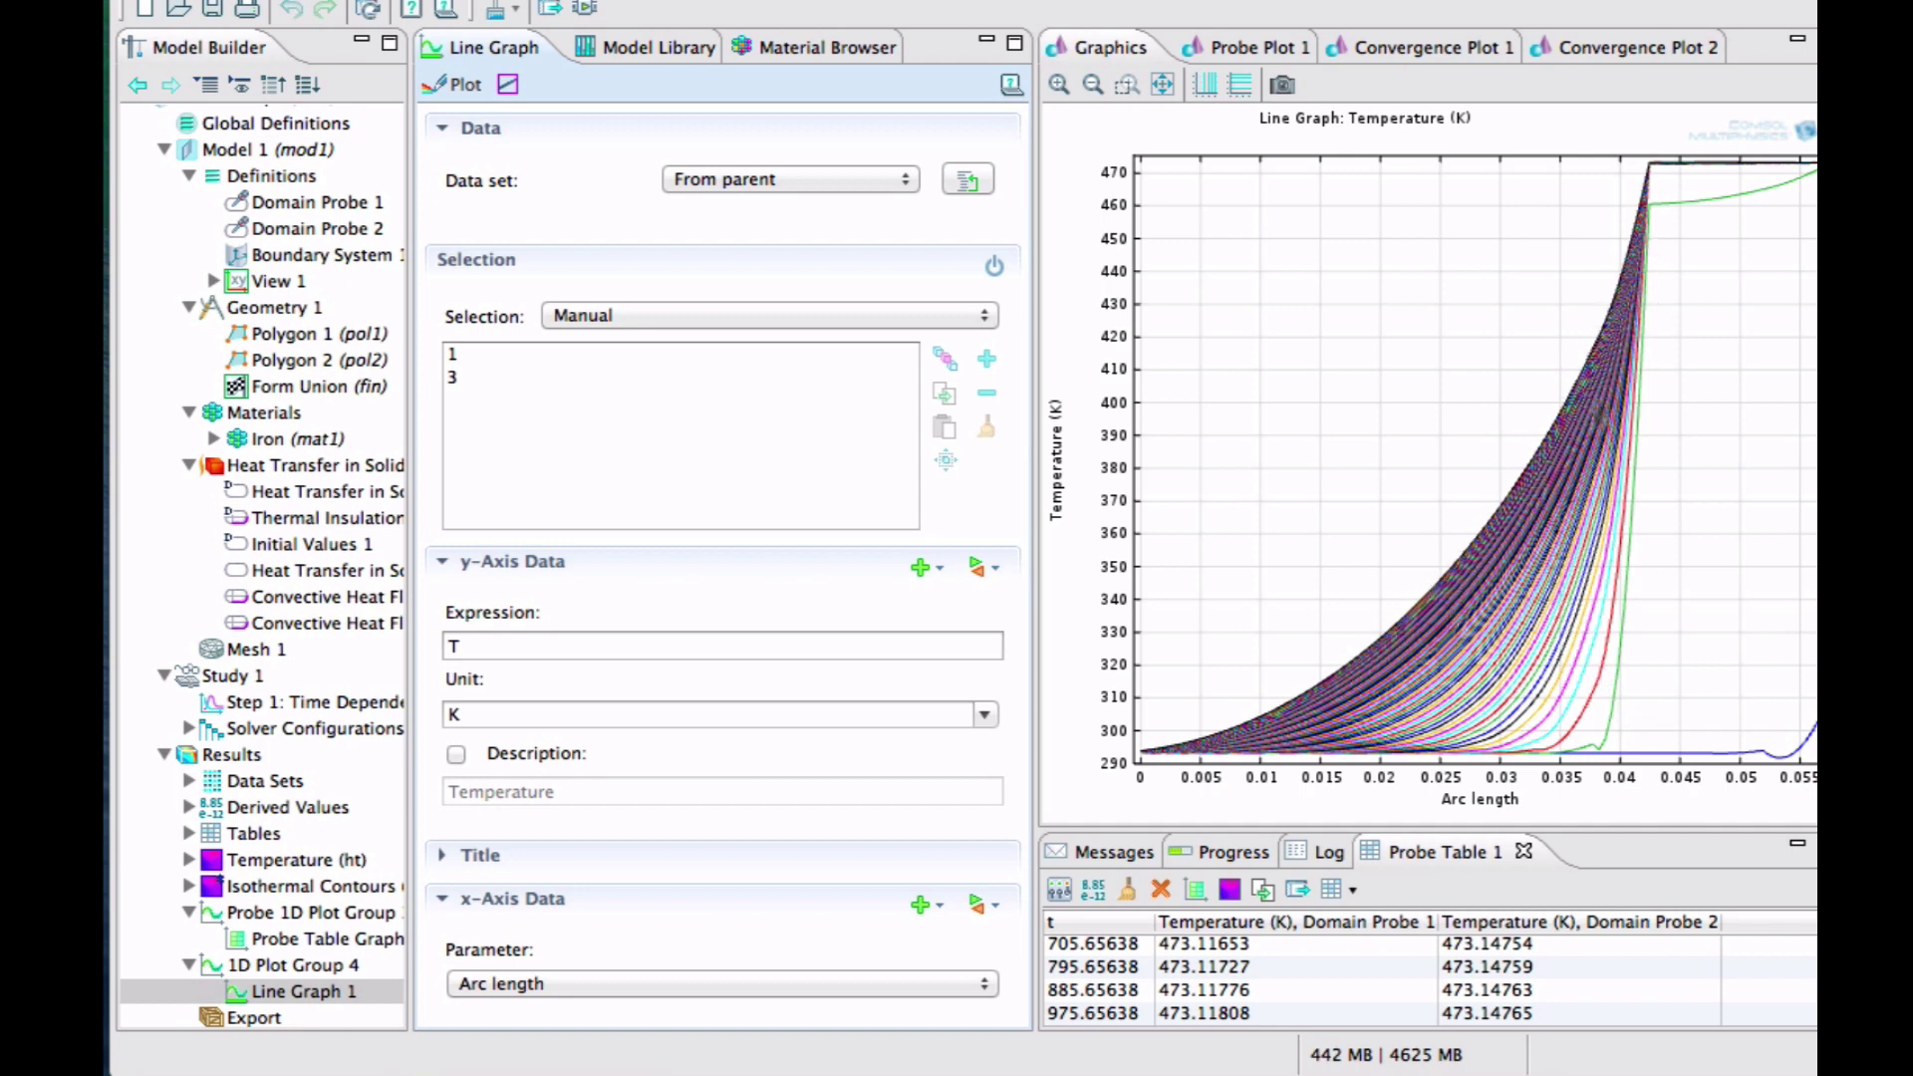
- Add 1D Plot Group 5 with a Line Graph and draw a vertical cut line through the pipe wall
click(259, 748)
right_click(247, 744)
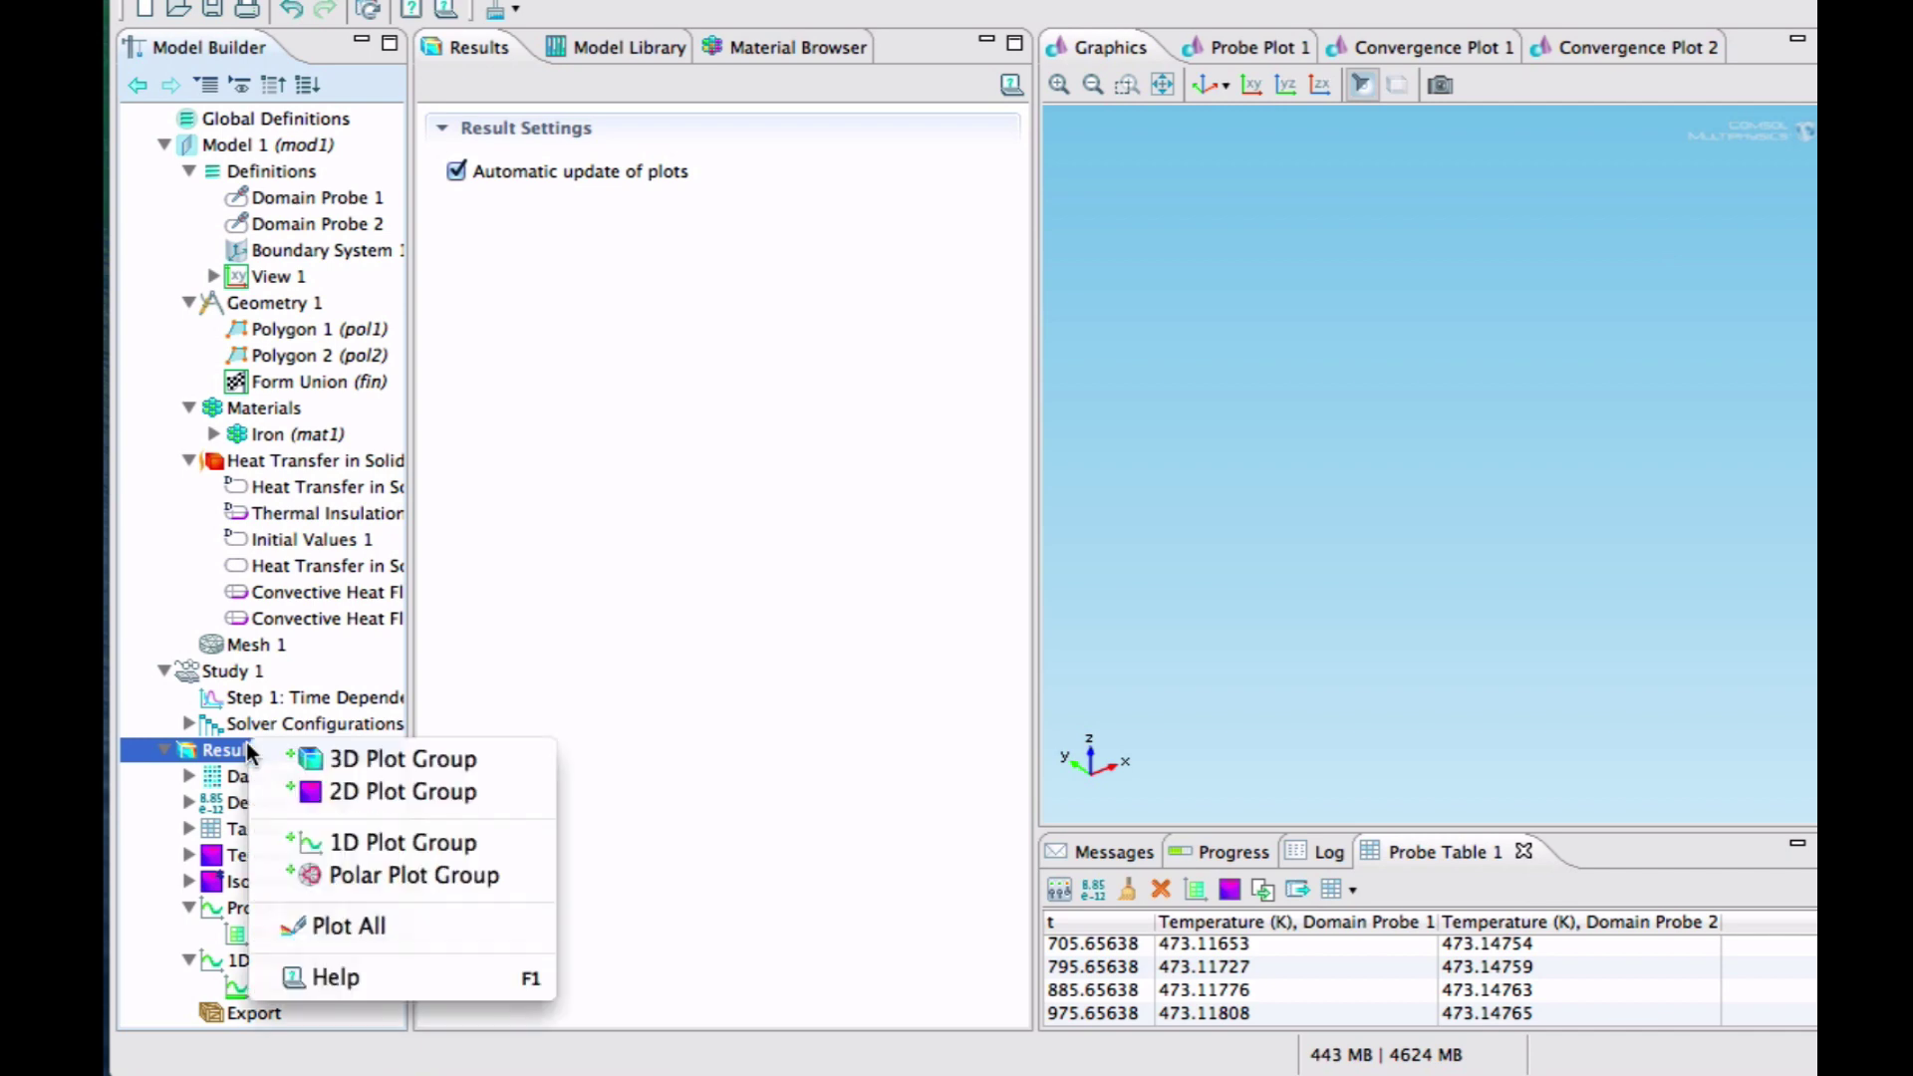
click(283, 841)
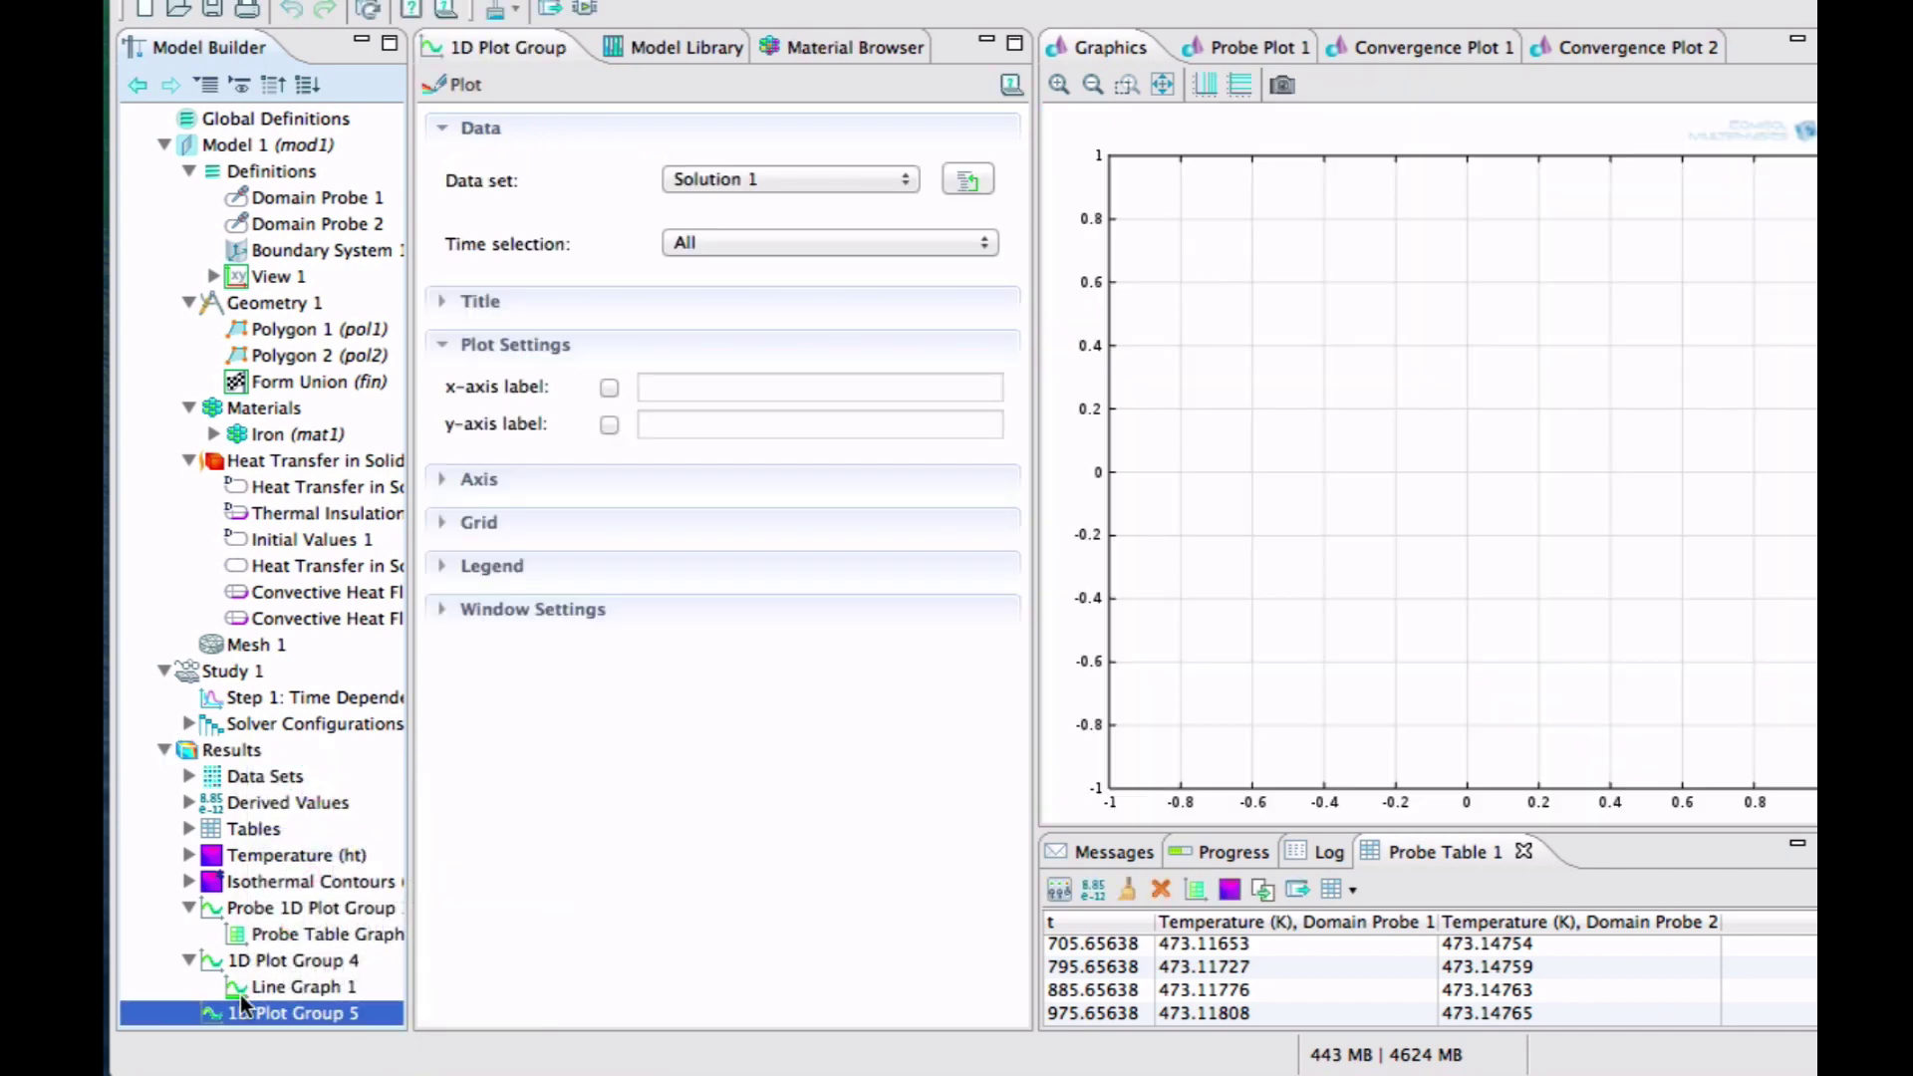
right_click(242, 1016)
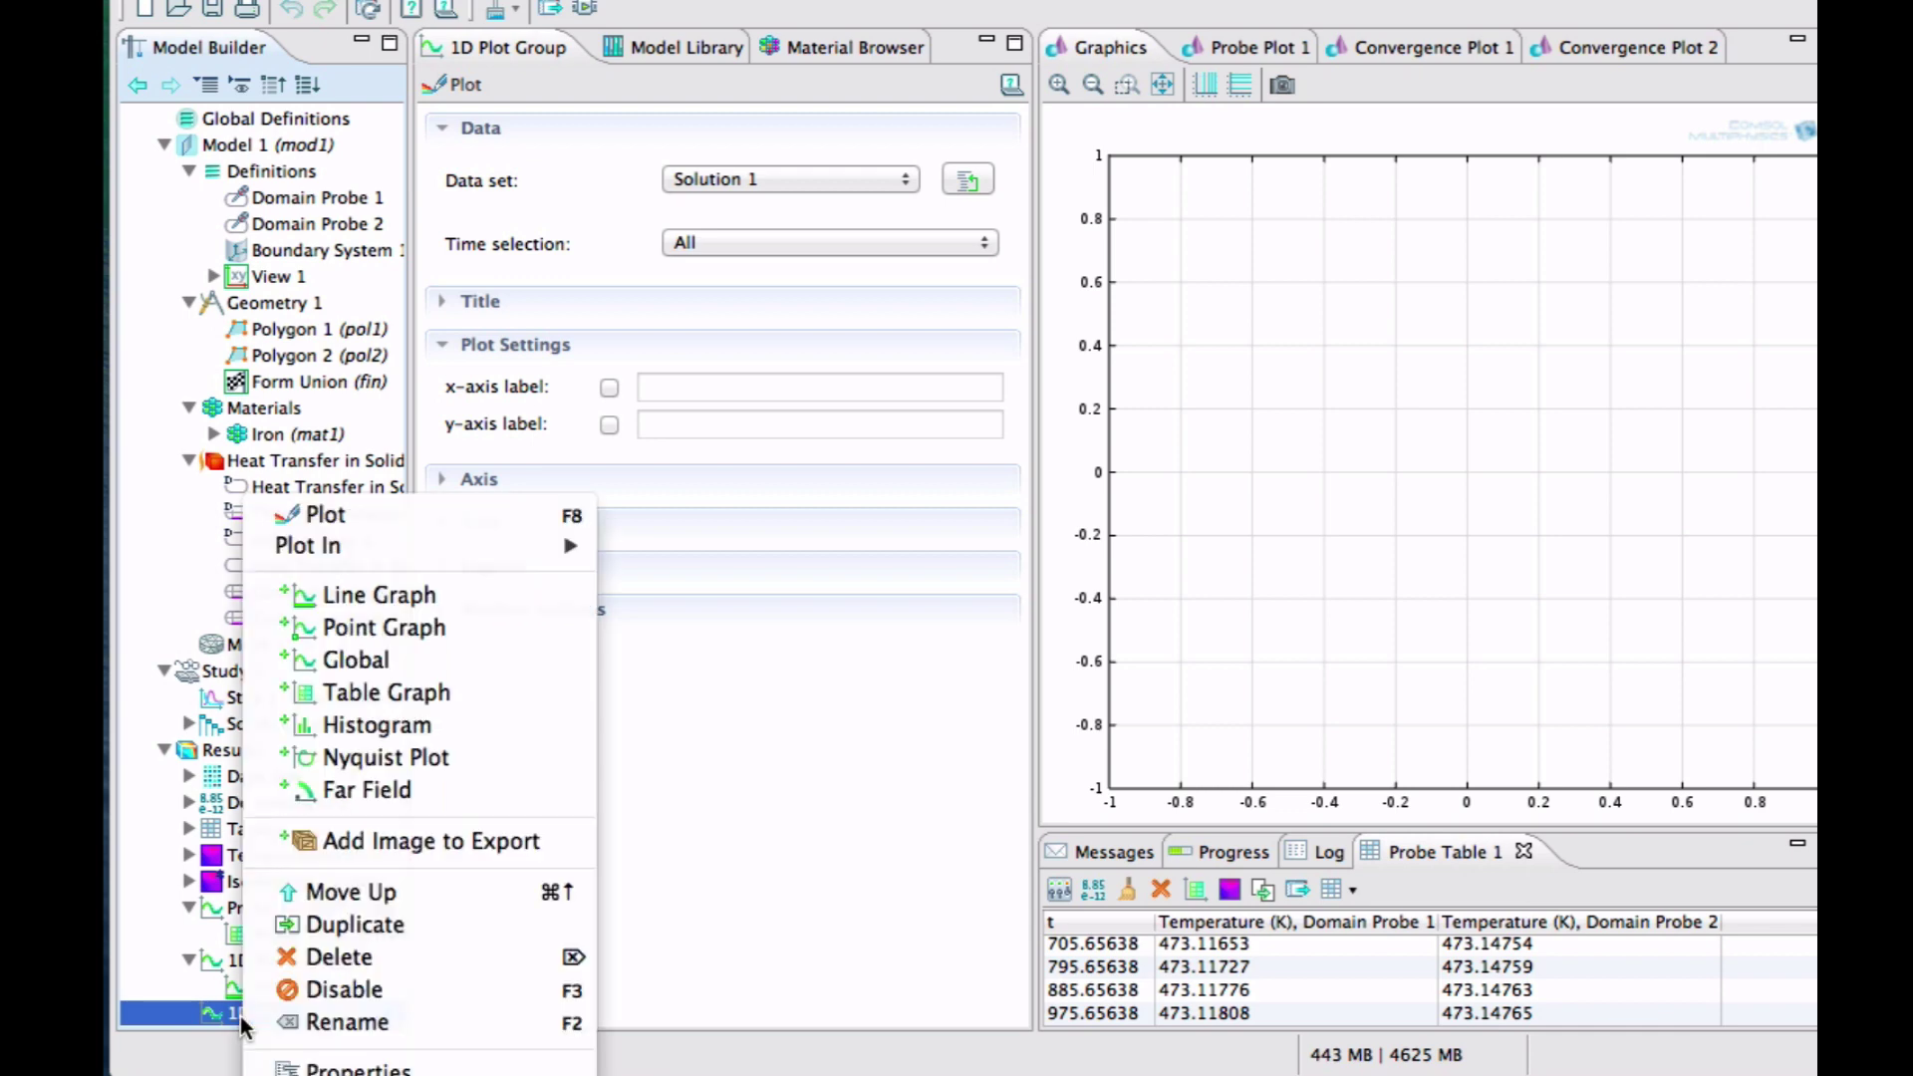
click(392, 589)
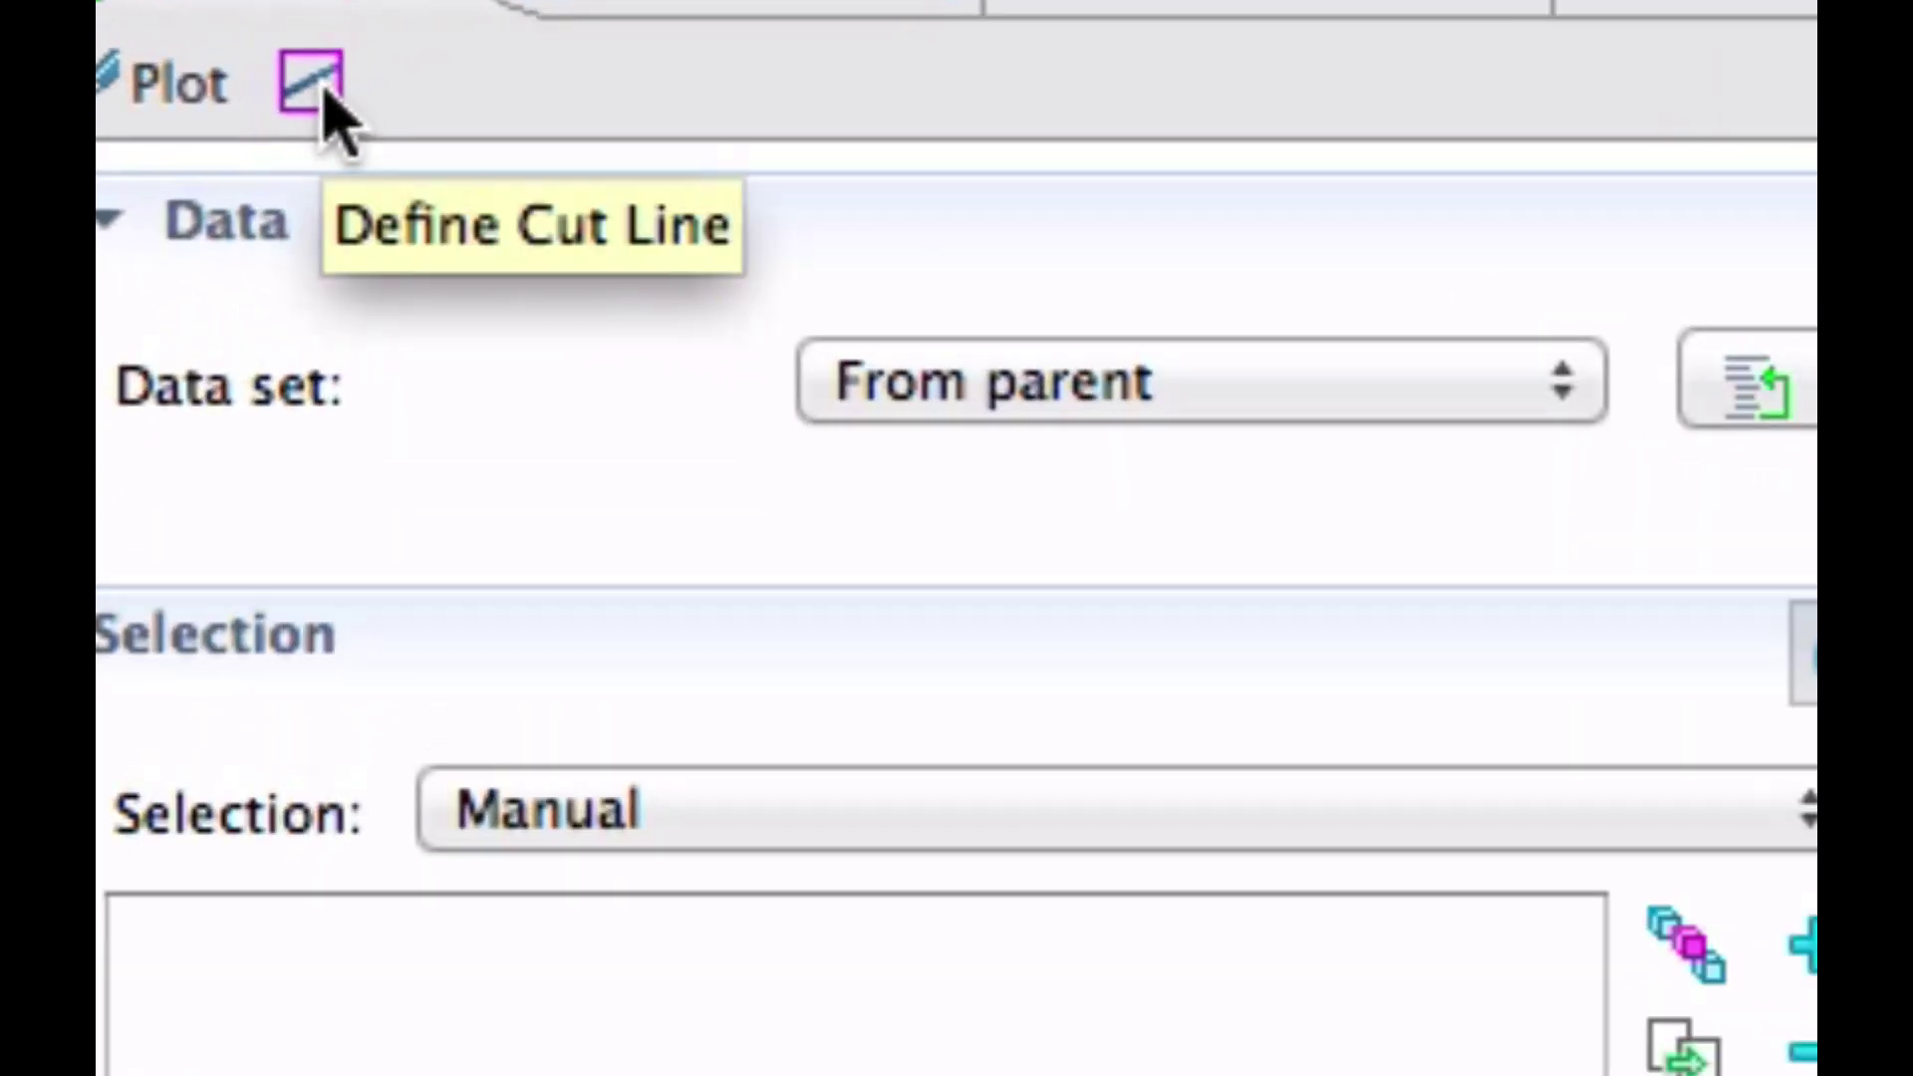
click(311, 84)
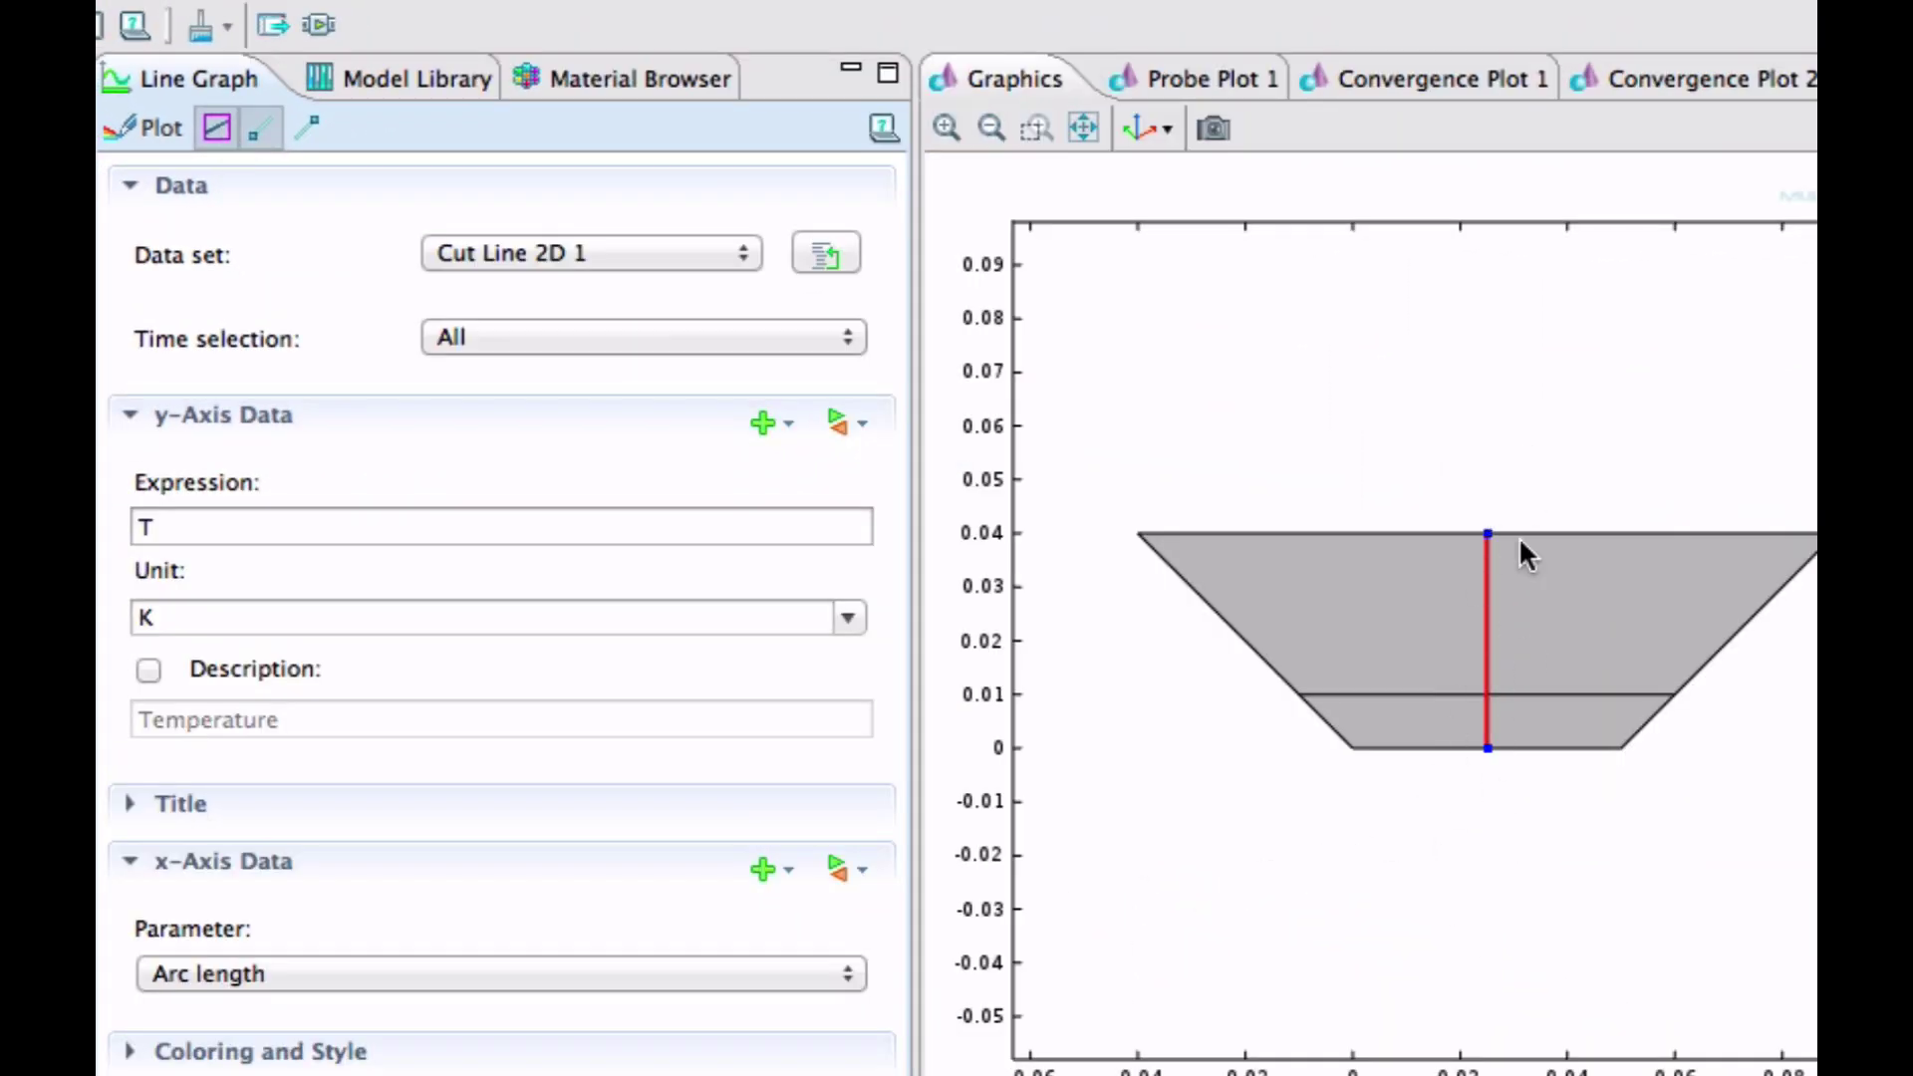
drag(1518, 536, 1488, 654)
drag(1482, 564, 1773, 542)
drag(1565, 547, 1546, 525)
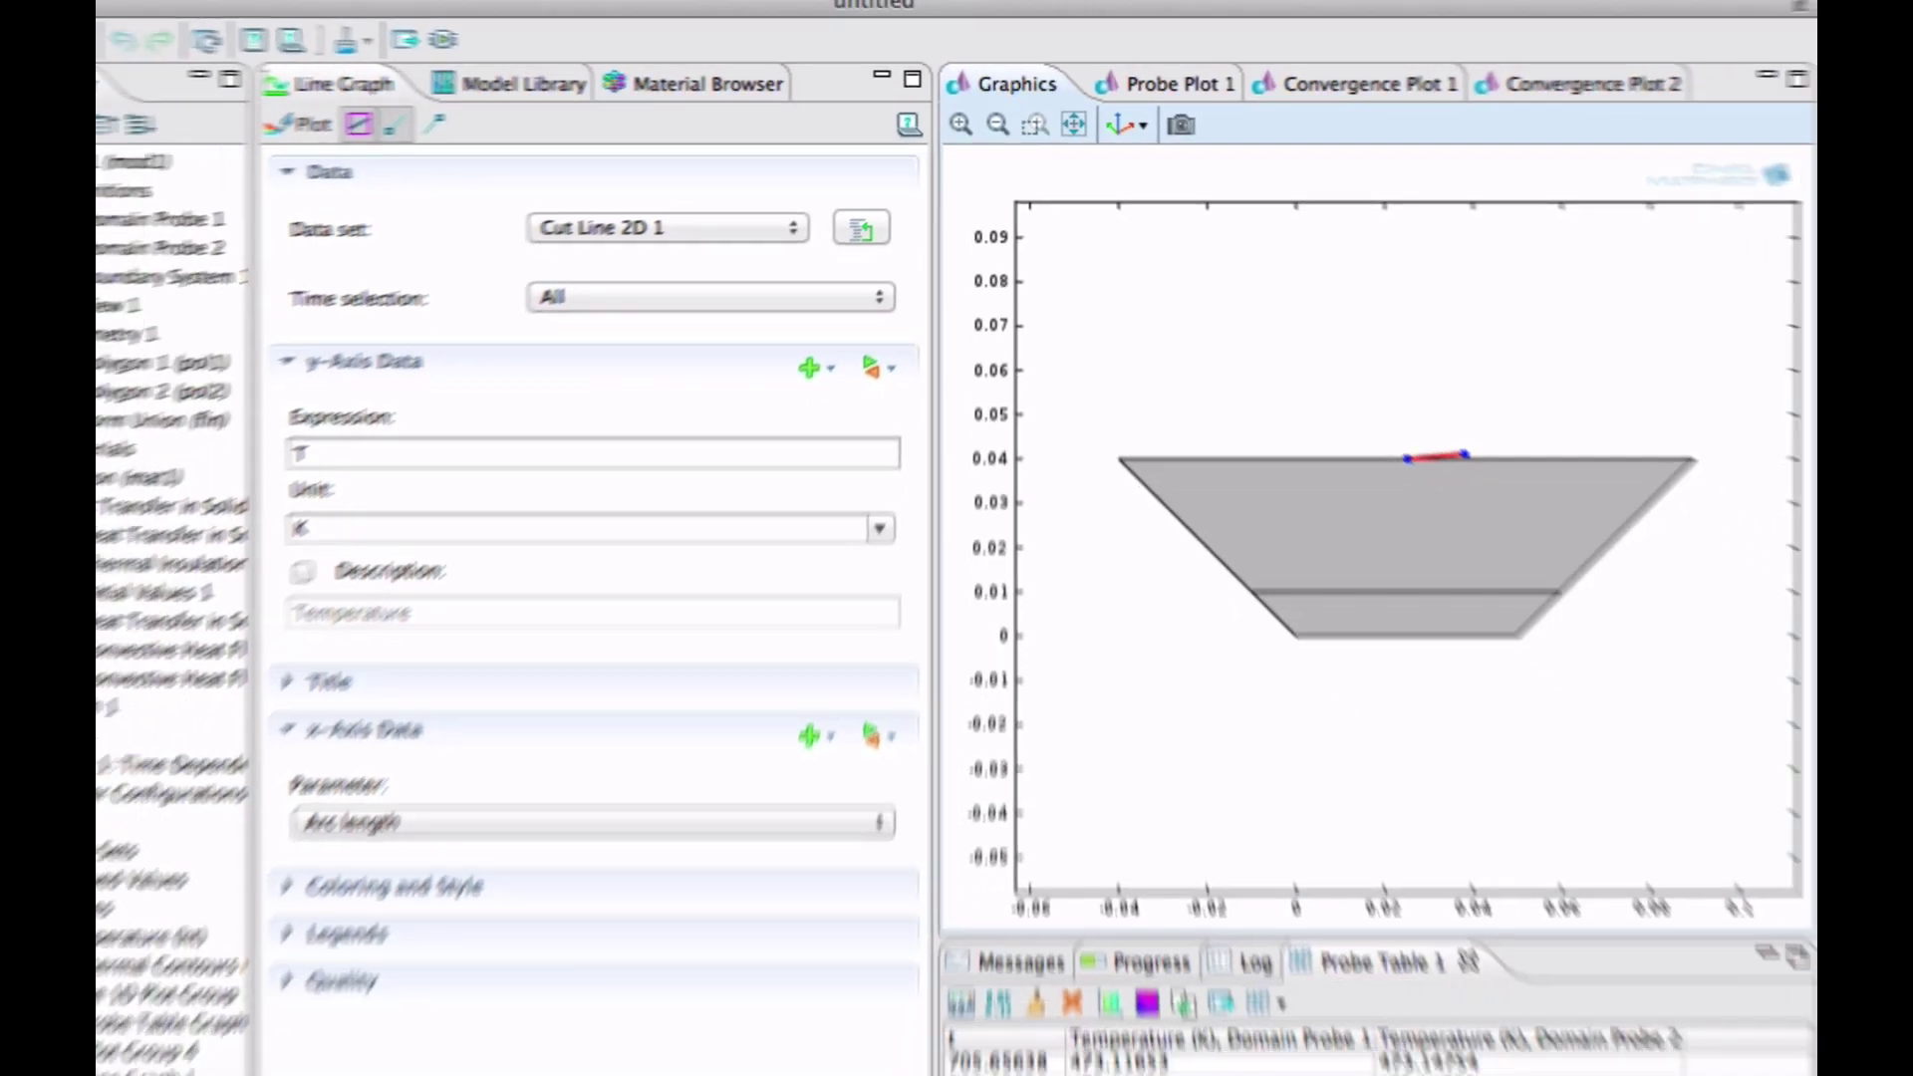
- Replace the misdrawn line graph with a fresh cut-line graph and plot temperature along it
right_click(184, 1015)
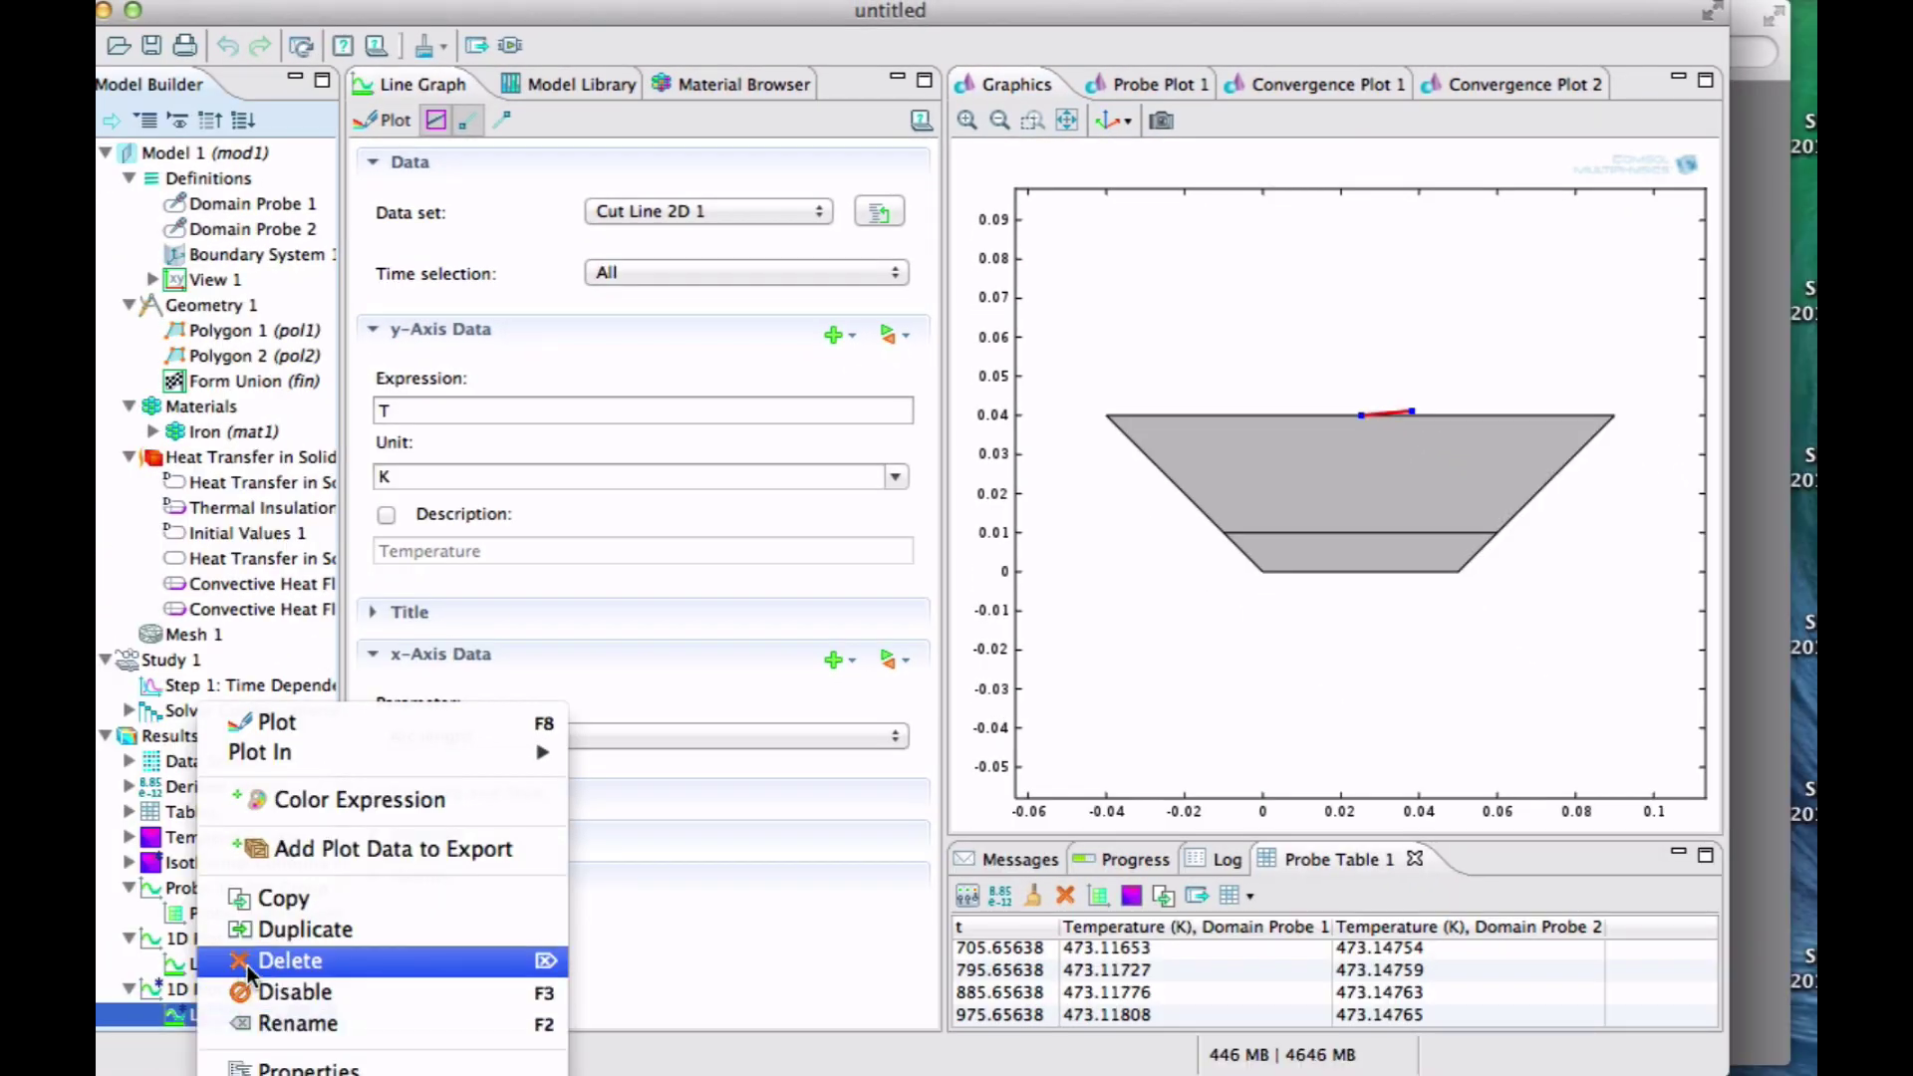
click(242, 964)
key(Return)
right_click(224, 989)
click(361, 611)
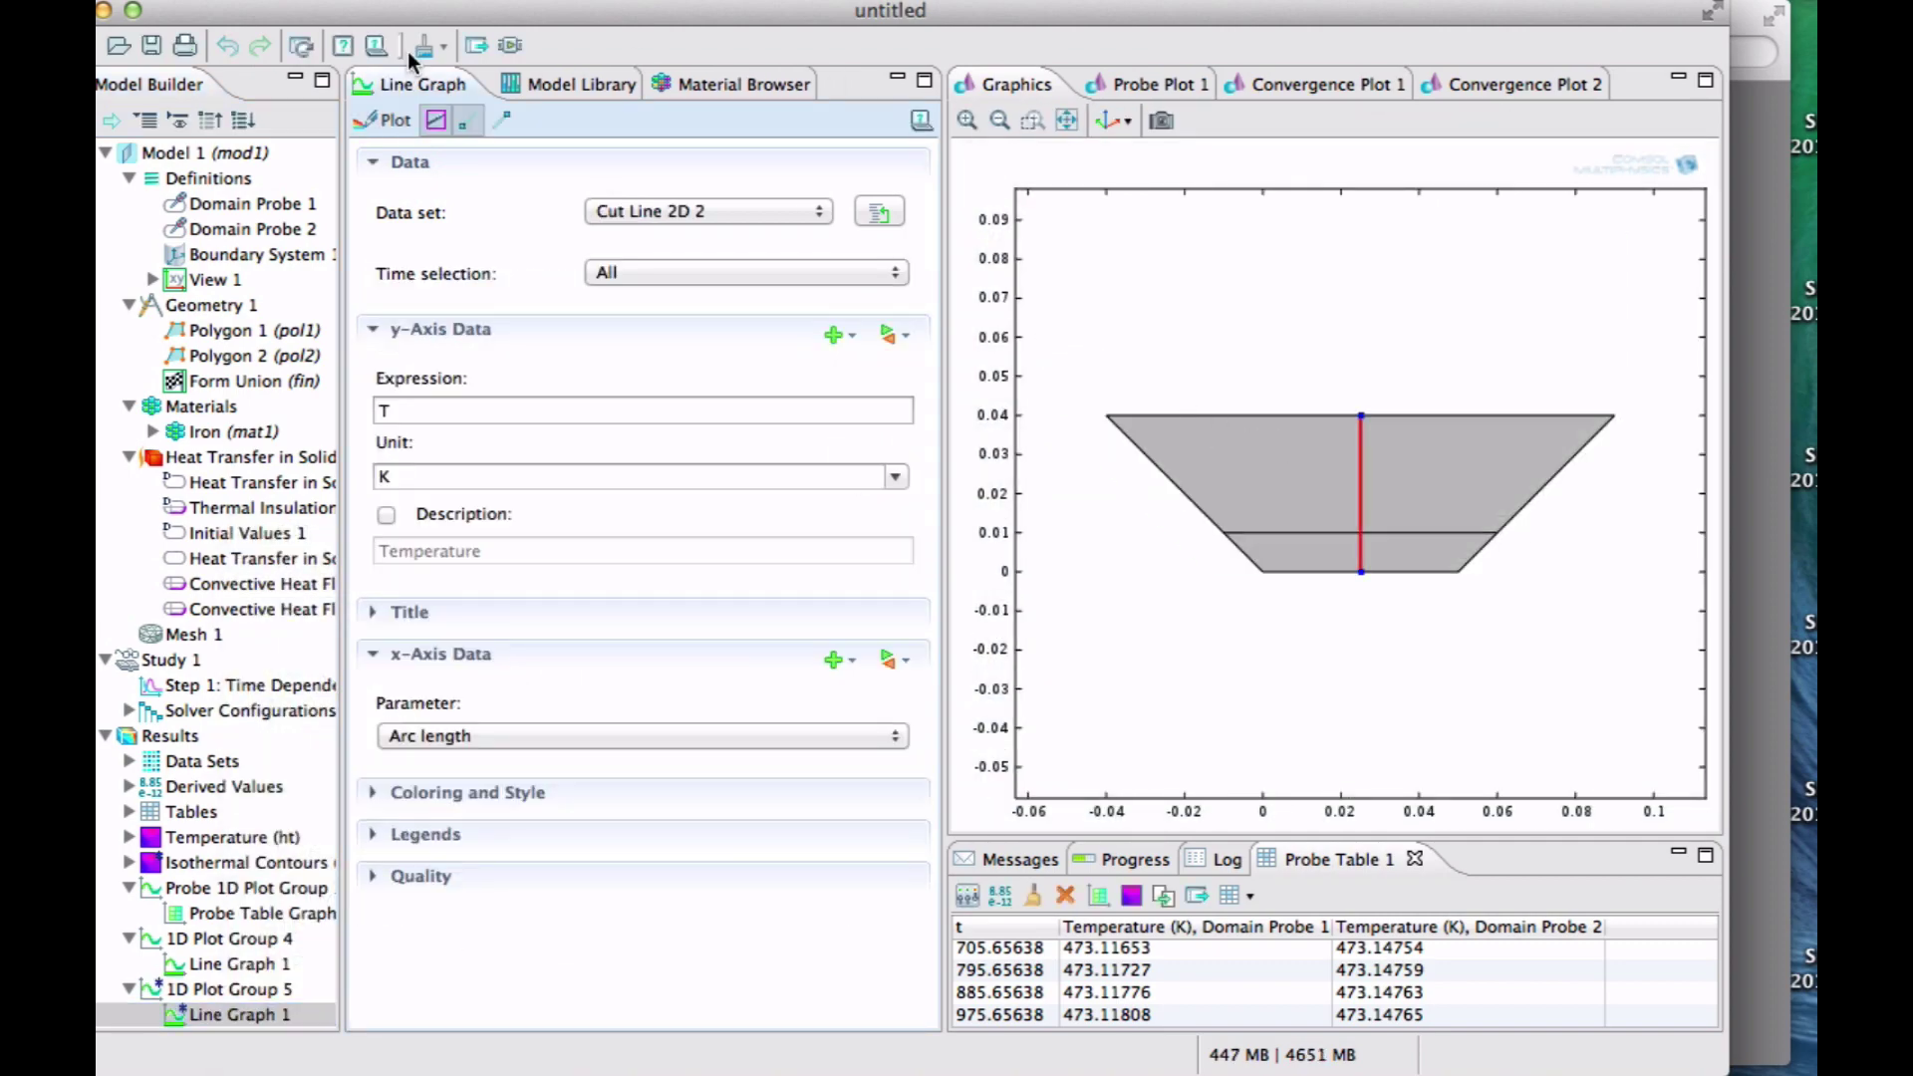
click(374, 117)
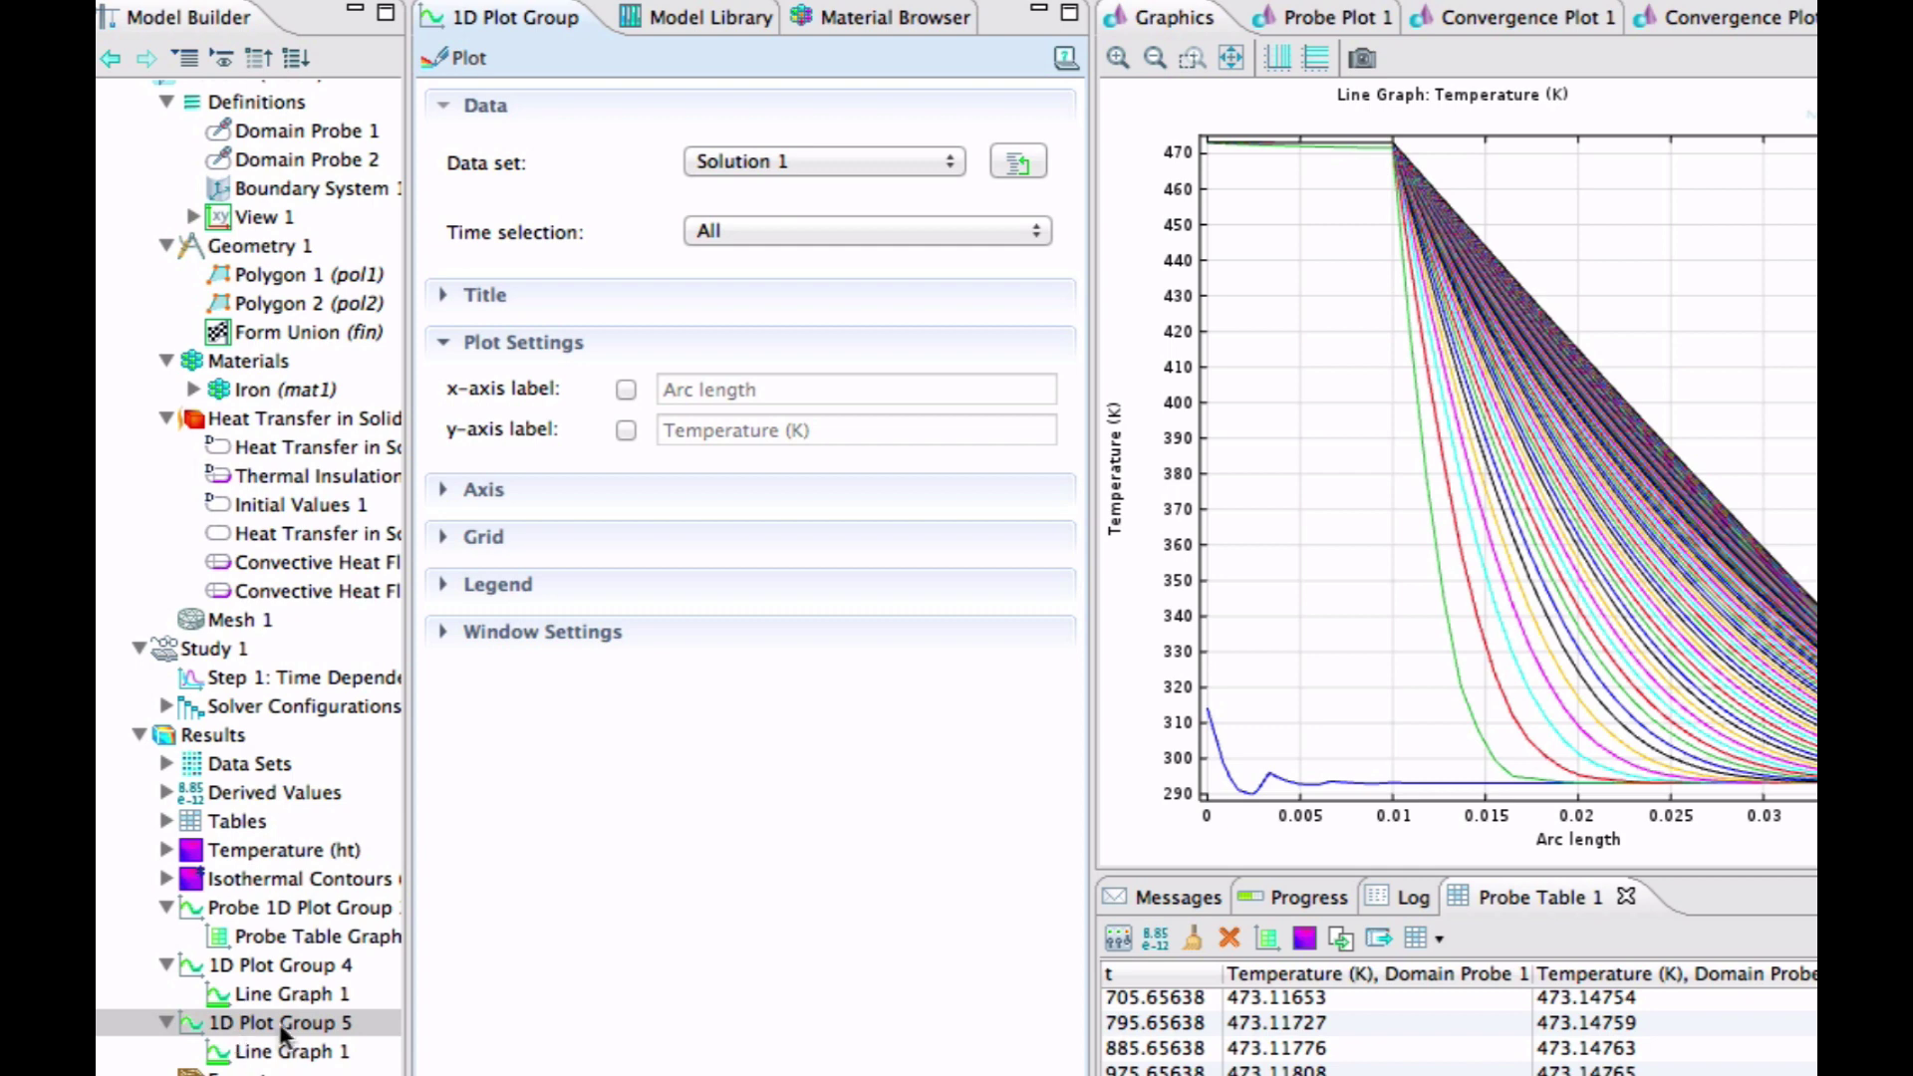
- Restrict the cut-line temperature graph to the first time step and replot
click(794, 240)
click(775, 261)
click(450, 57)
click(281, 1054)
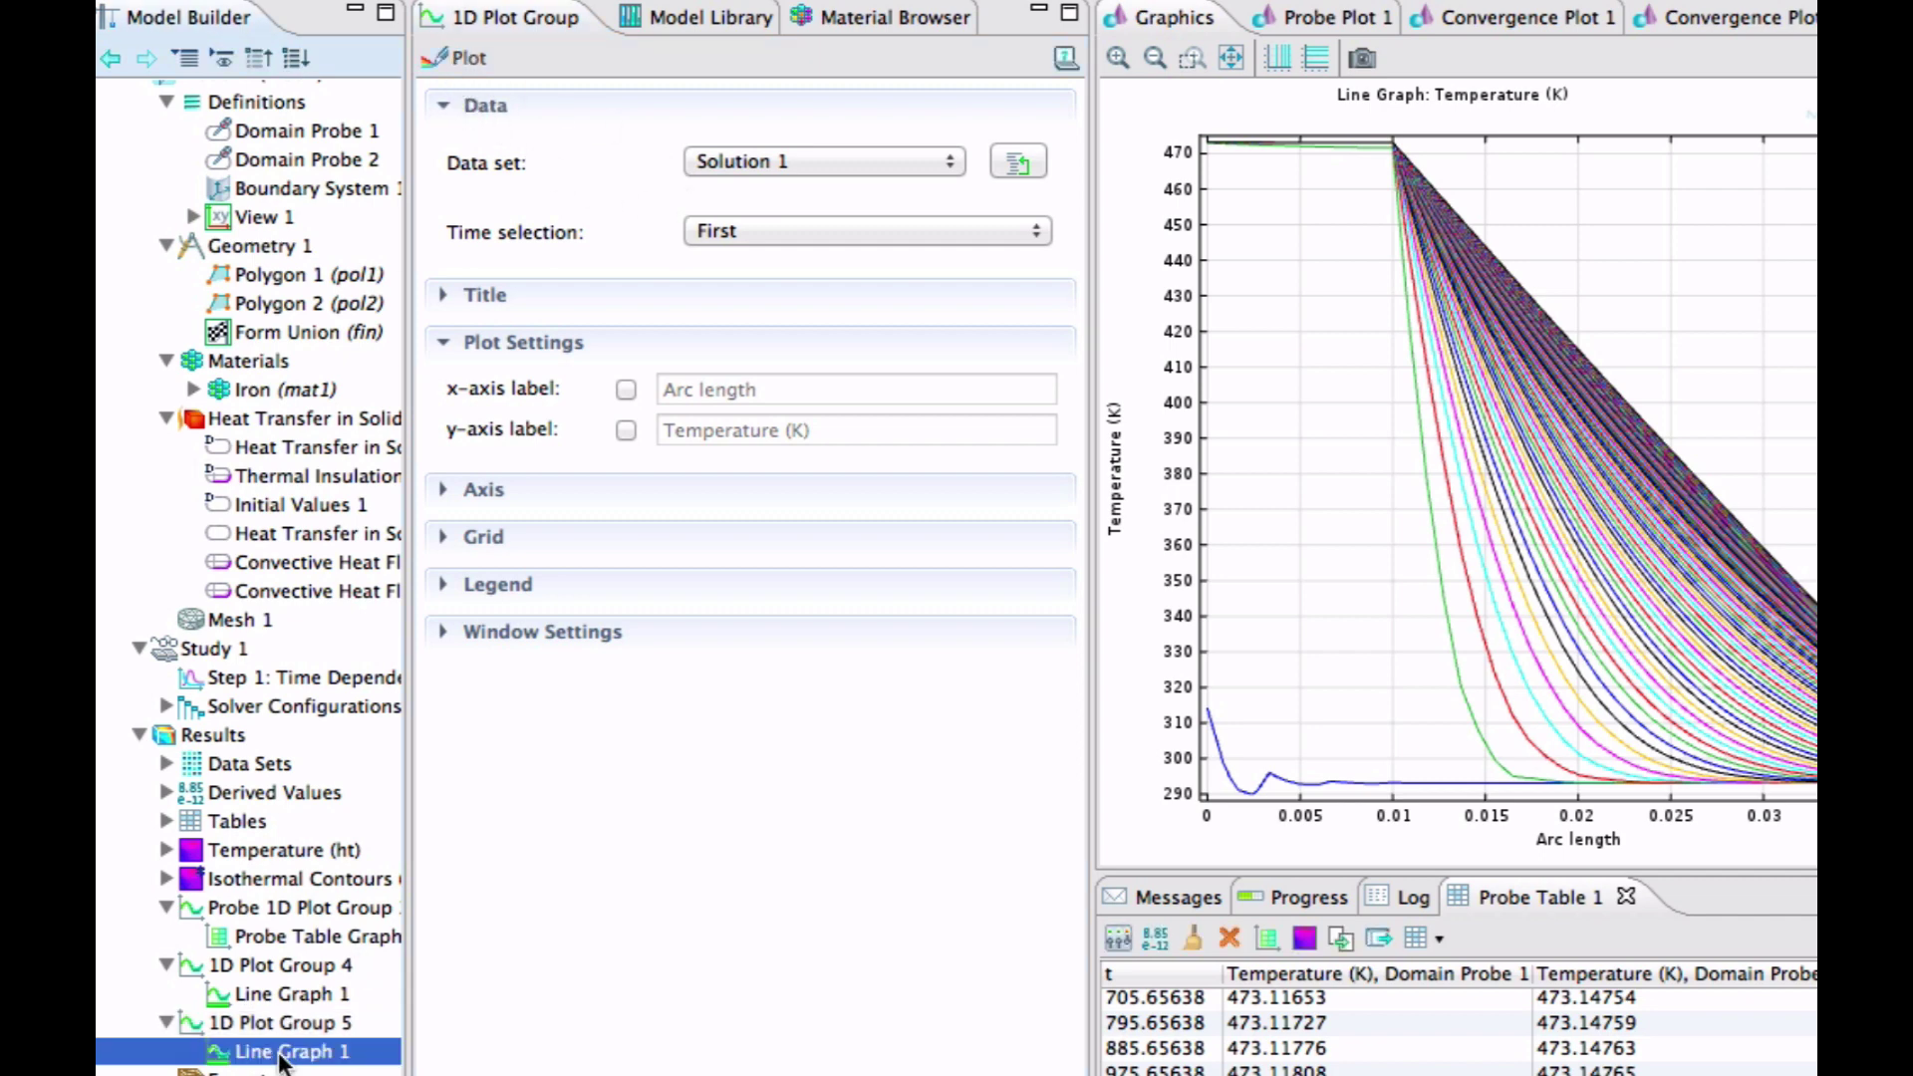
click(798, 232)
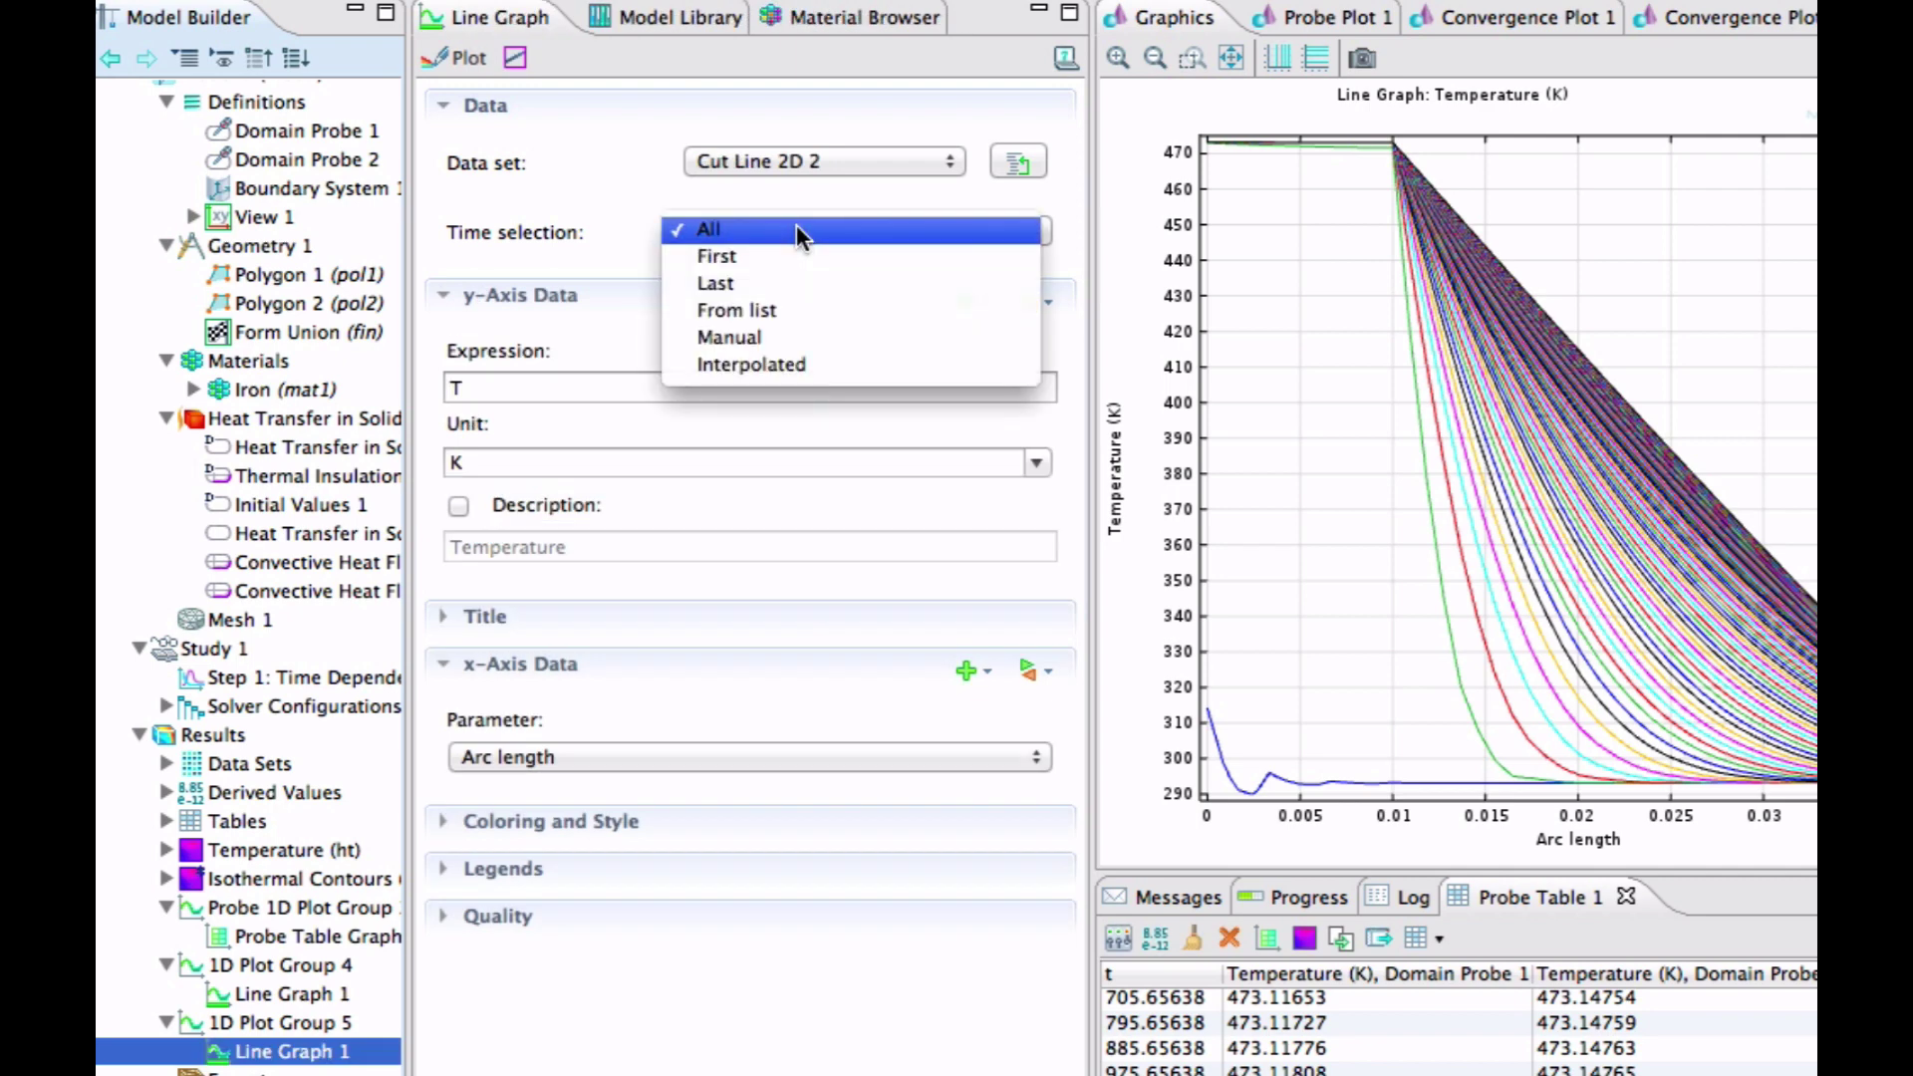
click(791, 256)
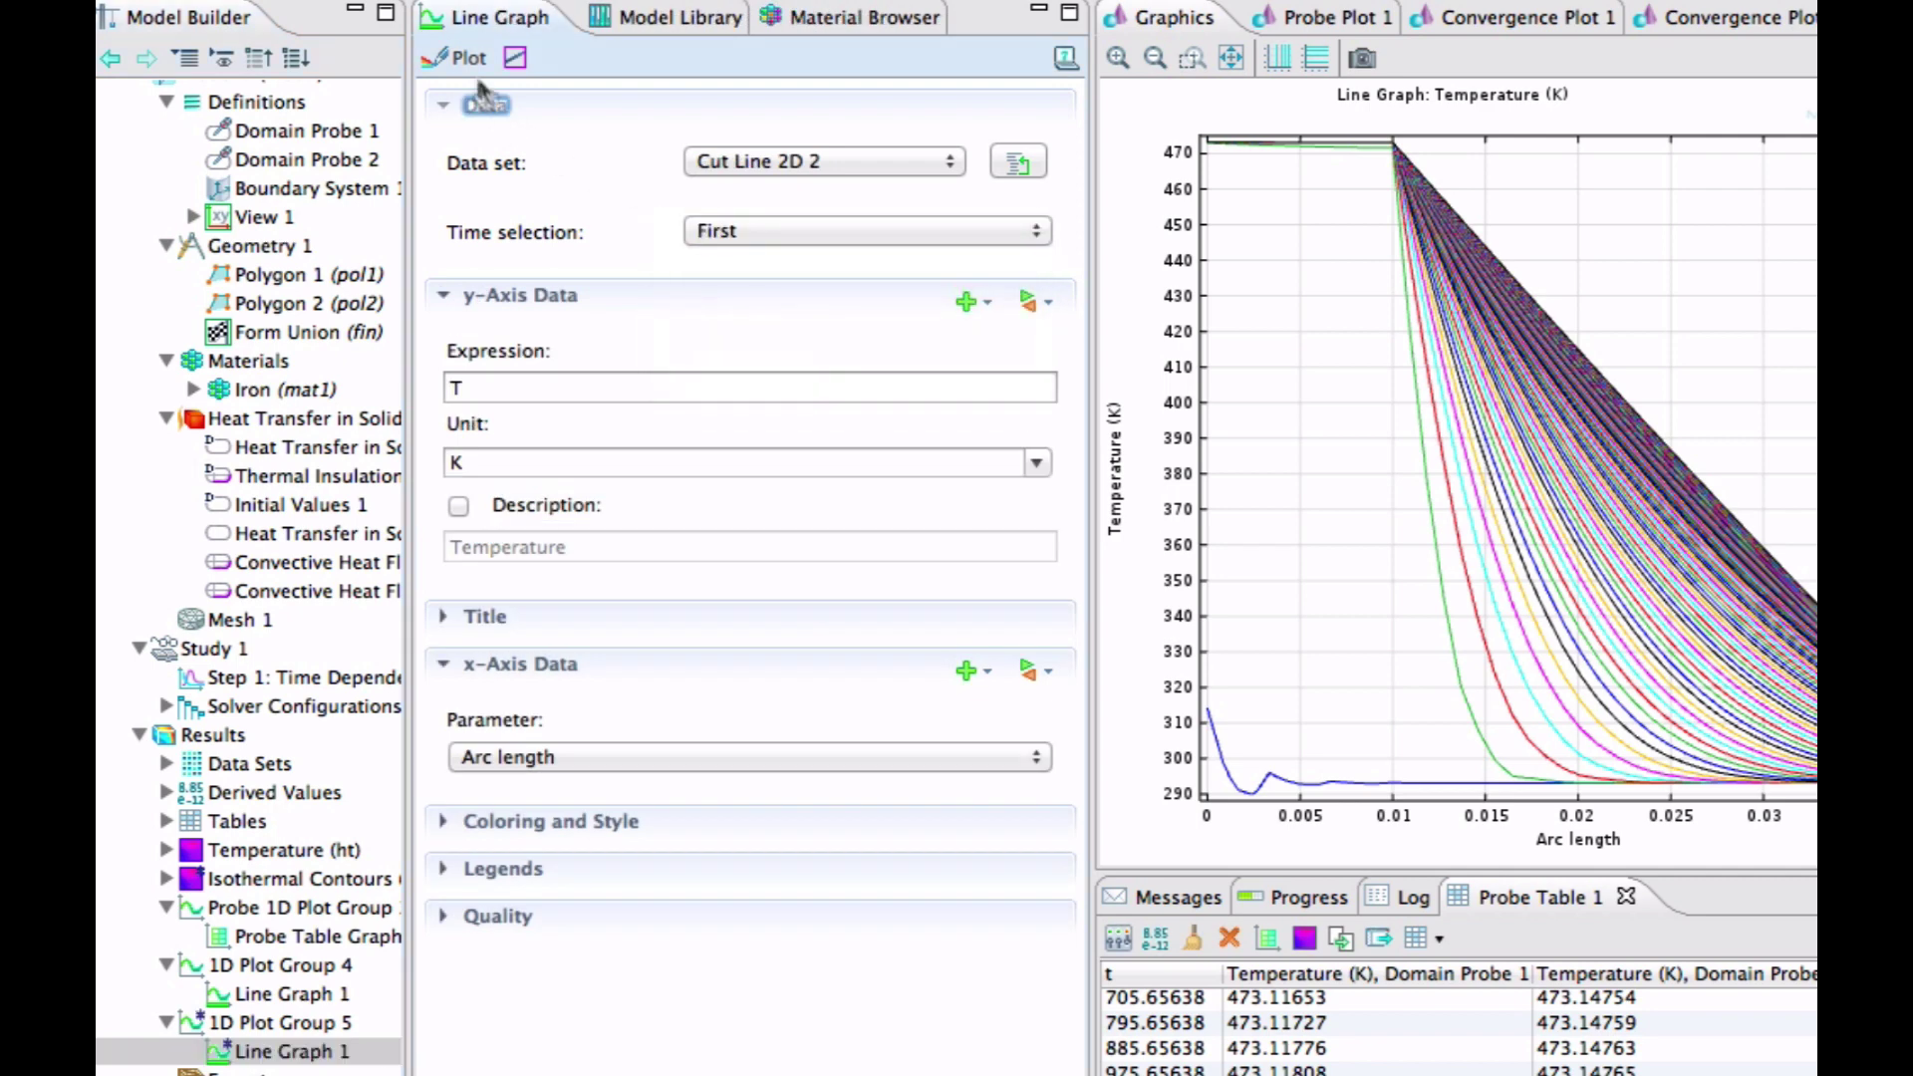
click(431, 52)
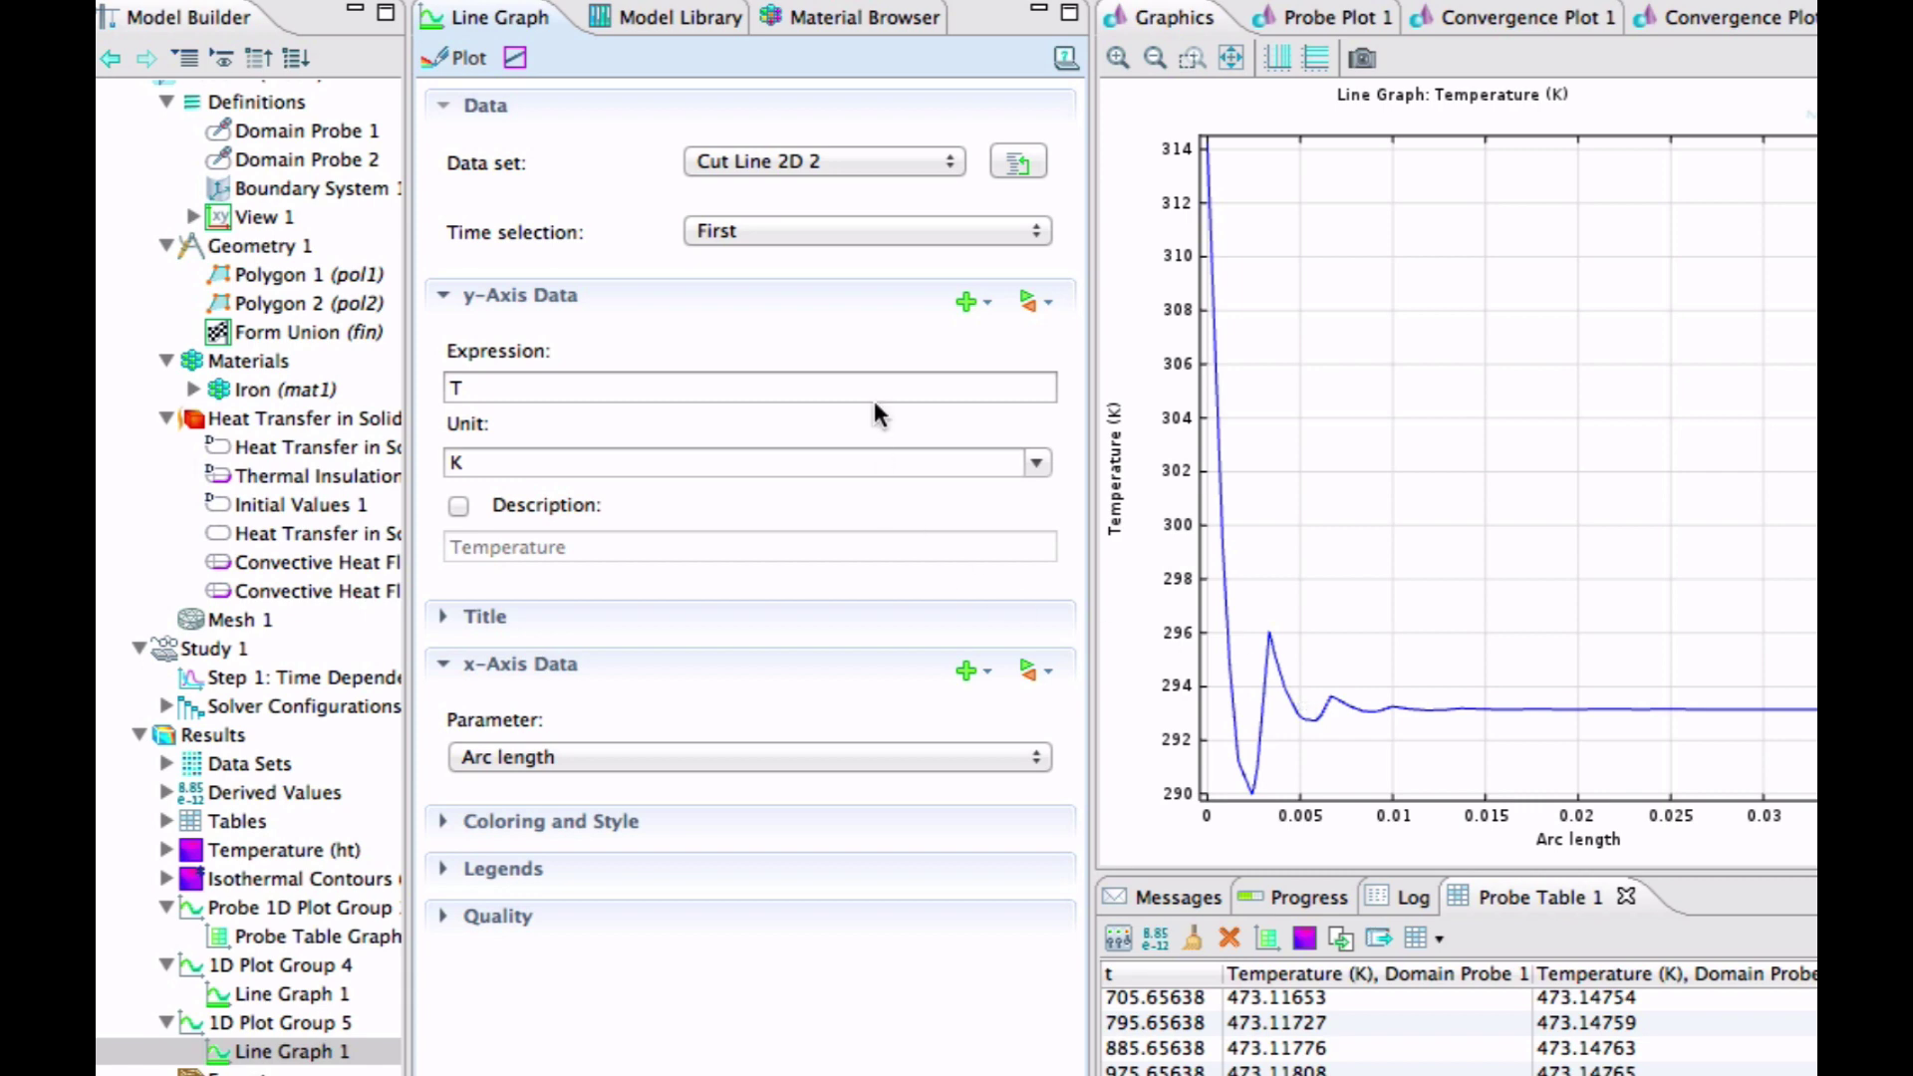
- Plot the cut-line graph for listed times 10, 70, 130, 340, 610, 880 and 900
click(819, 229)
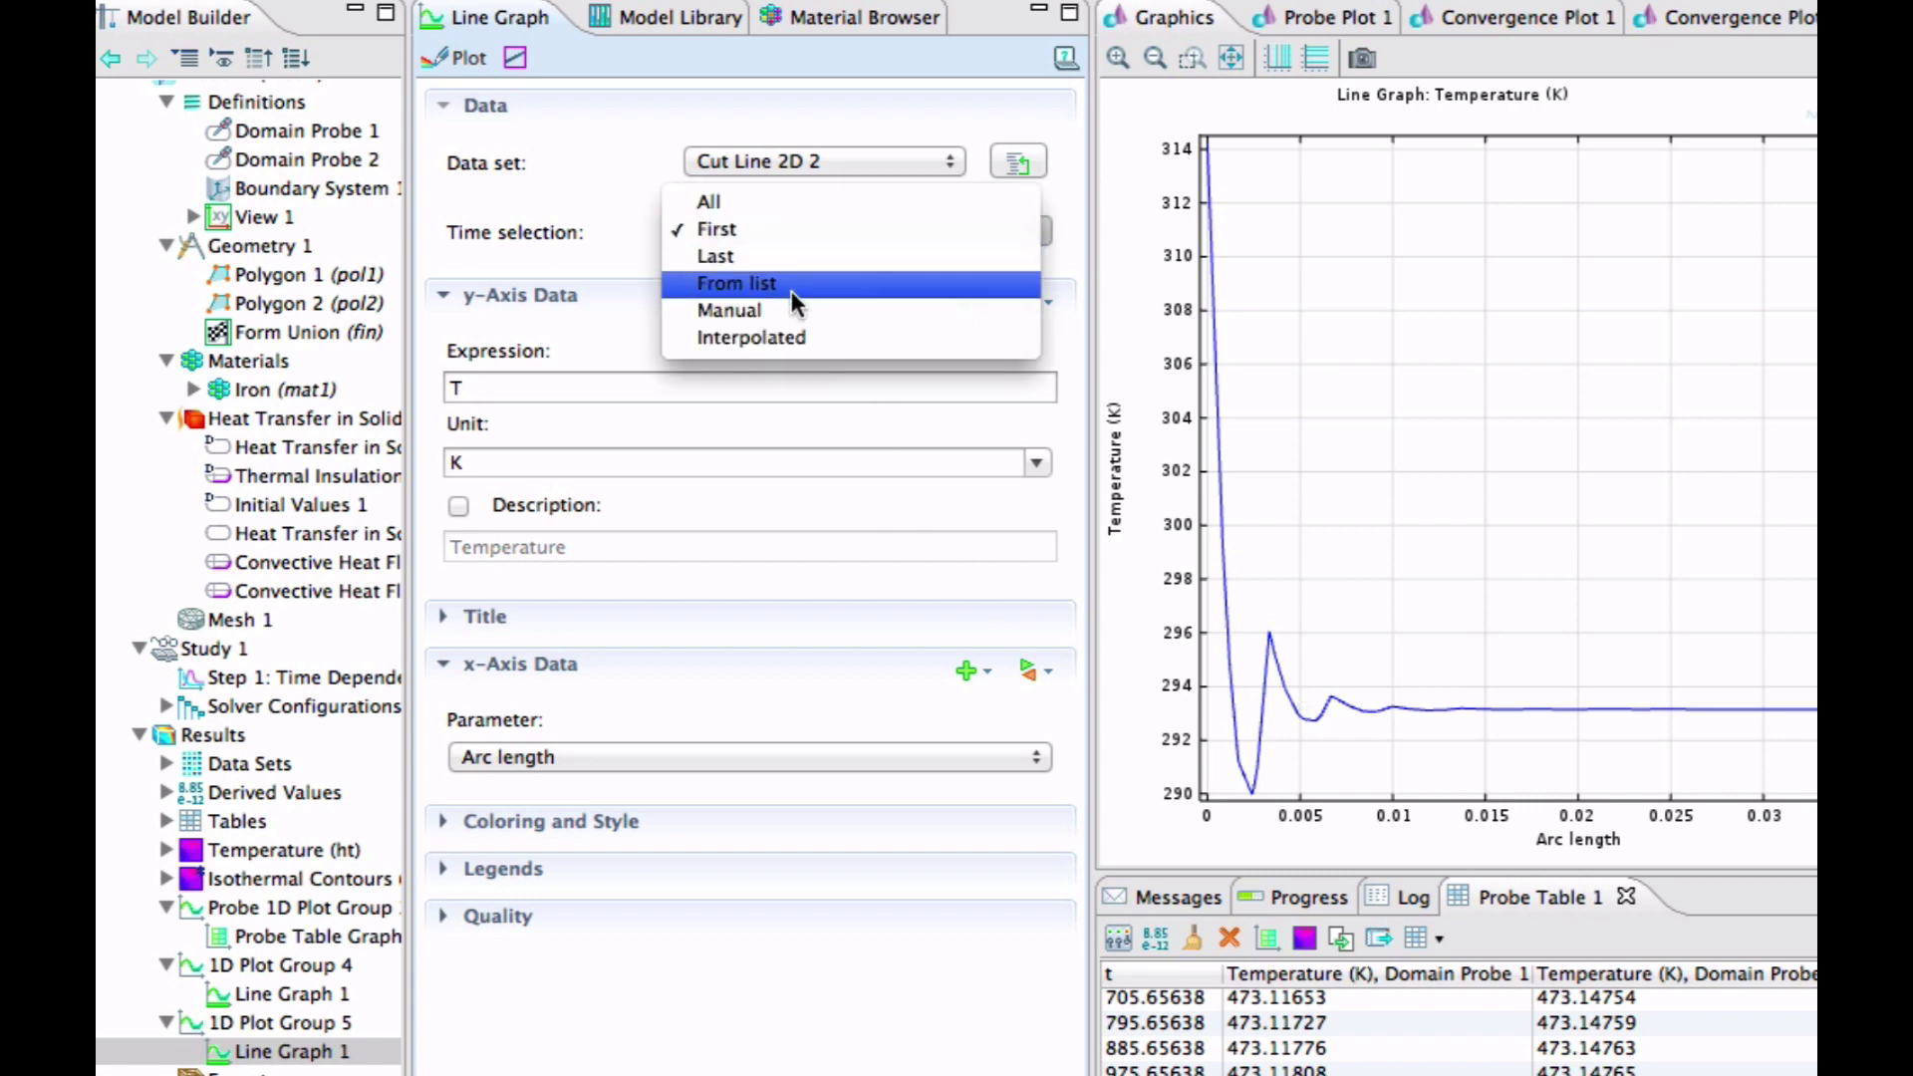
key(Escape)
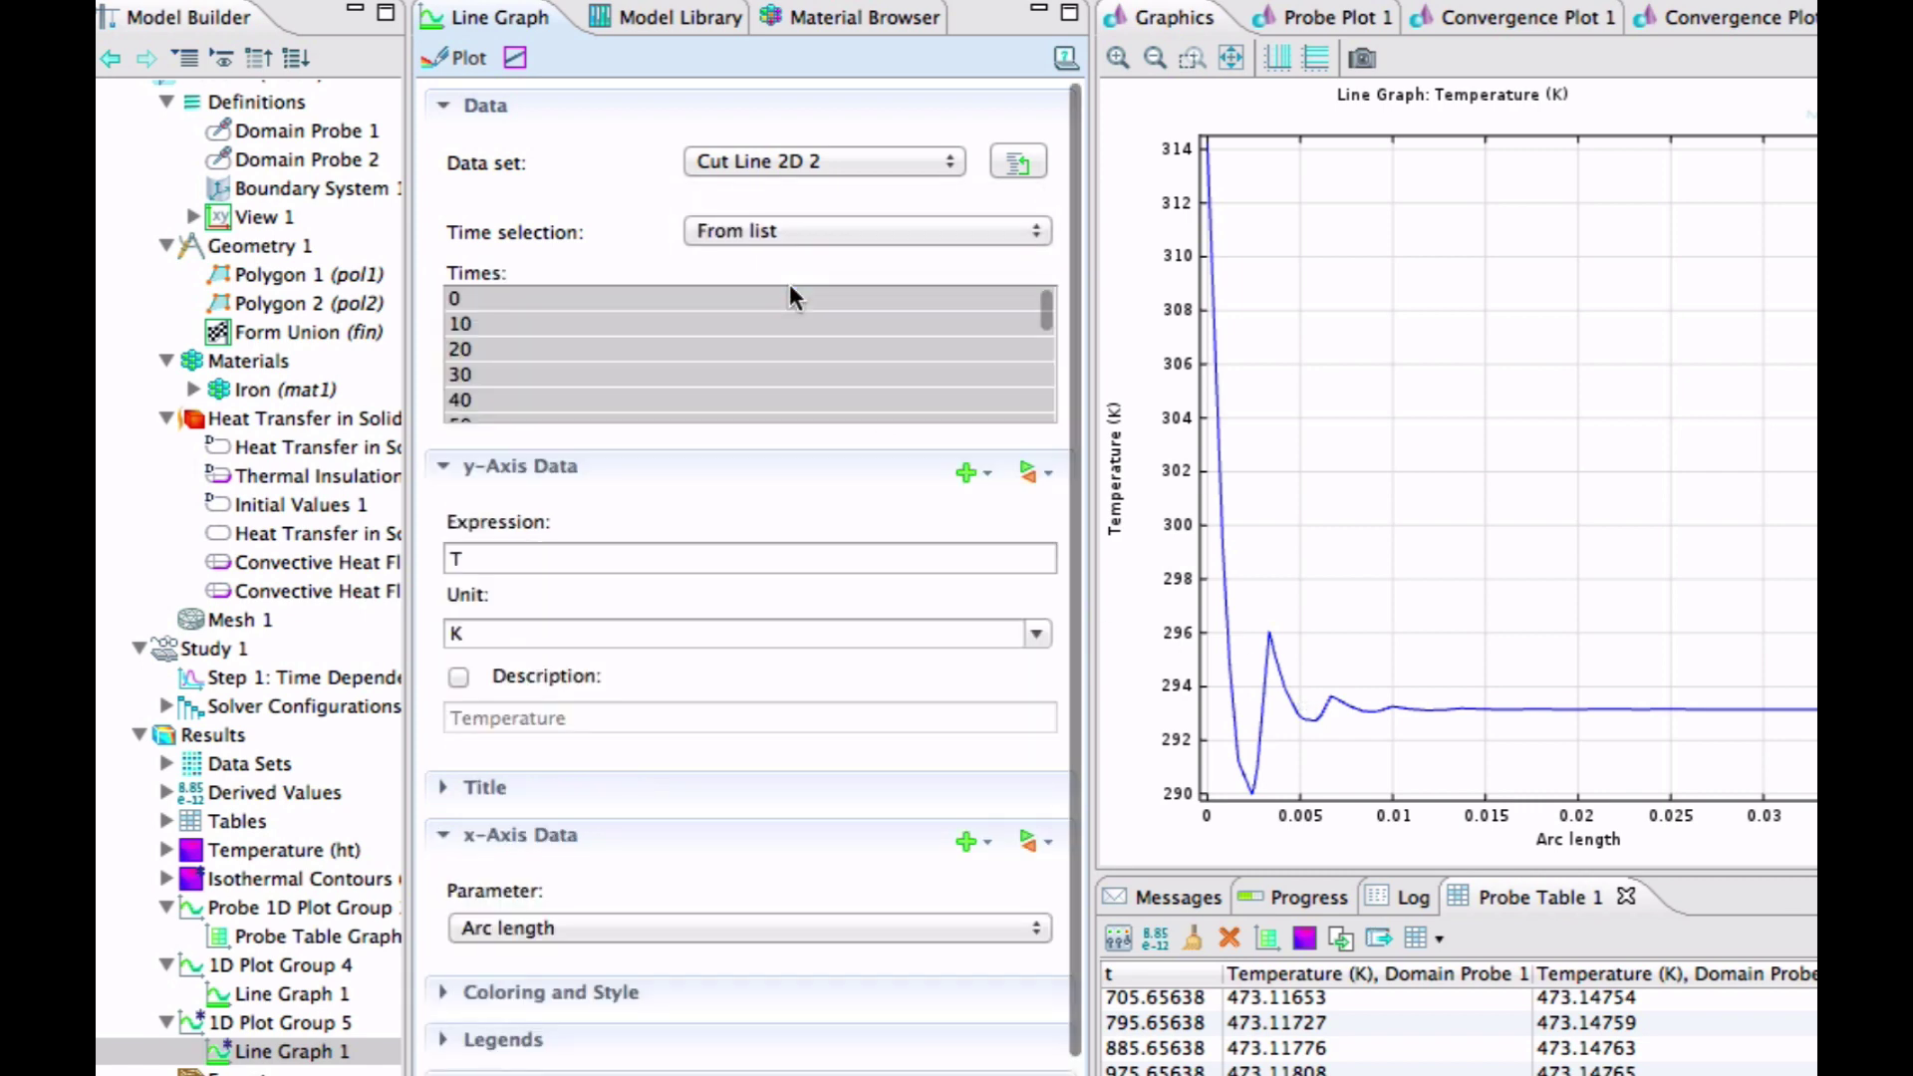
click(566, 322)
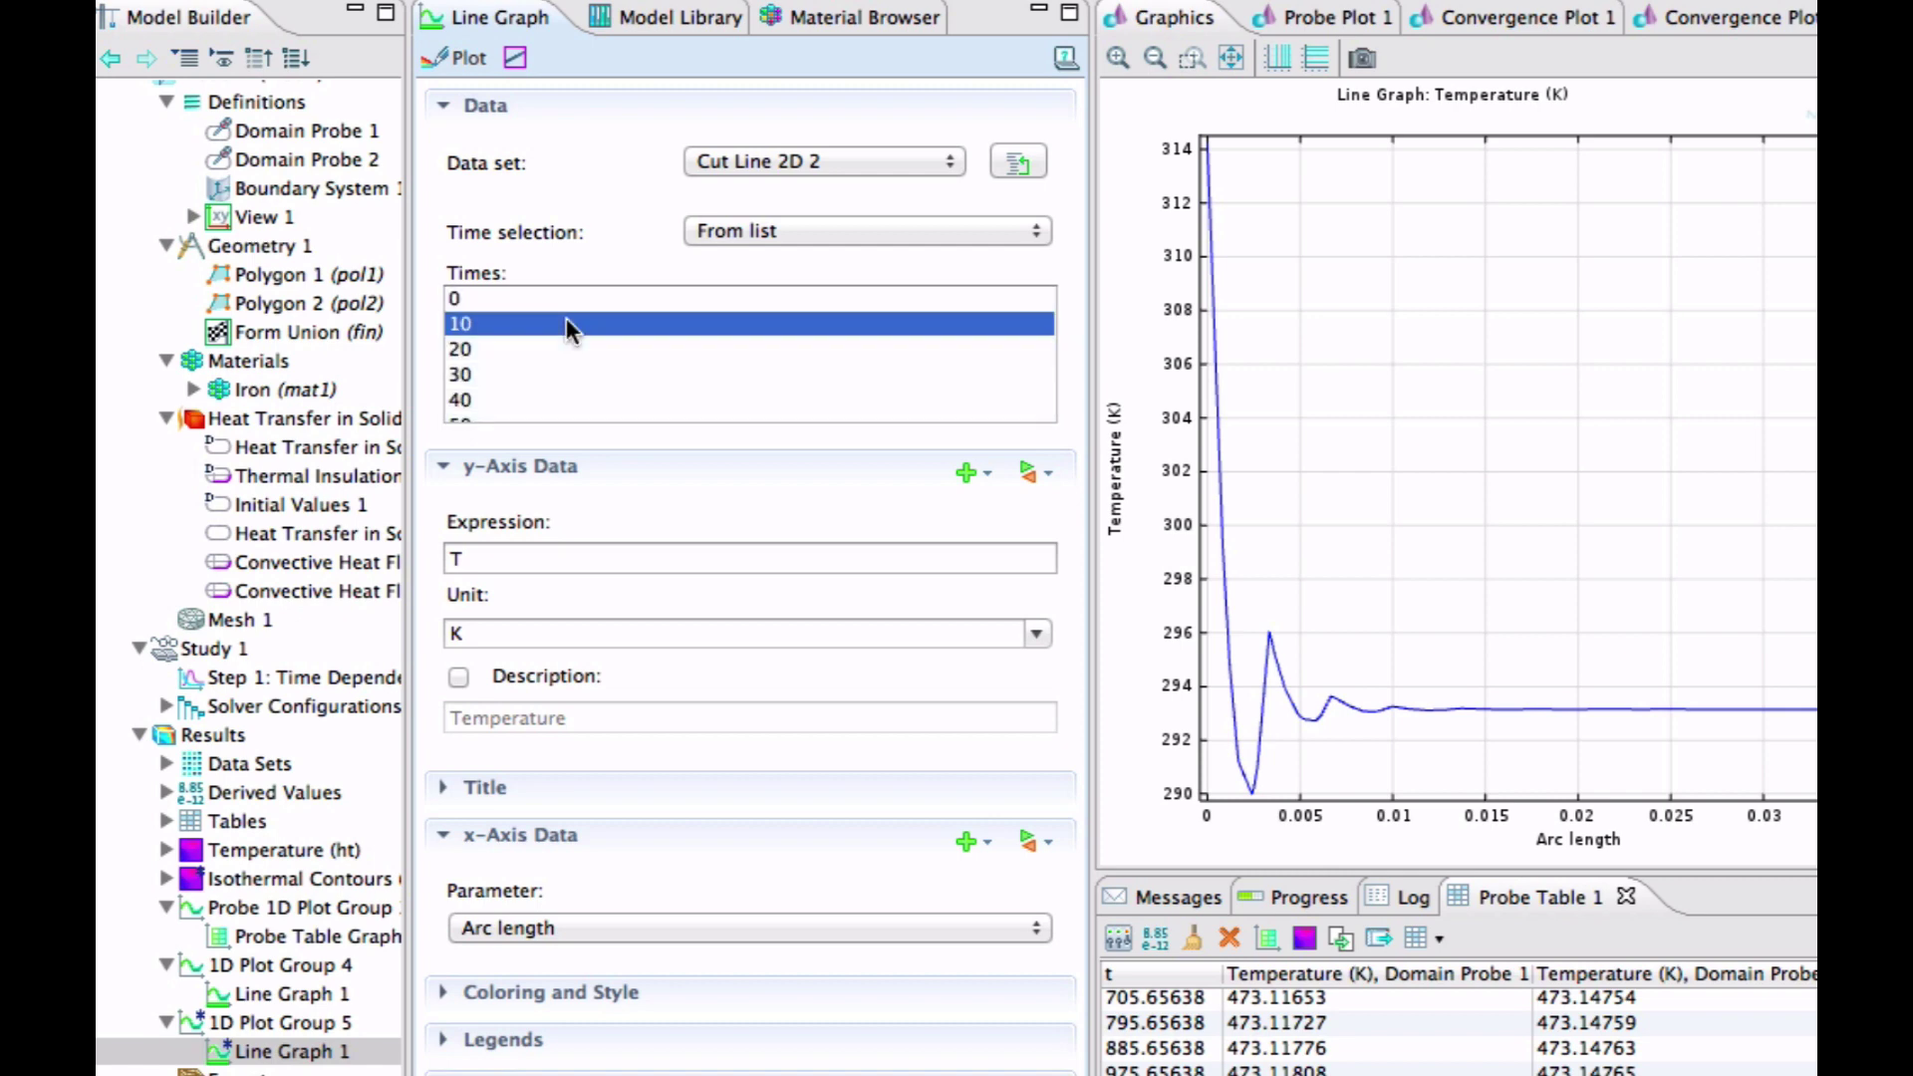
scroll(542, 389, down, 3)
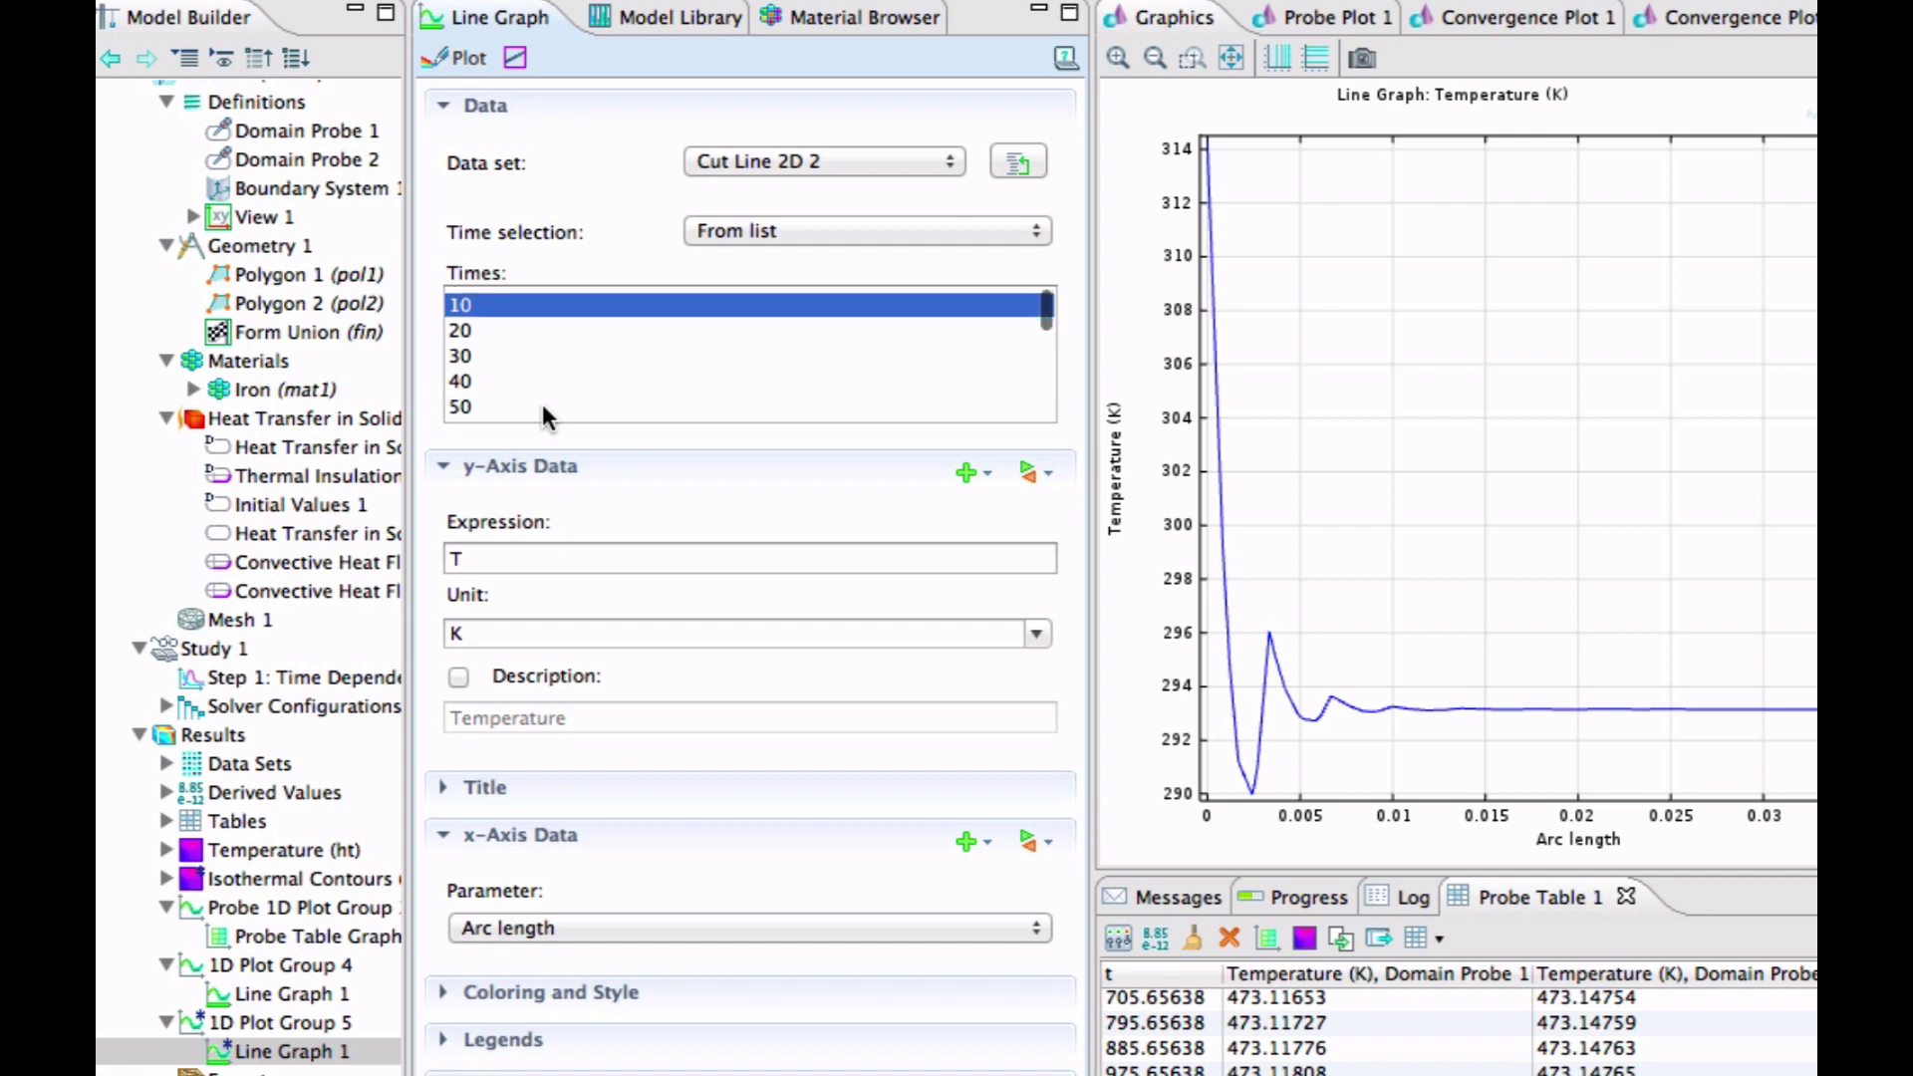
click(496, 391)
scroll(496, 390, down, 6)
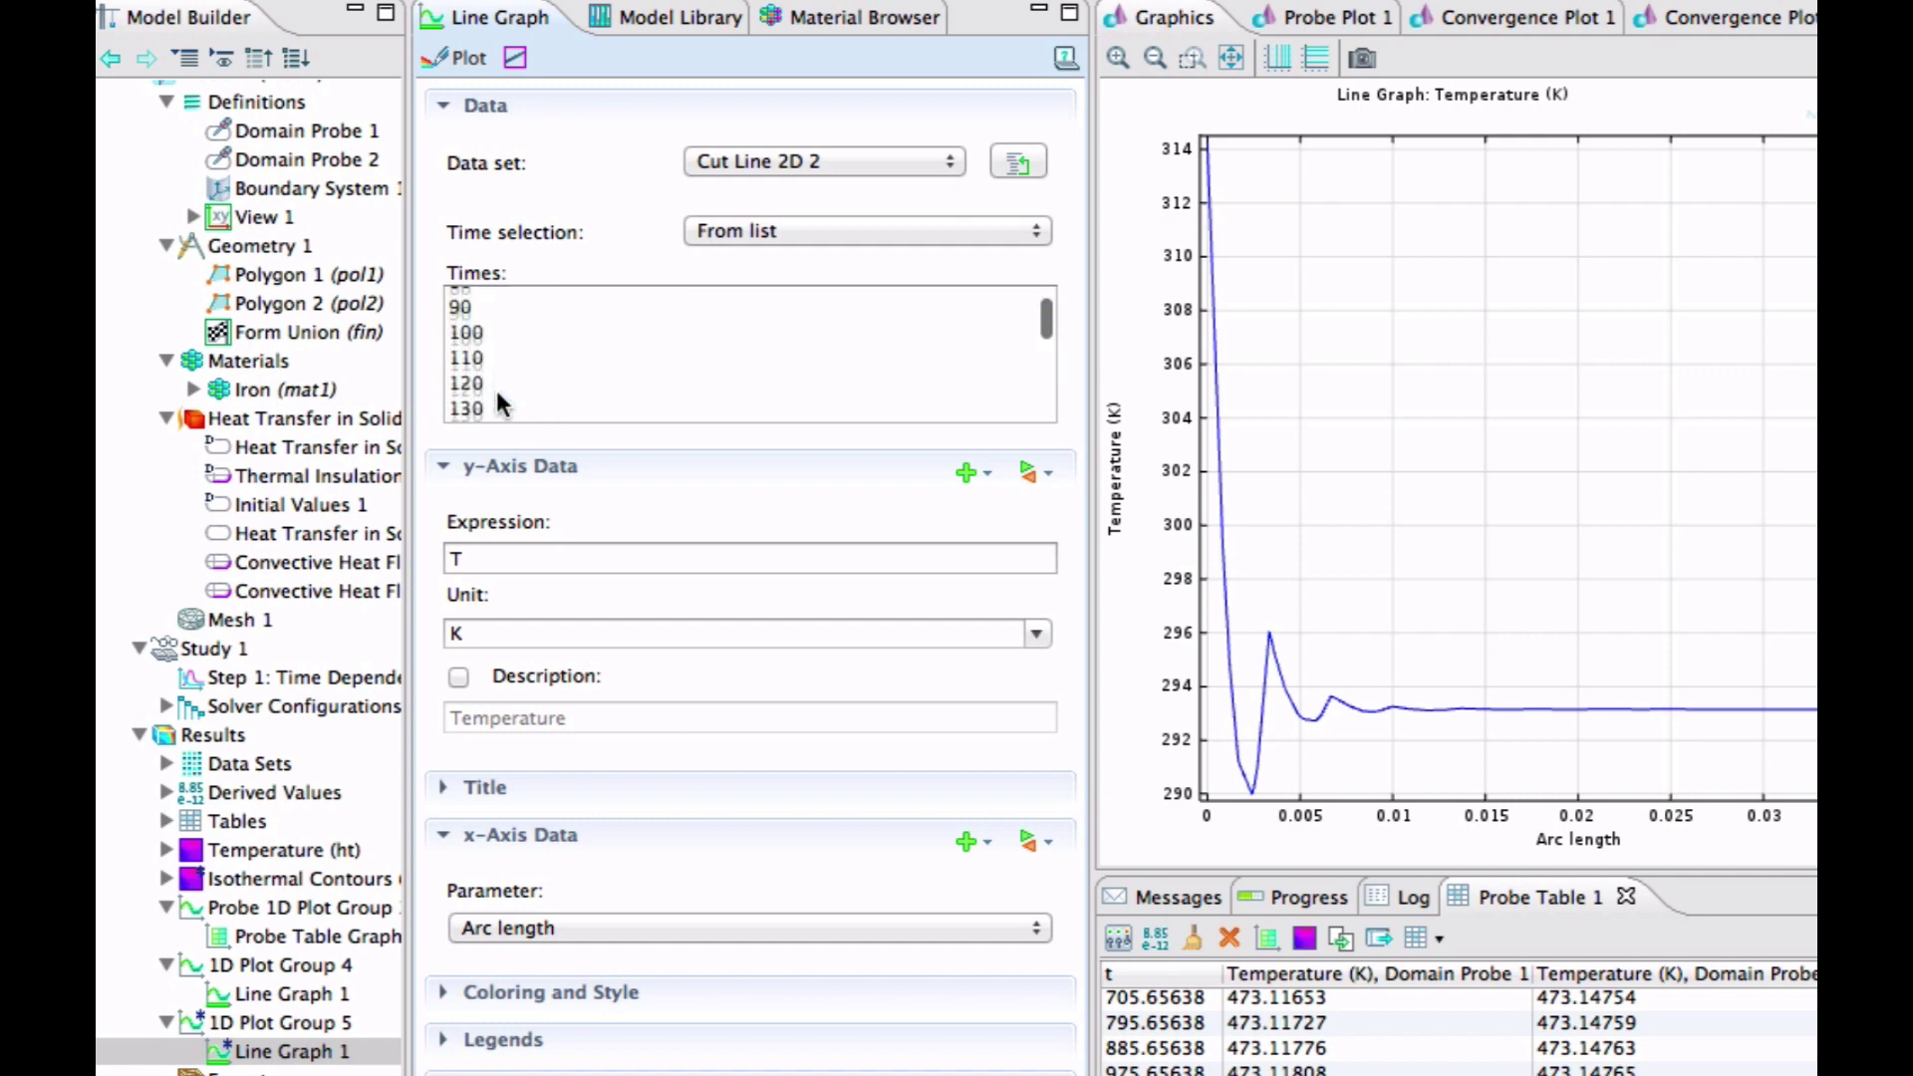
click(496, 393)
super+click(496, 393)
click(497, 390)
scroll(497, 391, down, 20)
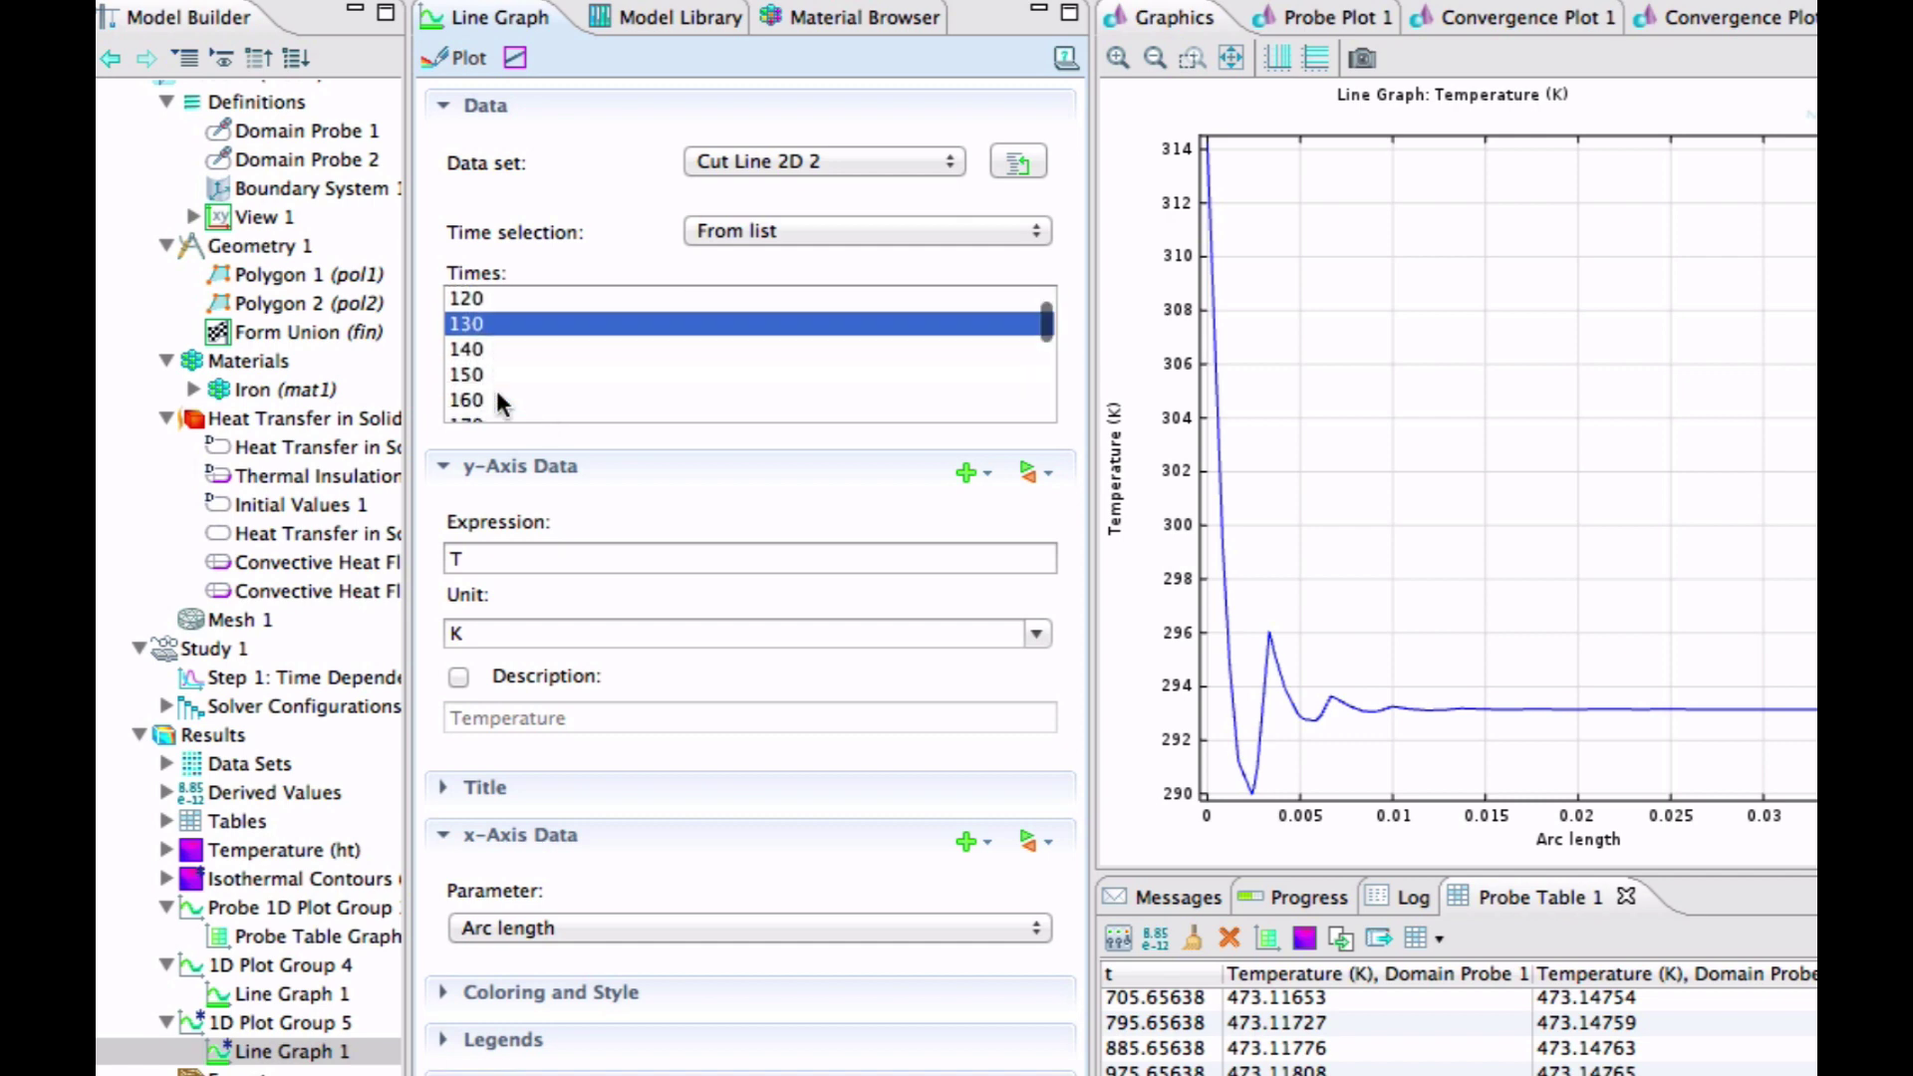
click(488, 350)
scroll(488, 350, down, 20)
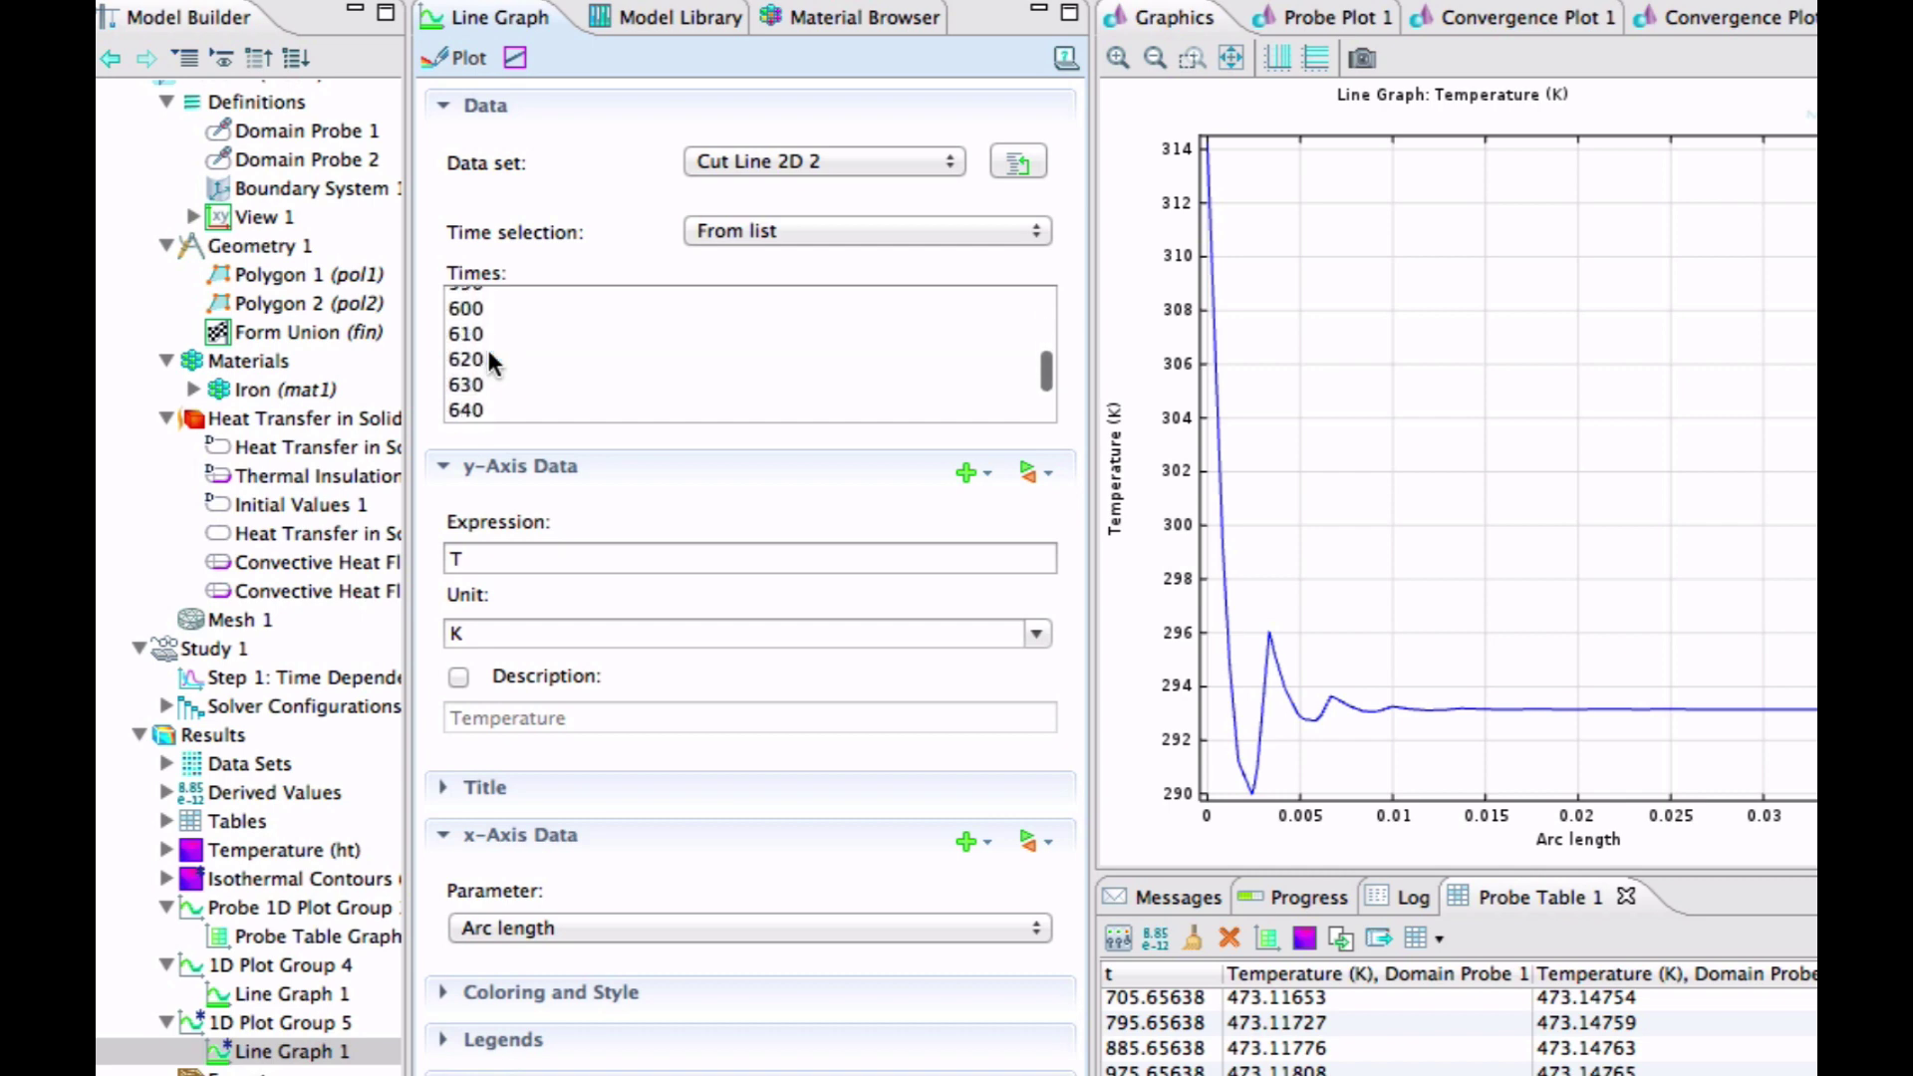
click(487, 301)
scroll(487, 301, down, 20)
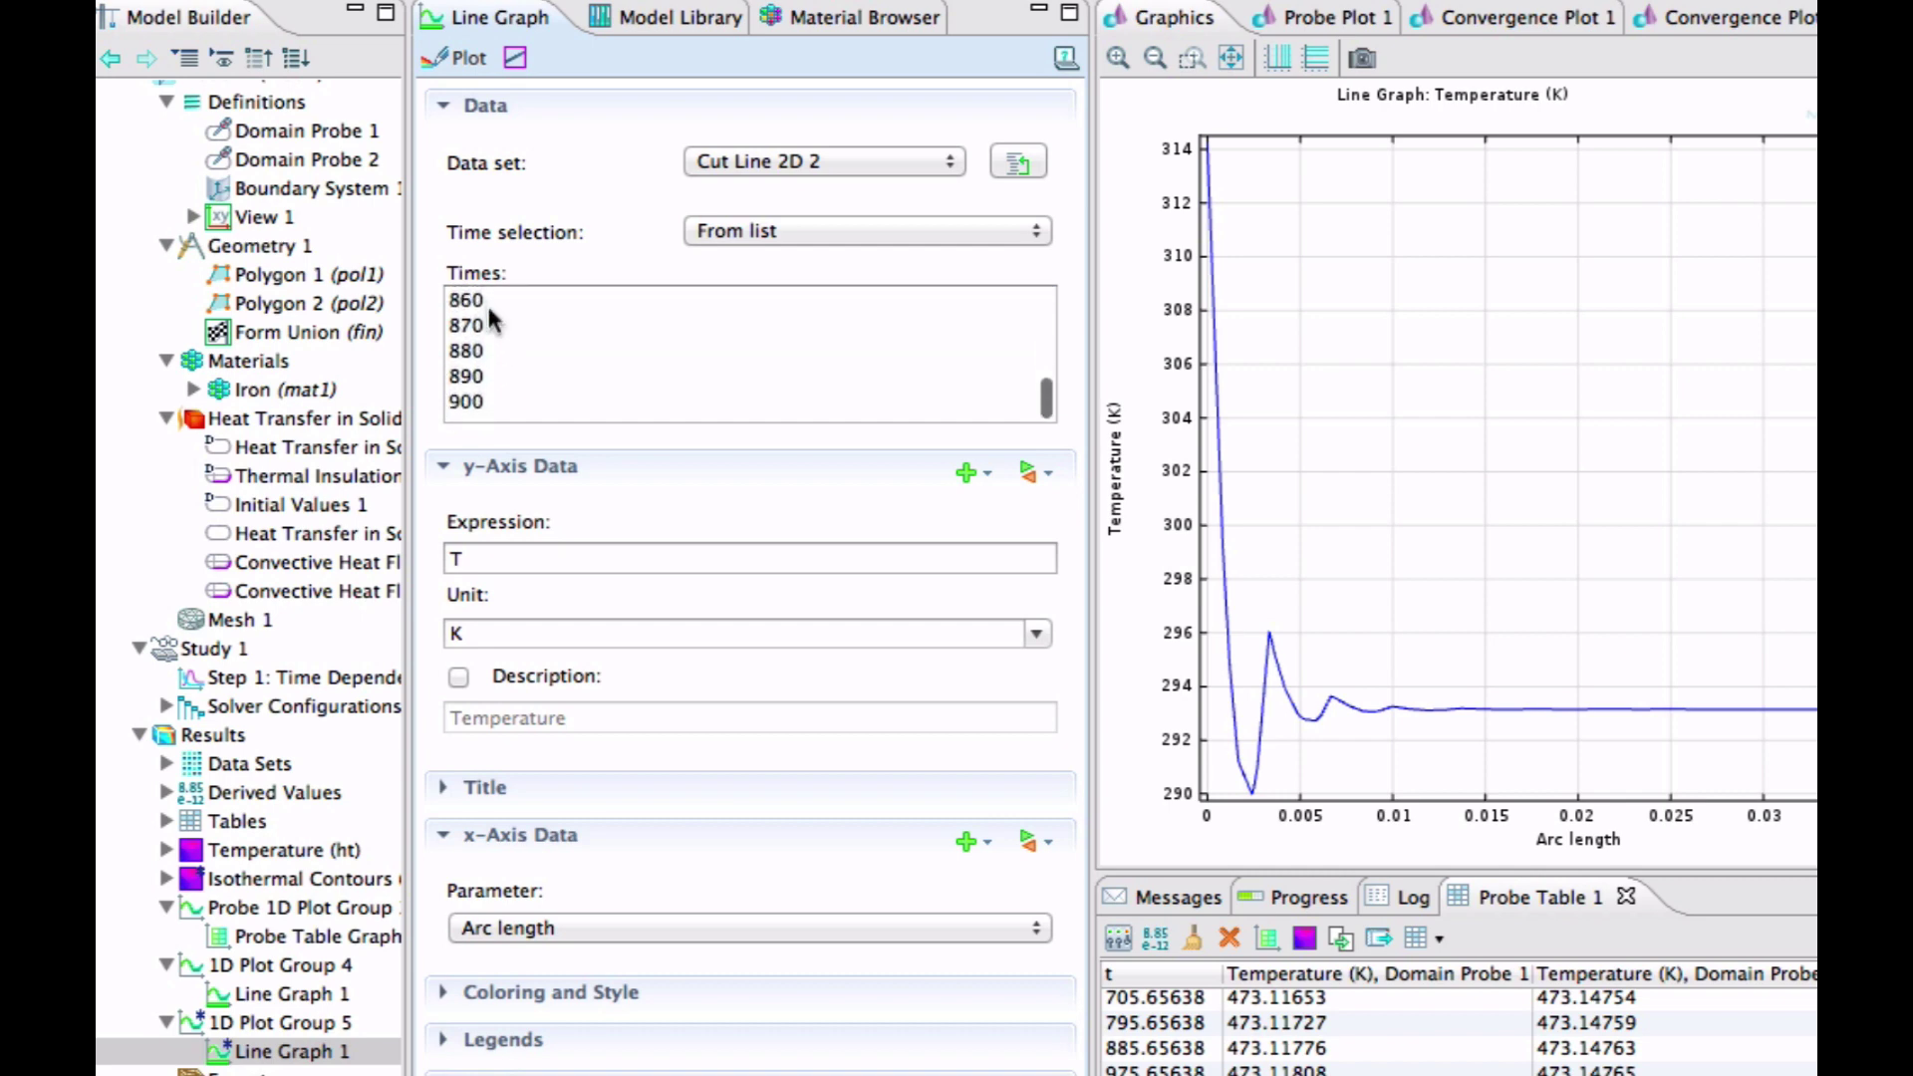
click(481, 357)
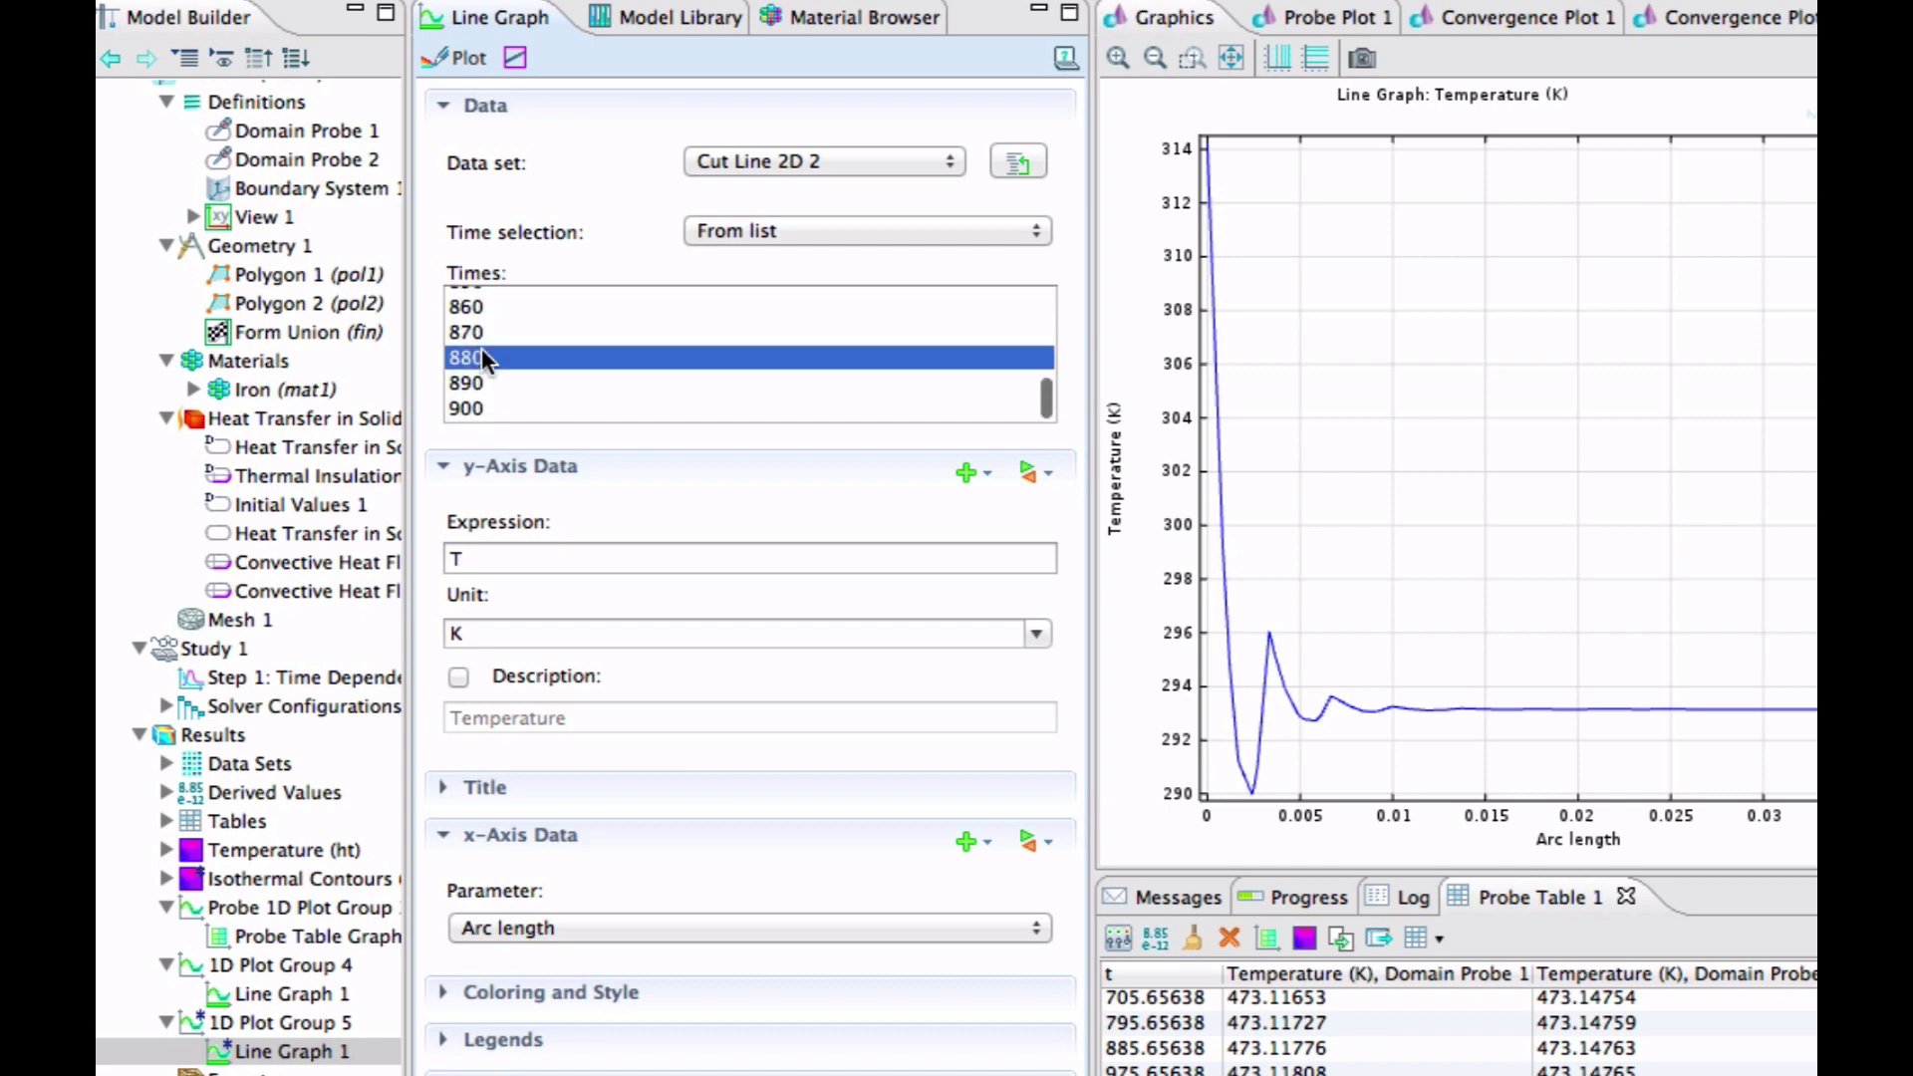
super+click(479, 408)
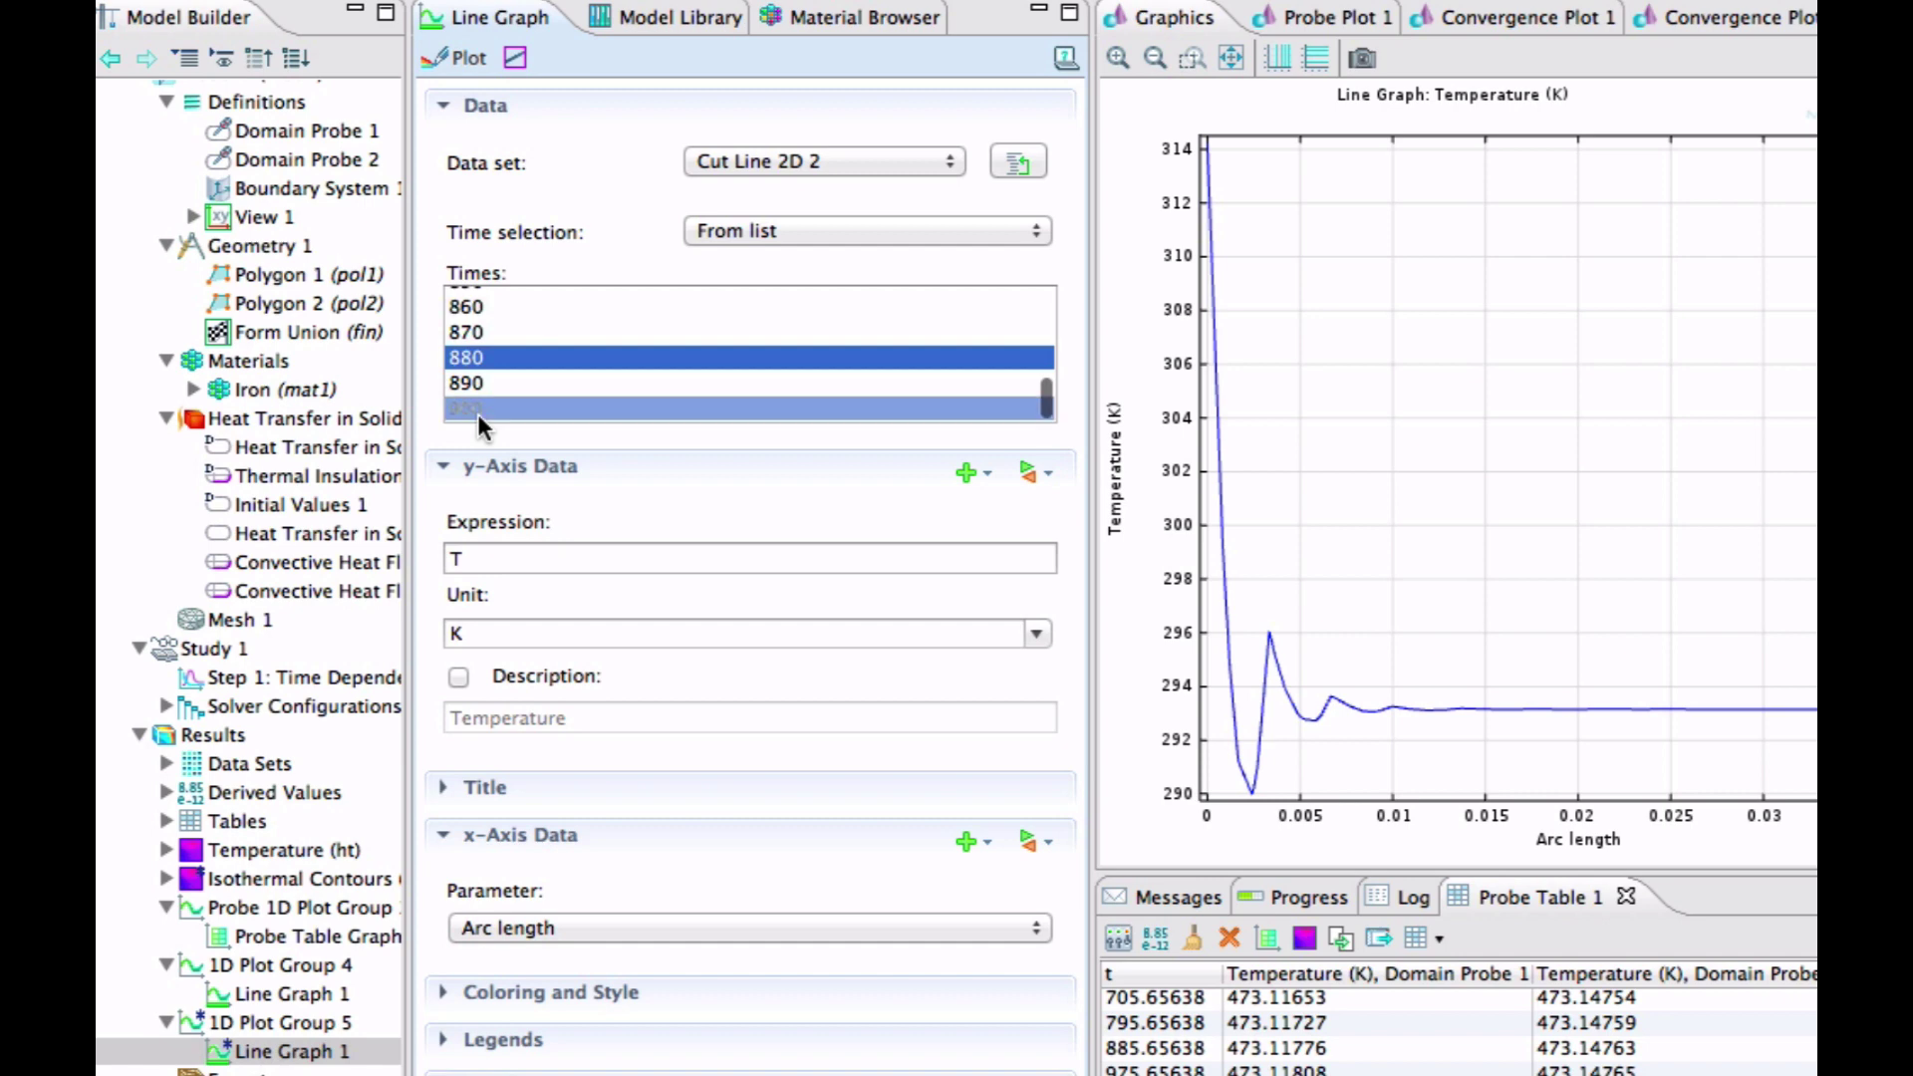
click(443, 55)
- Narrow the listed times to 650 and 700 and replot, then open Plot Group 4's Line Graph 1
click(859, 228)
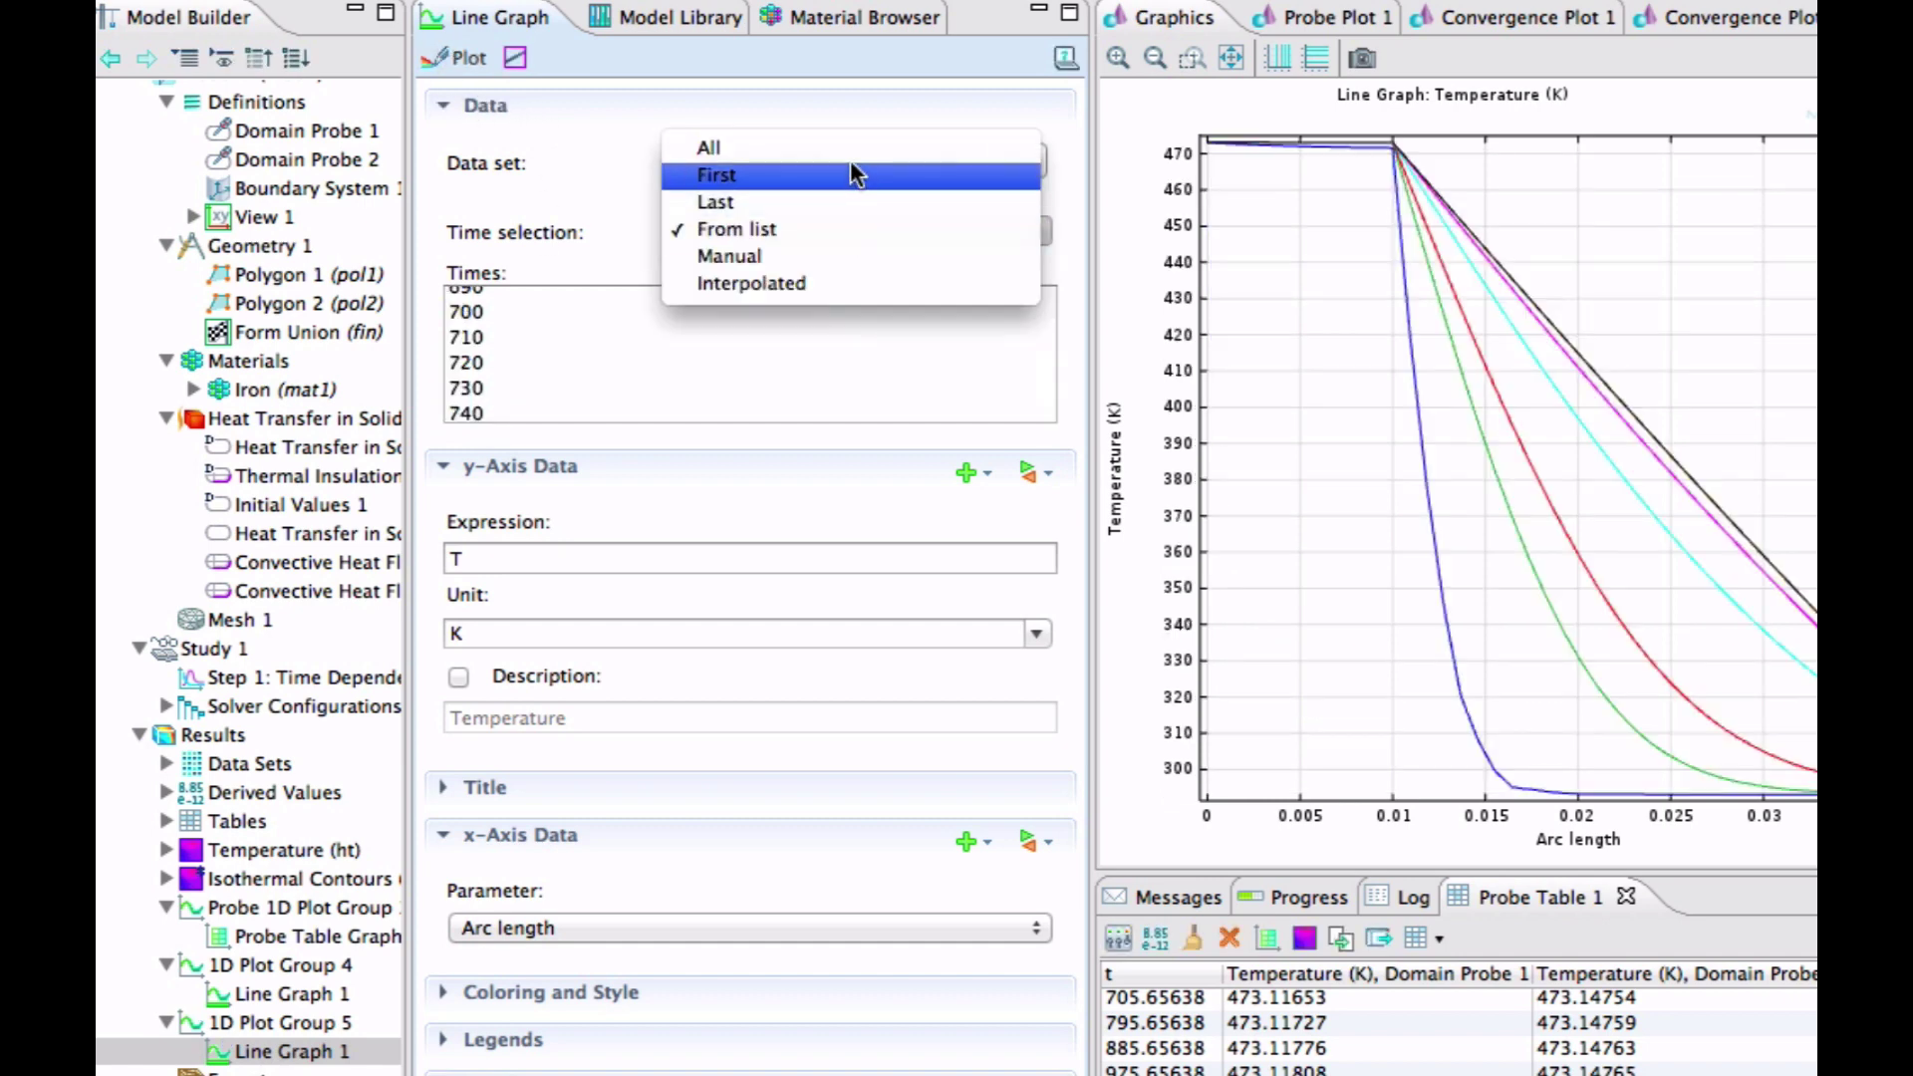
click(725, 231)
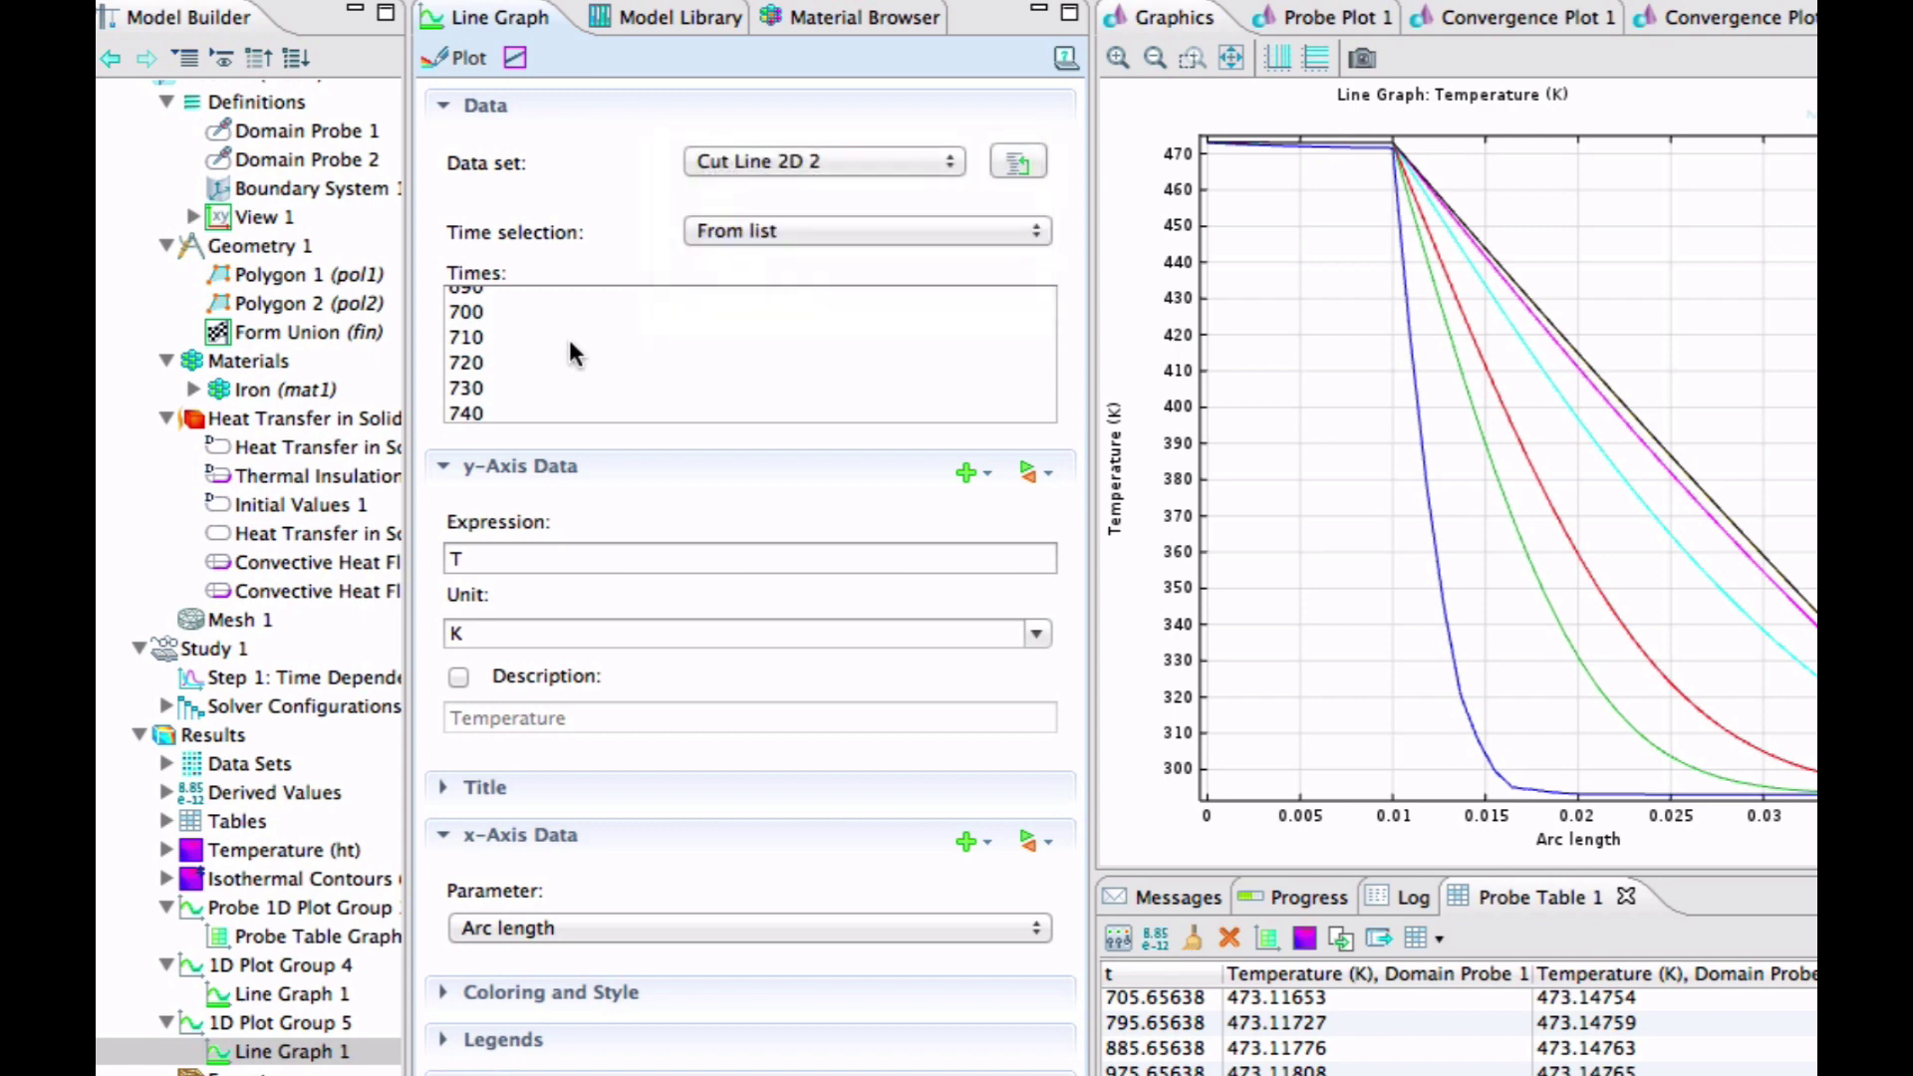
click(512, 305)
scroll(513, 304, up, 3)
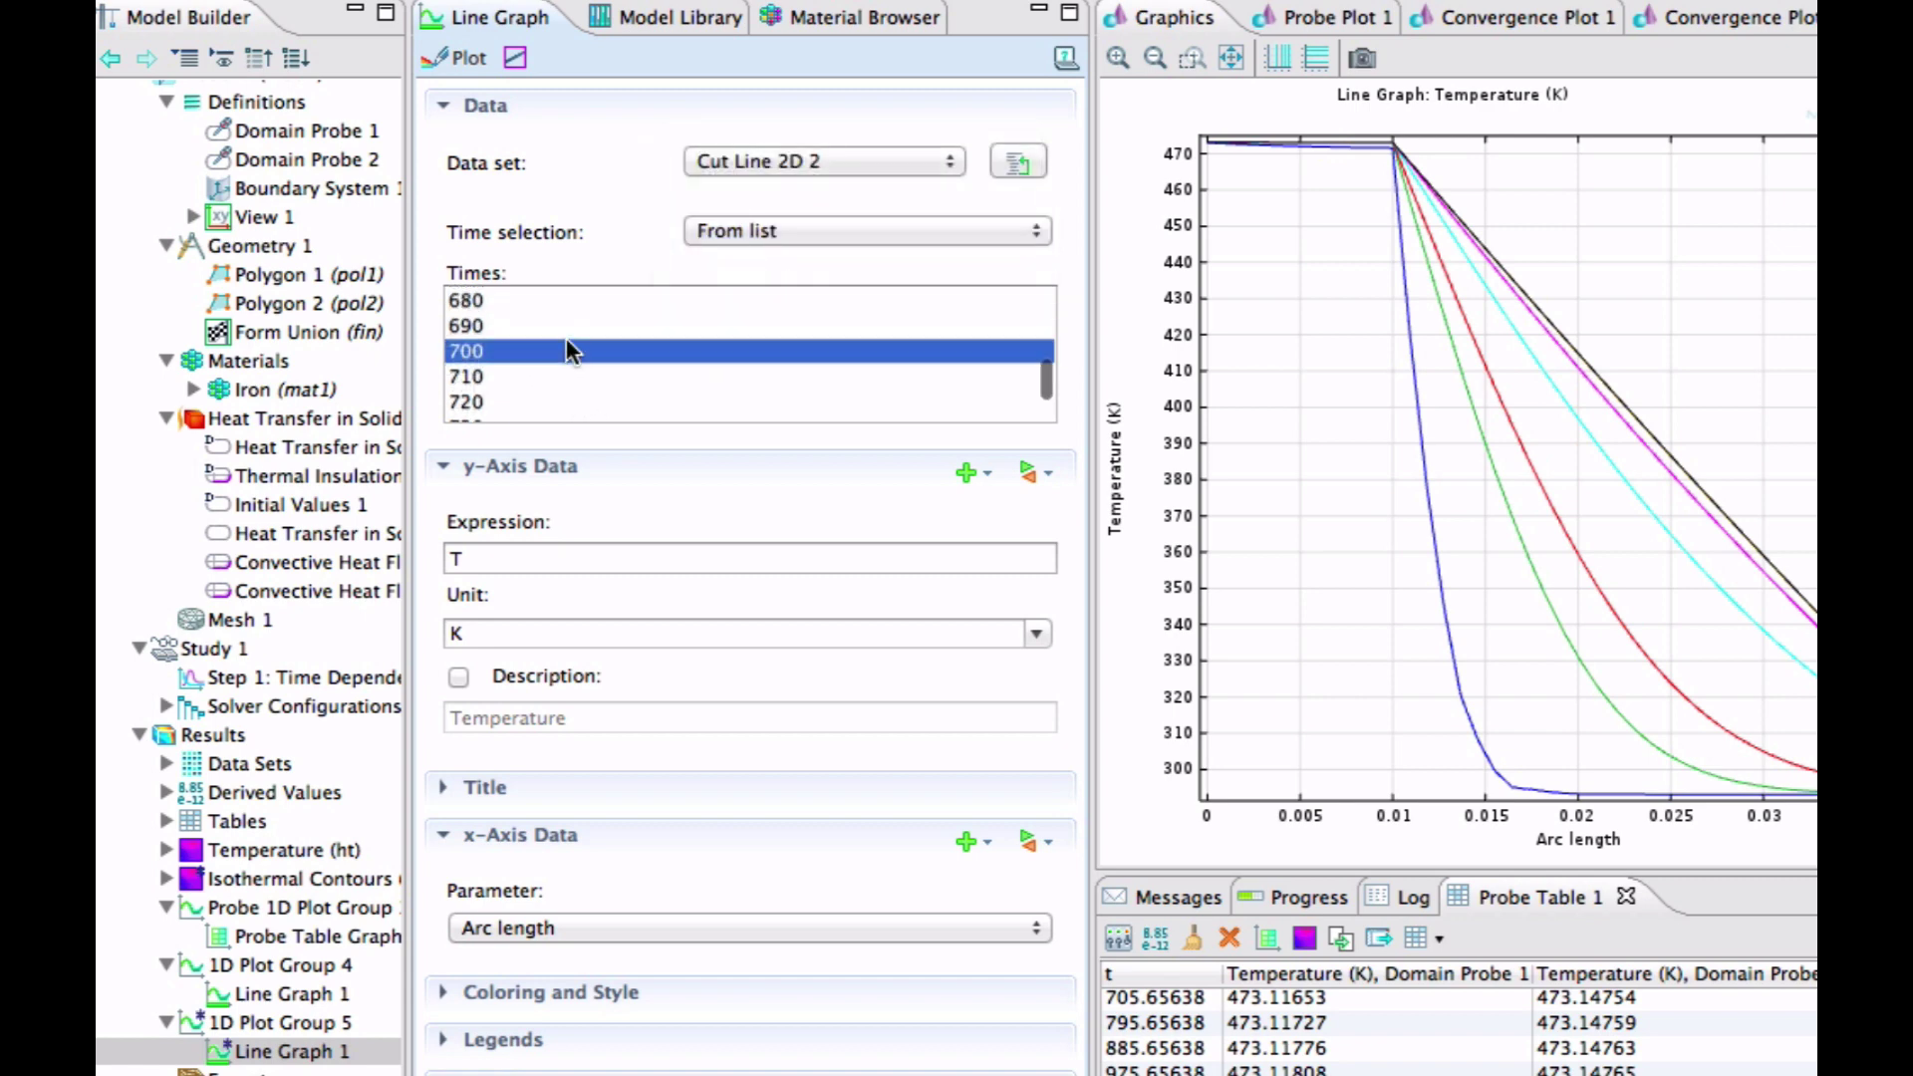
super+click(511, 297)
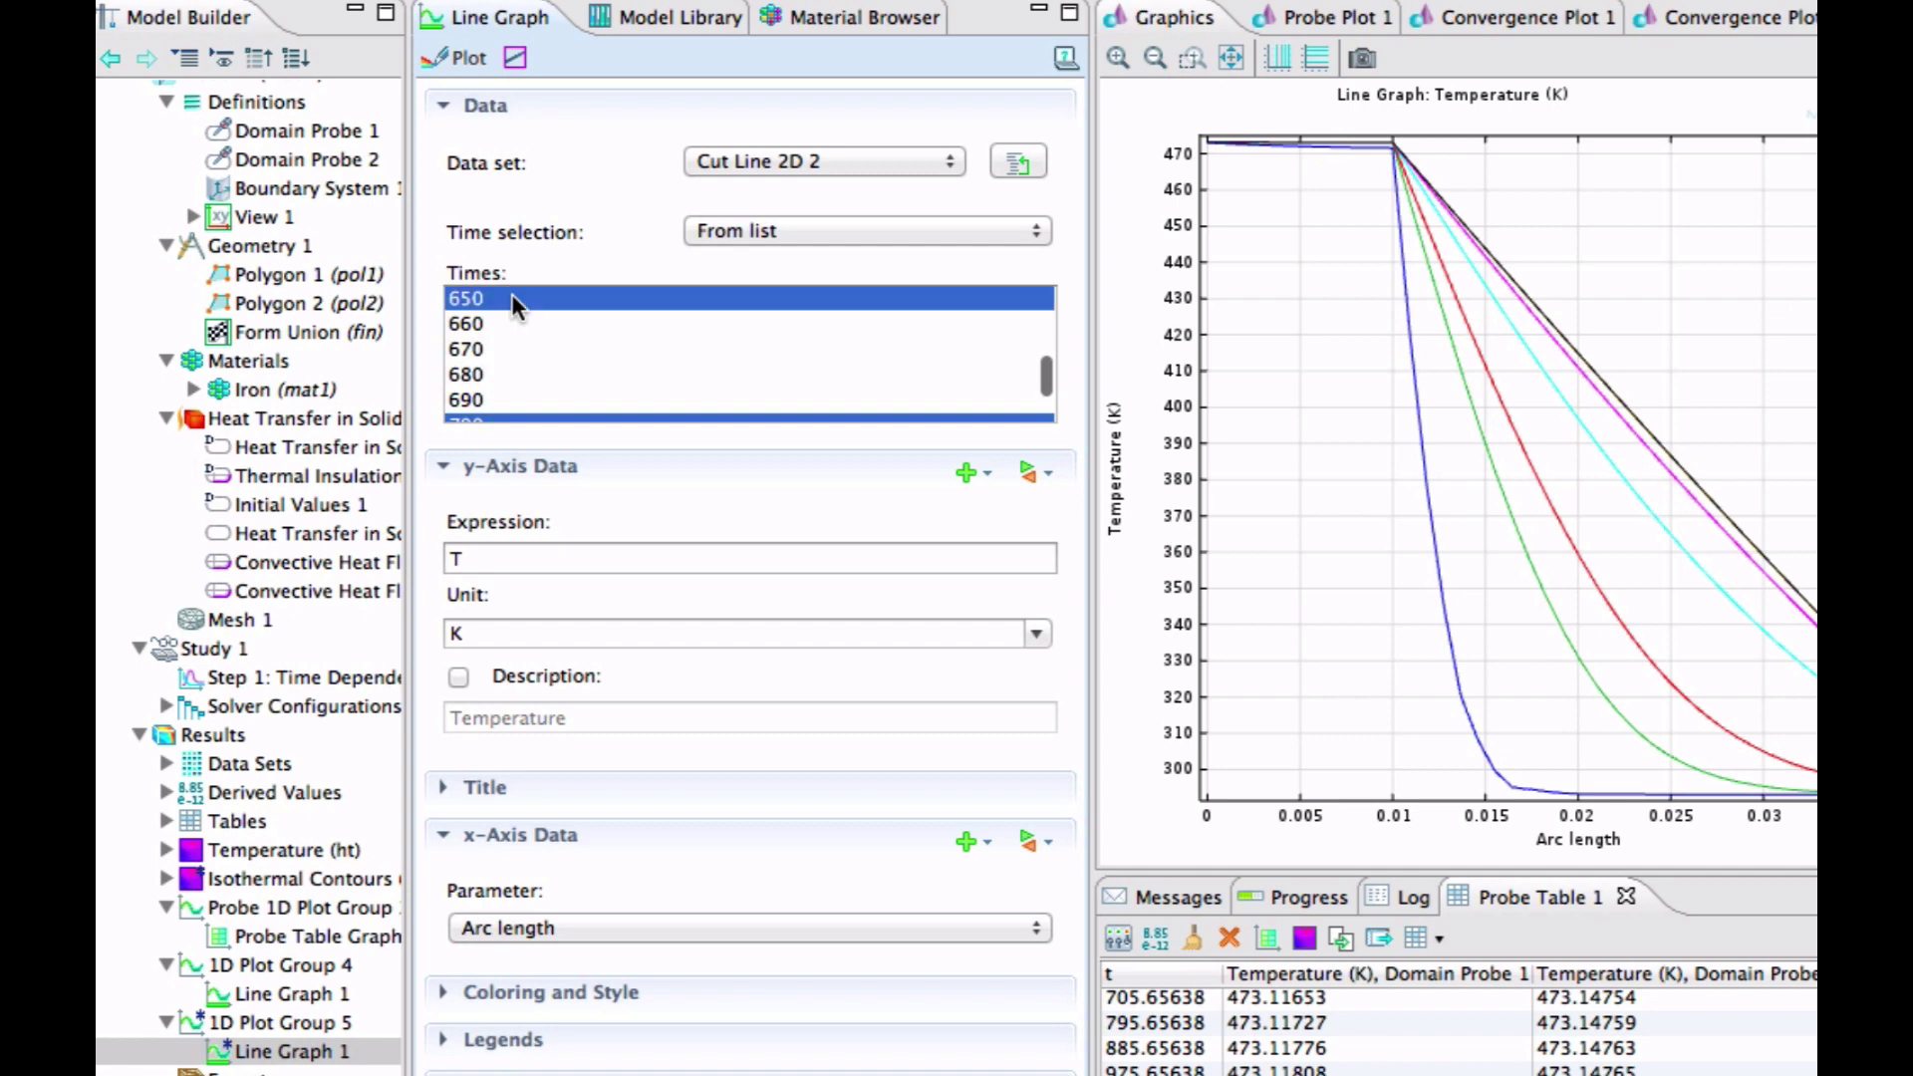
click(445, 42)
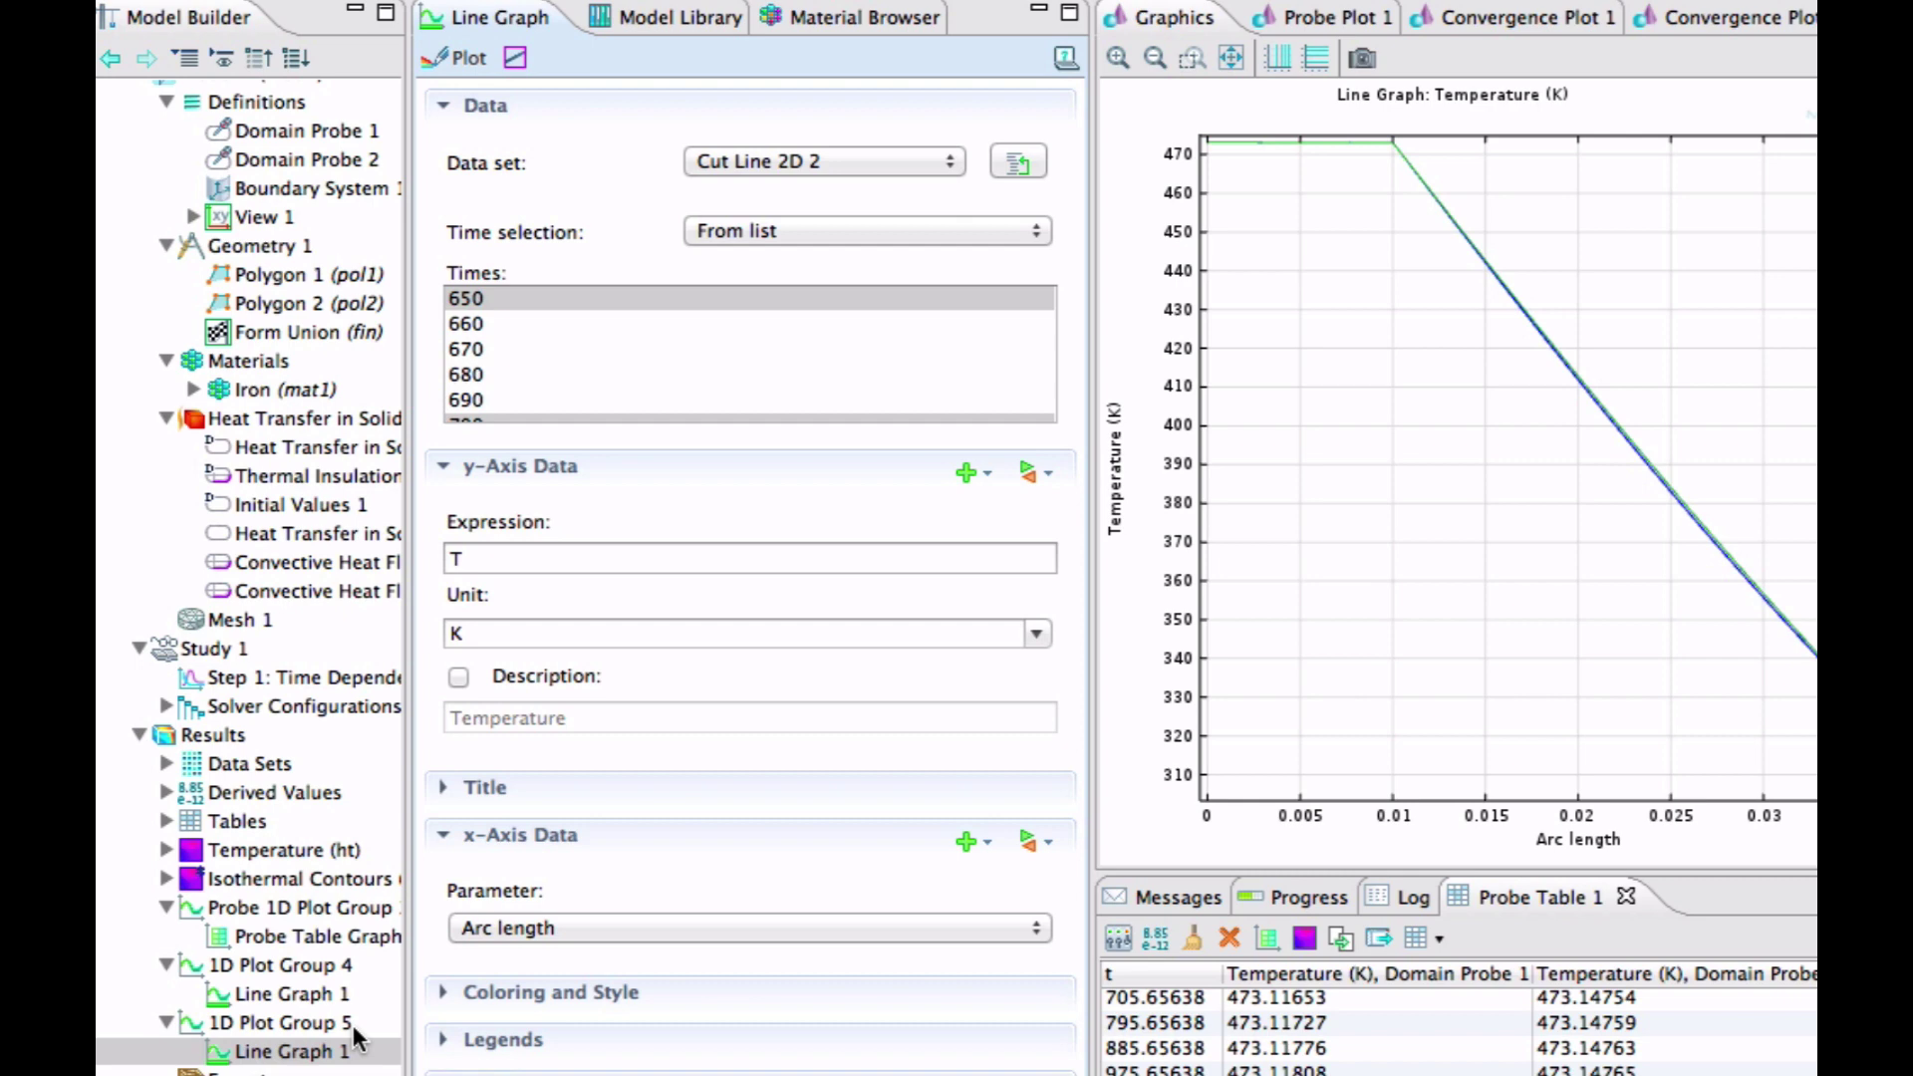
click(334, 993)
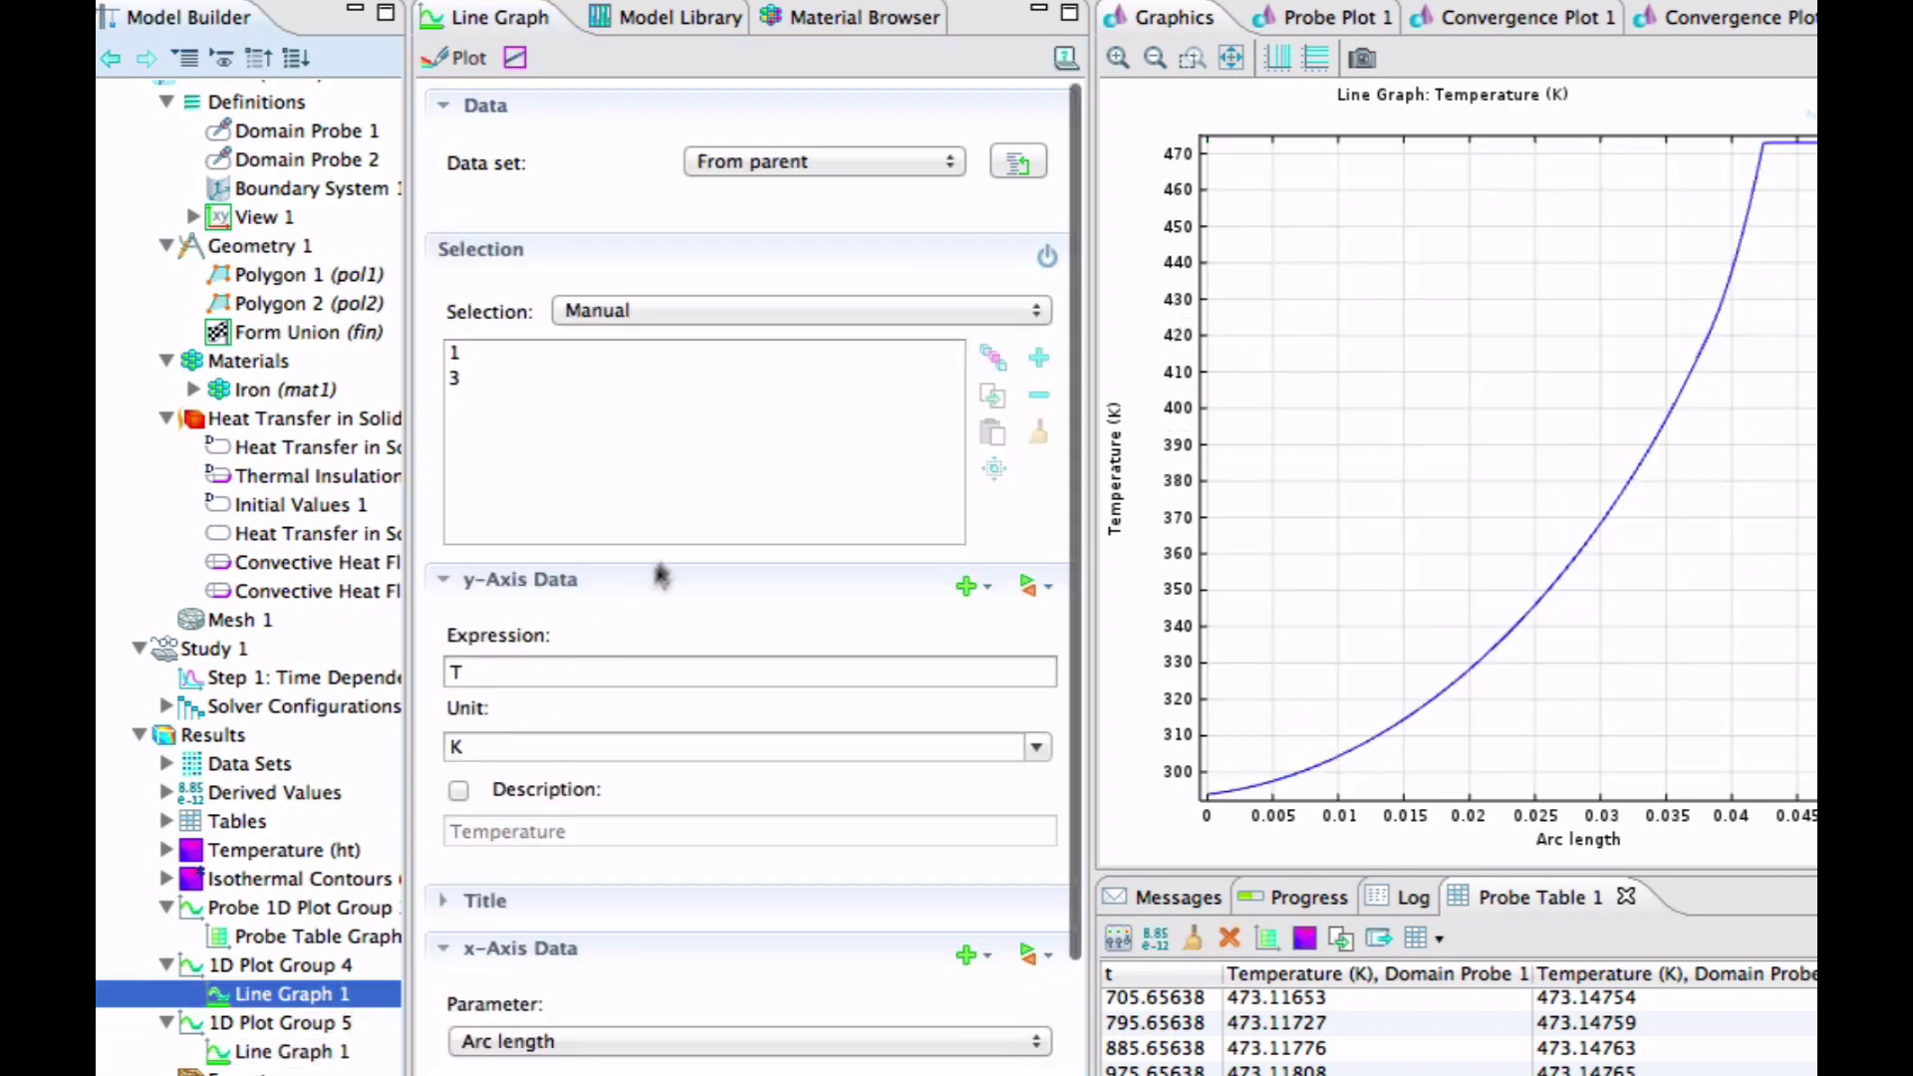
- Set 1D Plot Group 4 time selection to From list with times 660 and 900, and replot
click(291, 965)
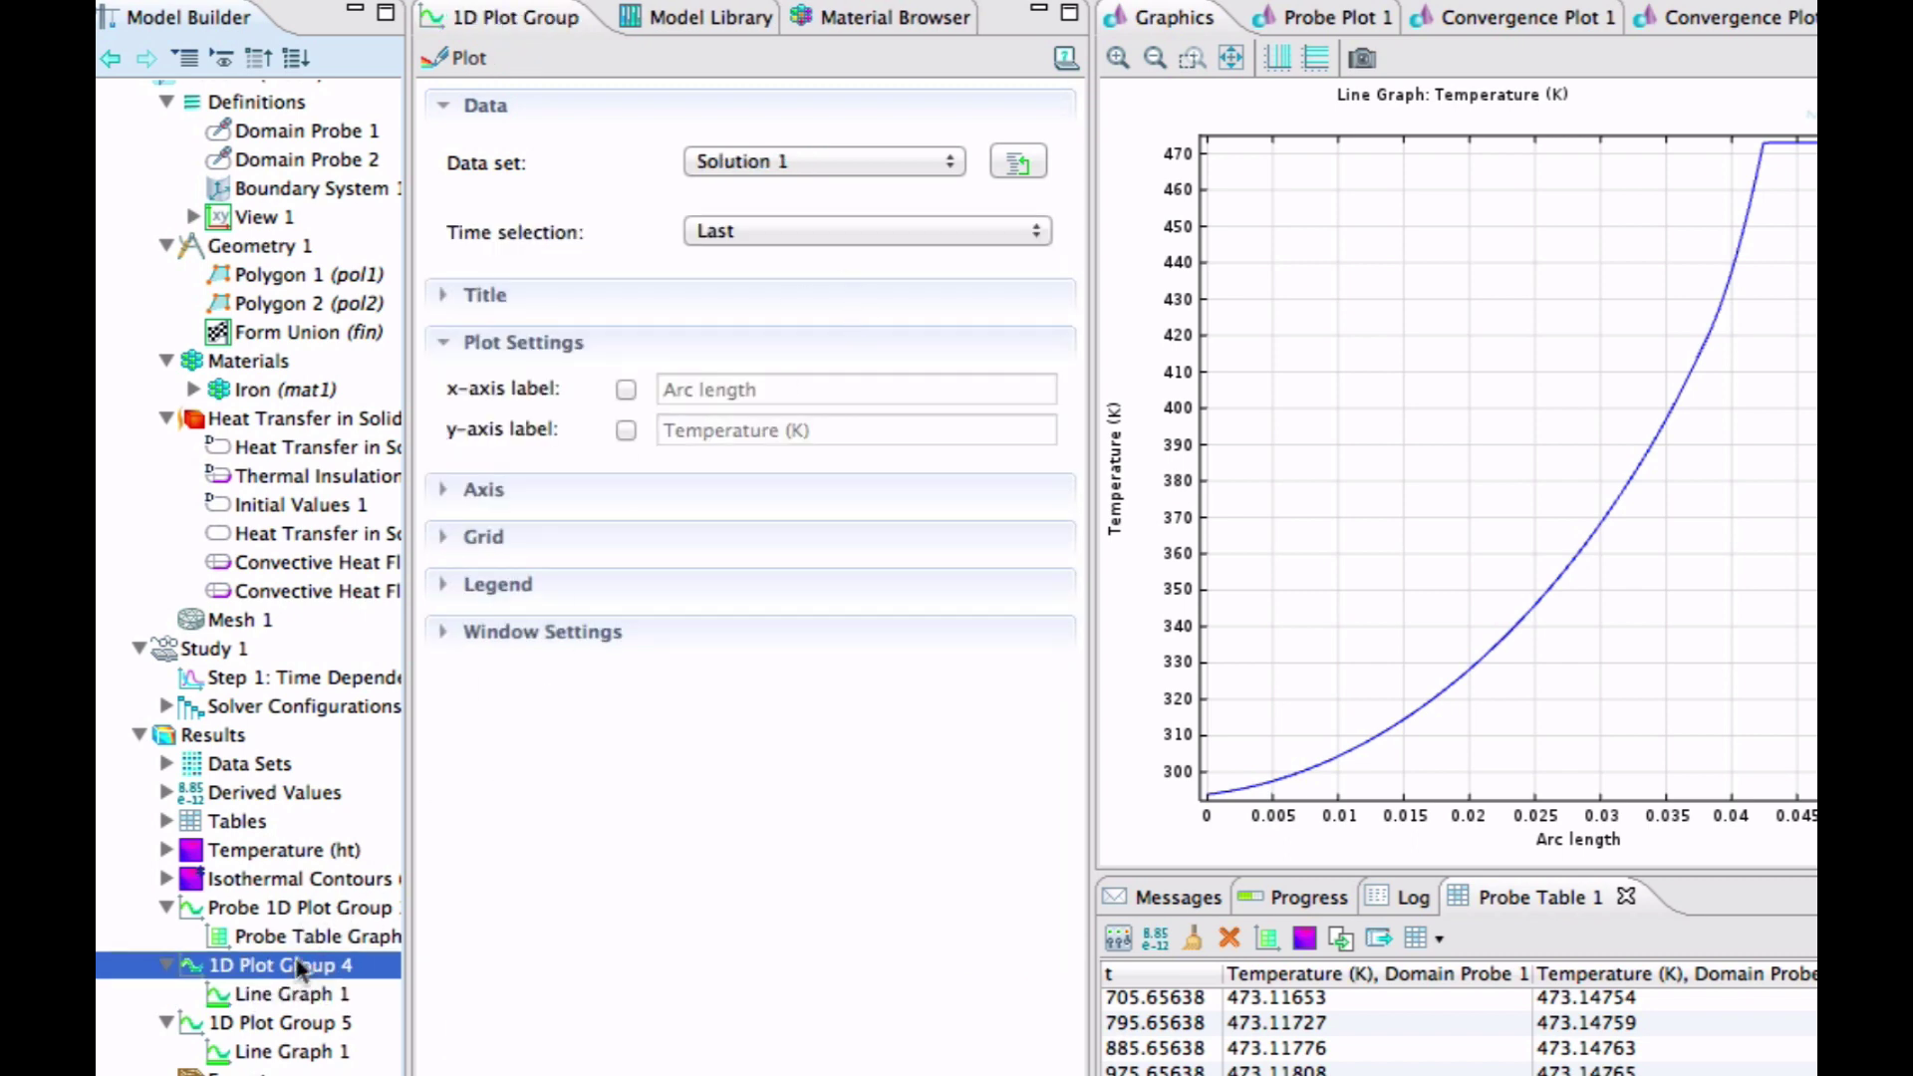
click(289, 1001)
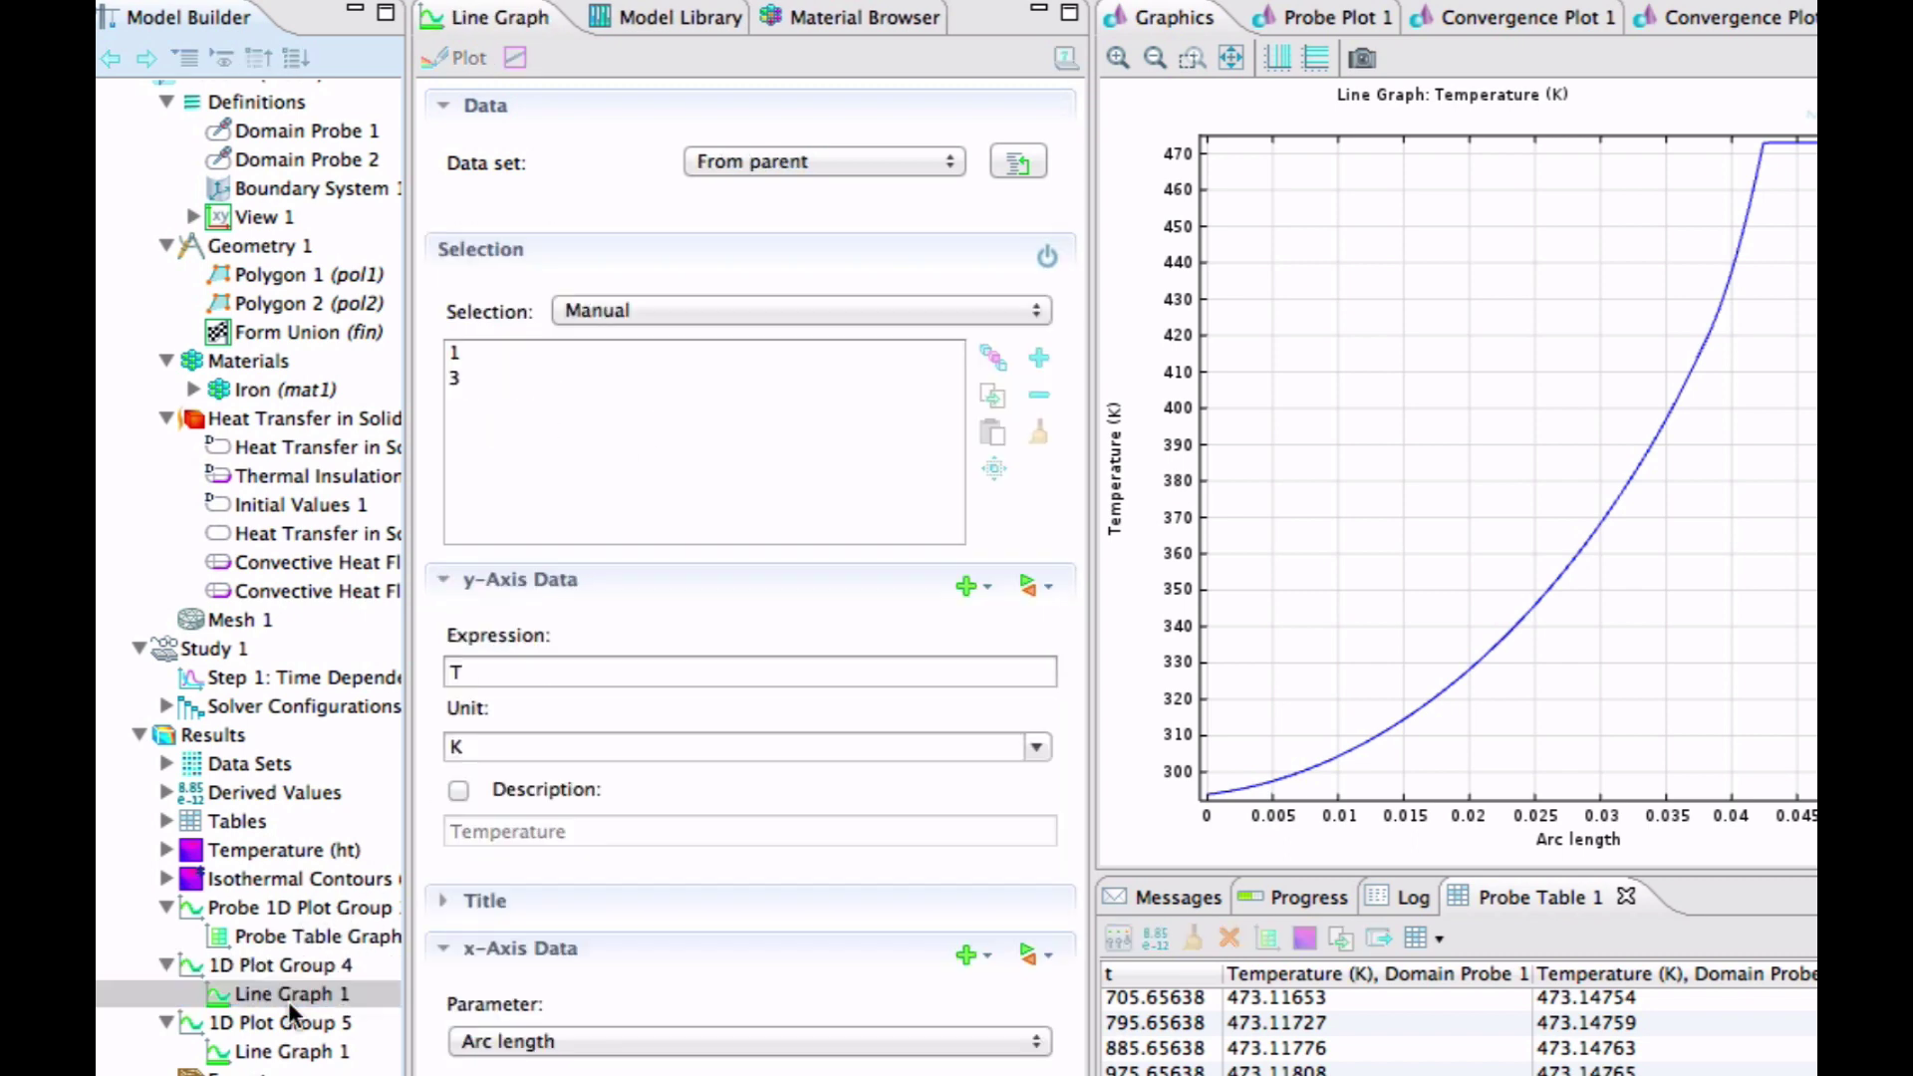
click(260, 959)
click(744, 227)
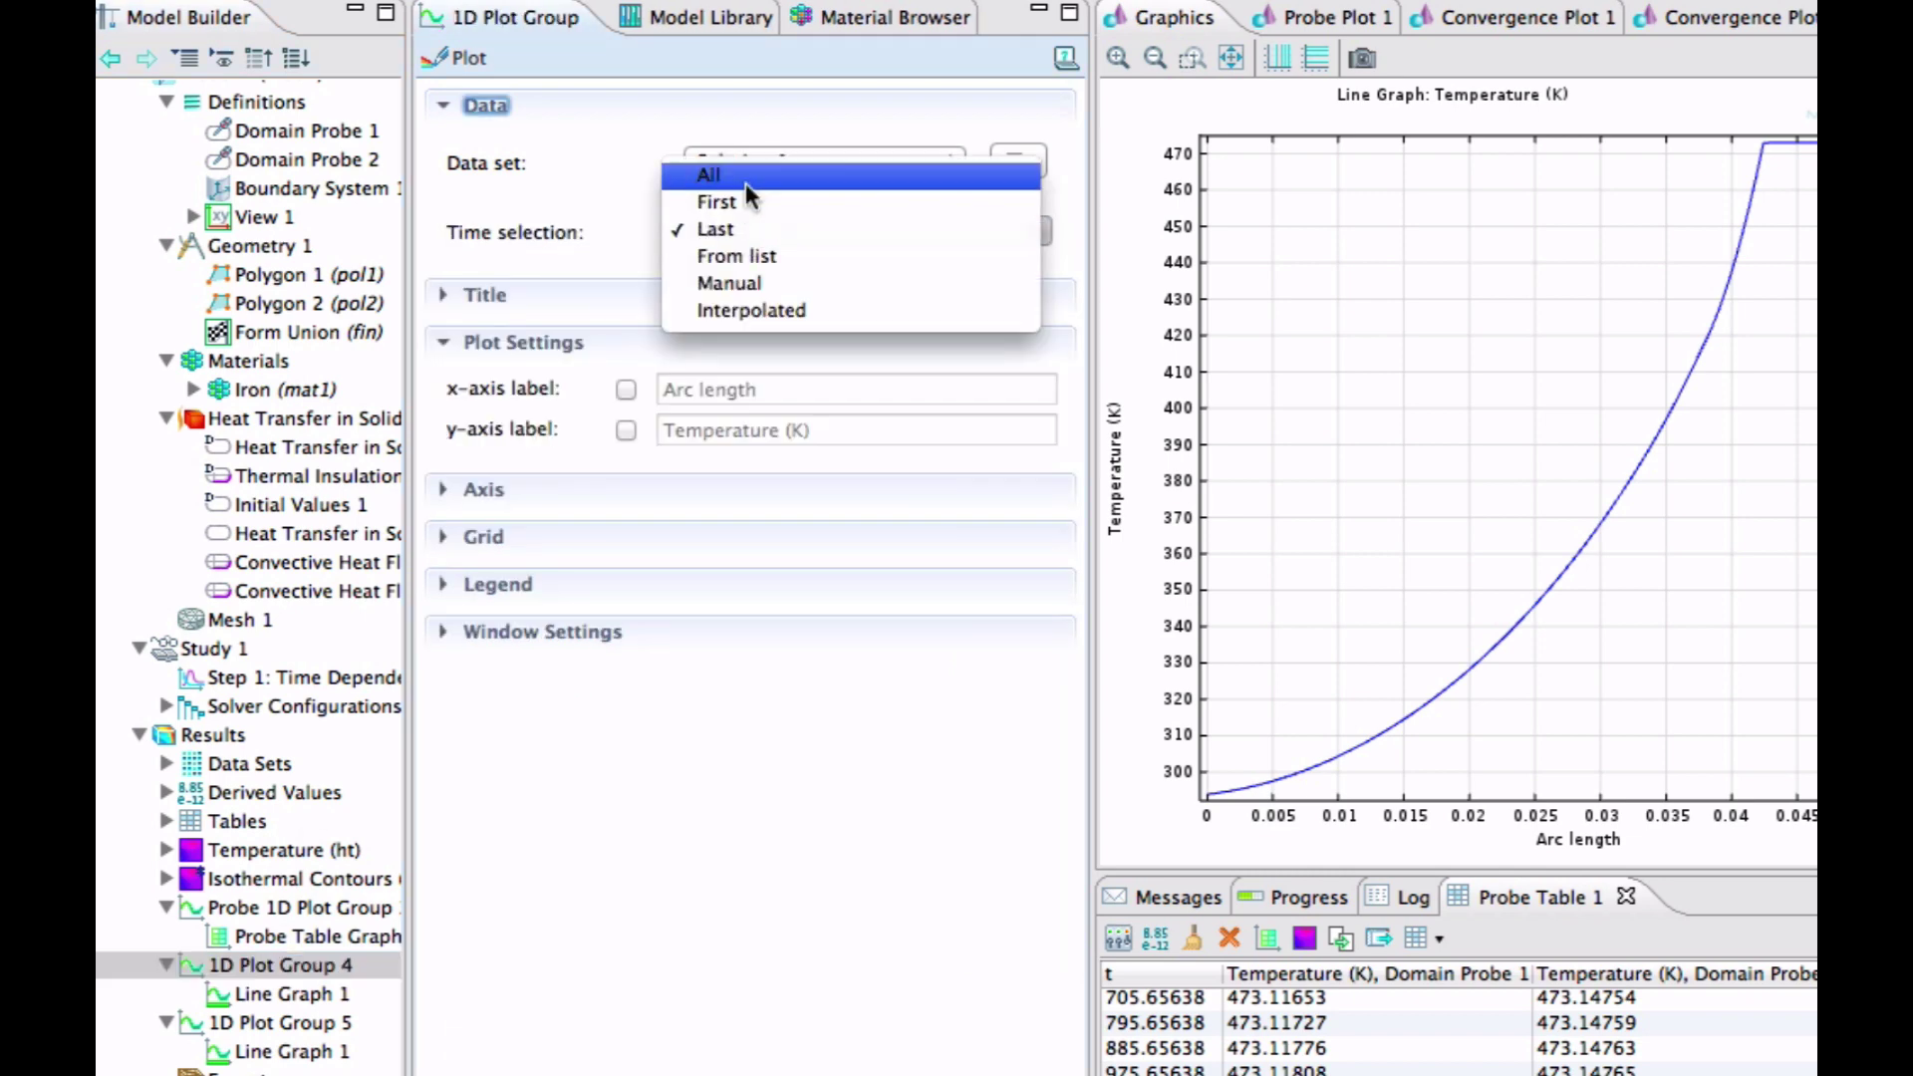
click(743, 259)
scroll(535, 333, up, 1)
scroll(524, 360, down, 20)
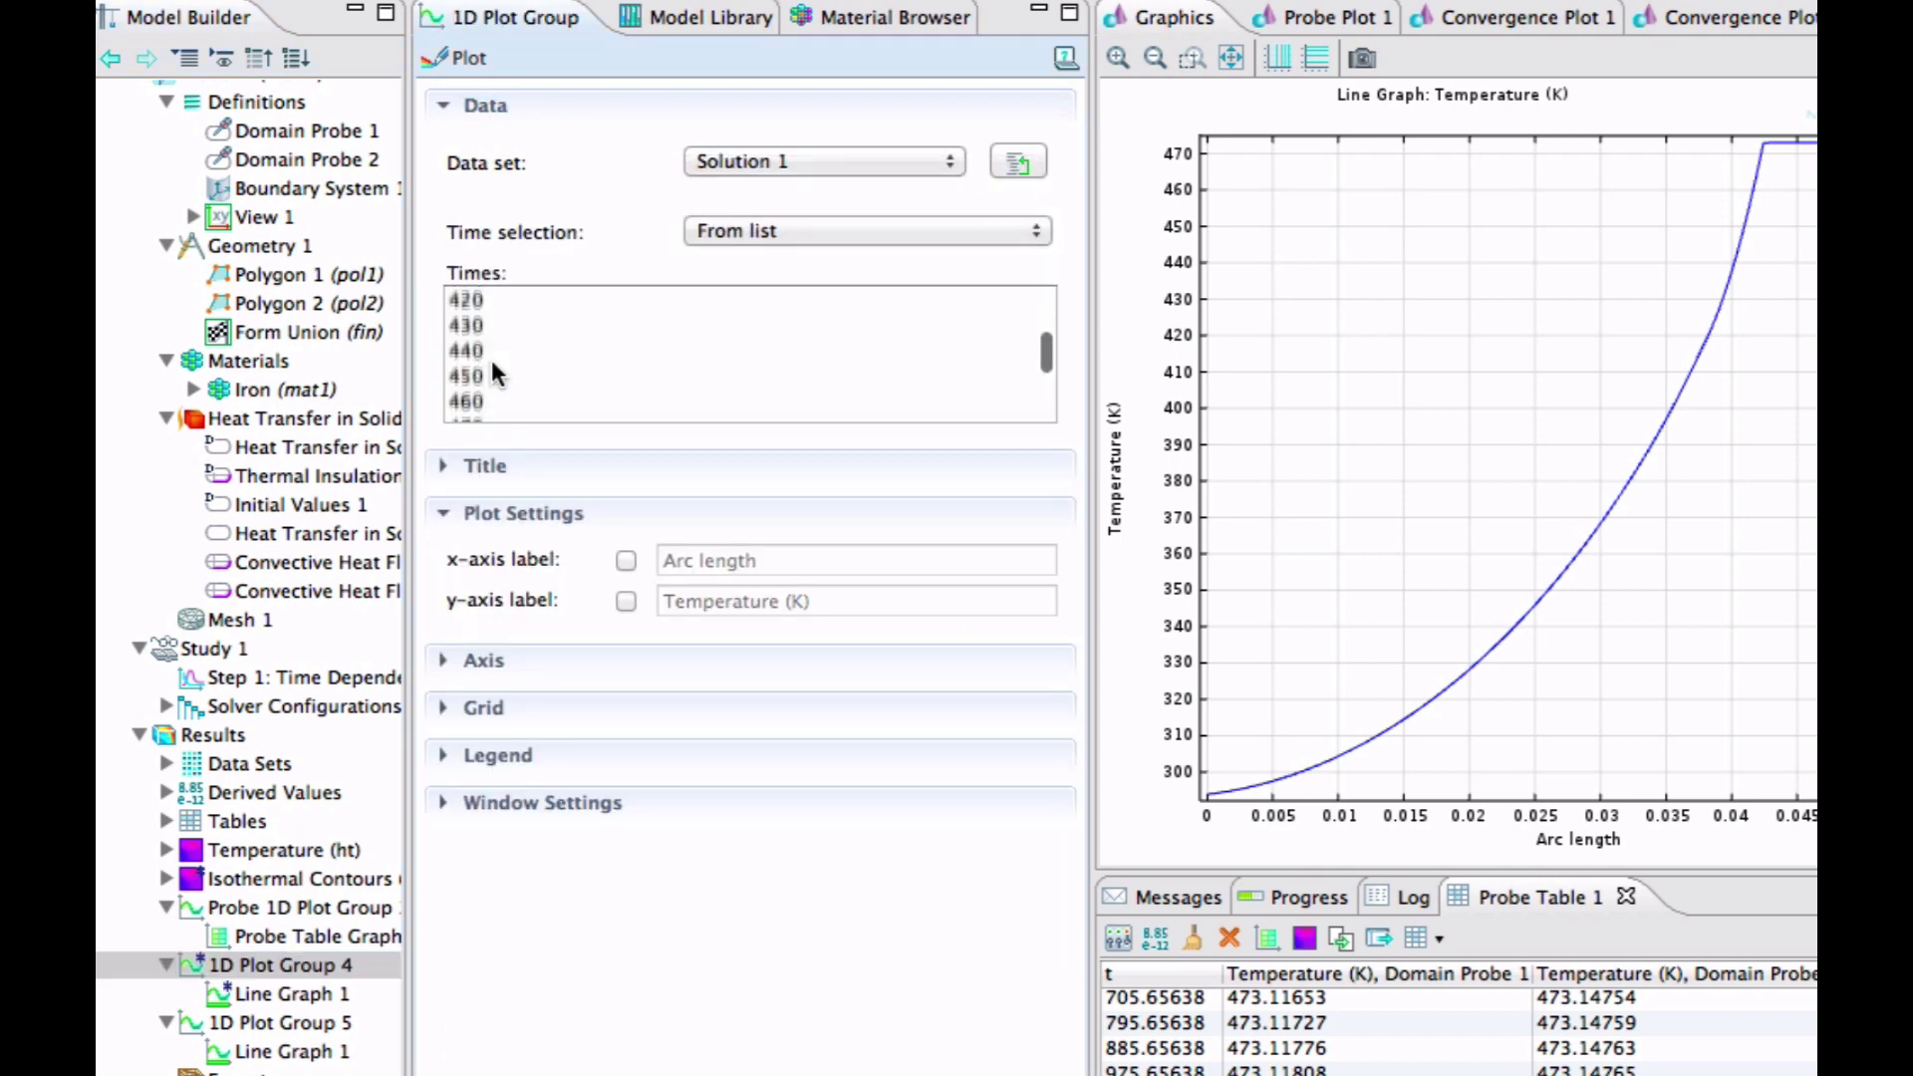
click(493, 367)
click(450, 62)
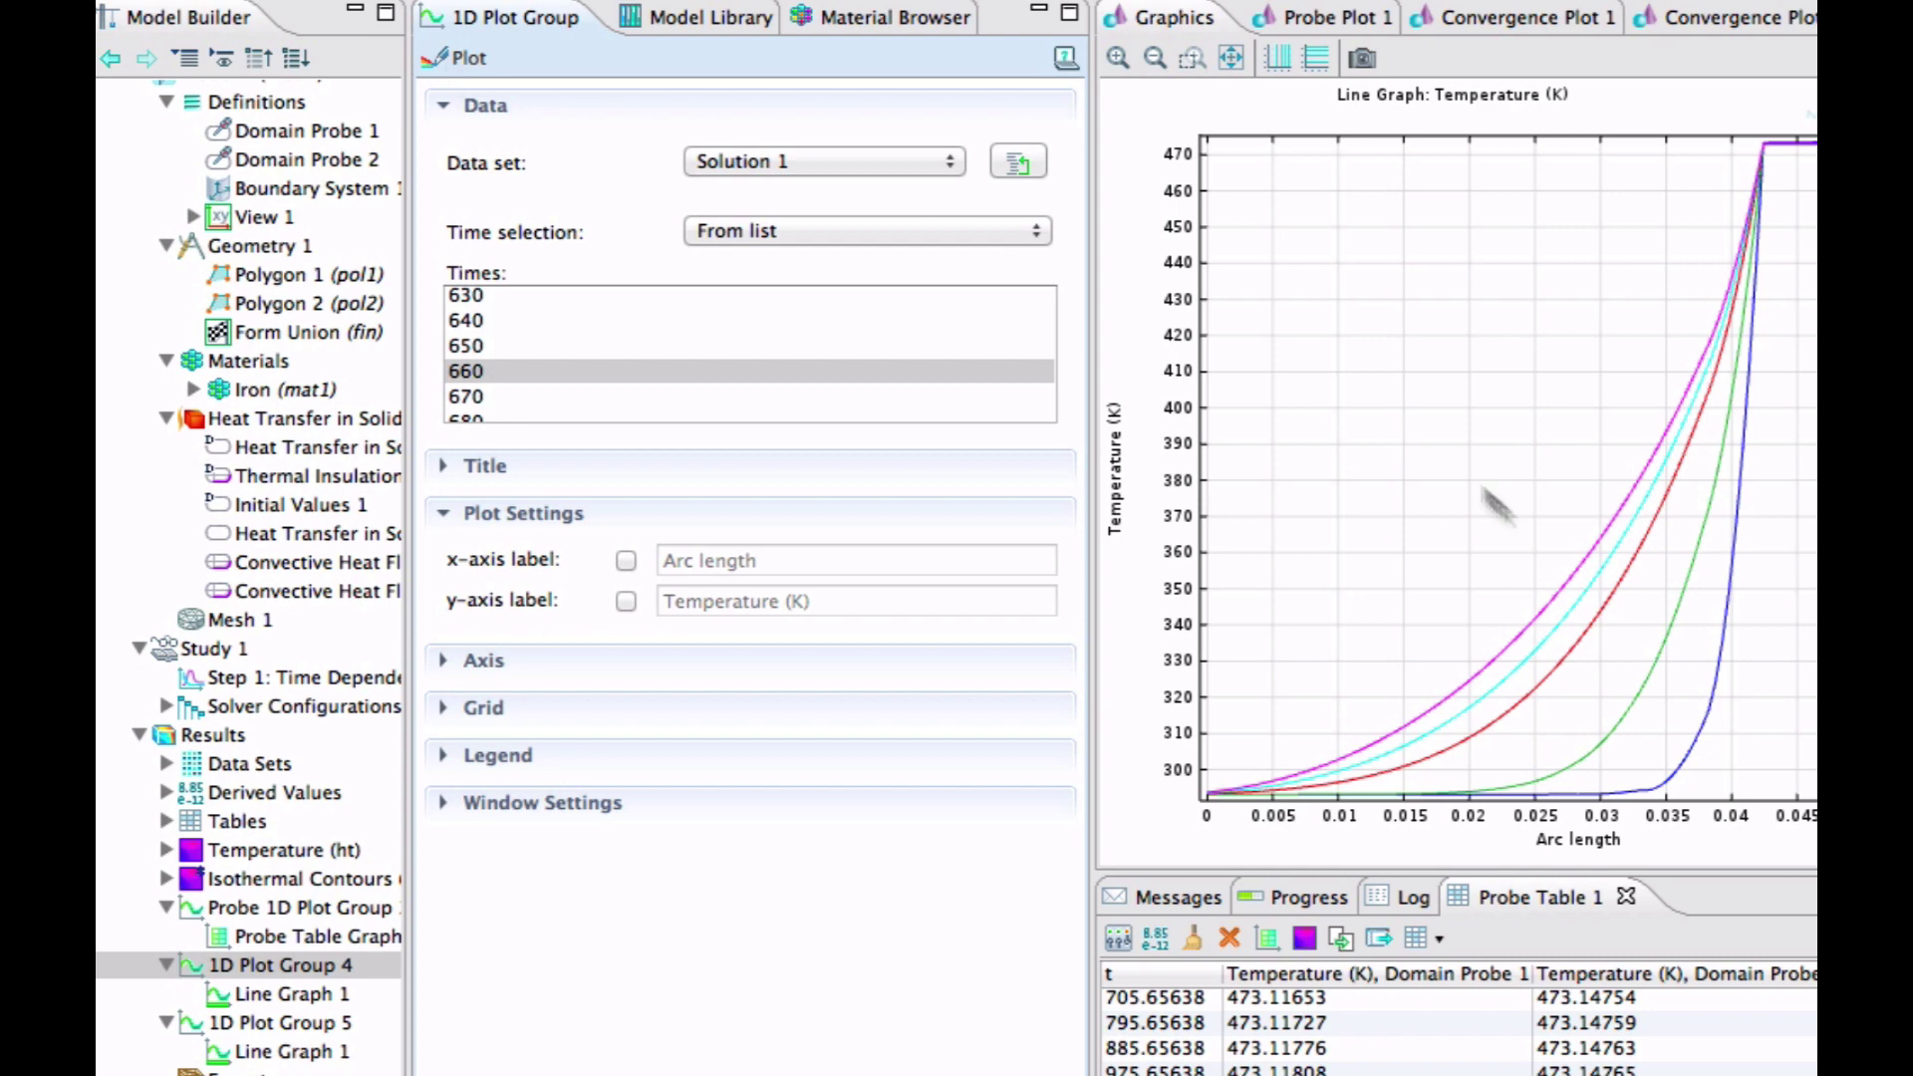
scroll(699, 367, down, 8)
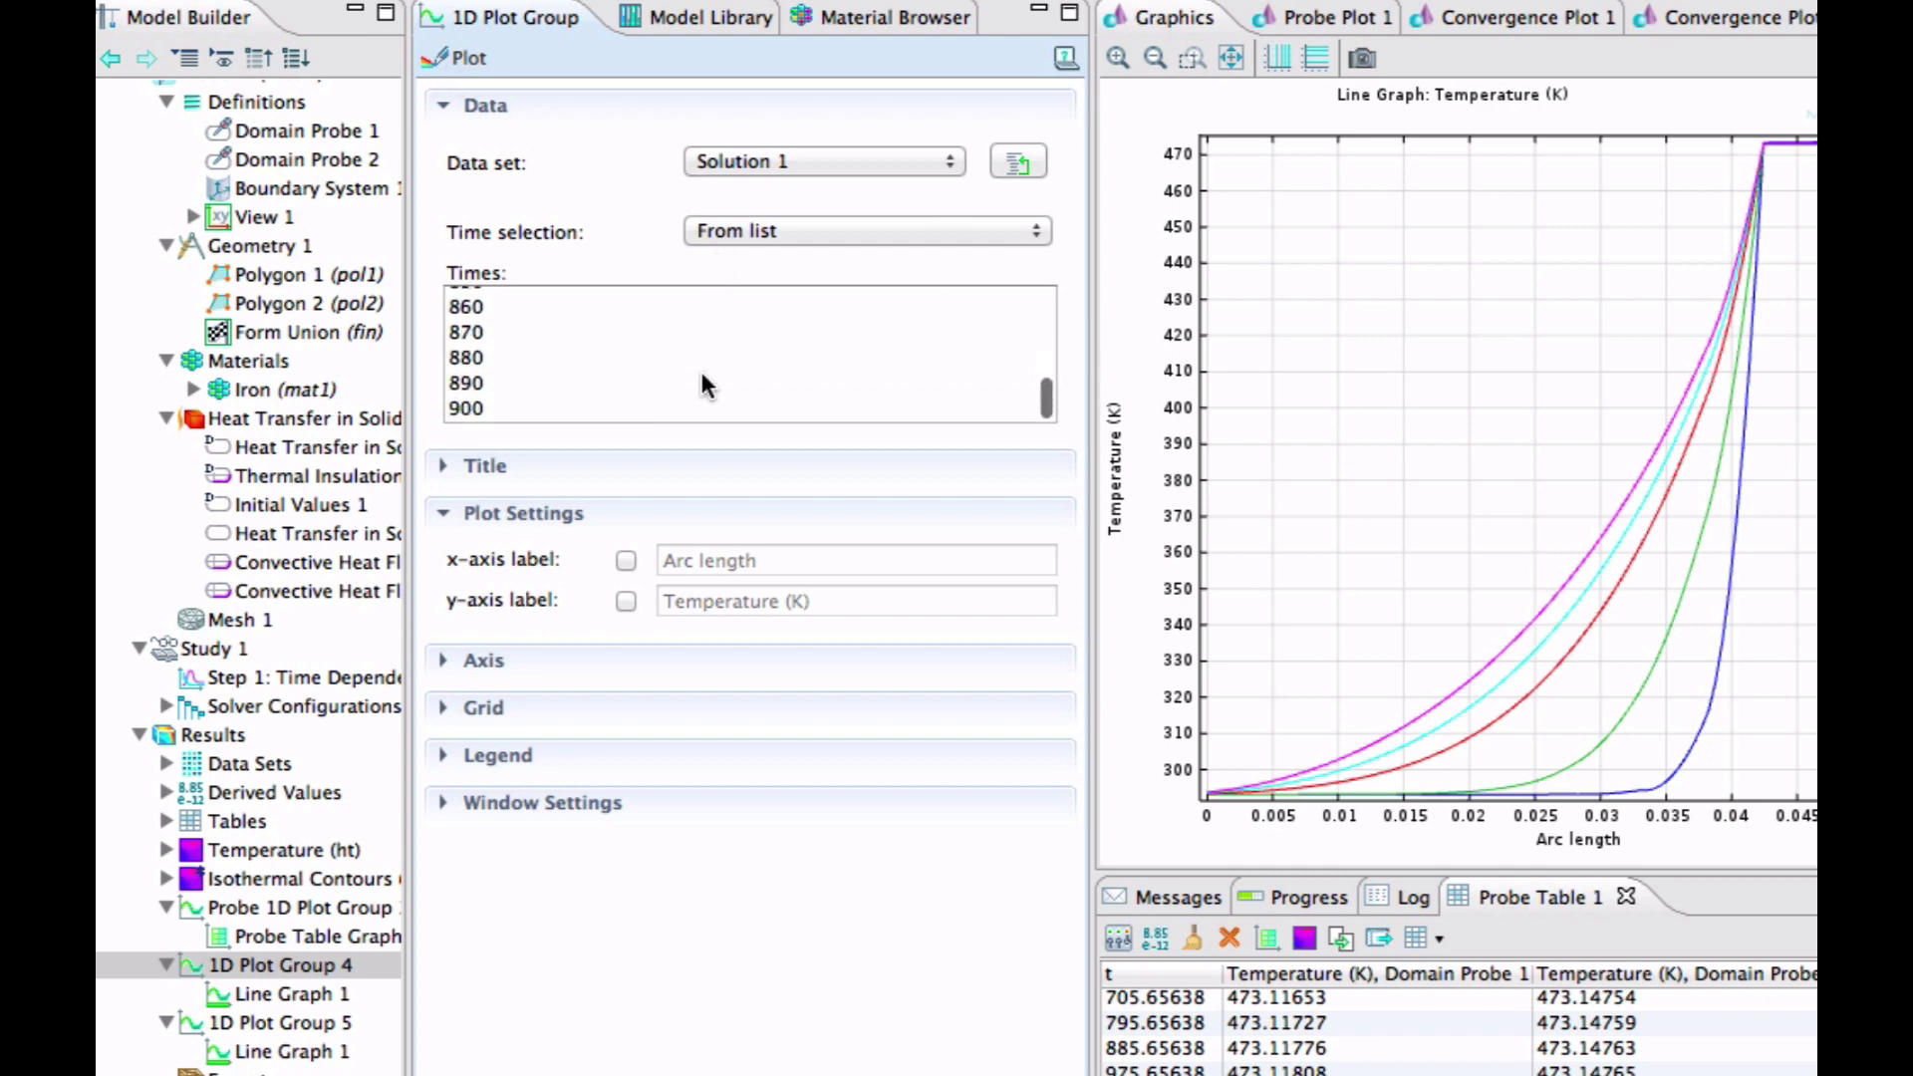
click(521, 407)
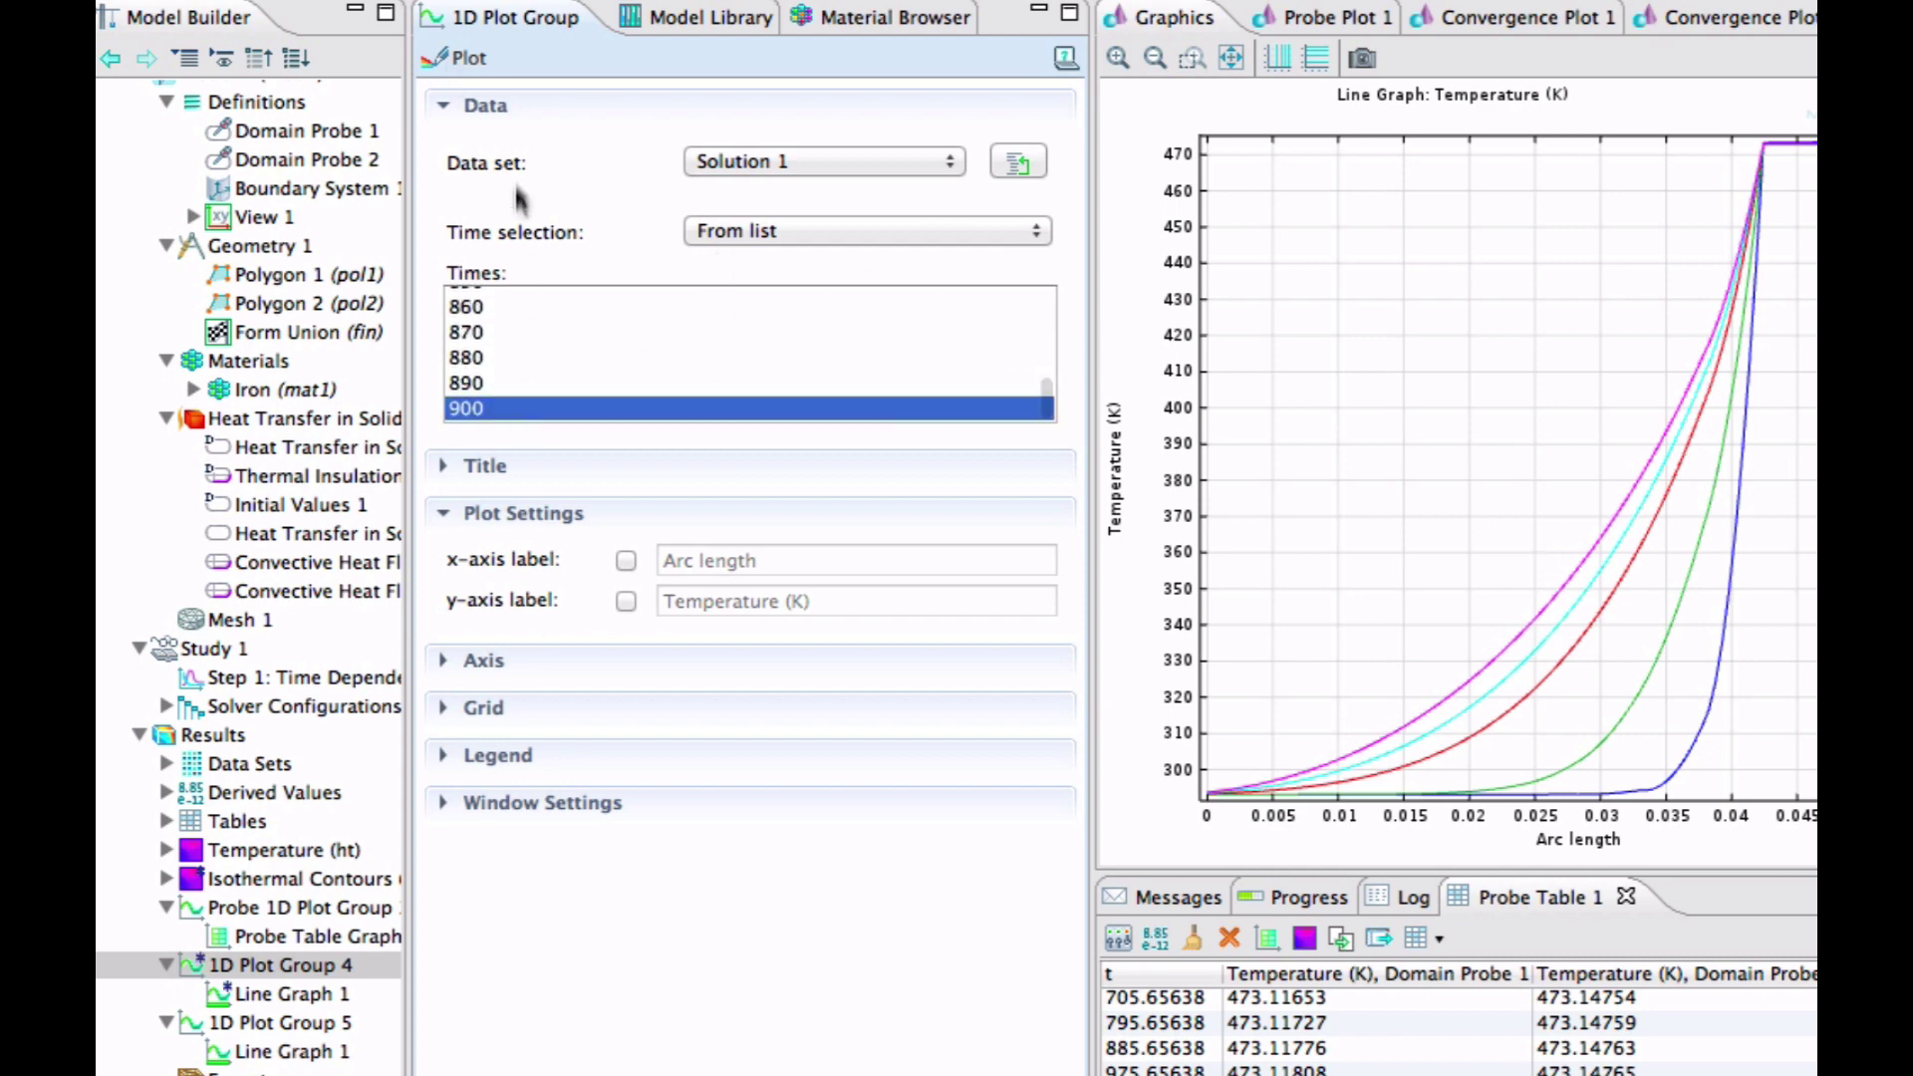
click(458, 64)
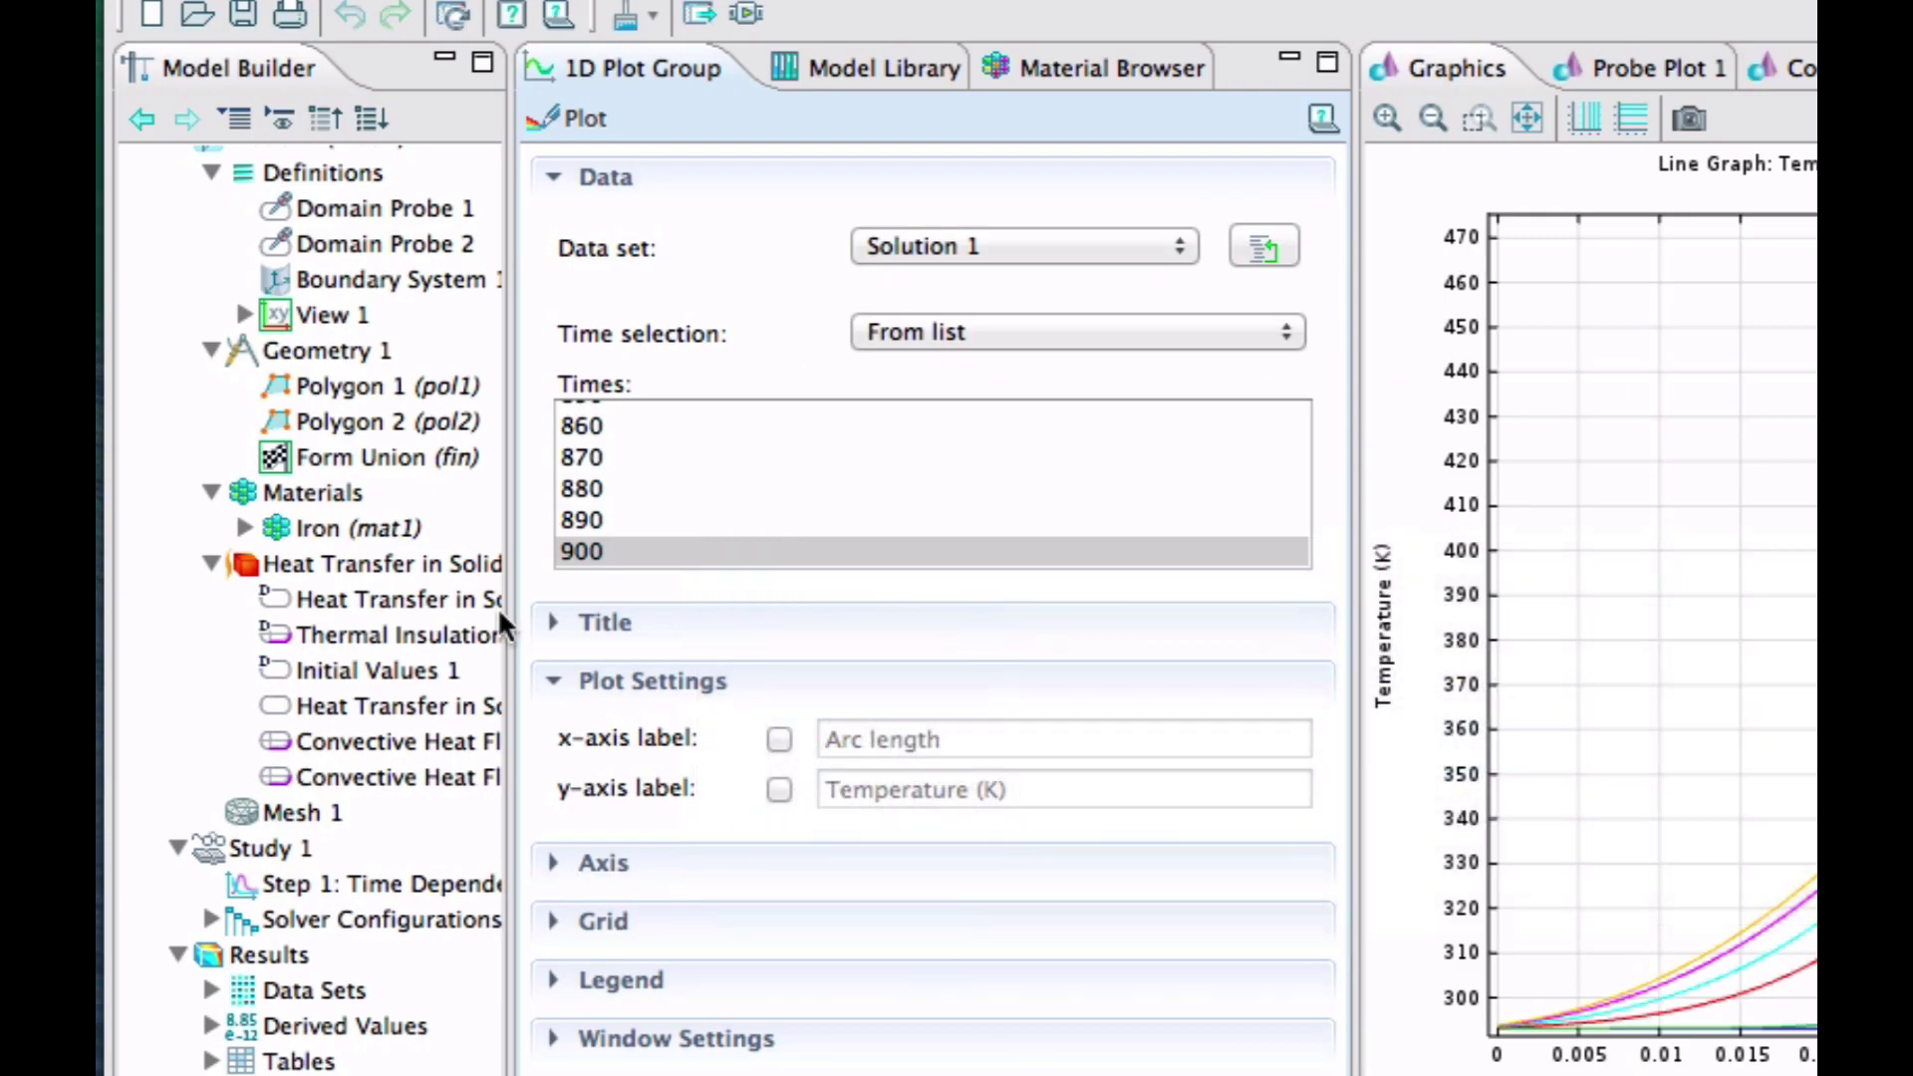
- Add Surface-to-Ambient Radiation on boundary 2 with ambient 273.15+20 K and user-defined emissivity 0.4
click(335, 555)
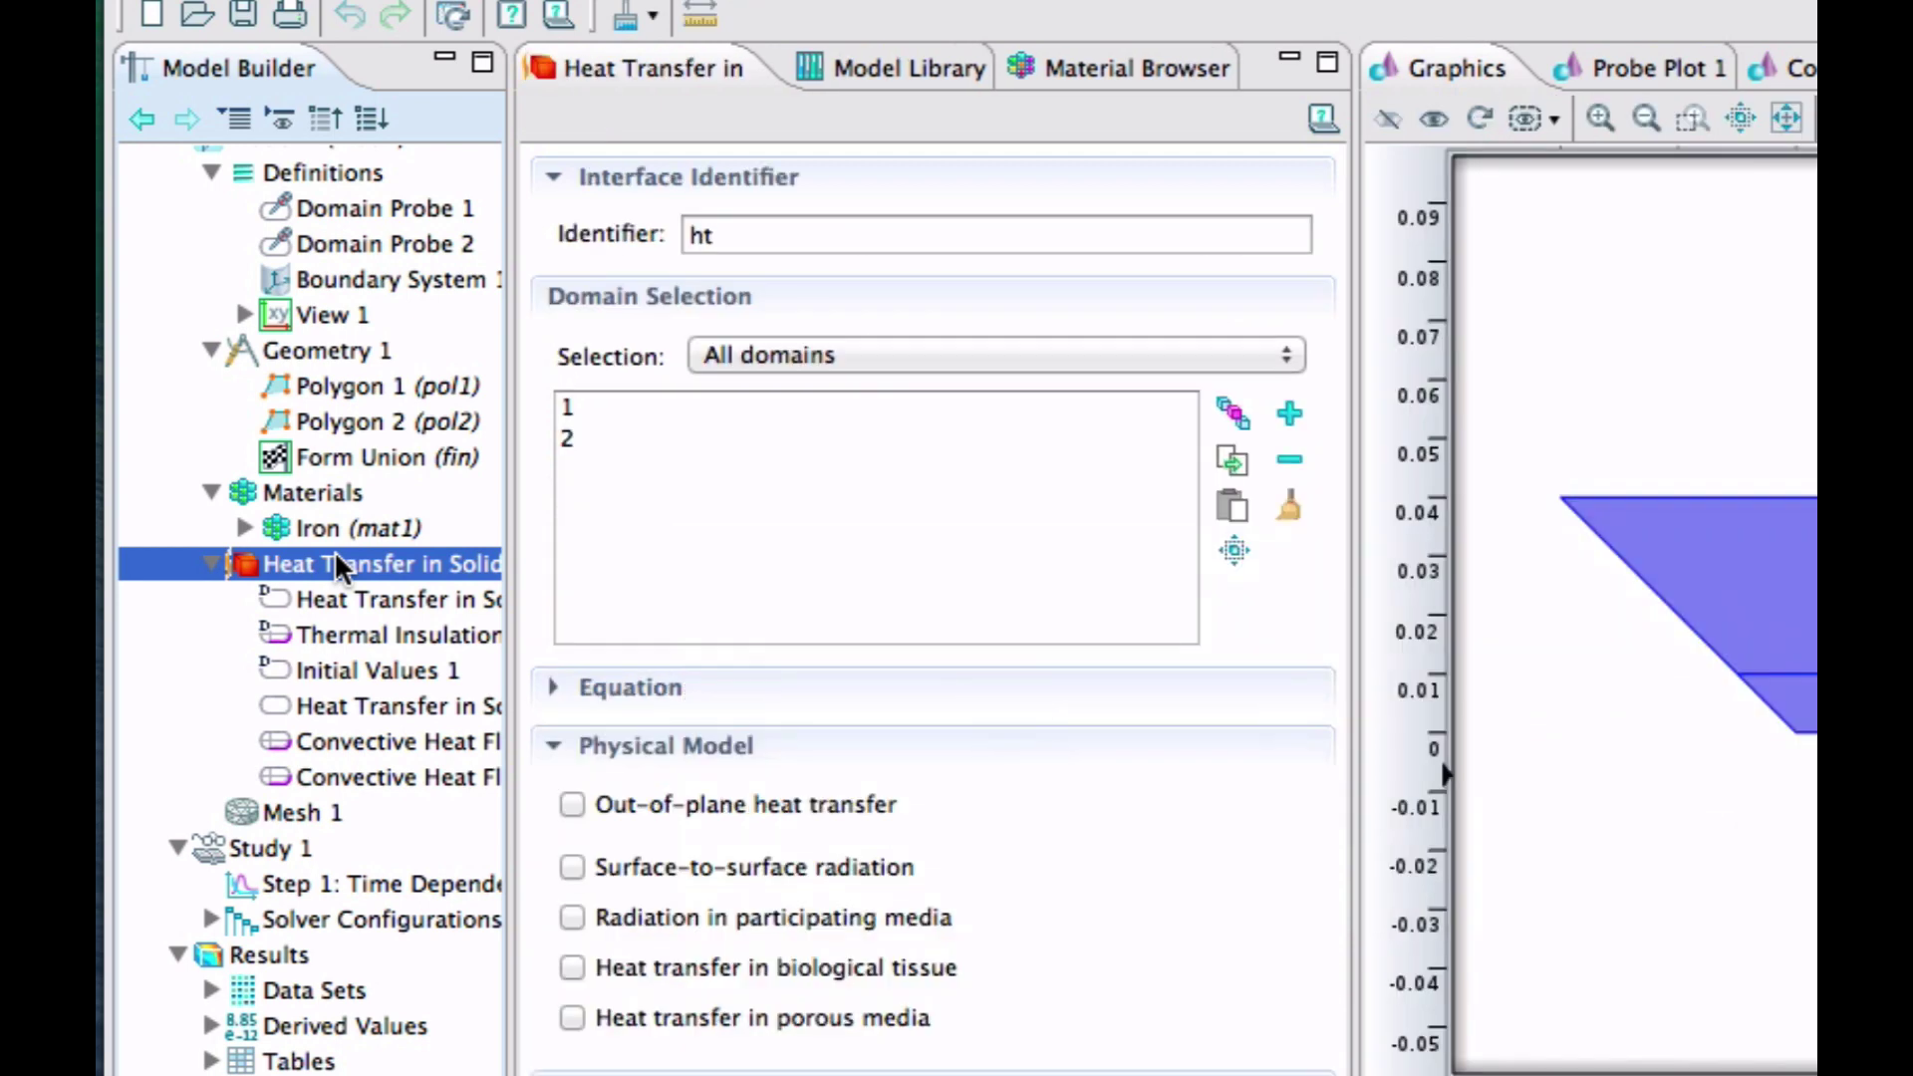
right_click(339, 569)
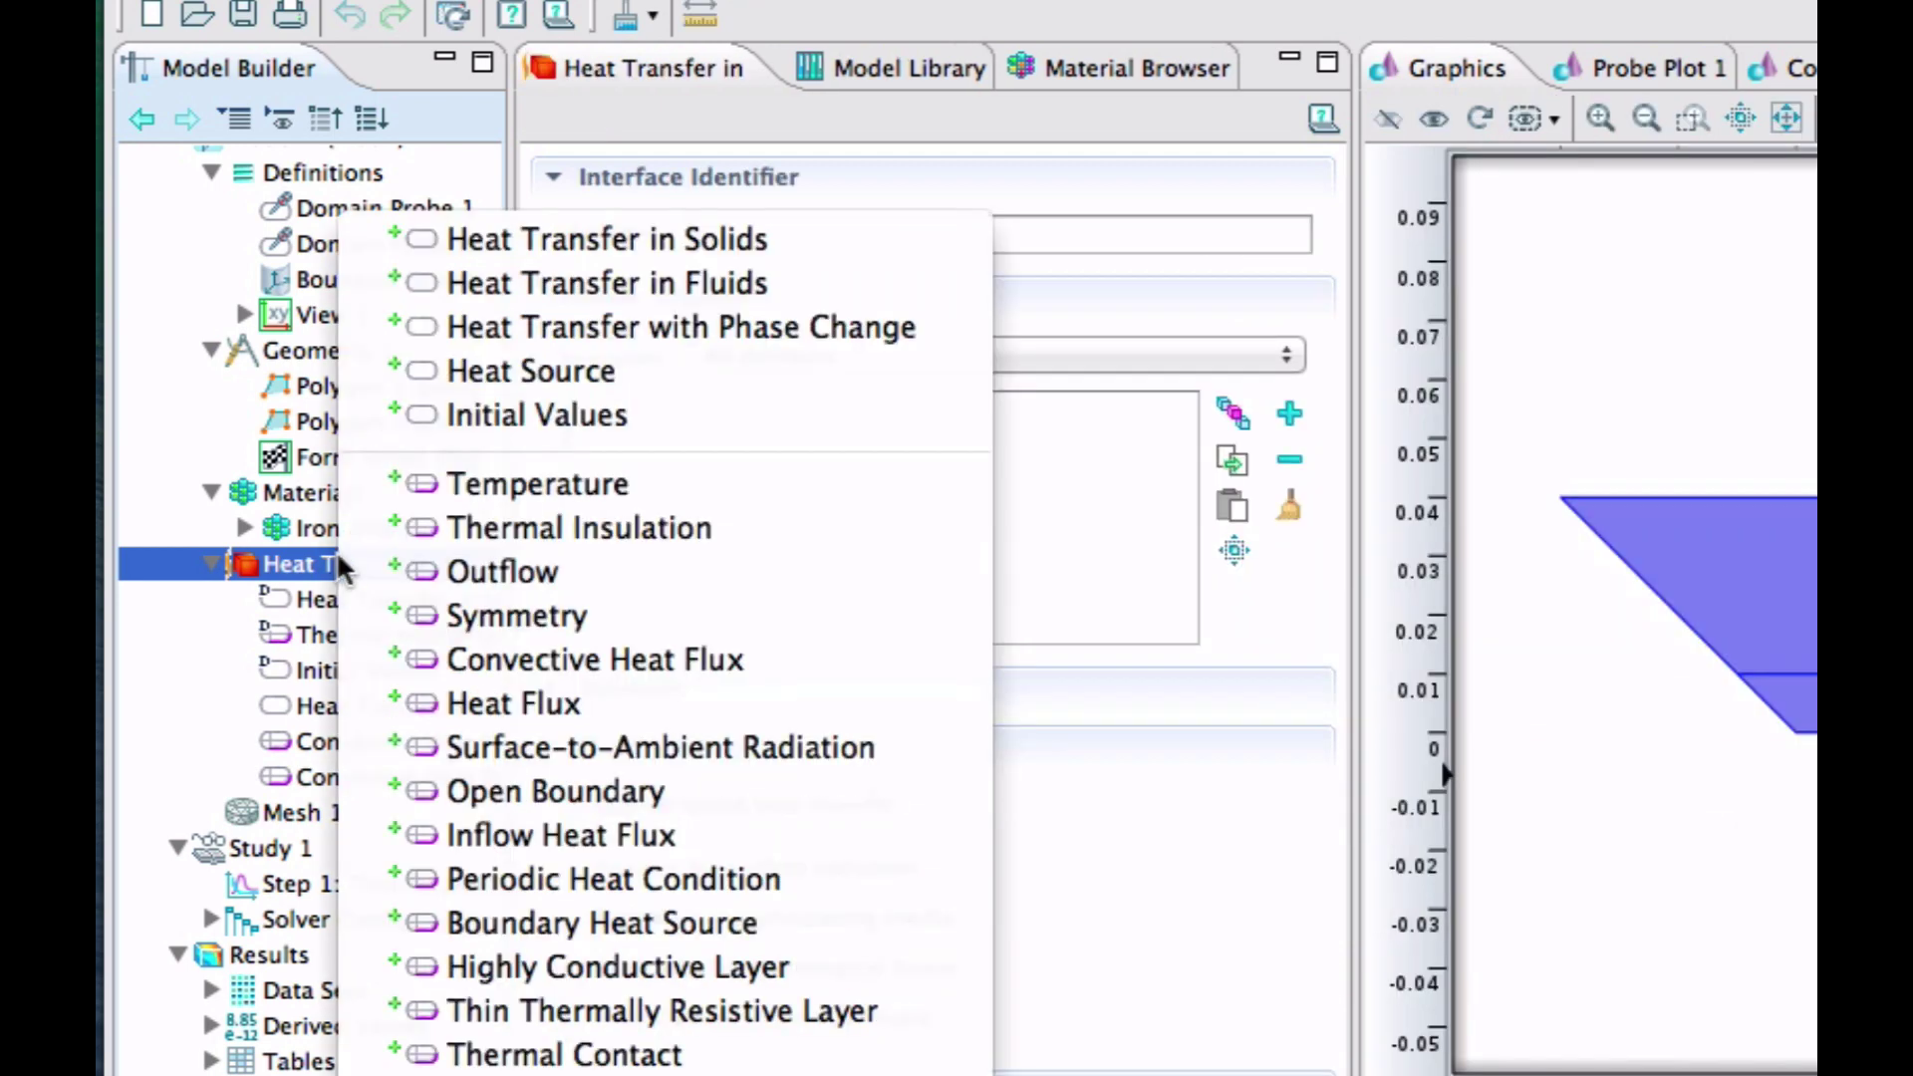
click(700, 752)
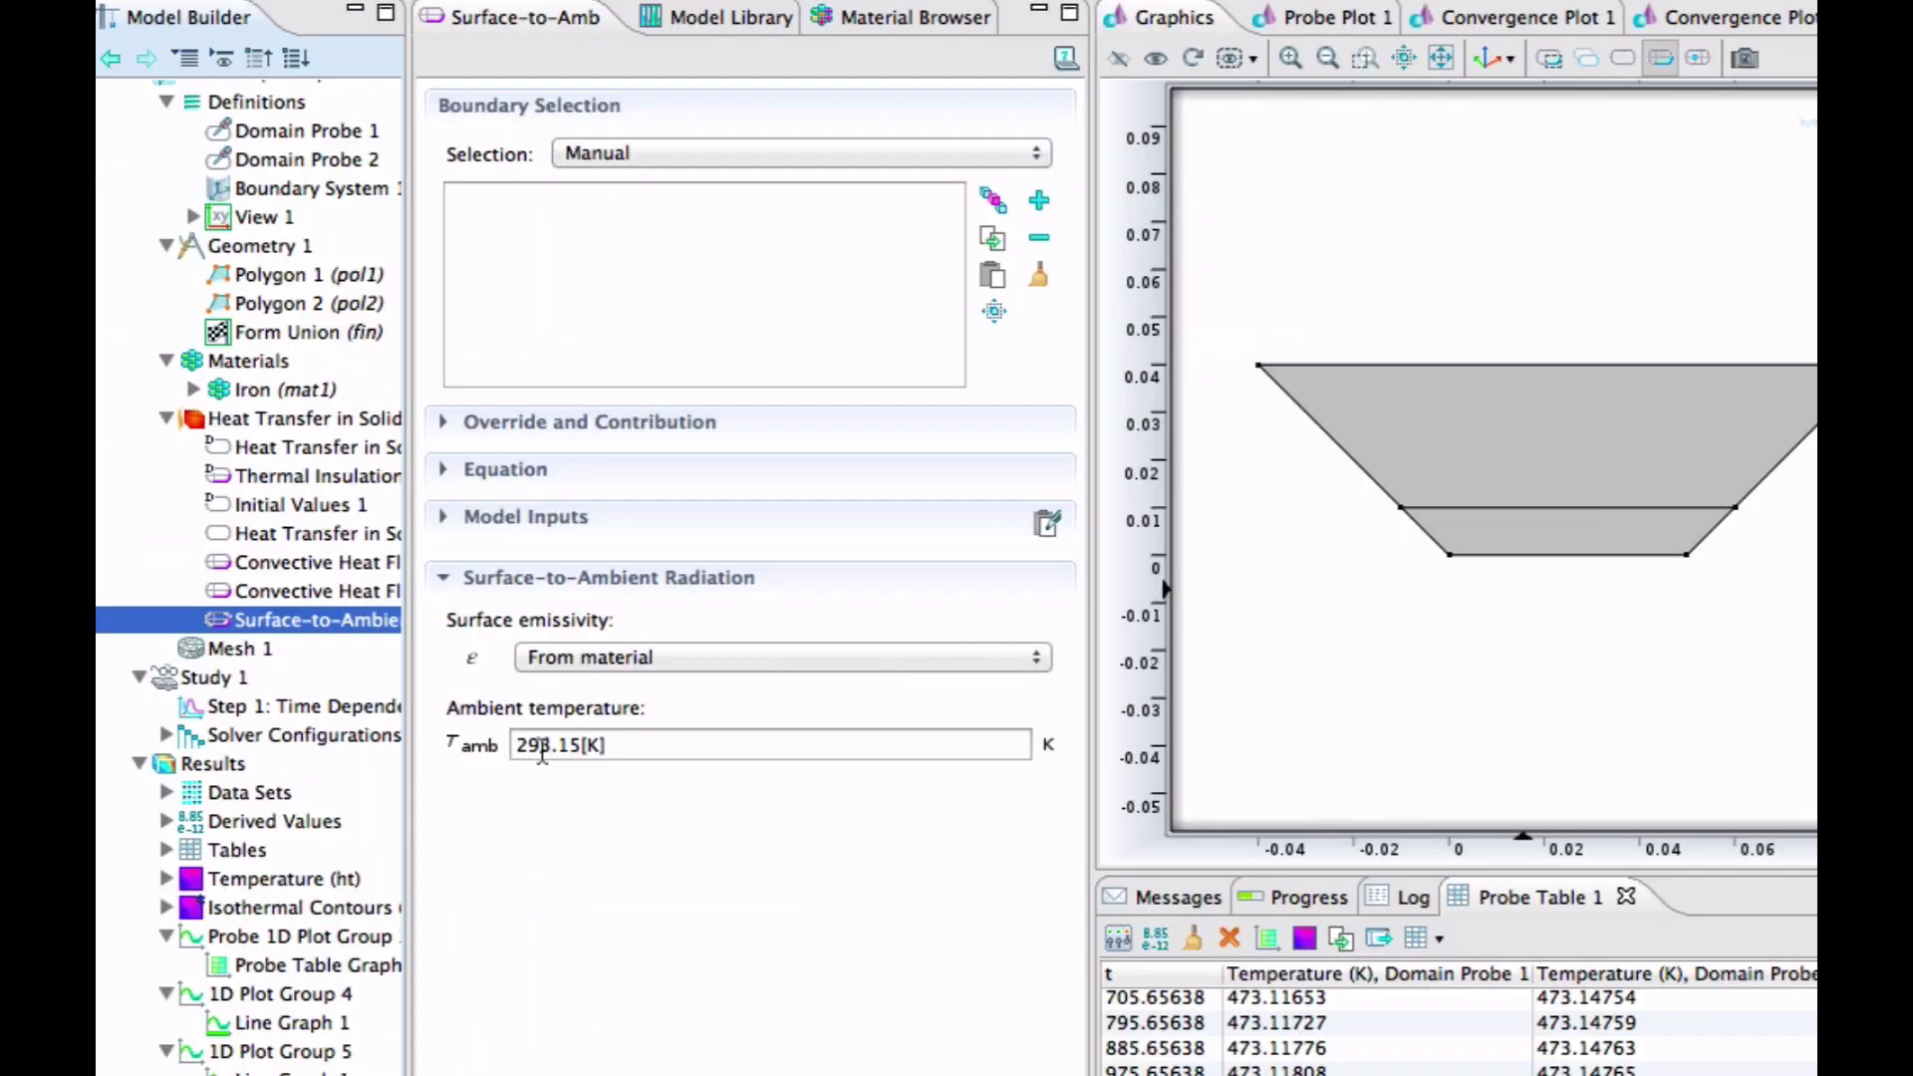
double_click(542, 753)
text(273.15)
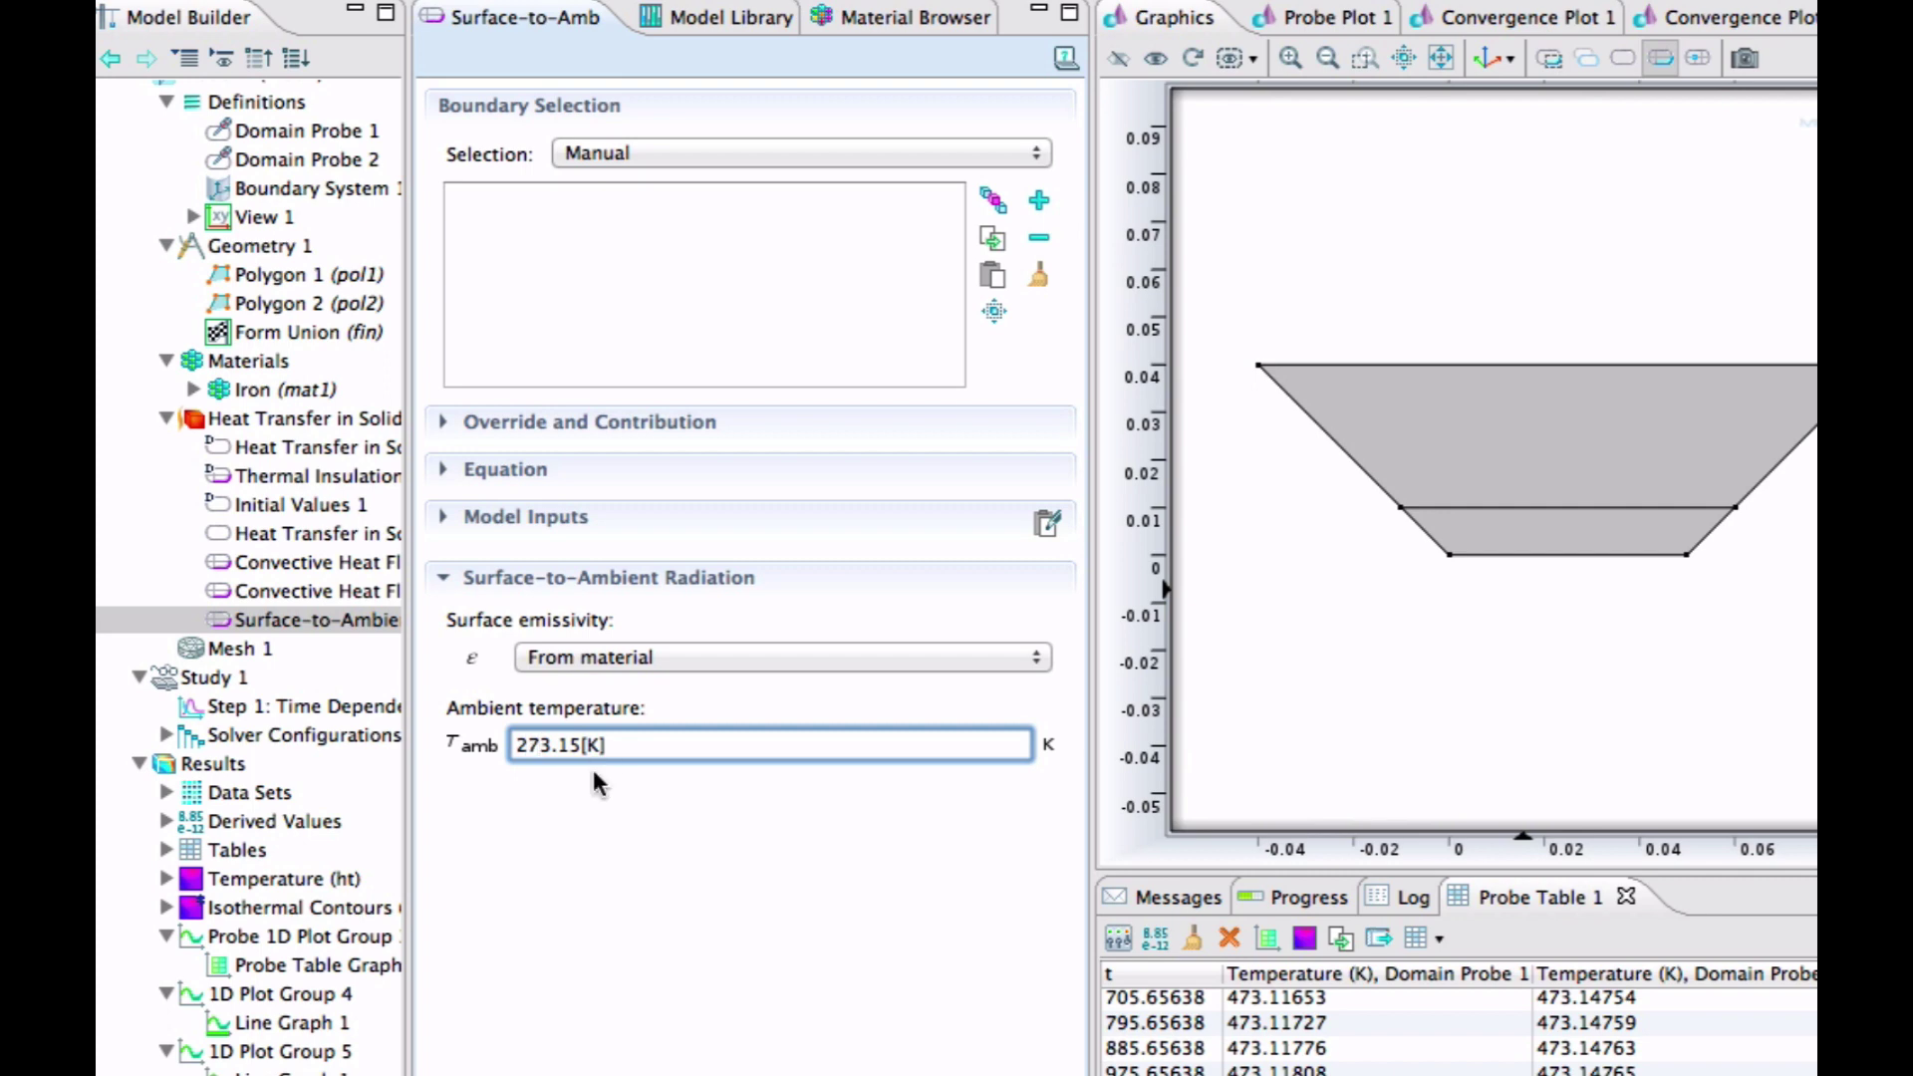
text(+20)
click(1463, 367)
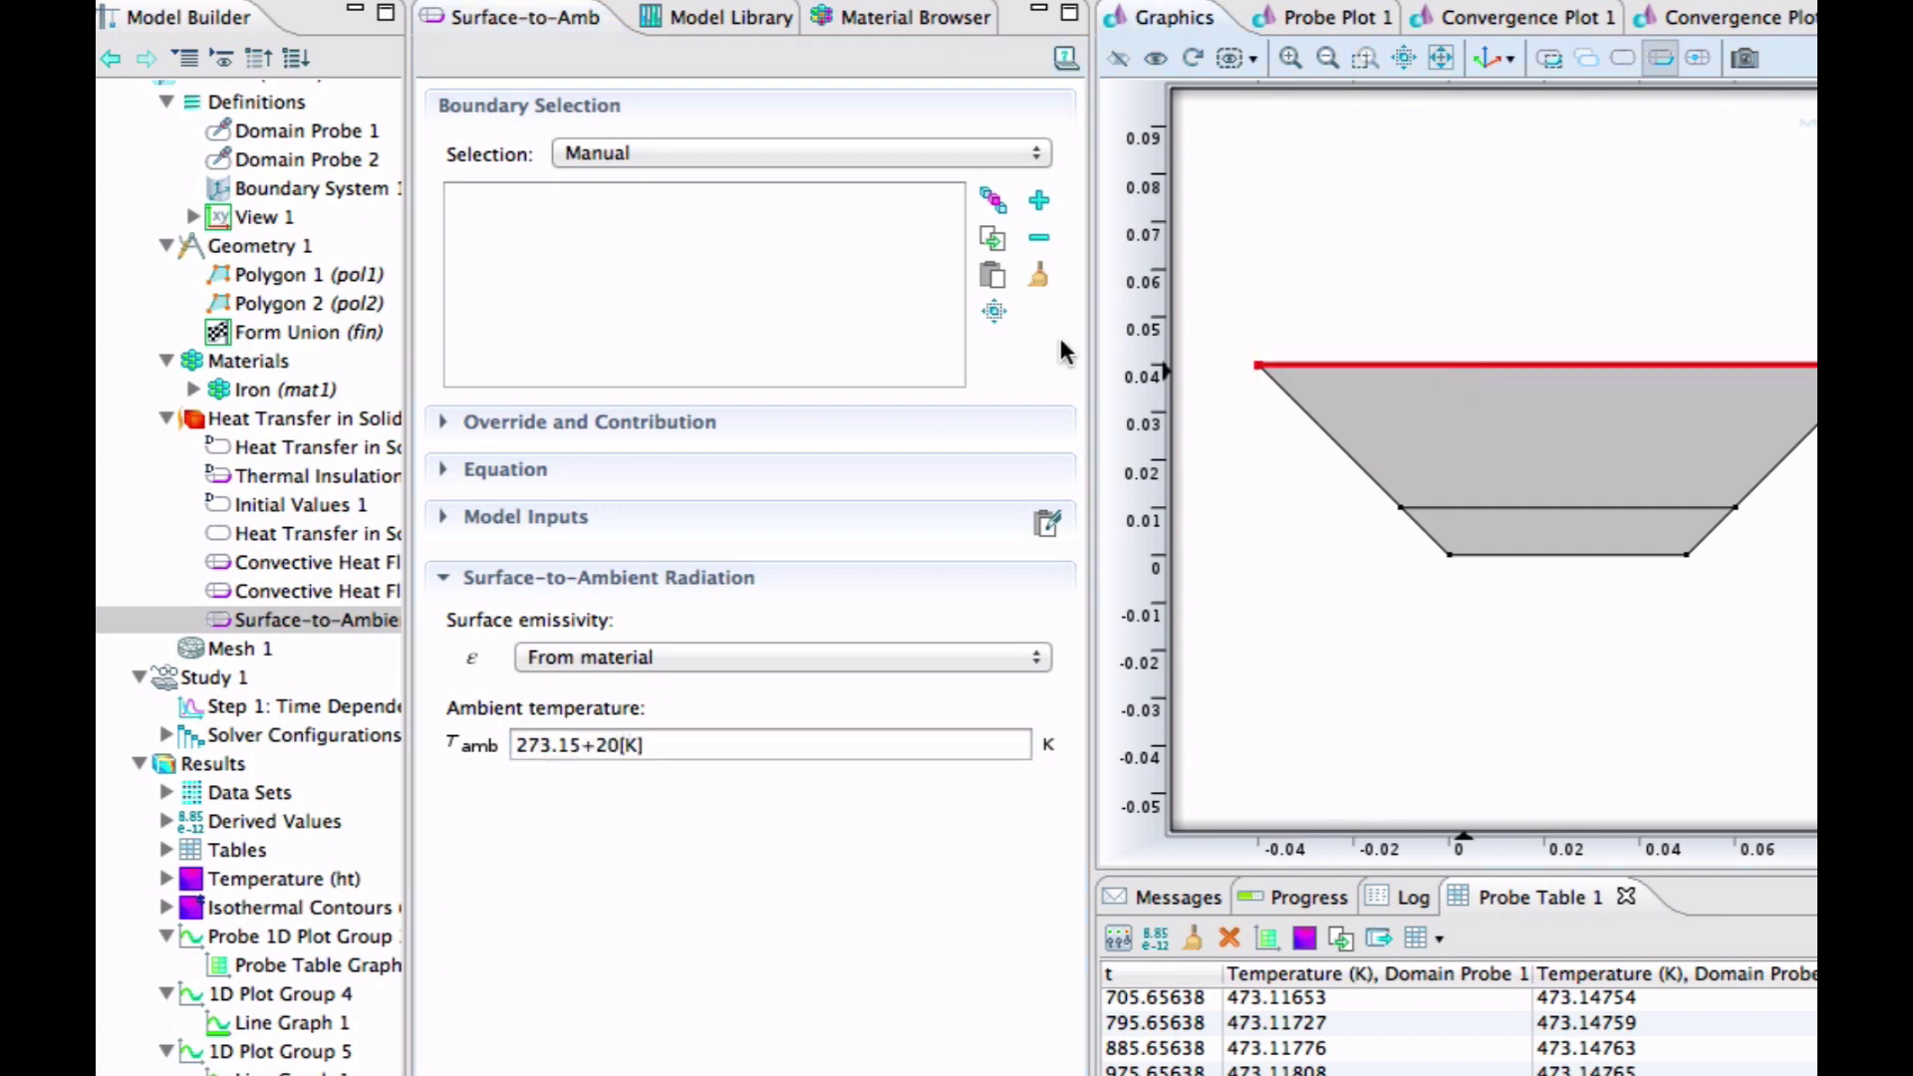
click(1039, 201)
click(917, 660)
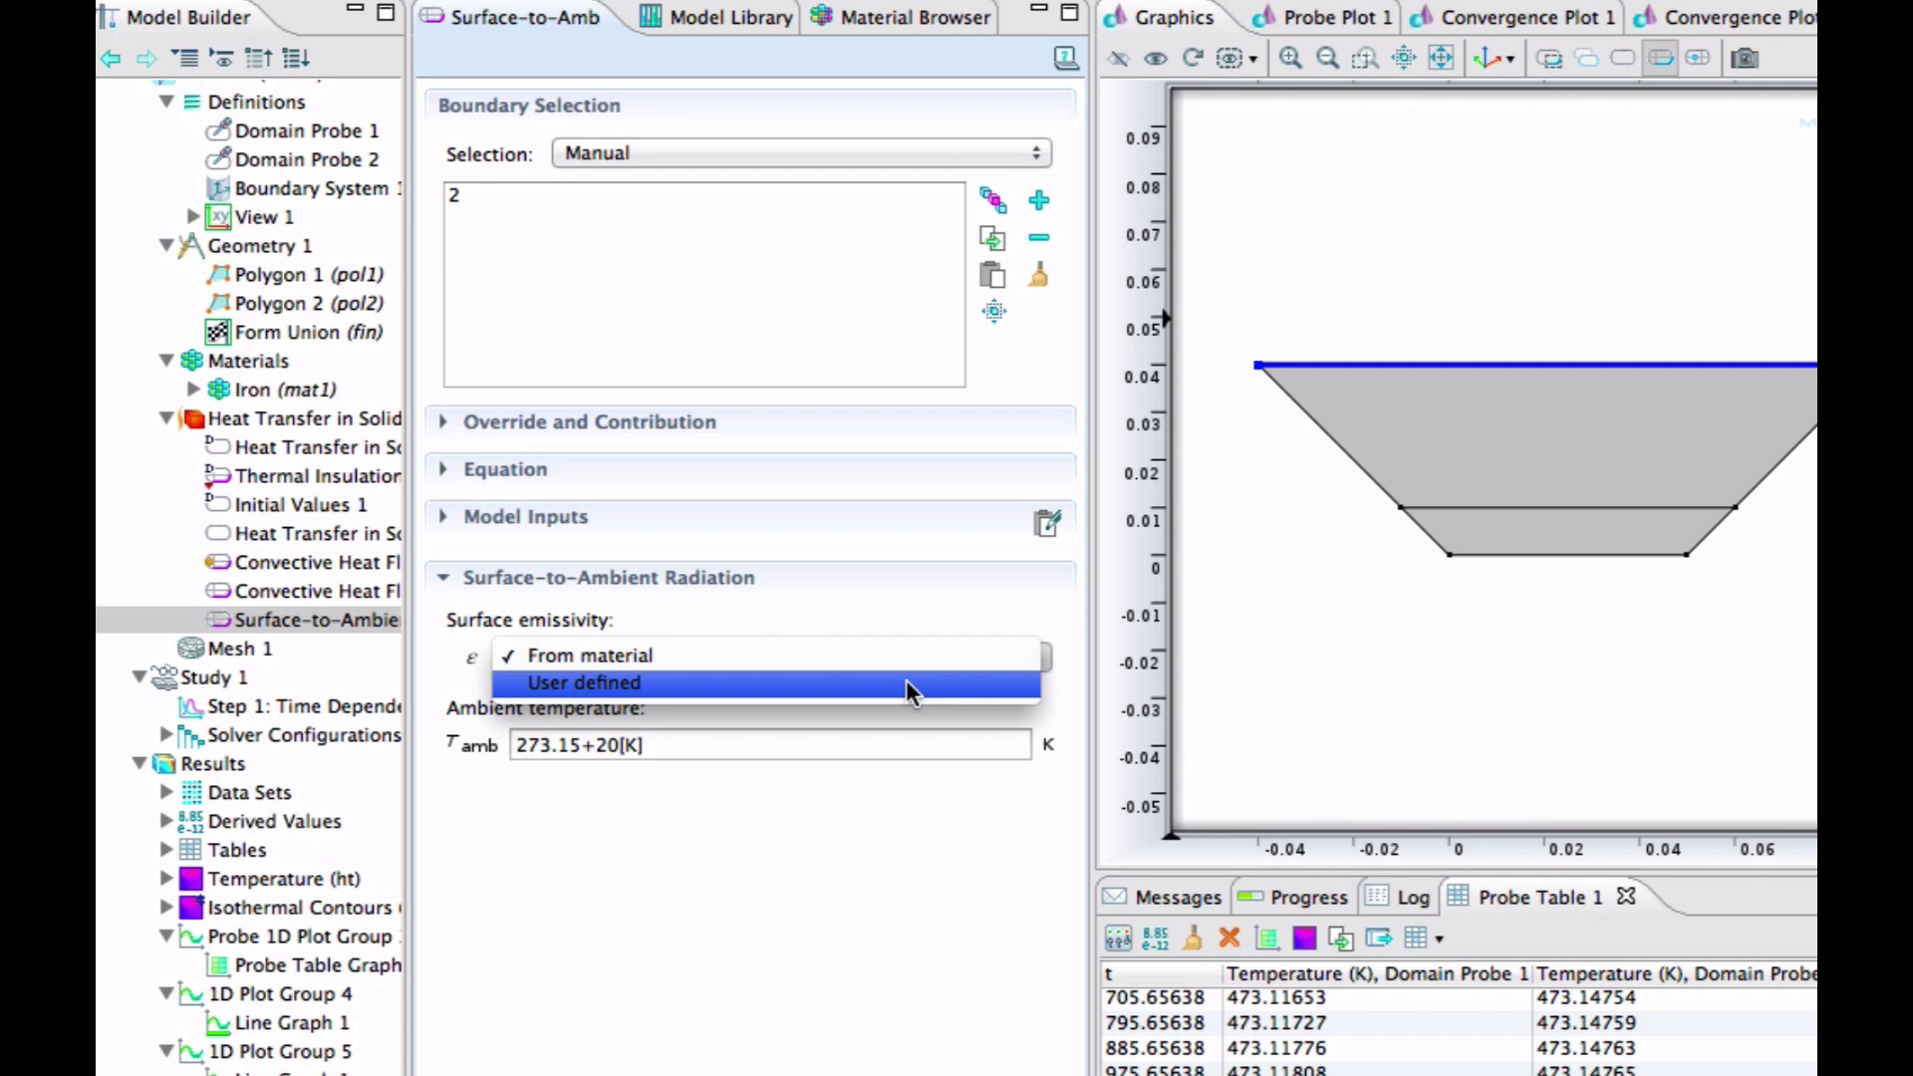
click(906, 682)
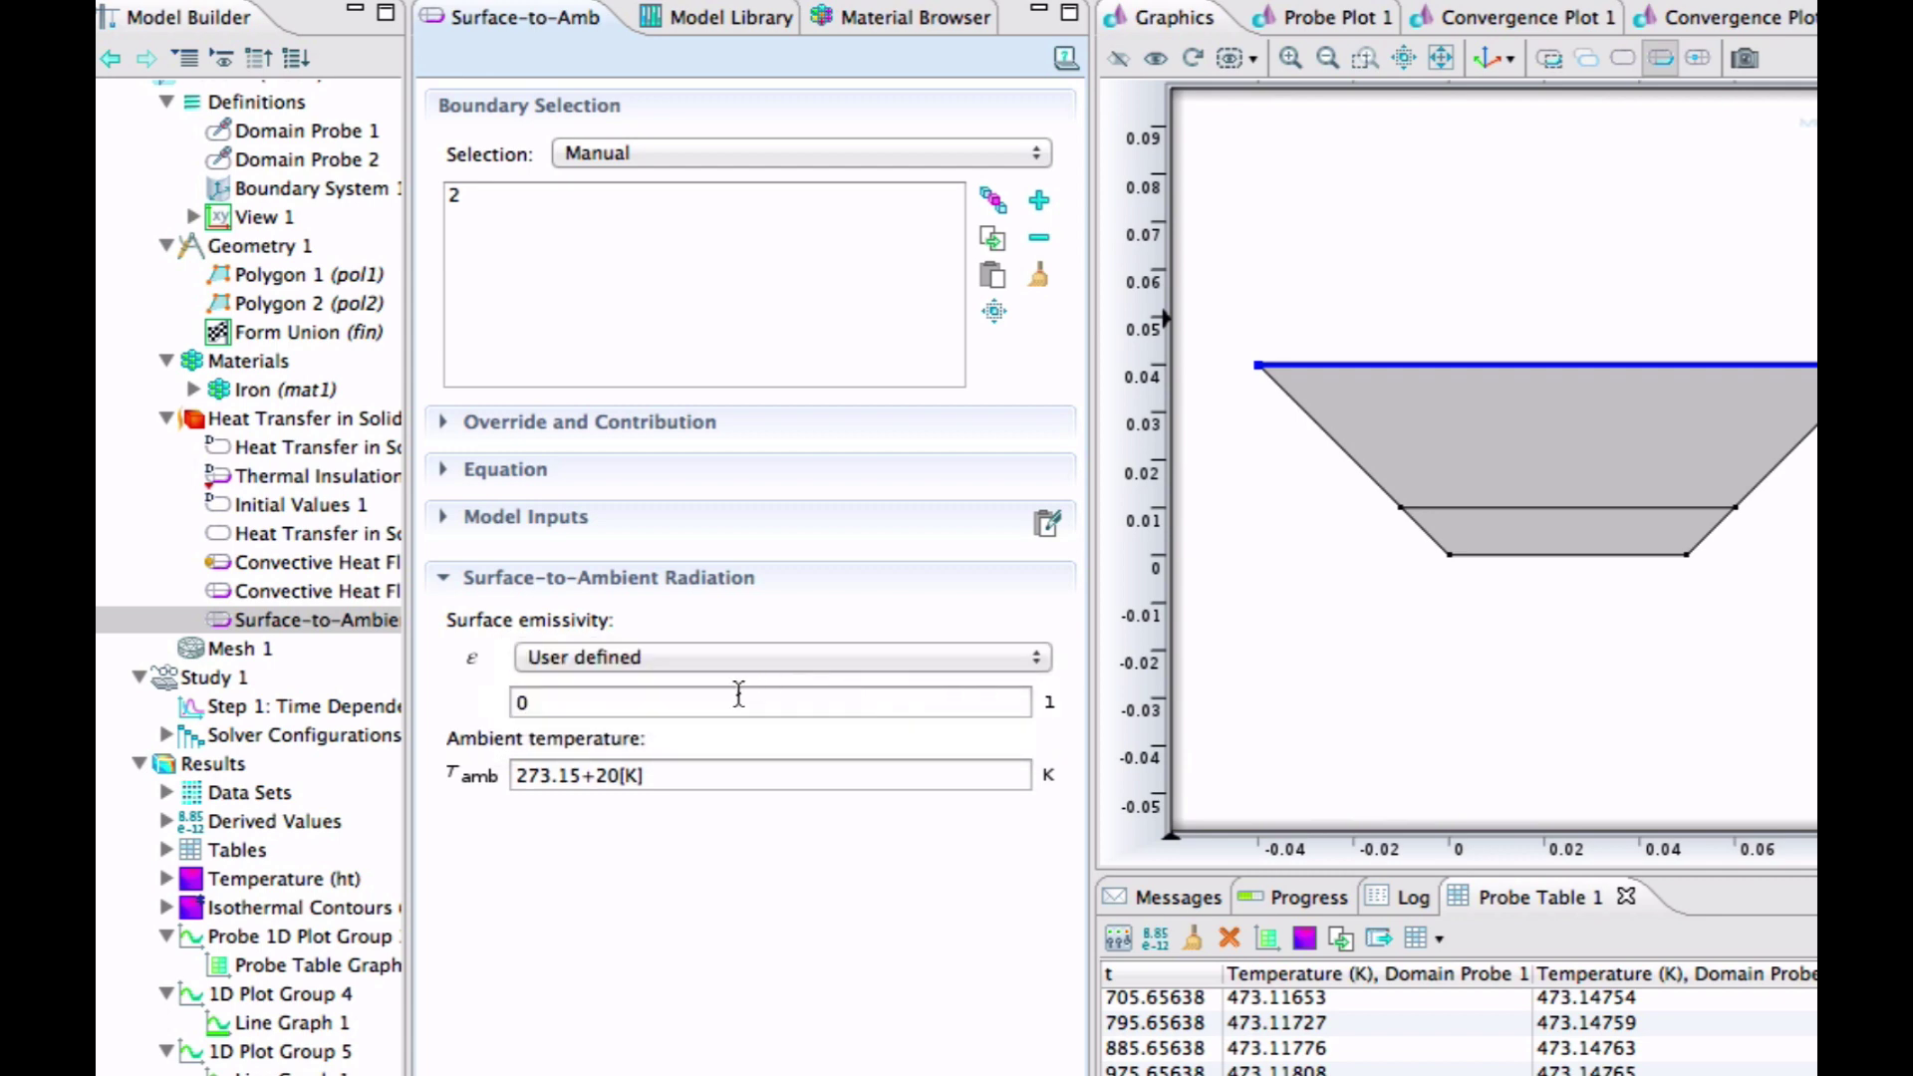
click(624, 702)
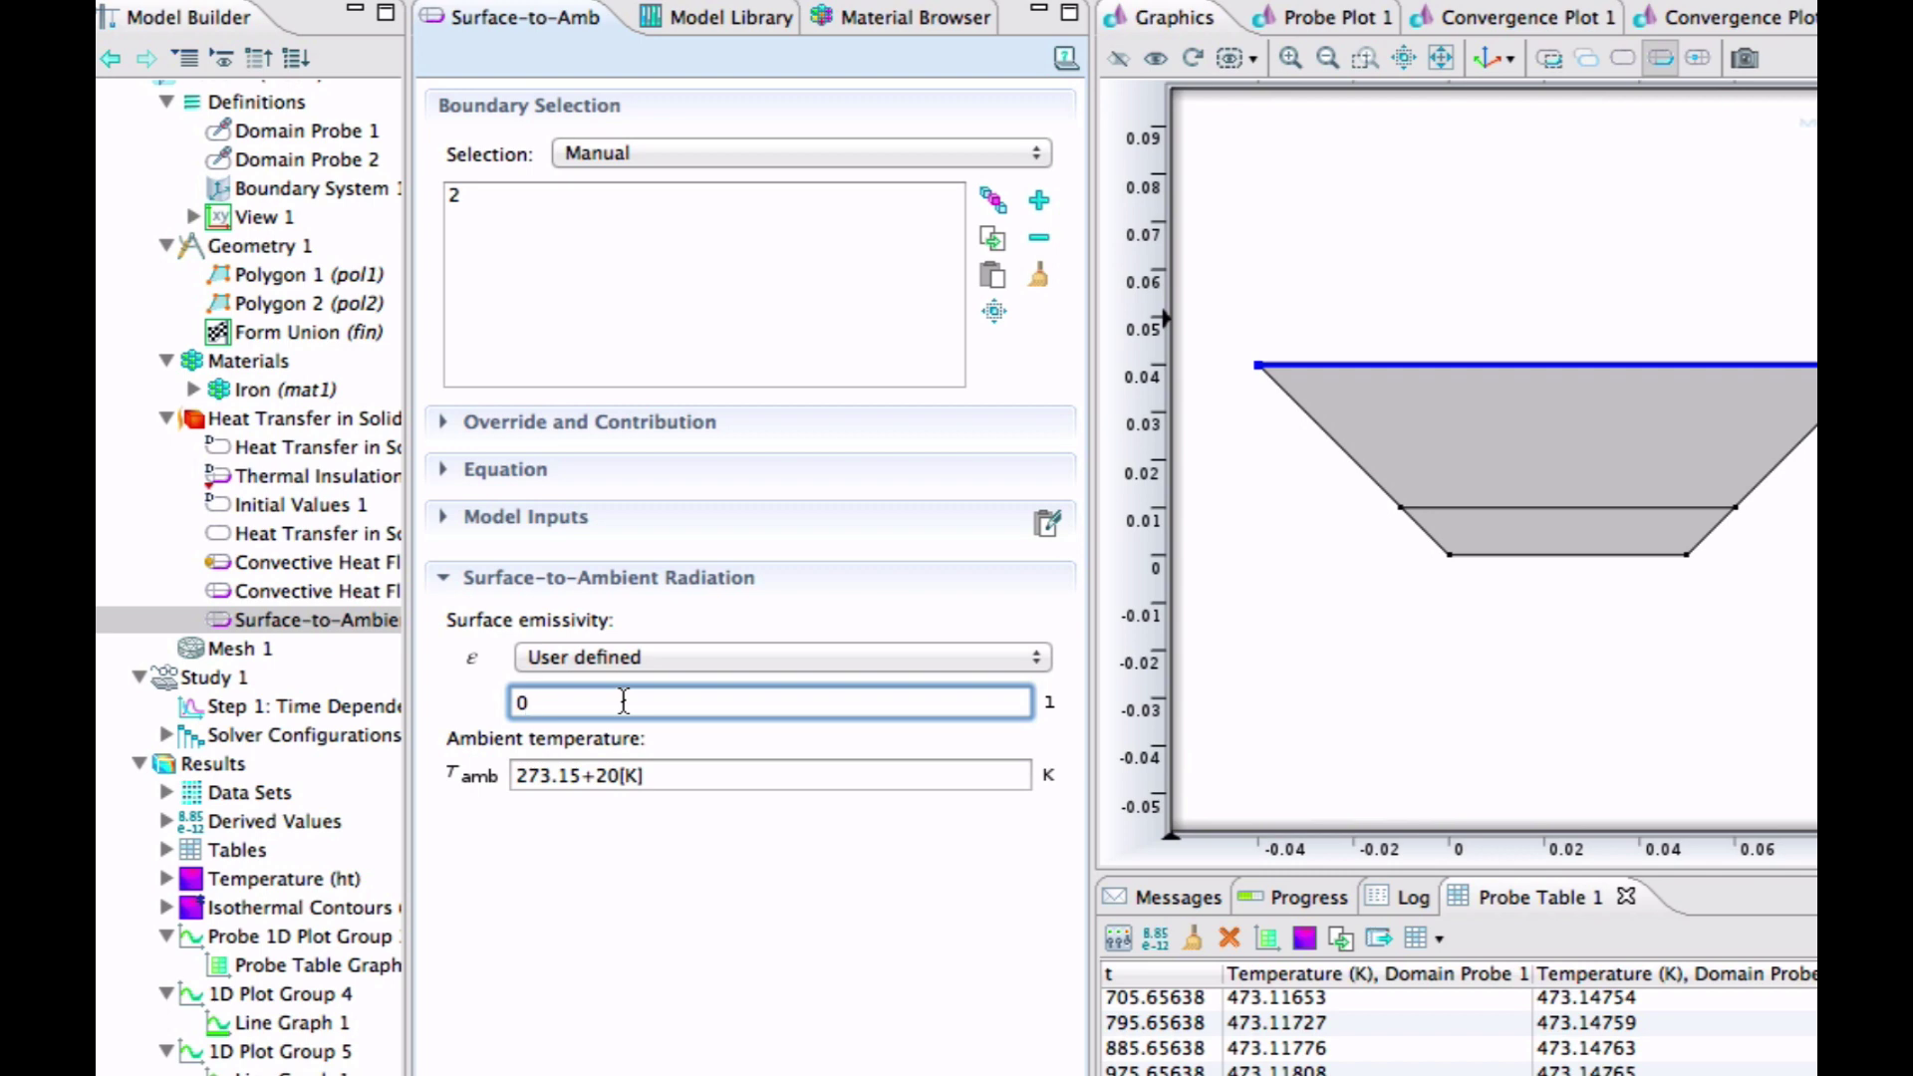
text(.4)
click(264, 418)
- Add a second Surface-to-Ambient Radiation on boundary 5 with ambient temperature 273.15+200 K
right_click(263, 418)
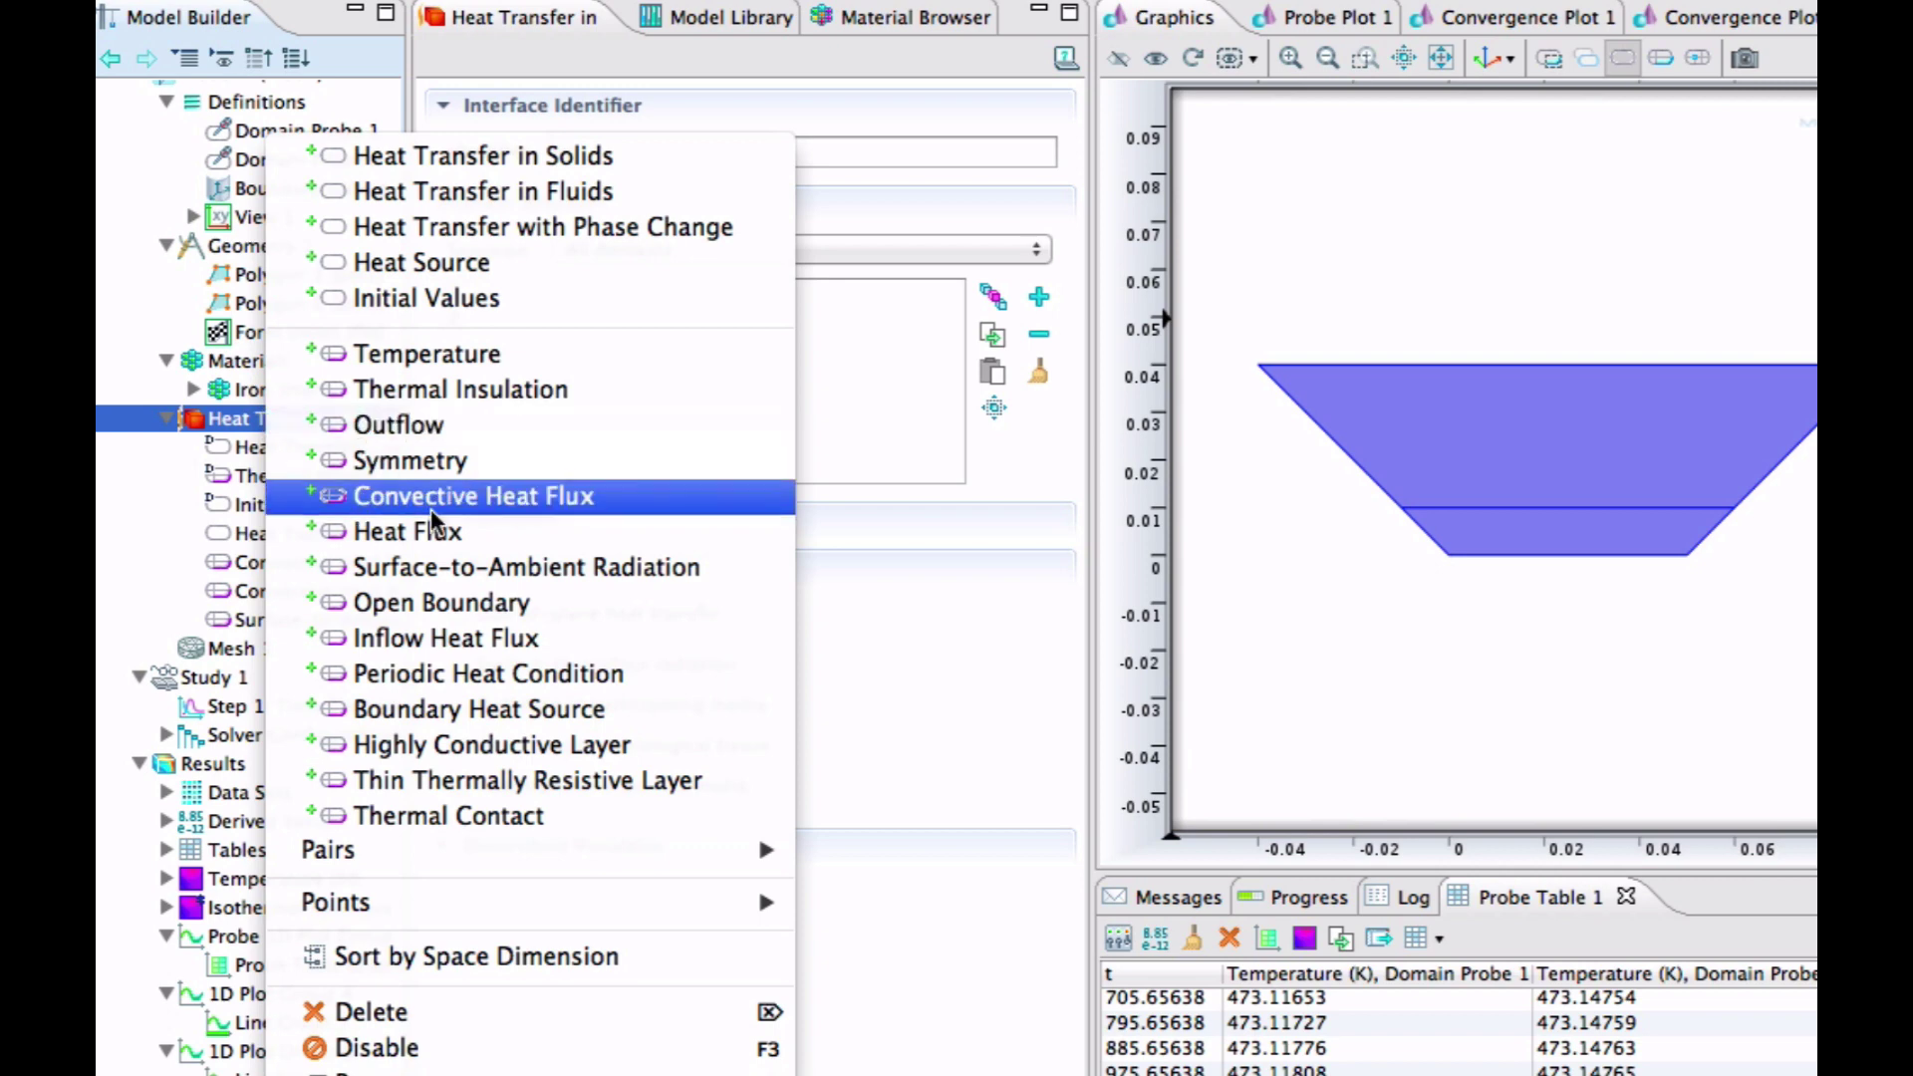
click(445, 564)
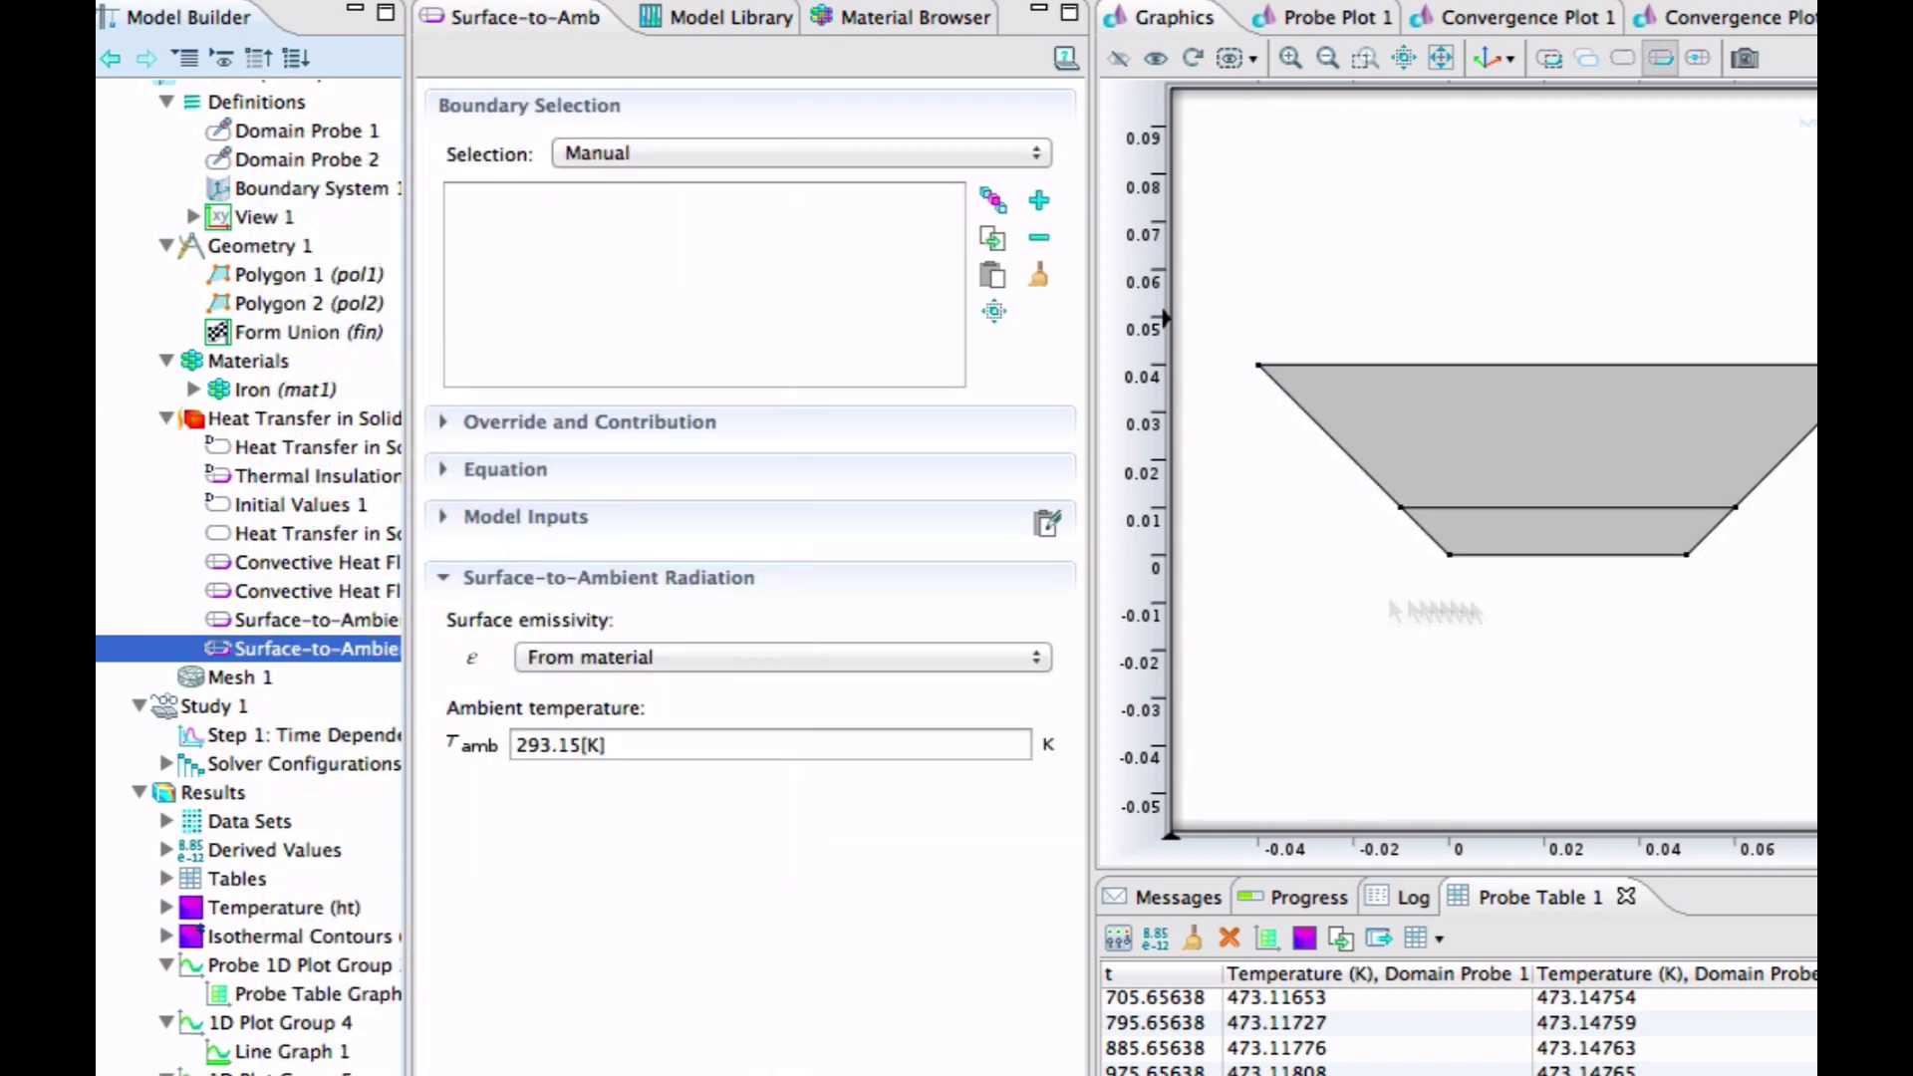
click(535, 757)
key(BackSpace)
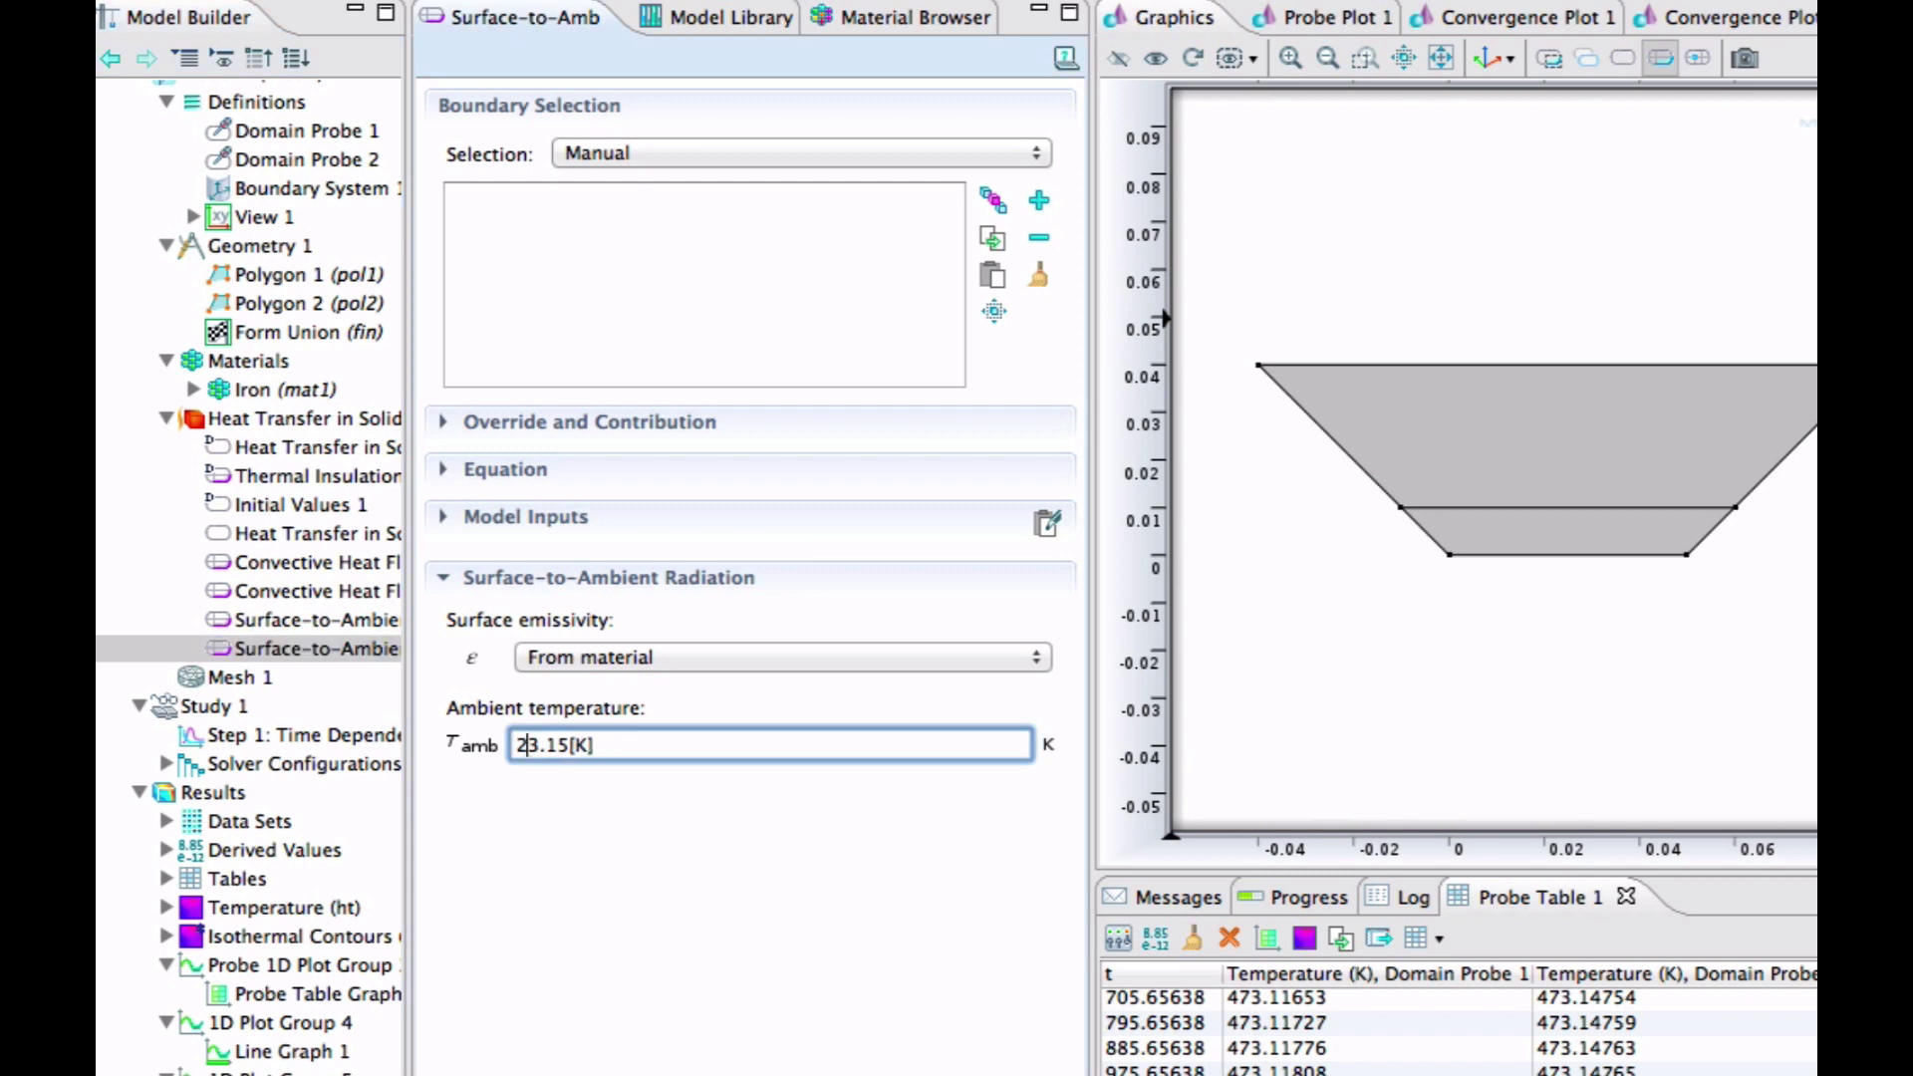
text(7)
click(578, 747)
text(+200)
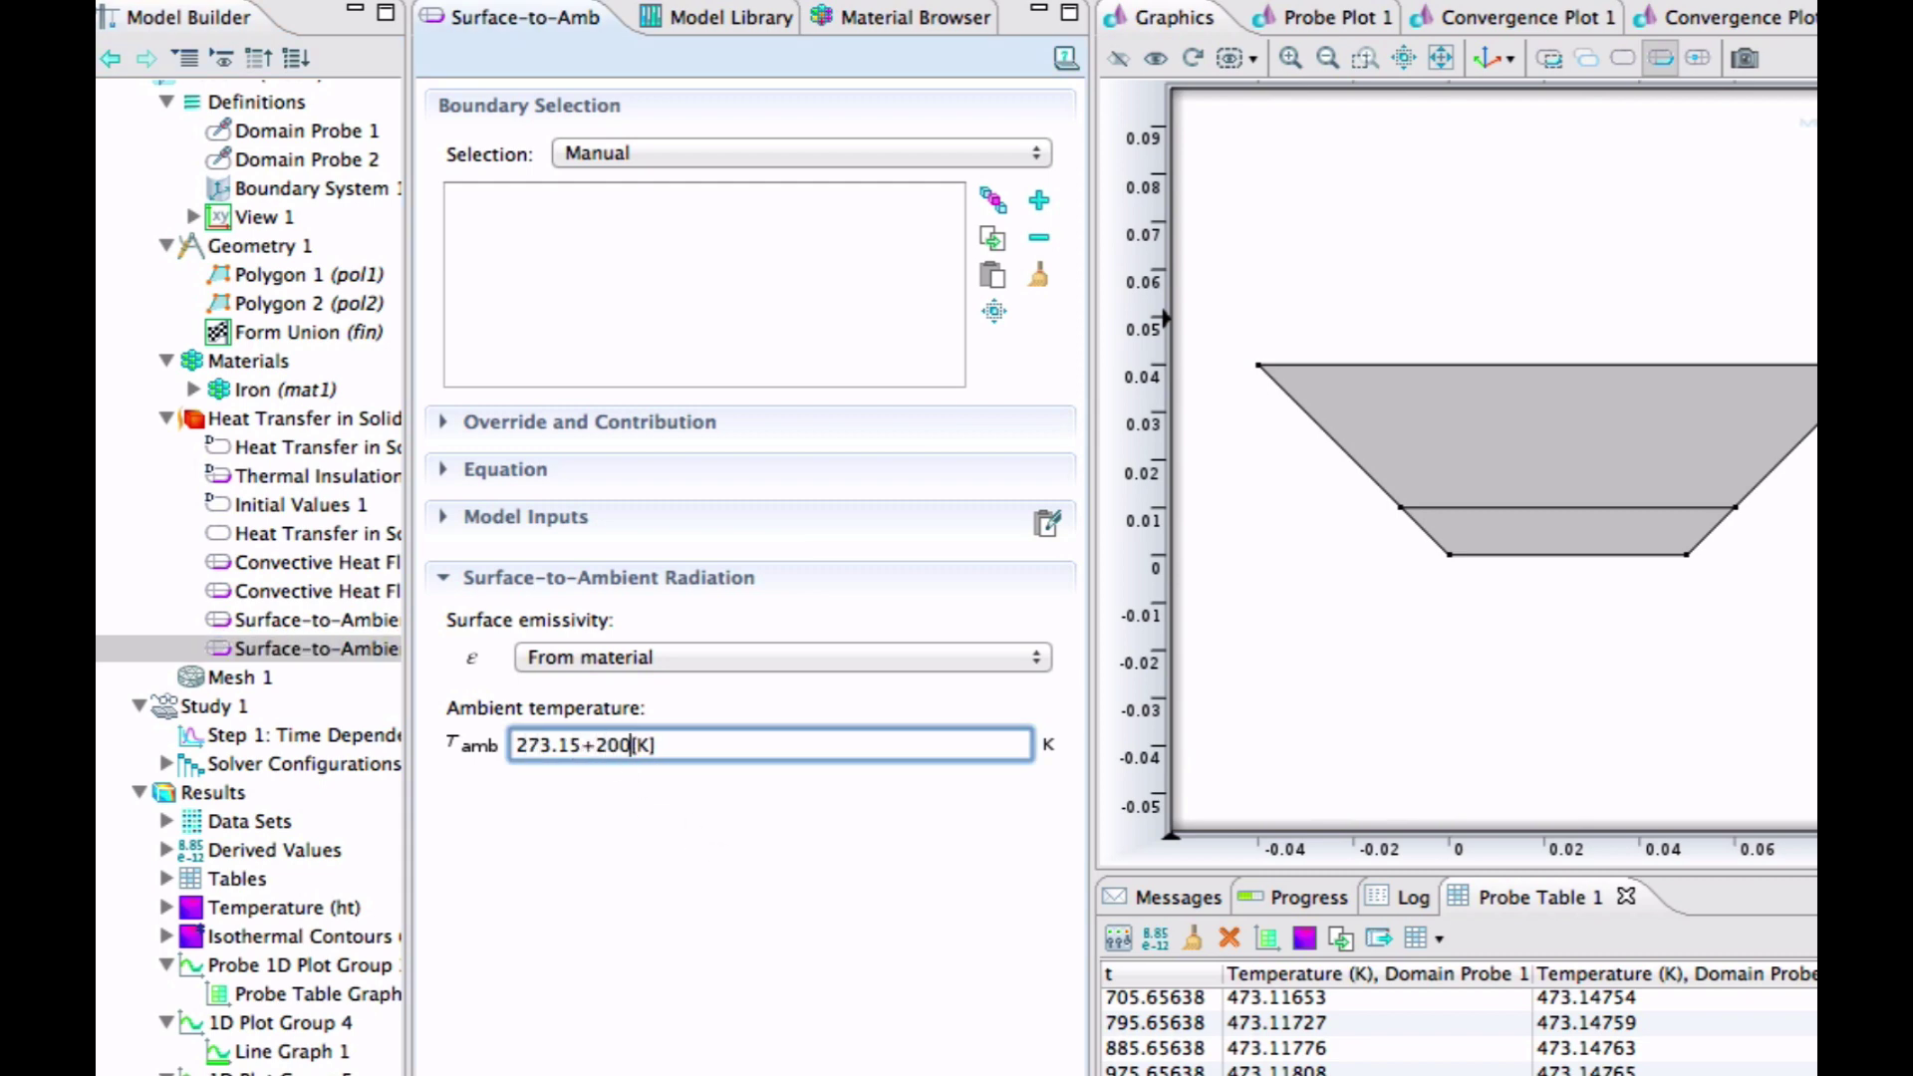
click(1559, 554)
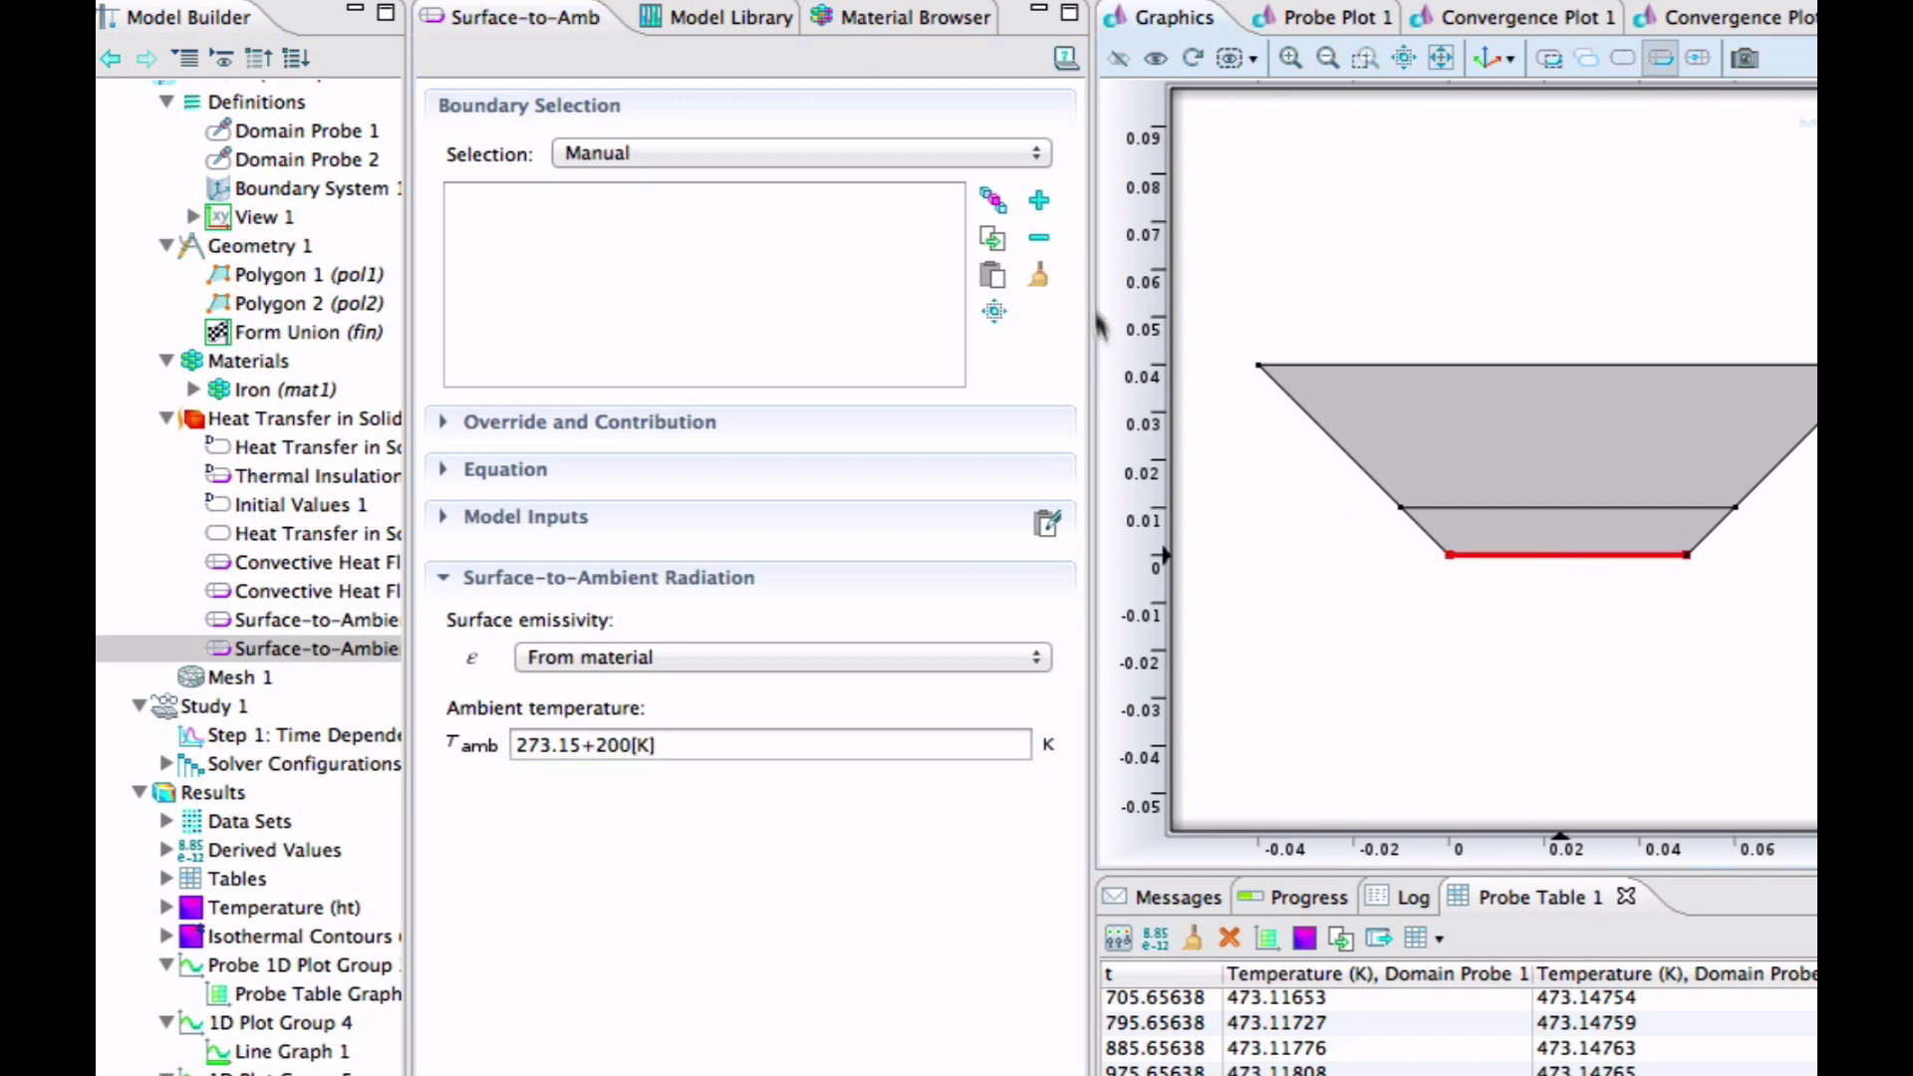
click(1038, 200)
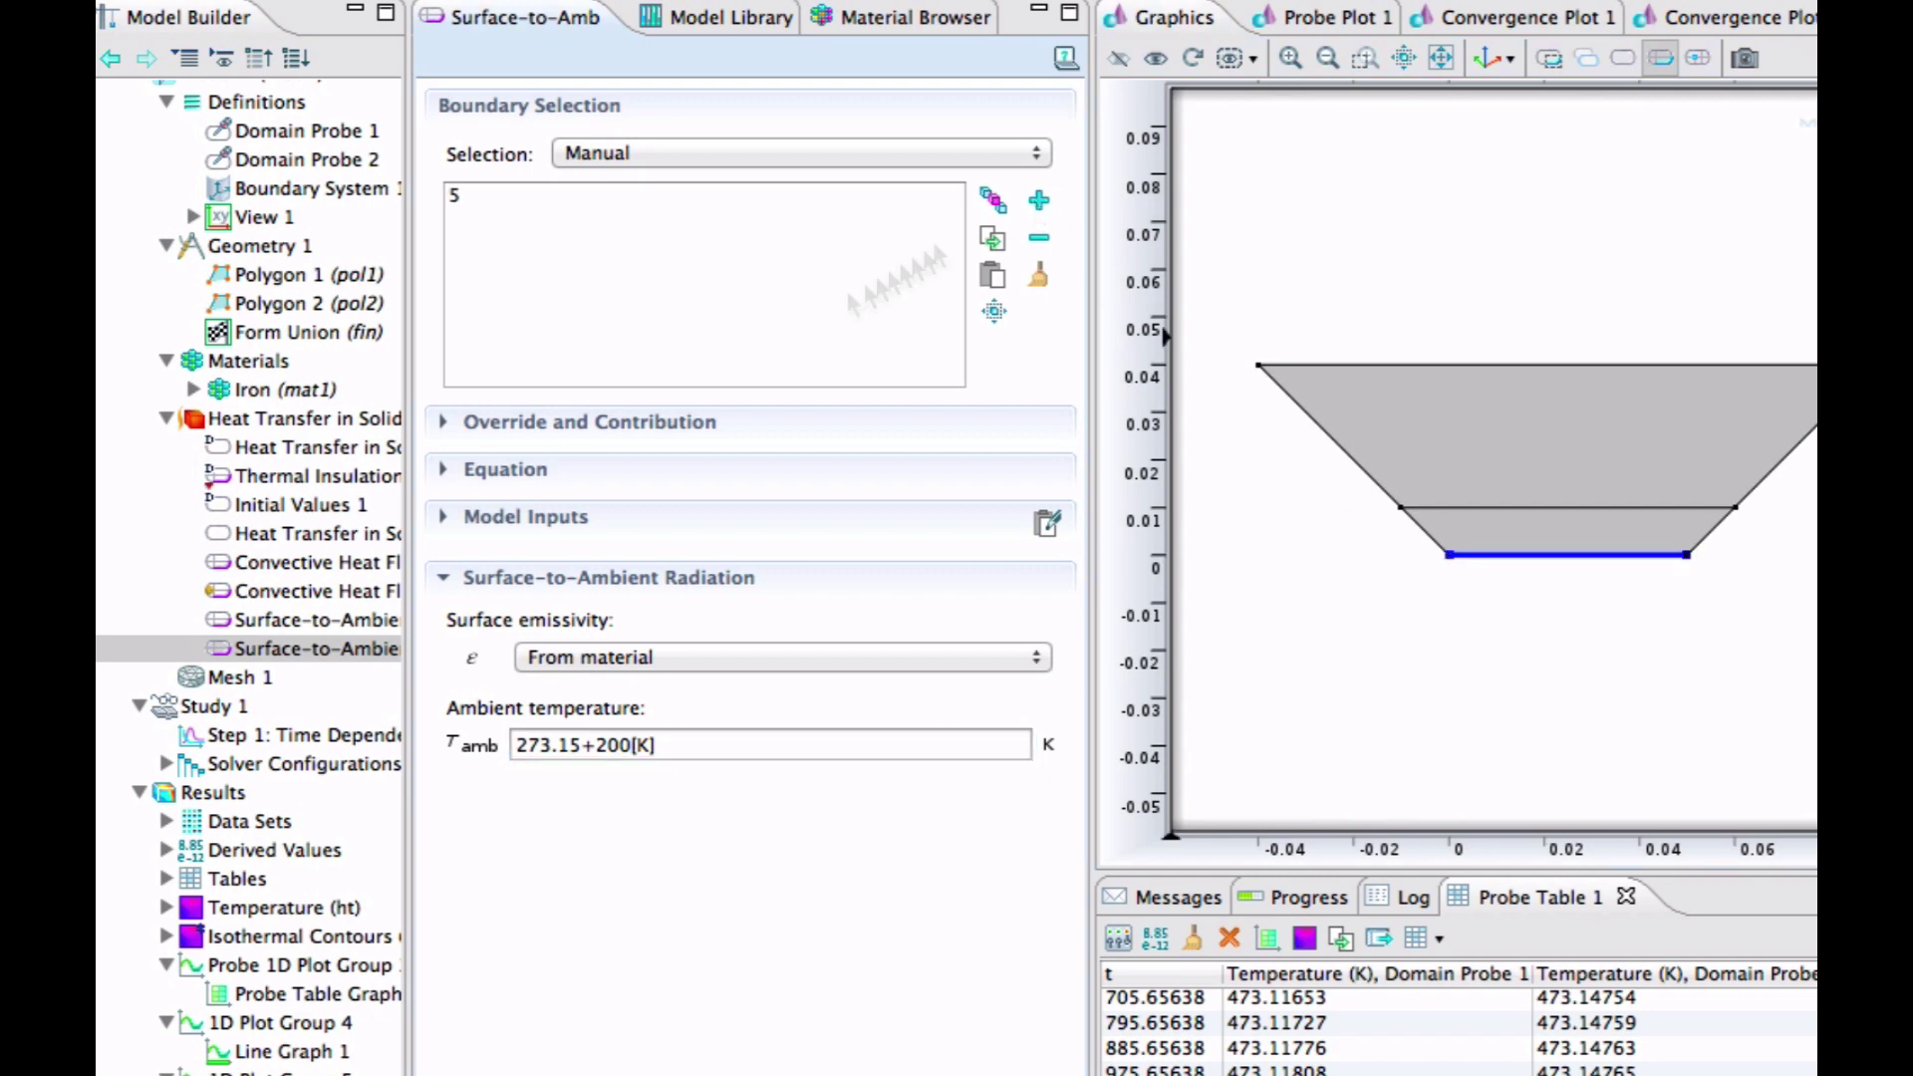
click(239, 705)
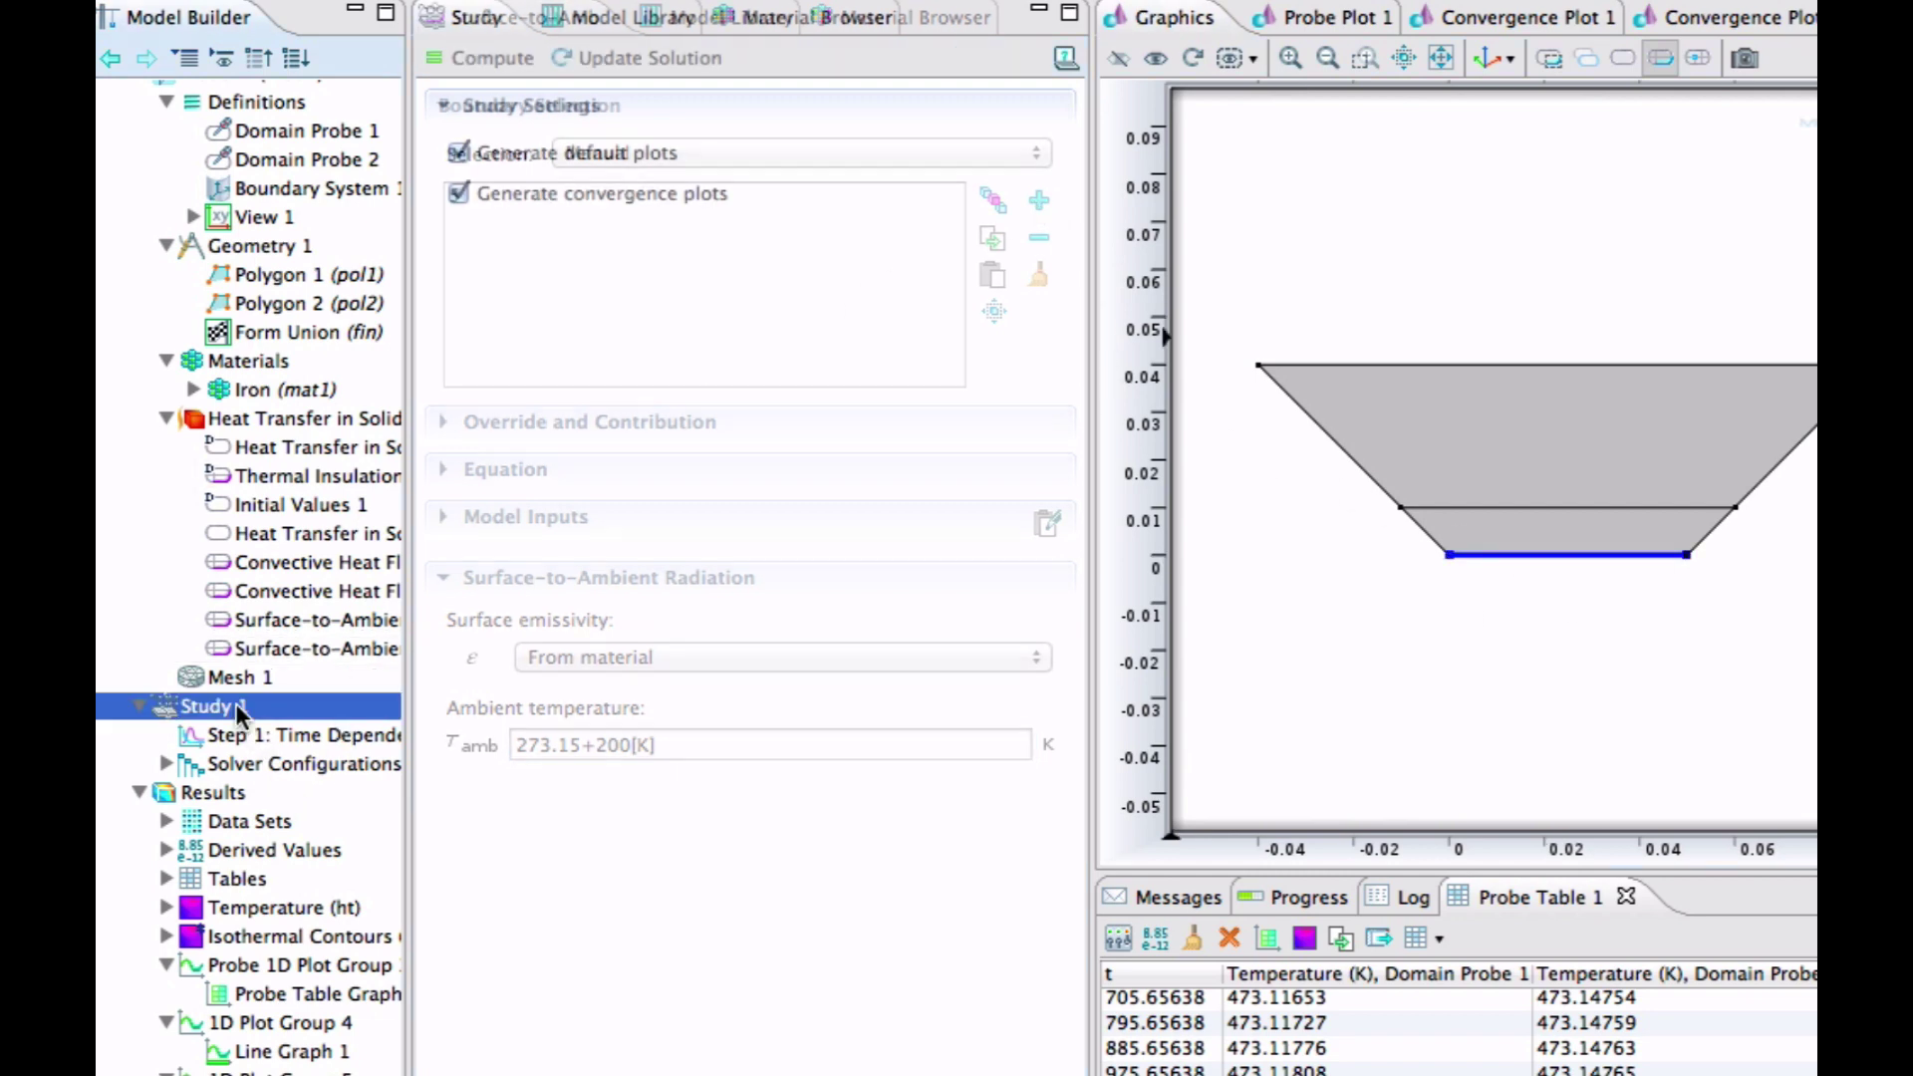
click(298, 621)
- Compute Study 1 and dismiss the error that material emissivity on boundary 5 can't be evaluated
click(299, 646)
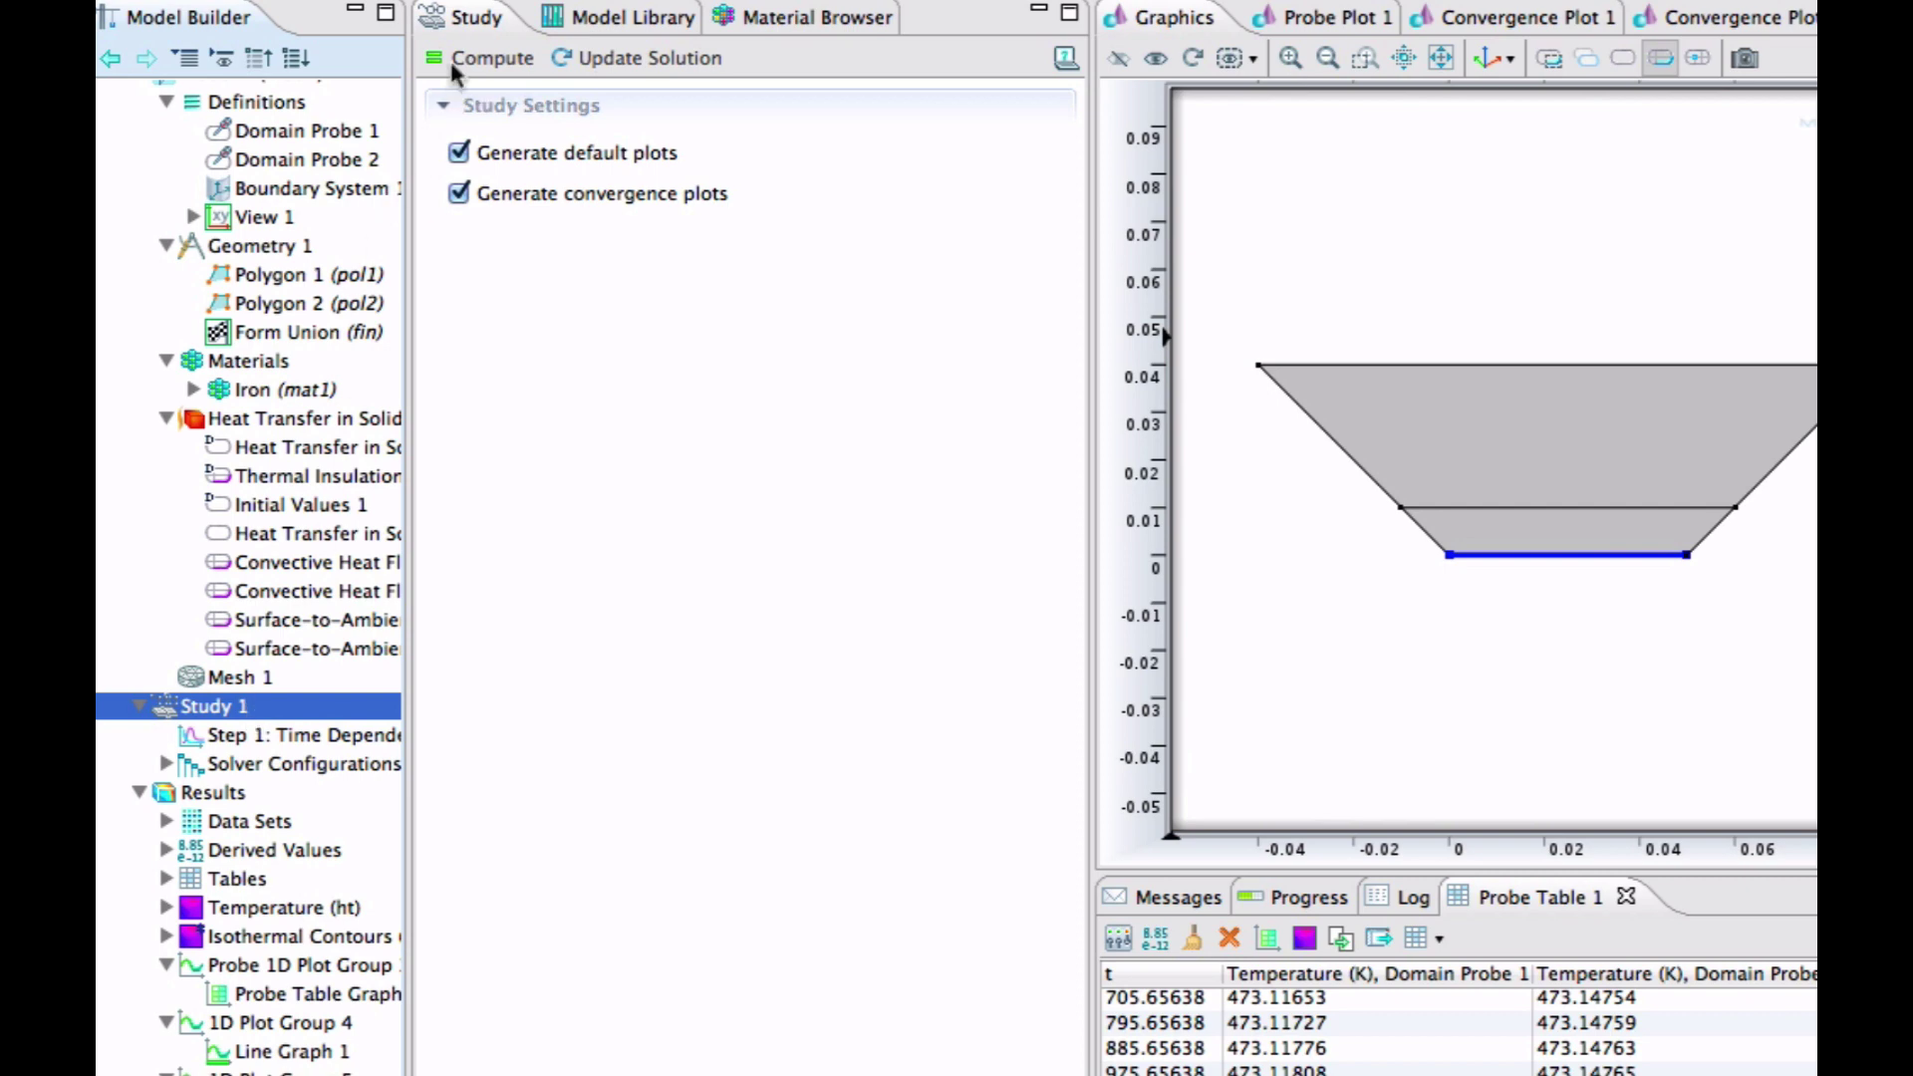
click(454, 60)
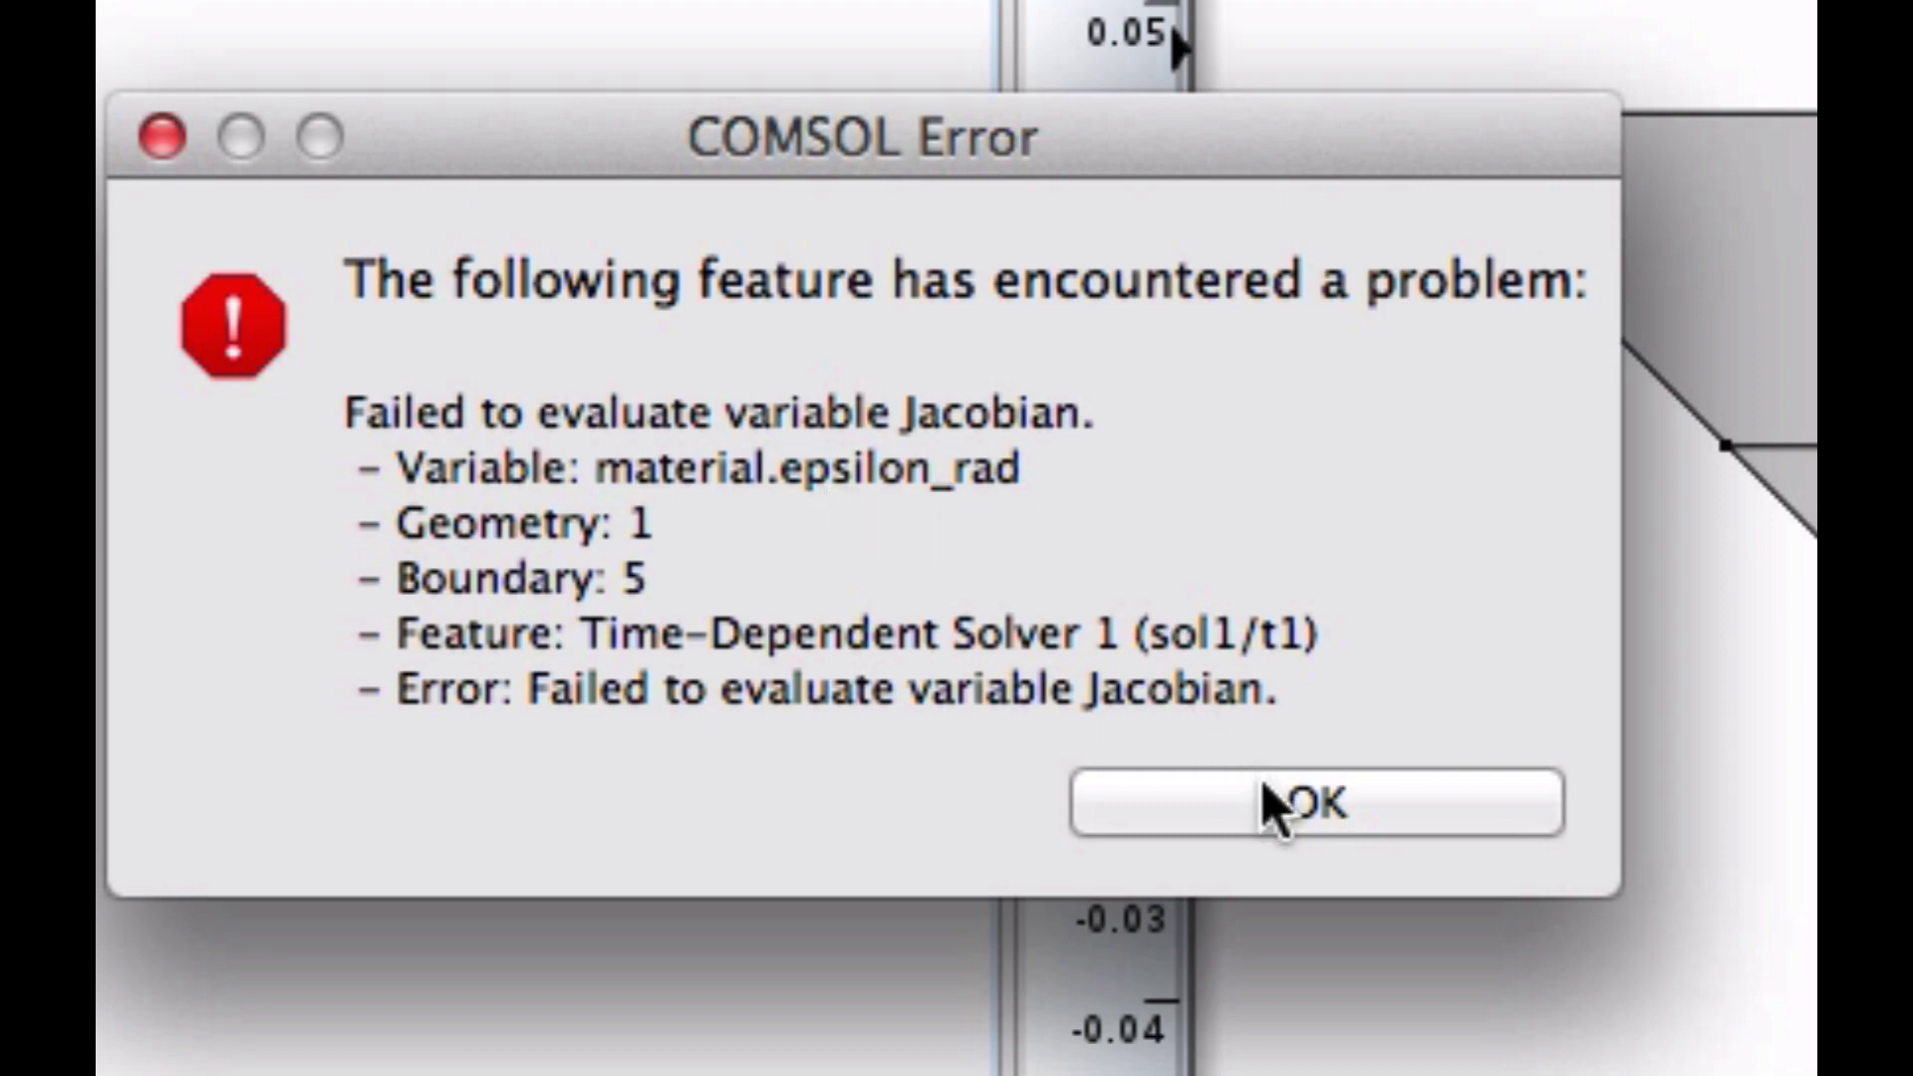
click(1276, 806)
click(294, 618)
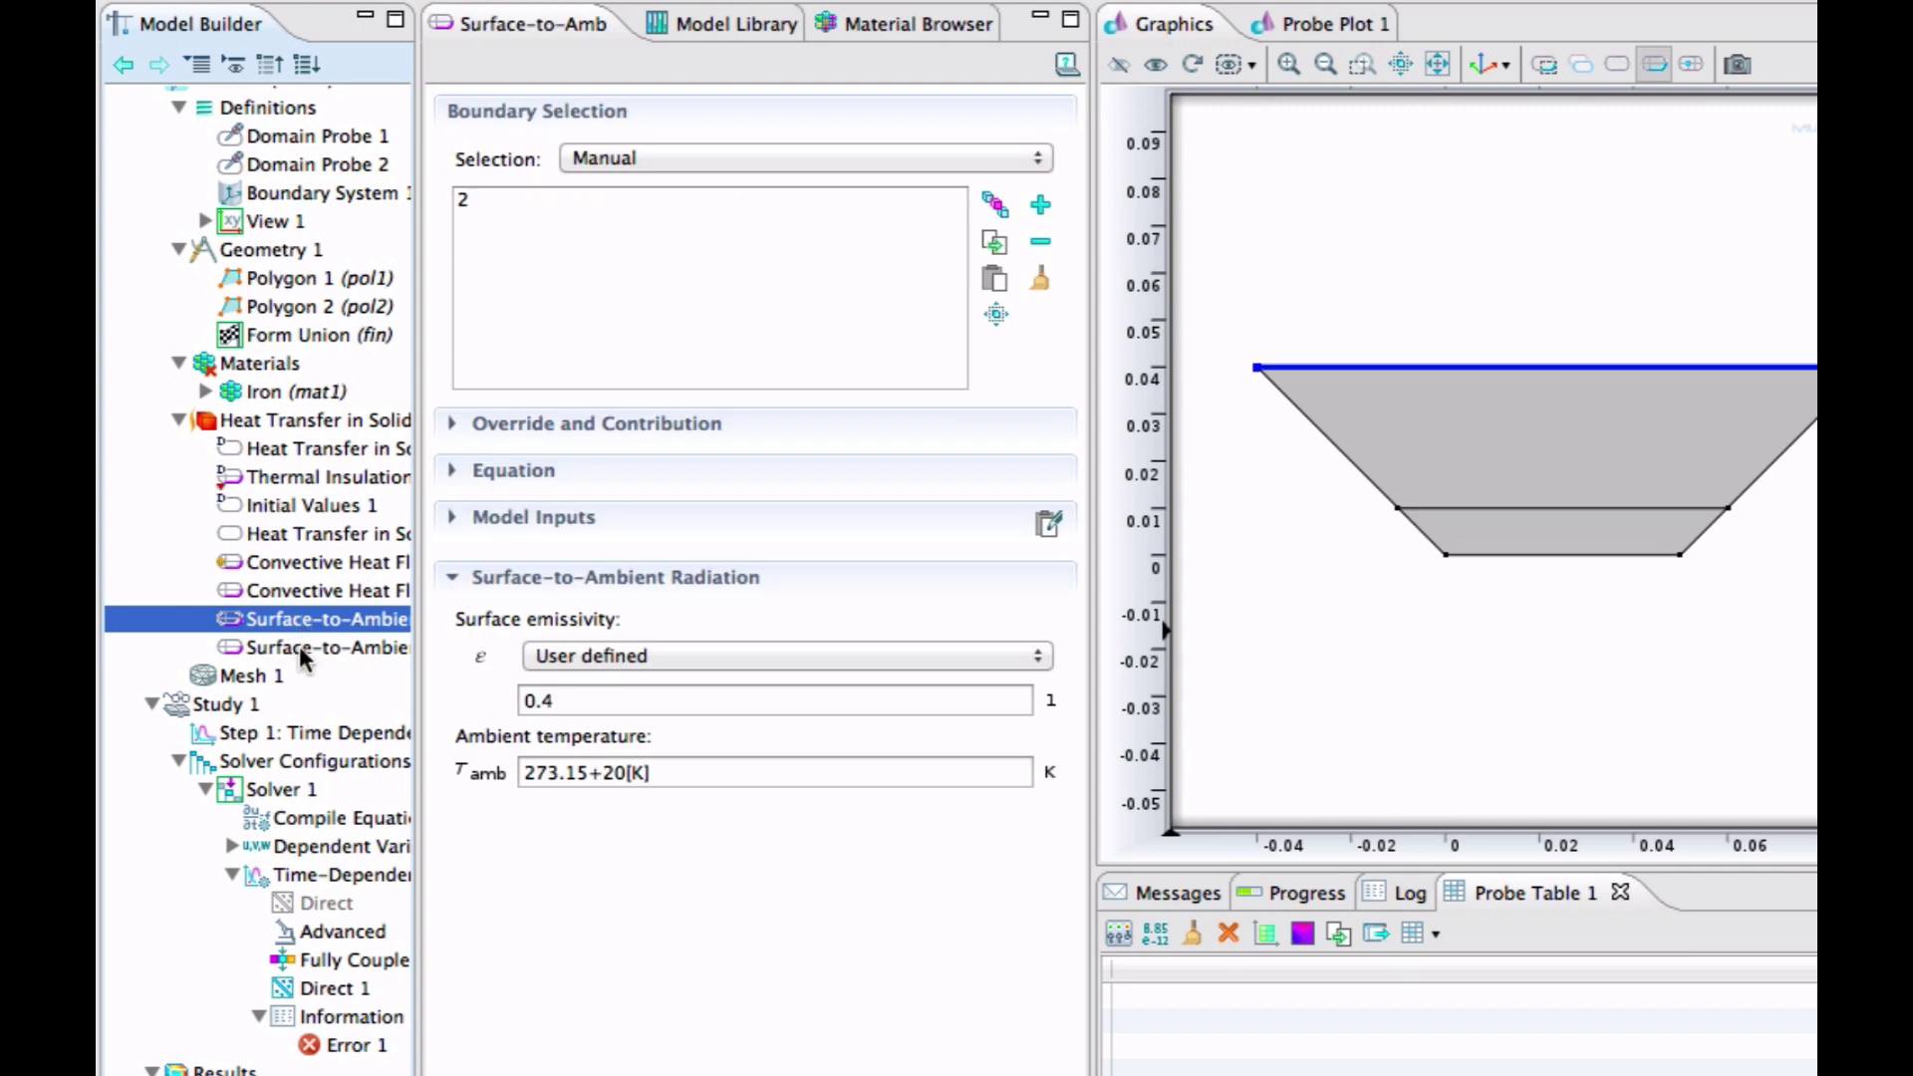
- Give the second Surface-to-Ambient Radiation node a user-defined surface emissivity of 0.7
click(302, 650)
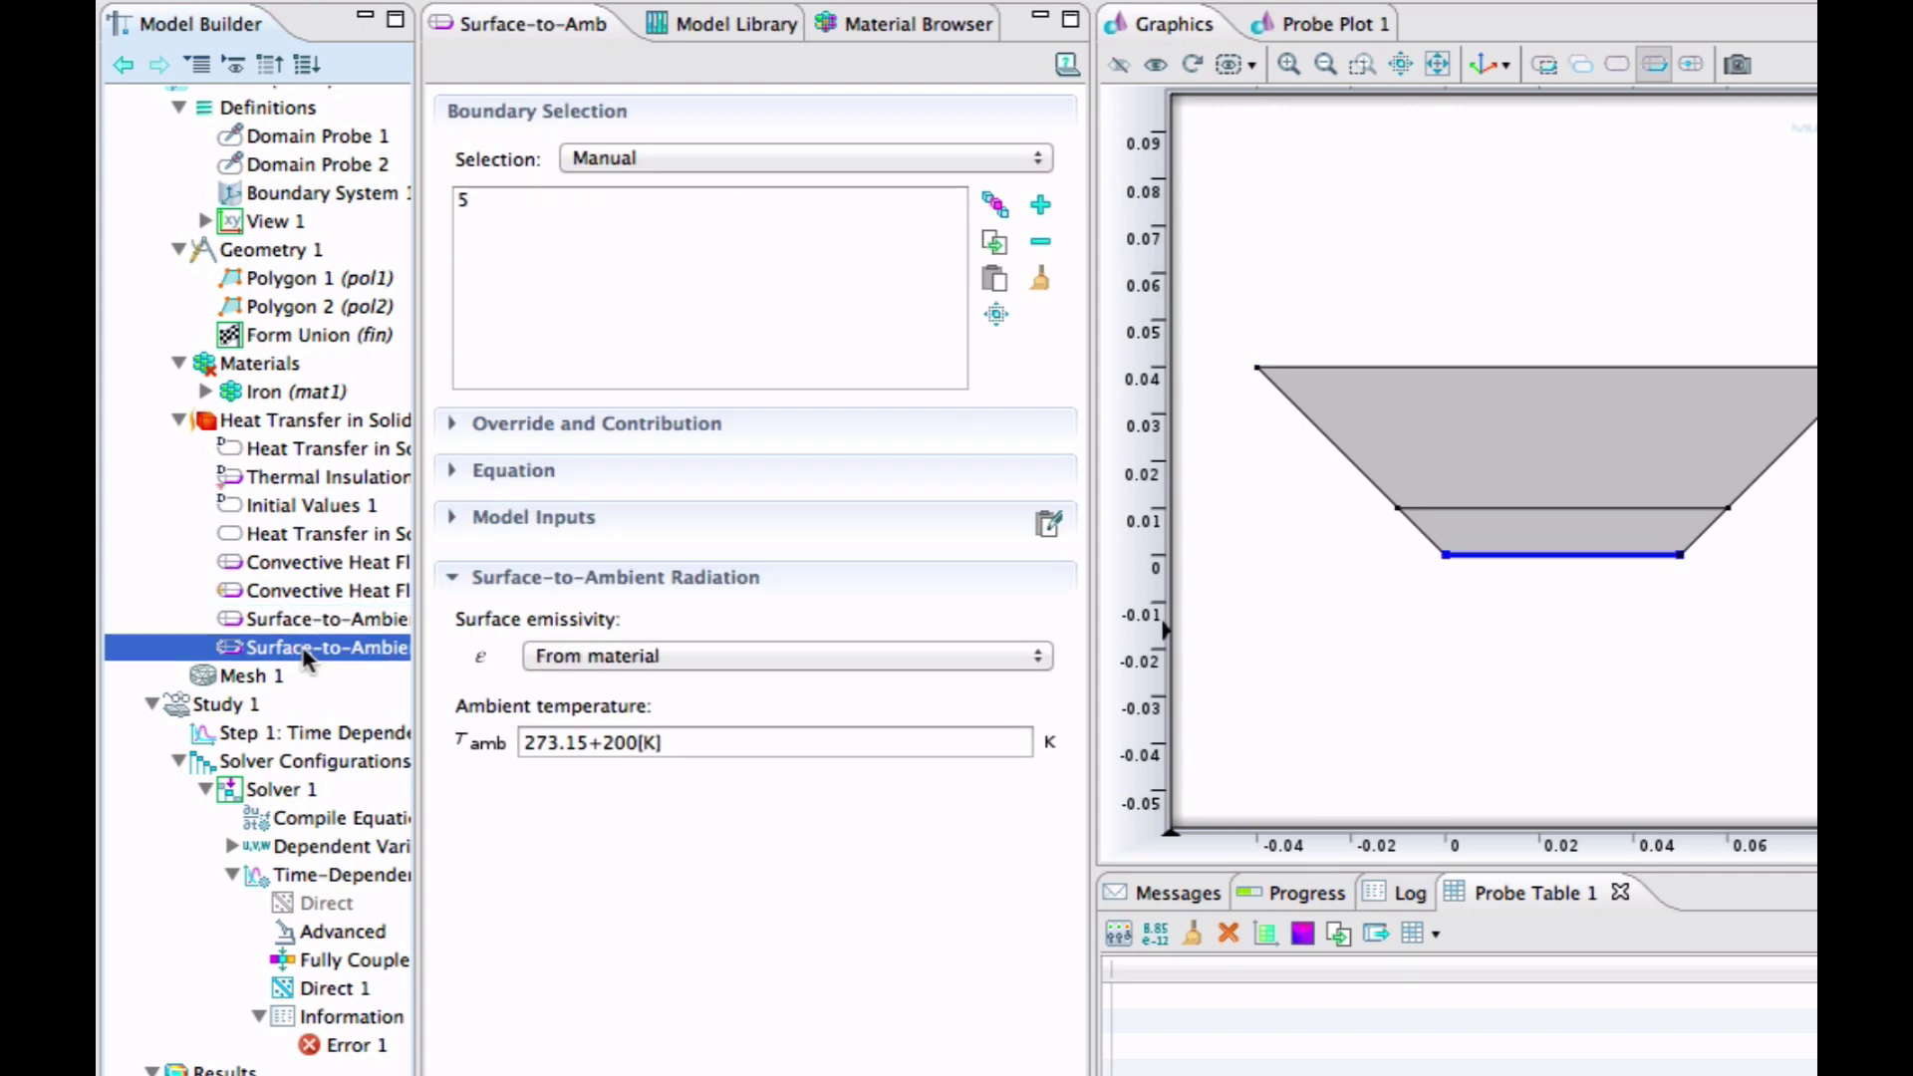
click(663, 650)
click(666, 682)
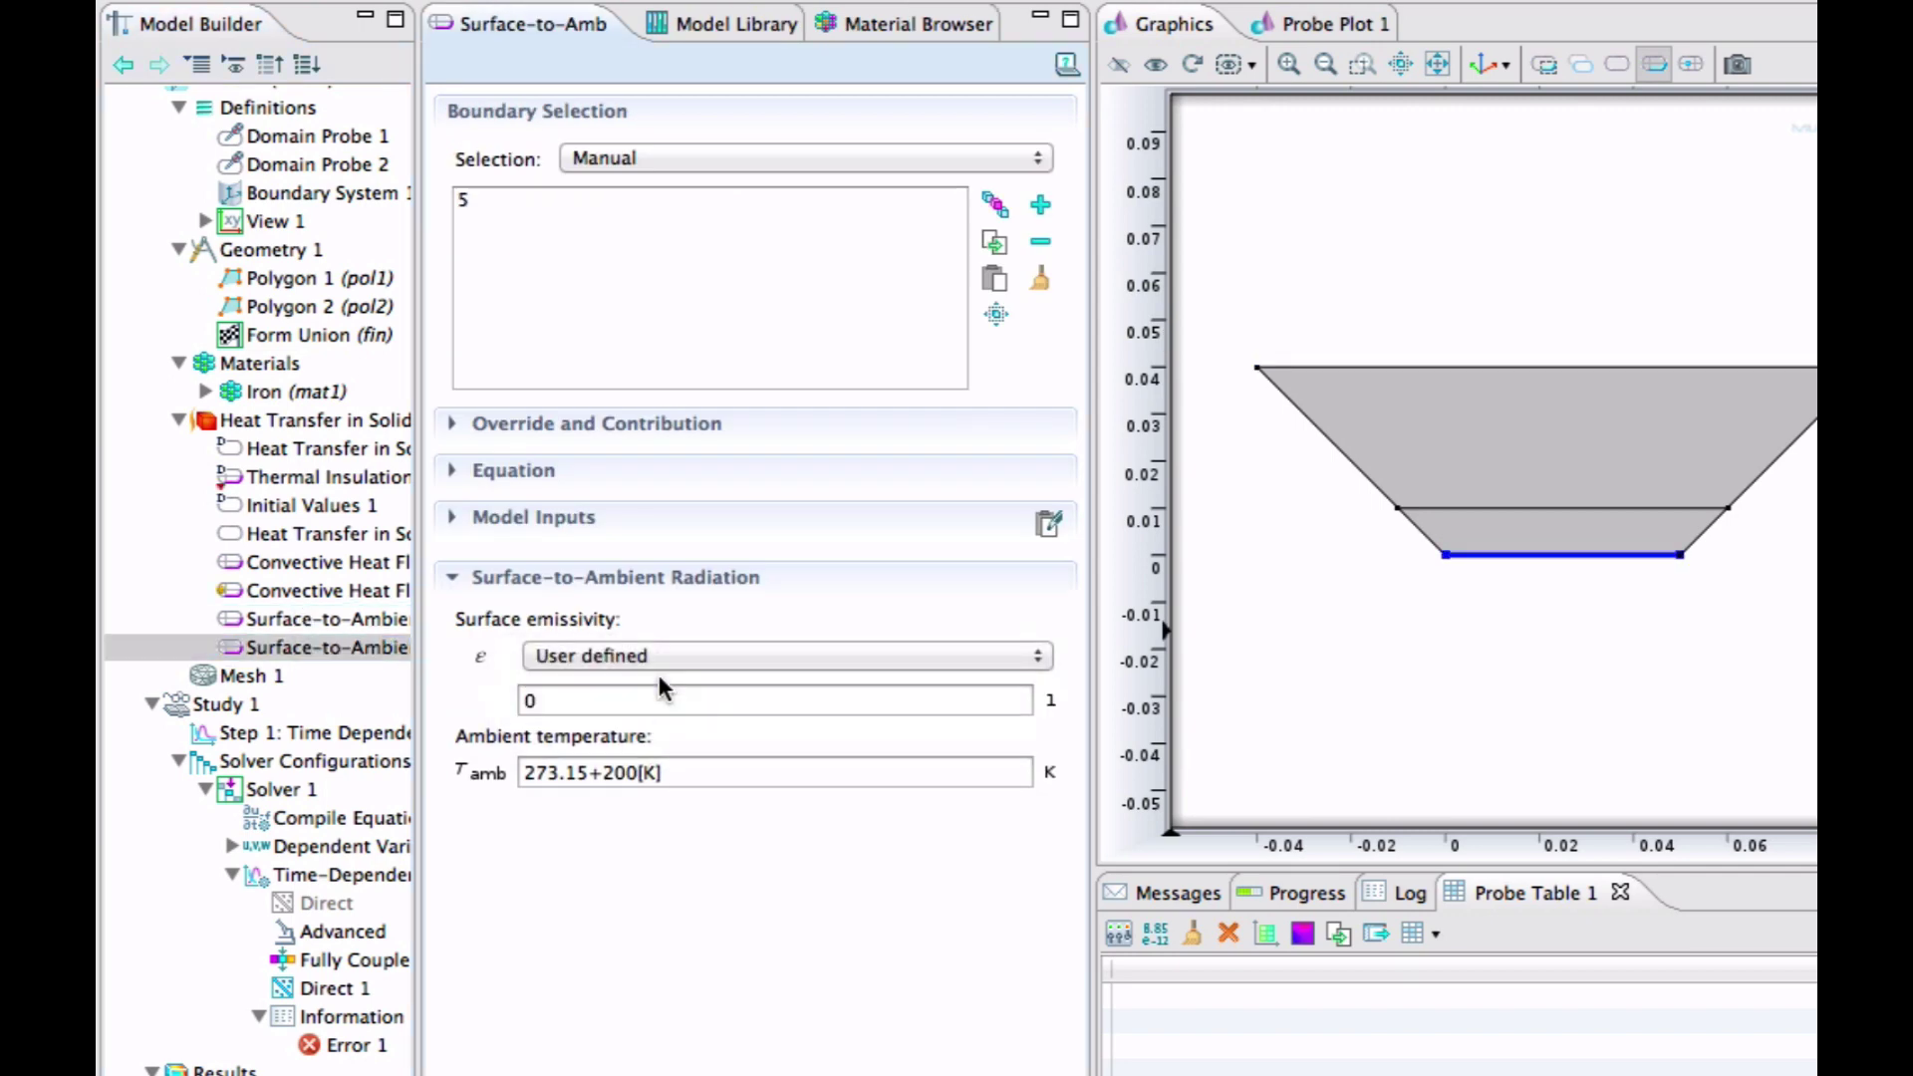
drag(598, 702, 510, 712)
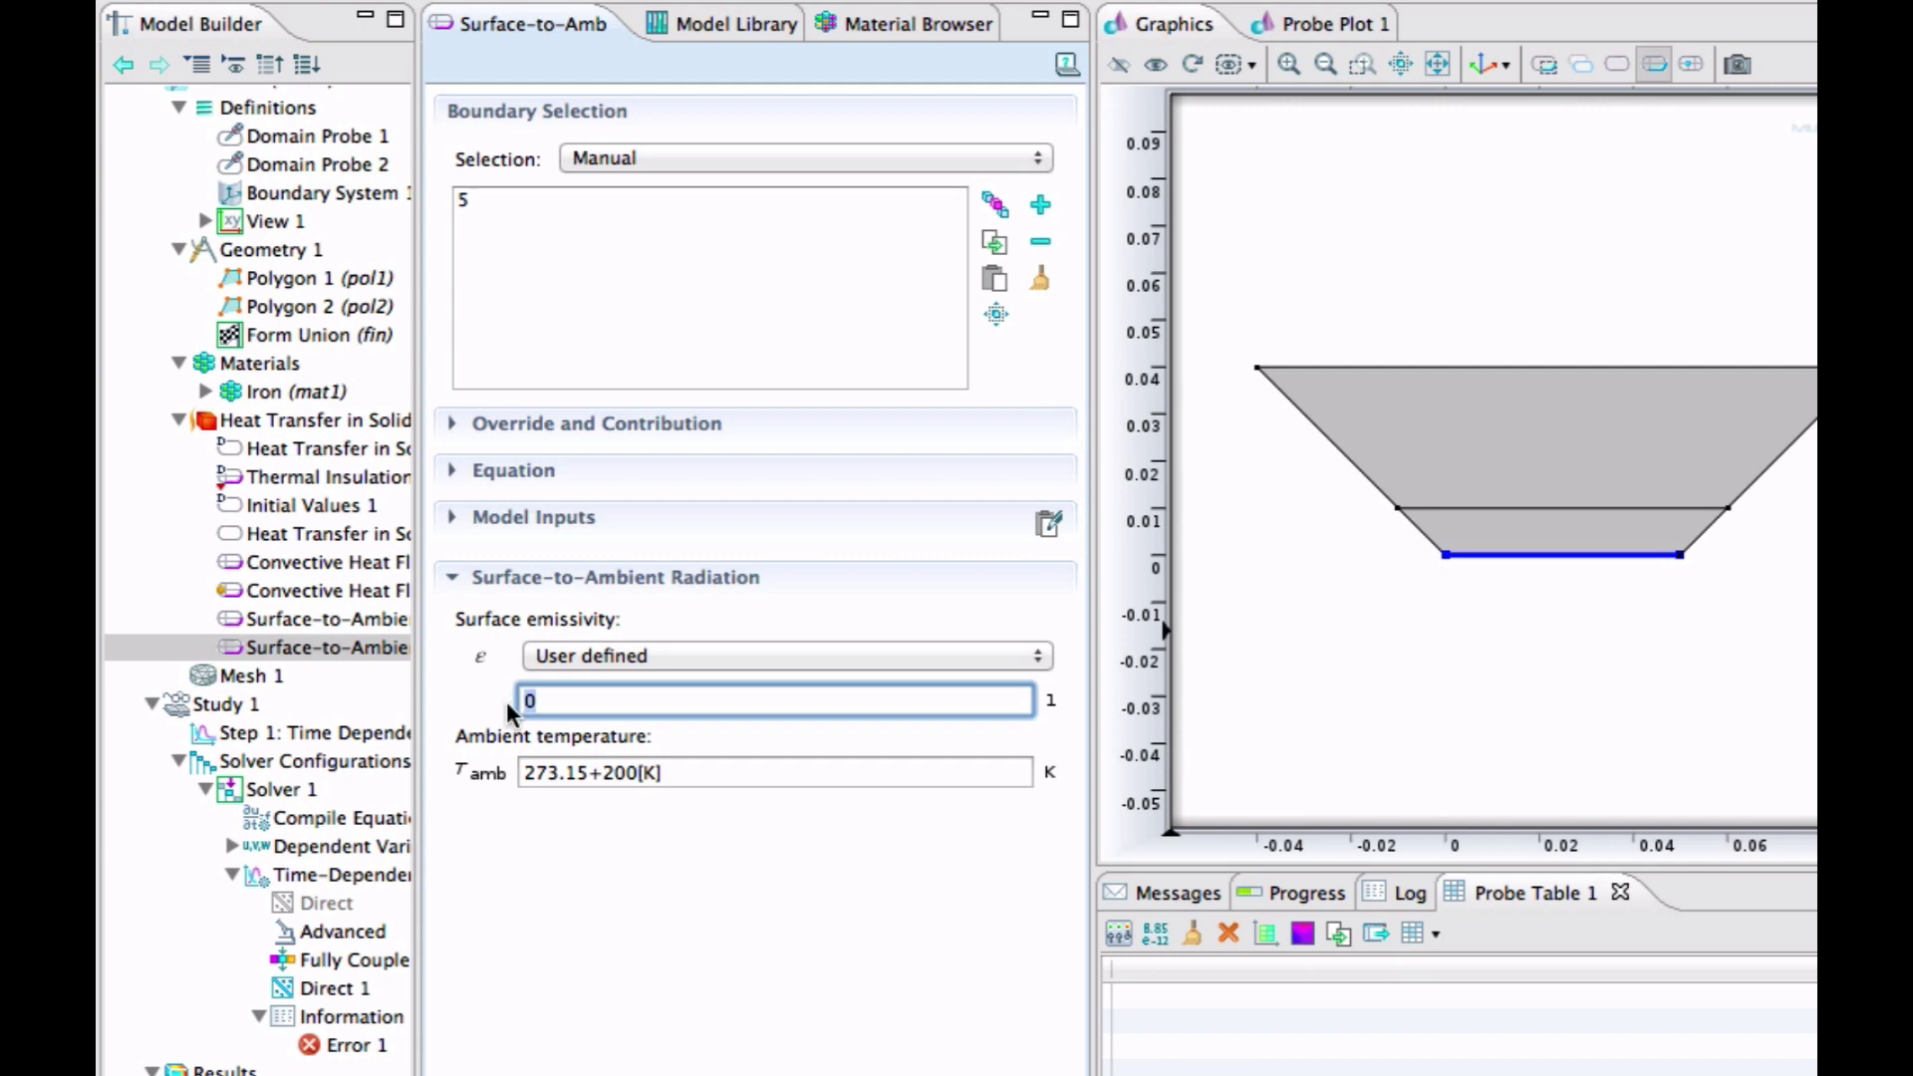
text(0.7)
click(212, 714)
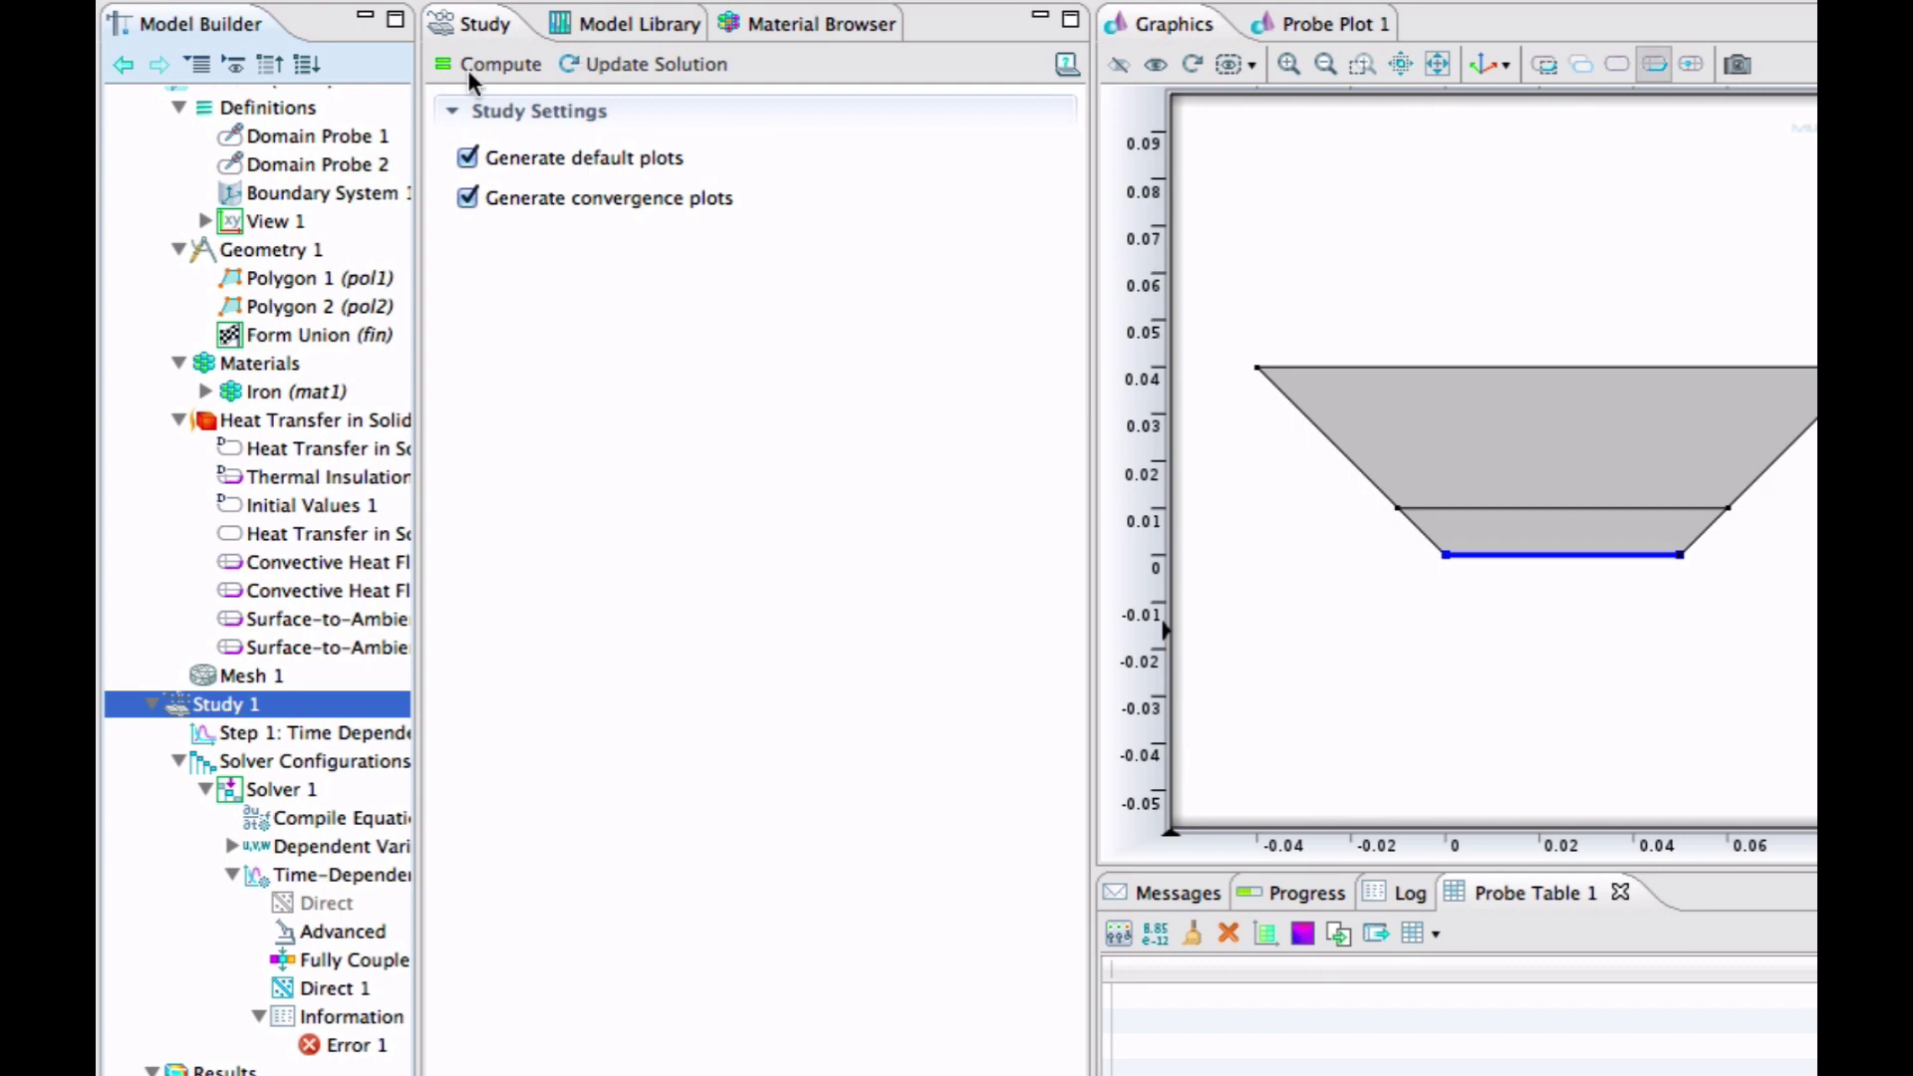
- Recompute the transient study and plot the temperature surface at output time 490
click(500, 64)
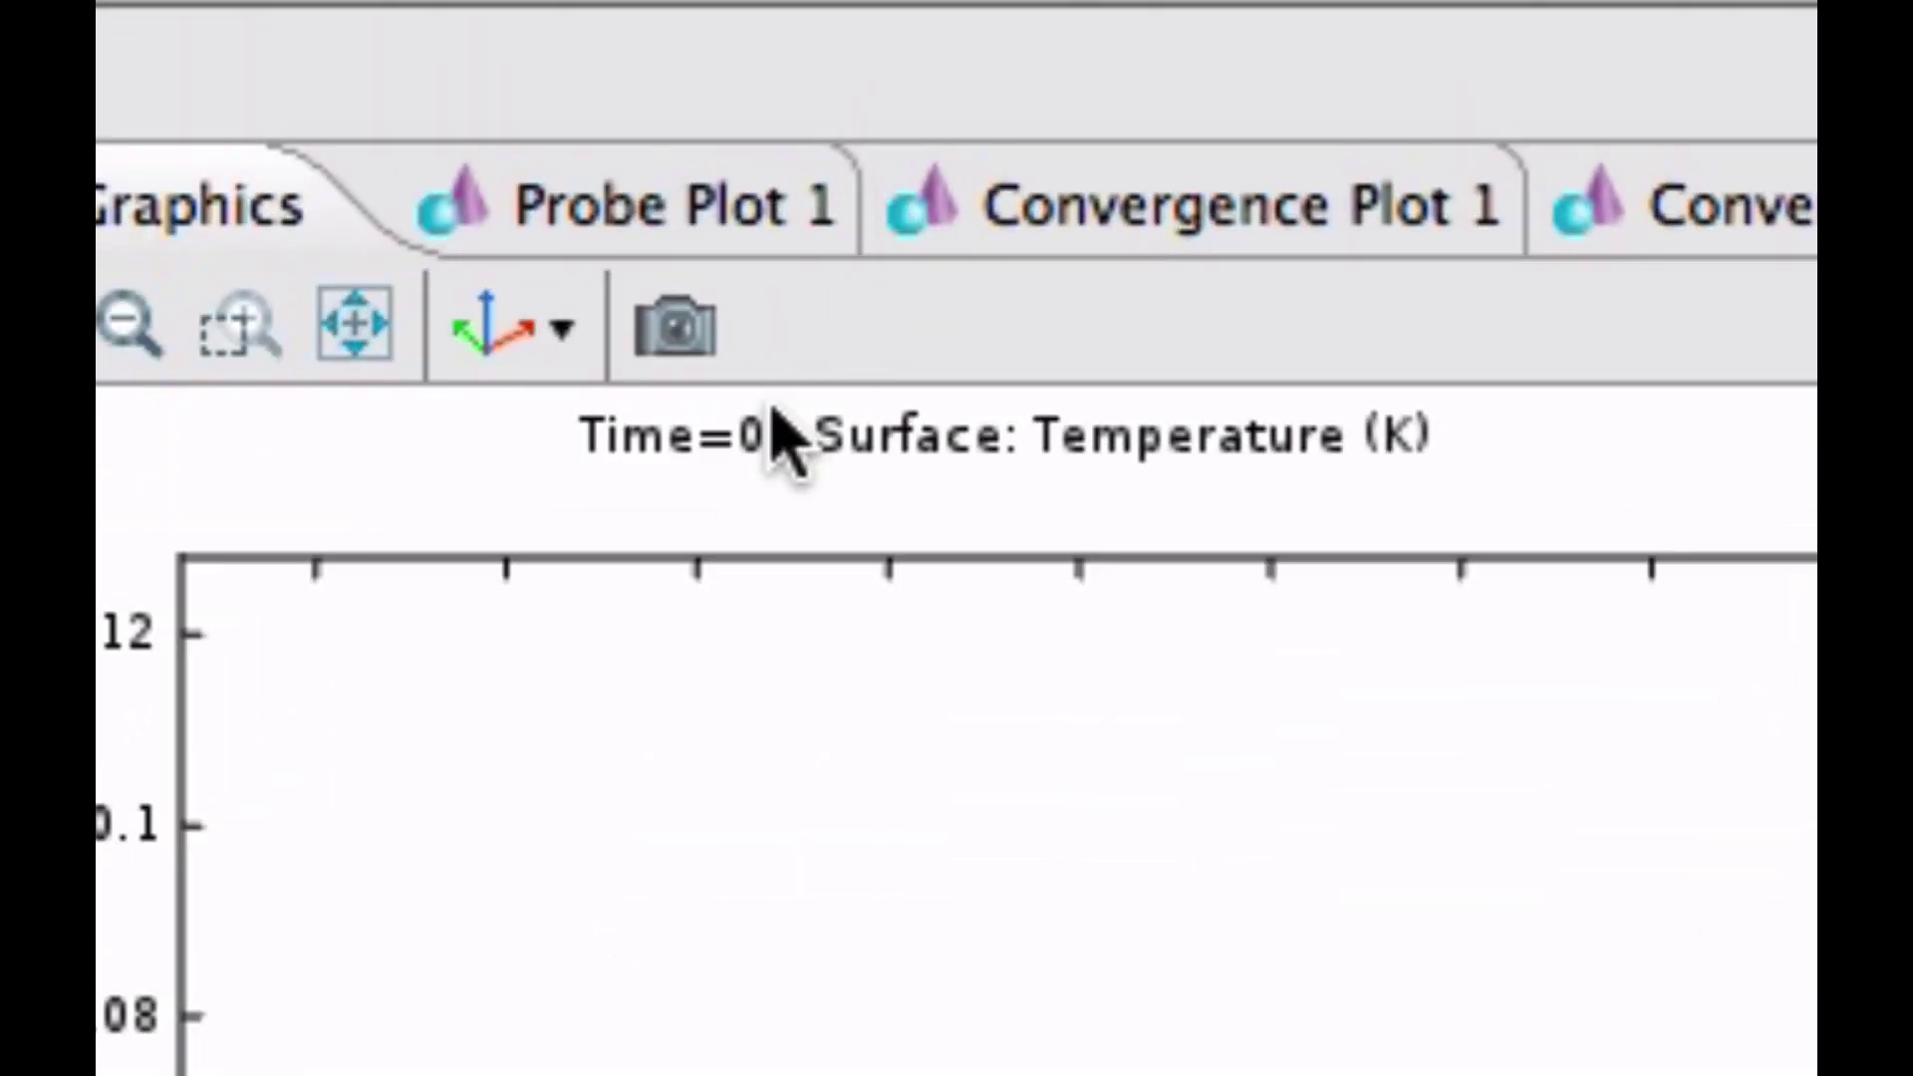
click(719, 320)
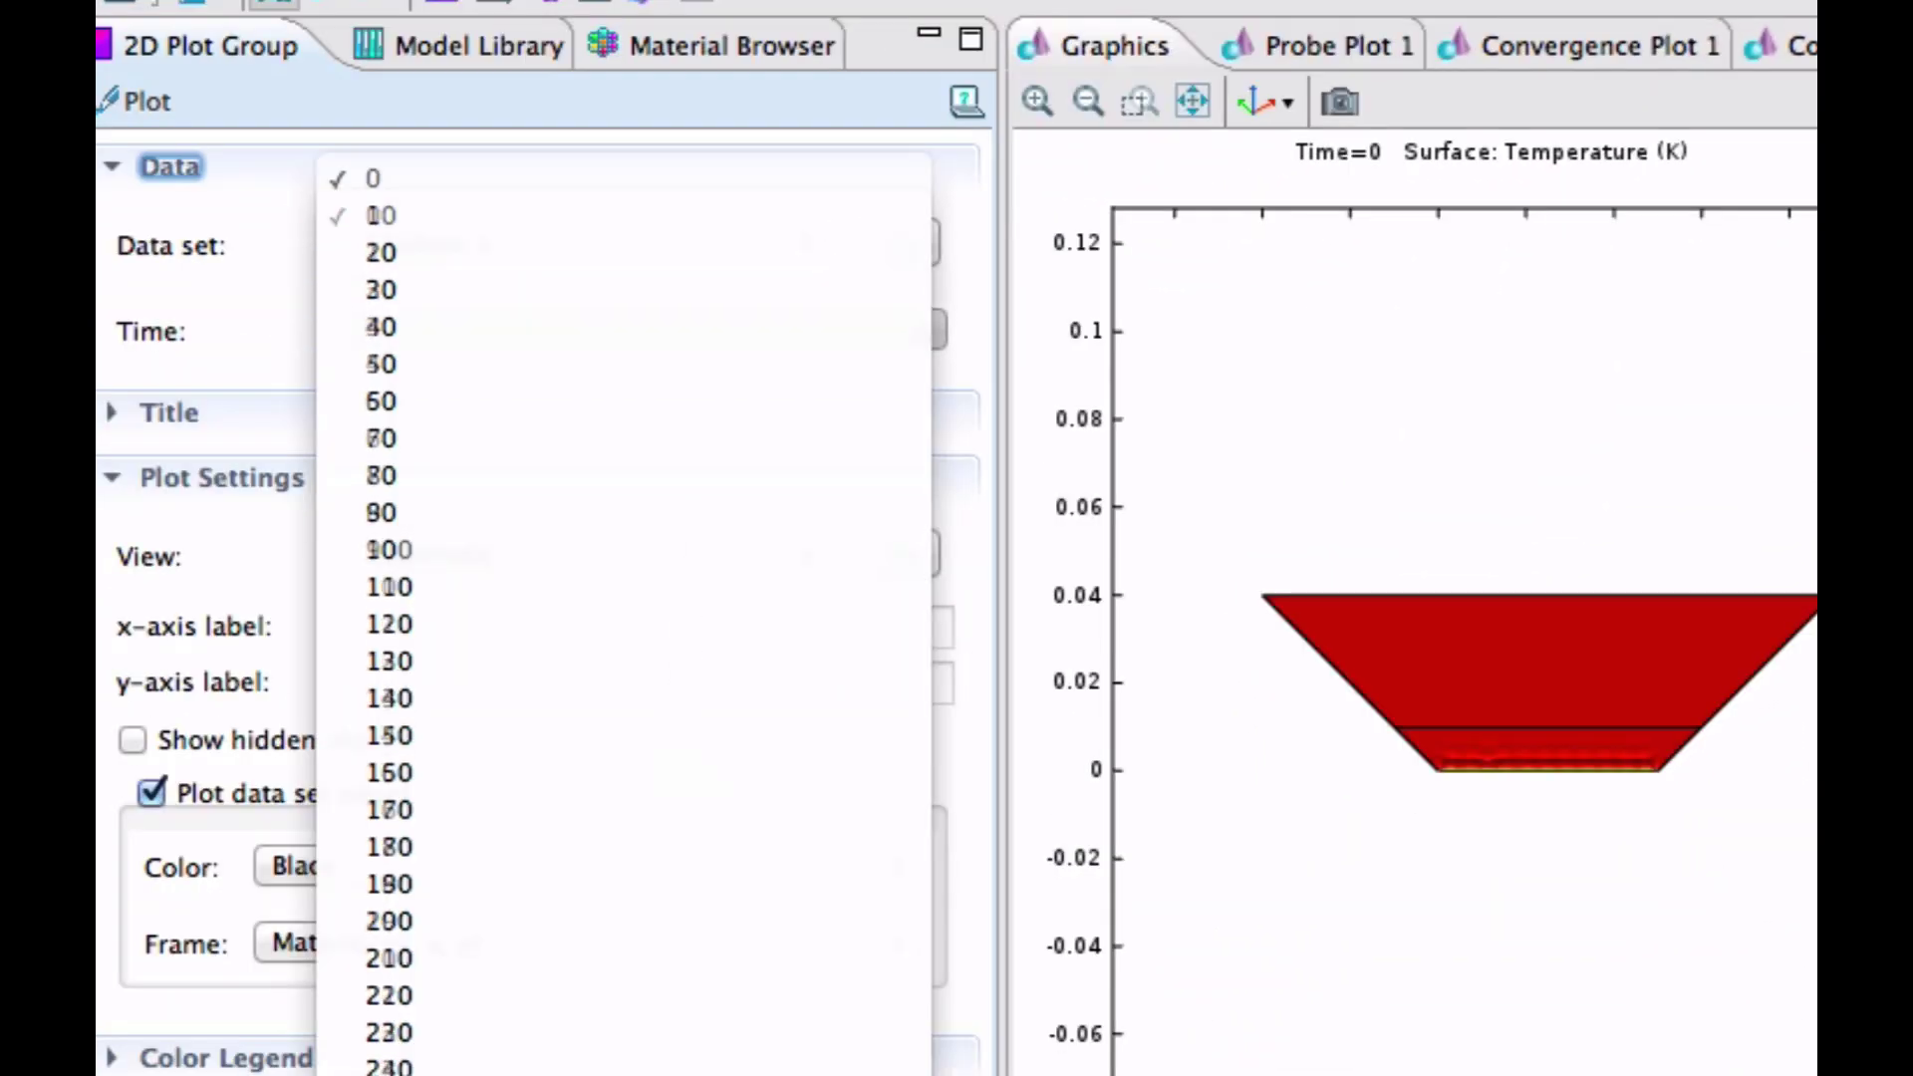
scroll(719, 320, down, 5)
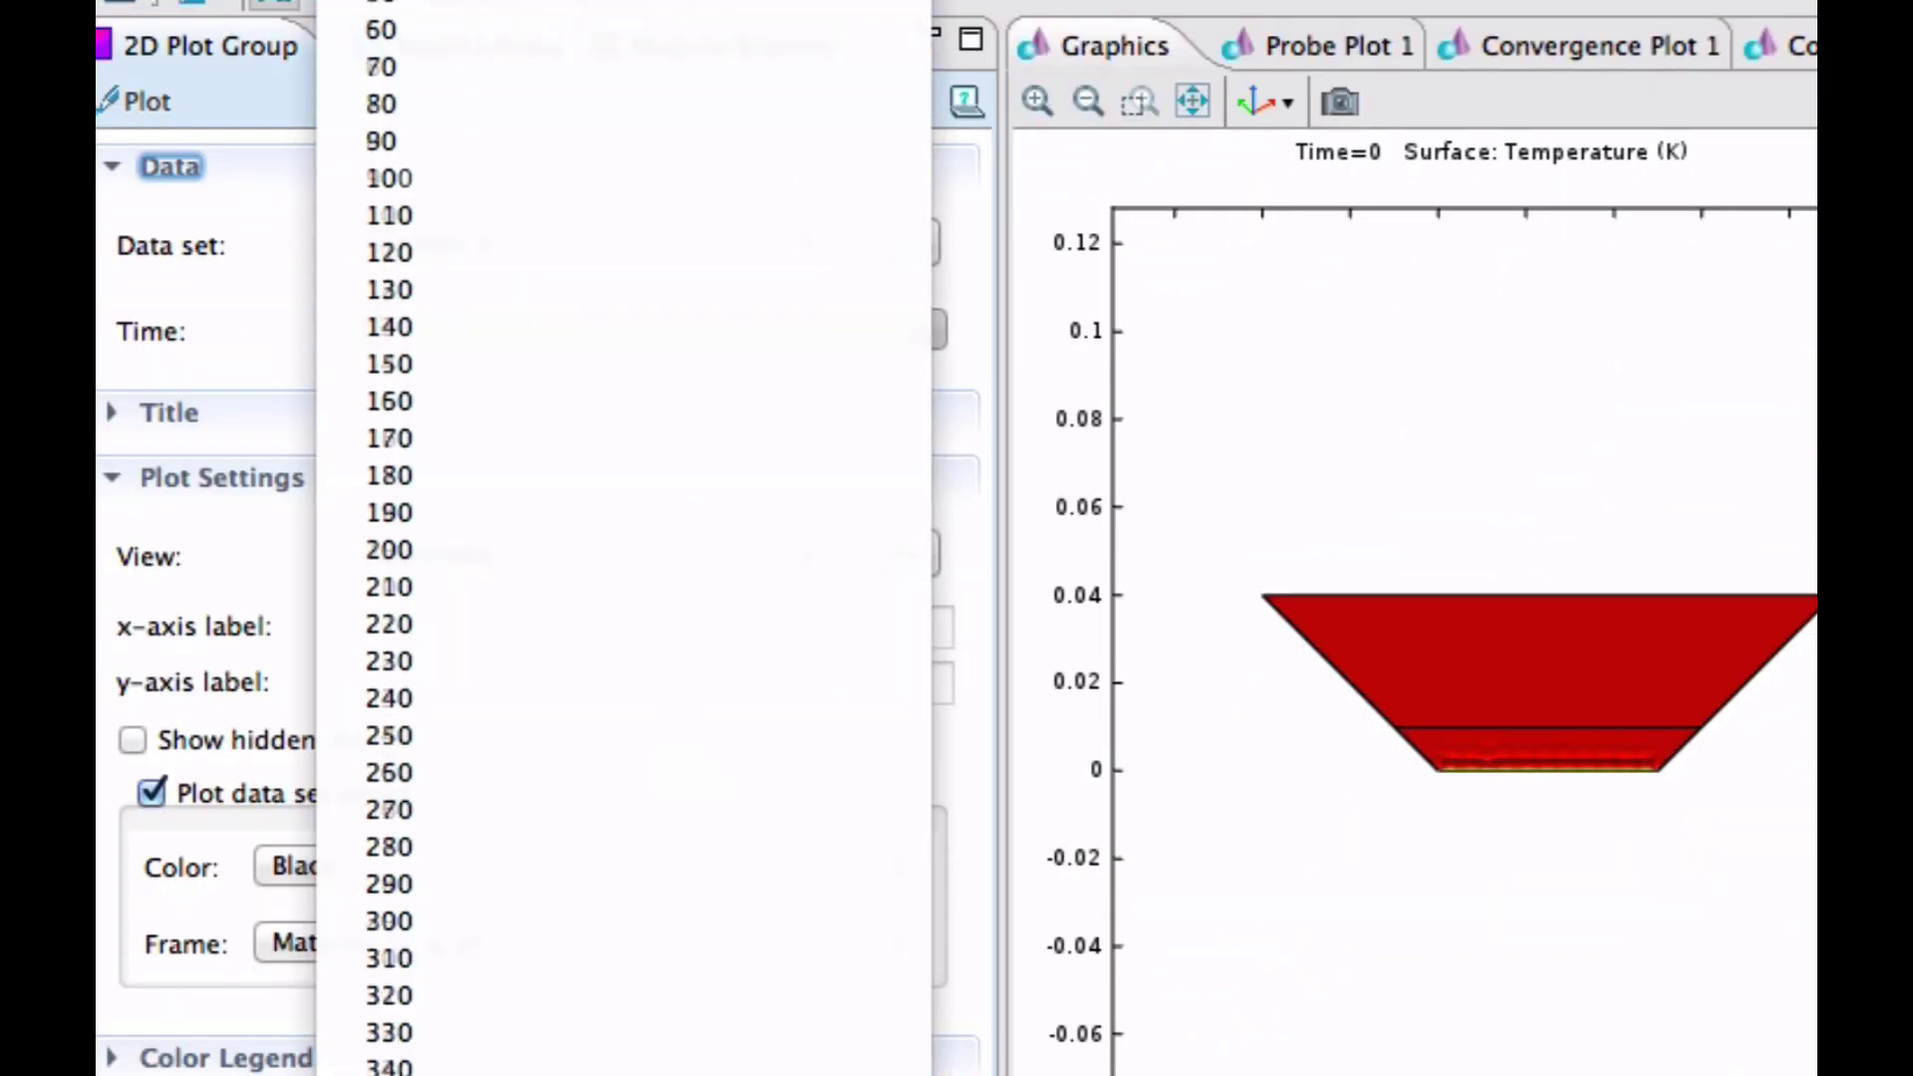
click(512, 492)
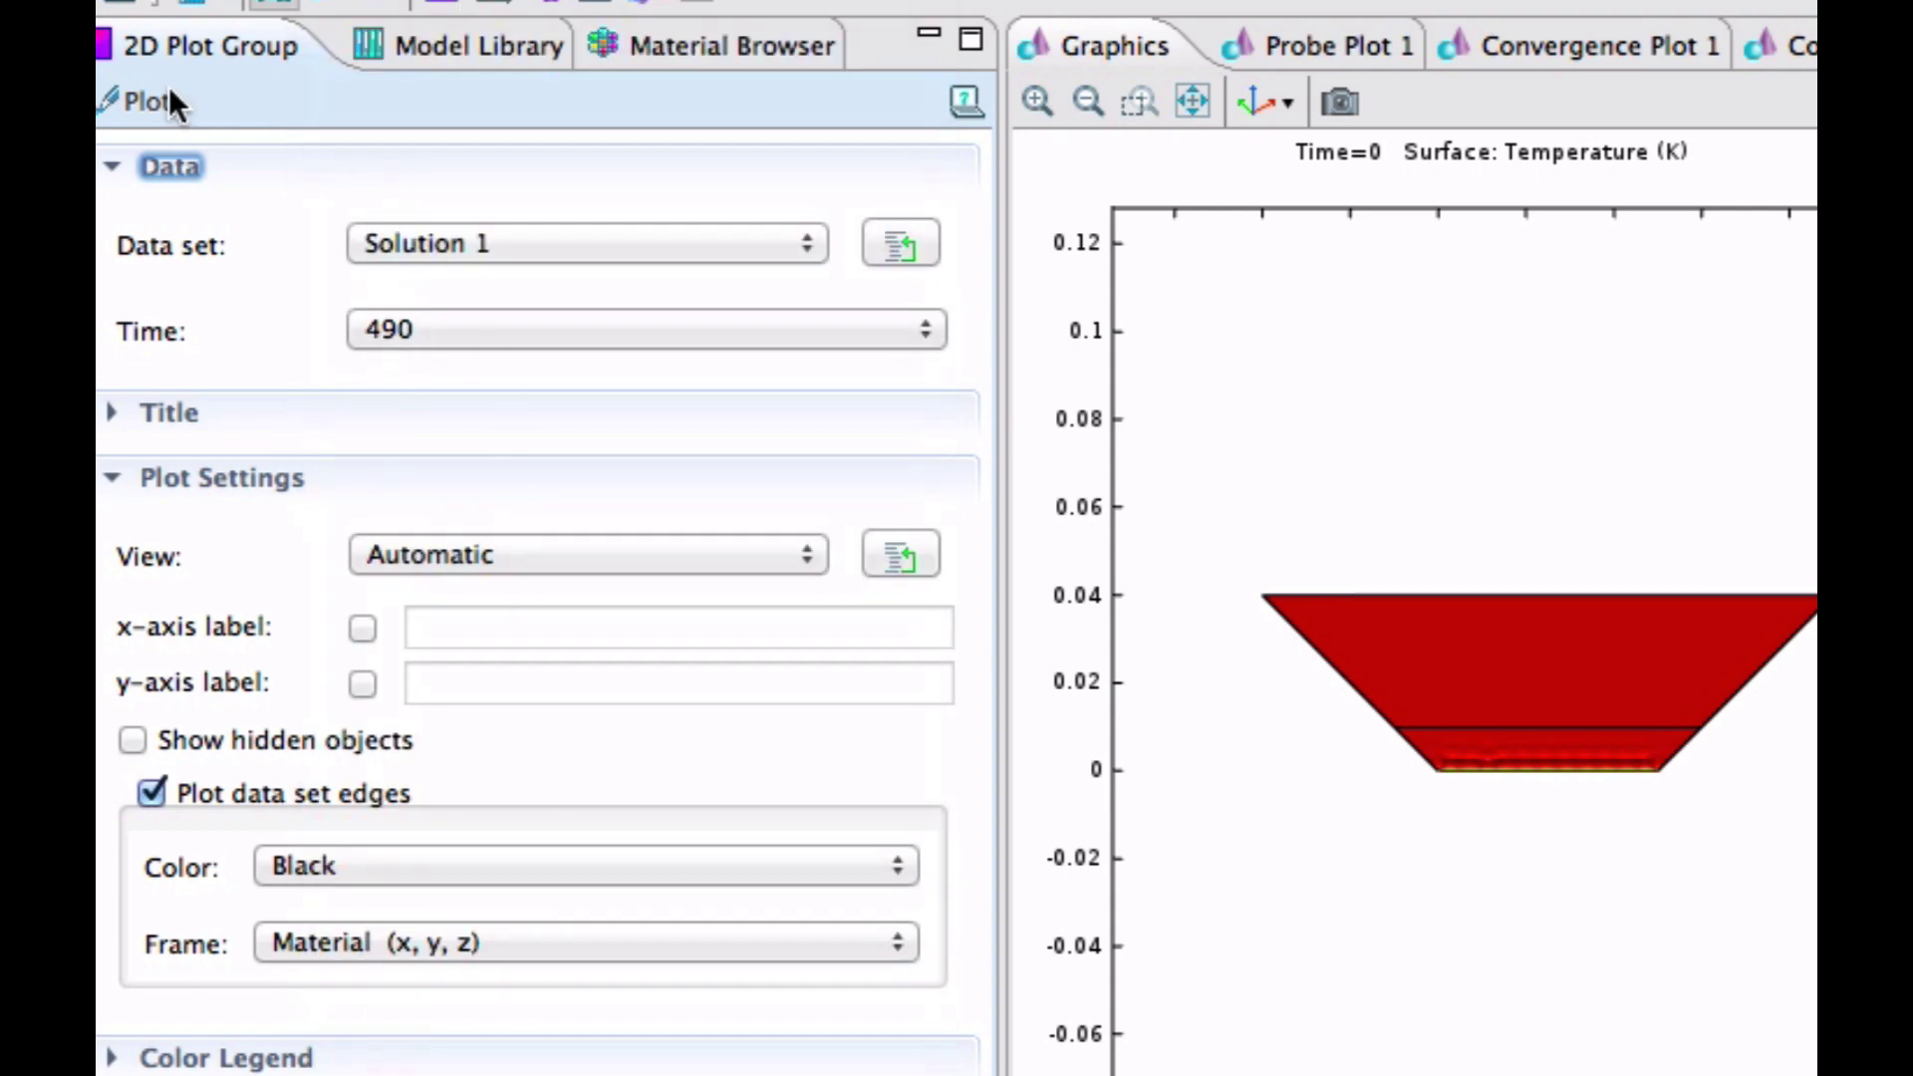
click(110, 102)
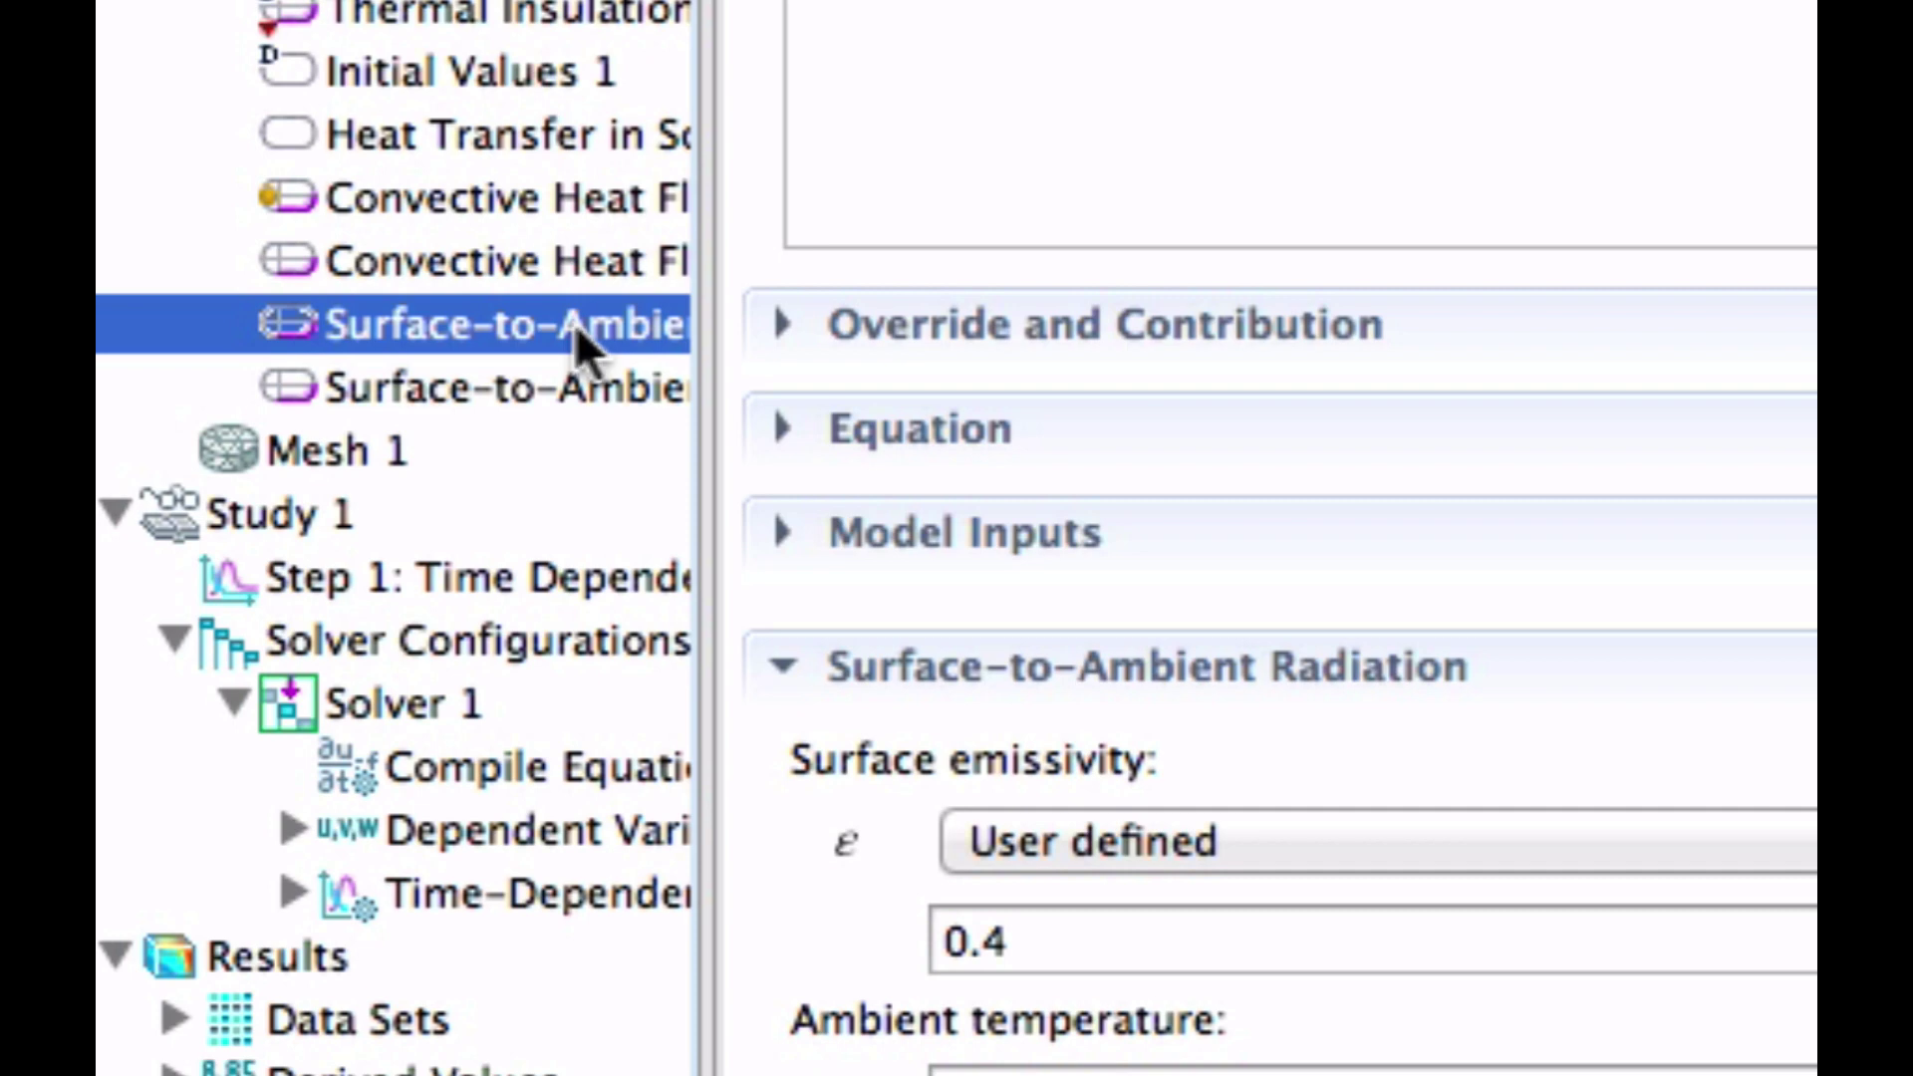
- Disable both Surface-to-Ambient Radiation conditions and update the Study 1 solution without radiation
right_click(576, 324)
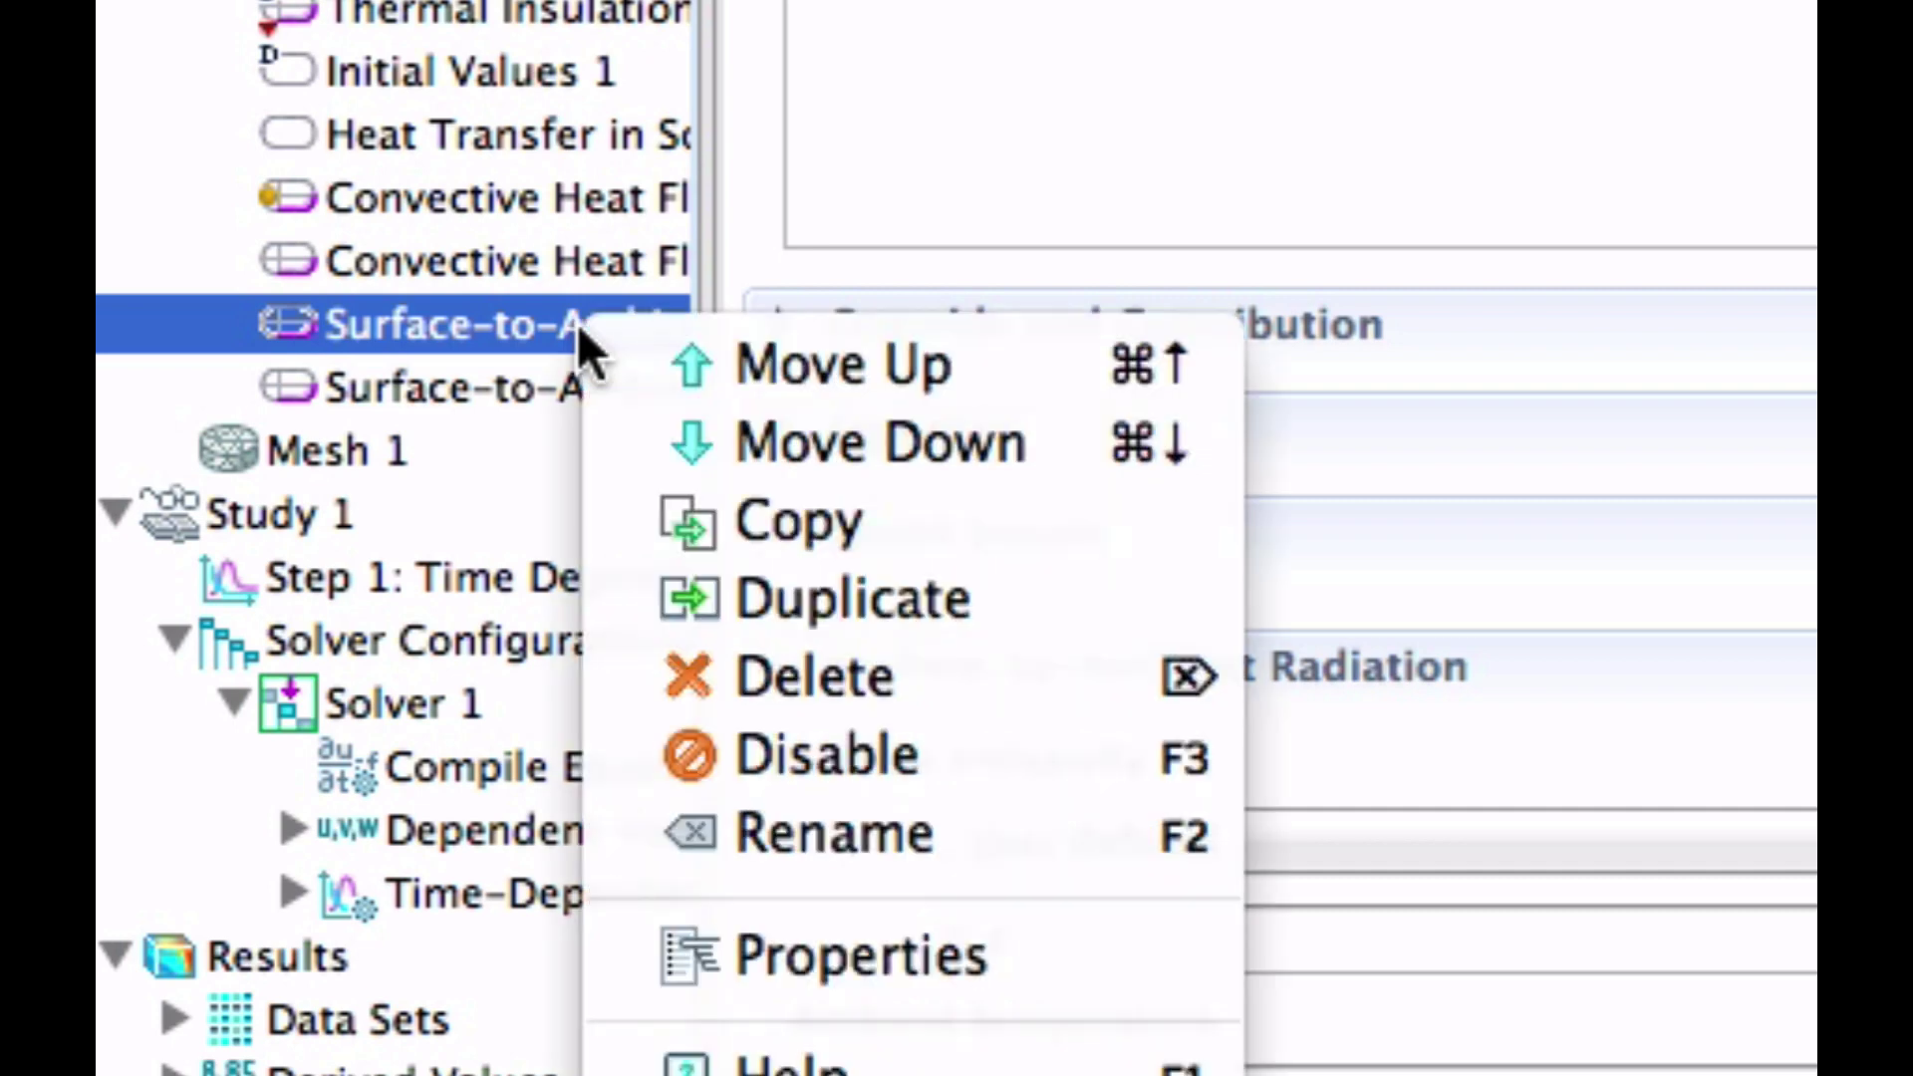
click(809, 756)
click(478, 385)
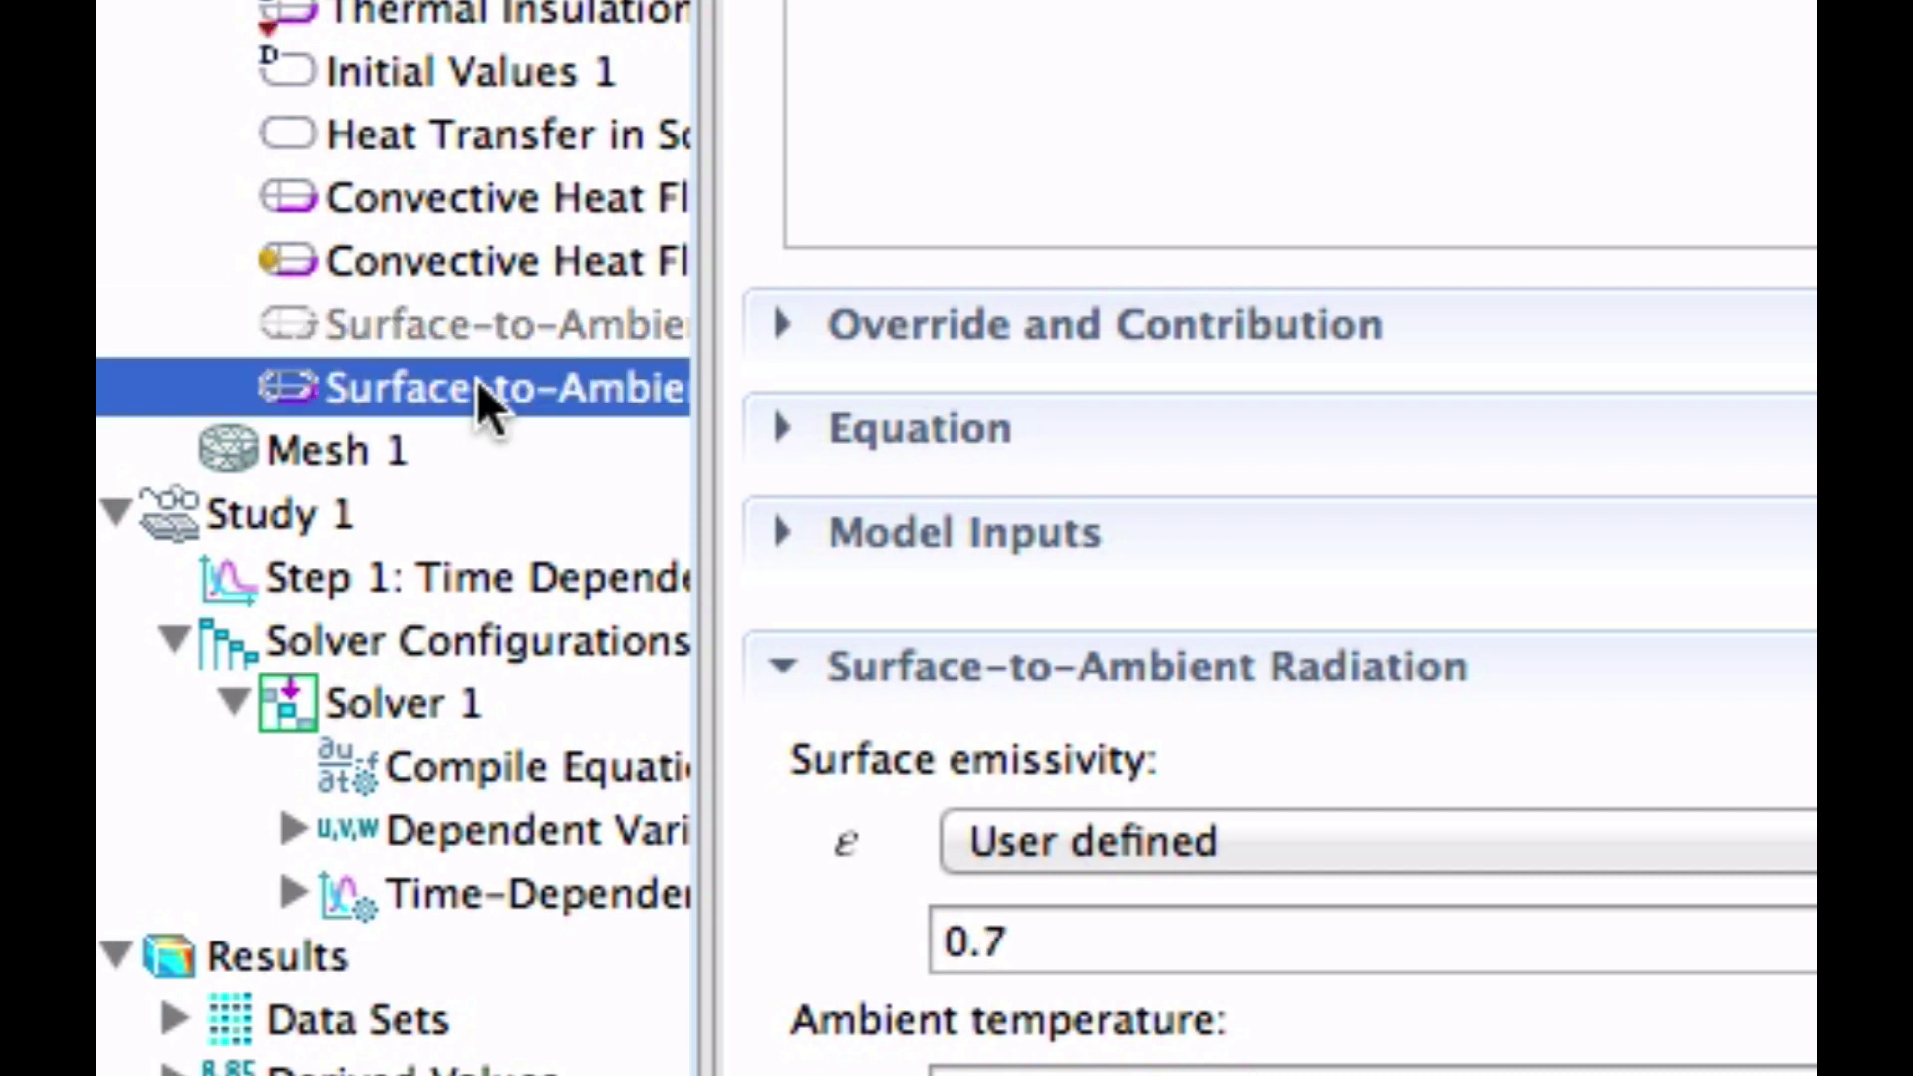
right_click(479, 384)
click(656, 757)
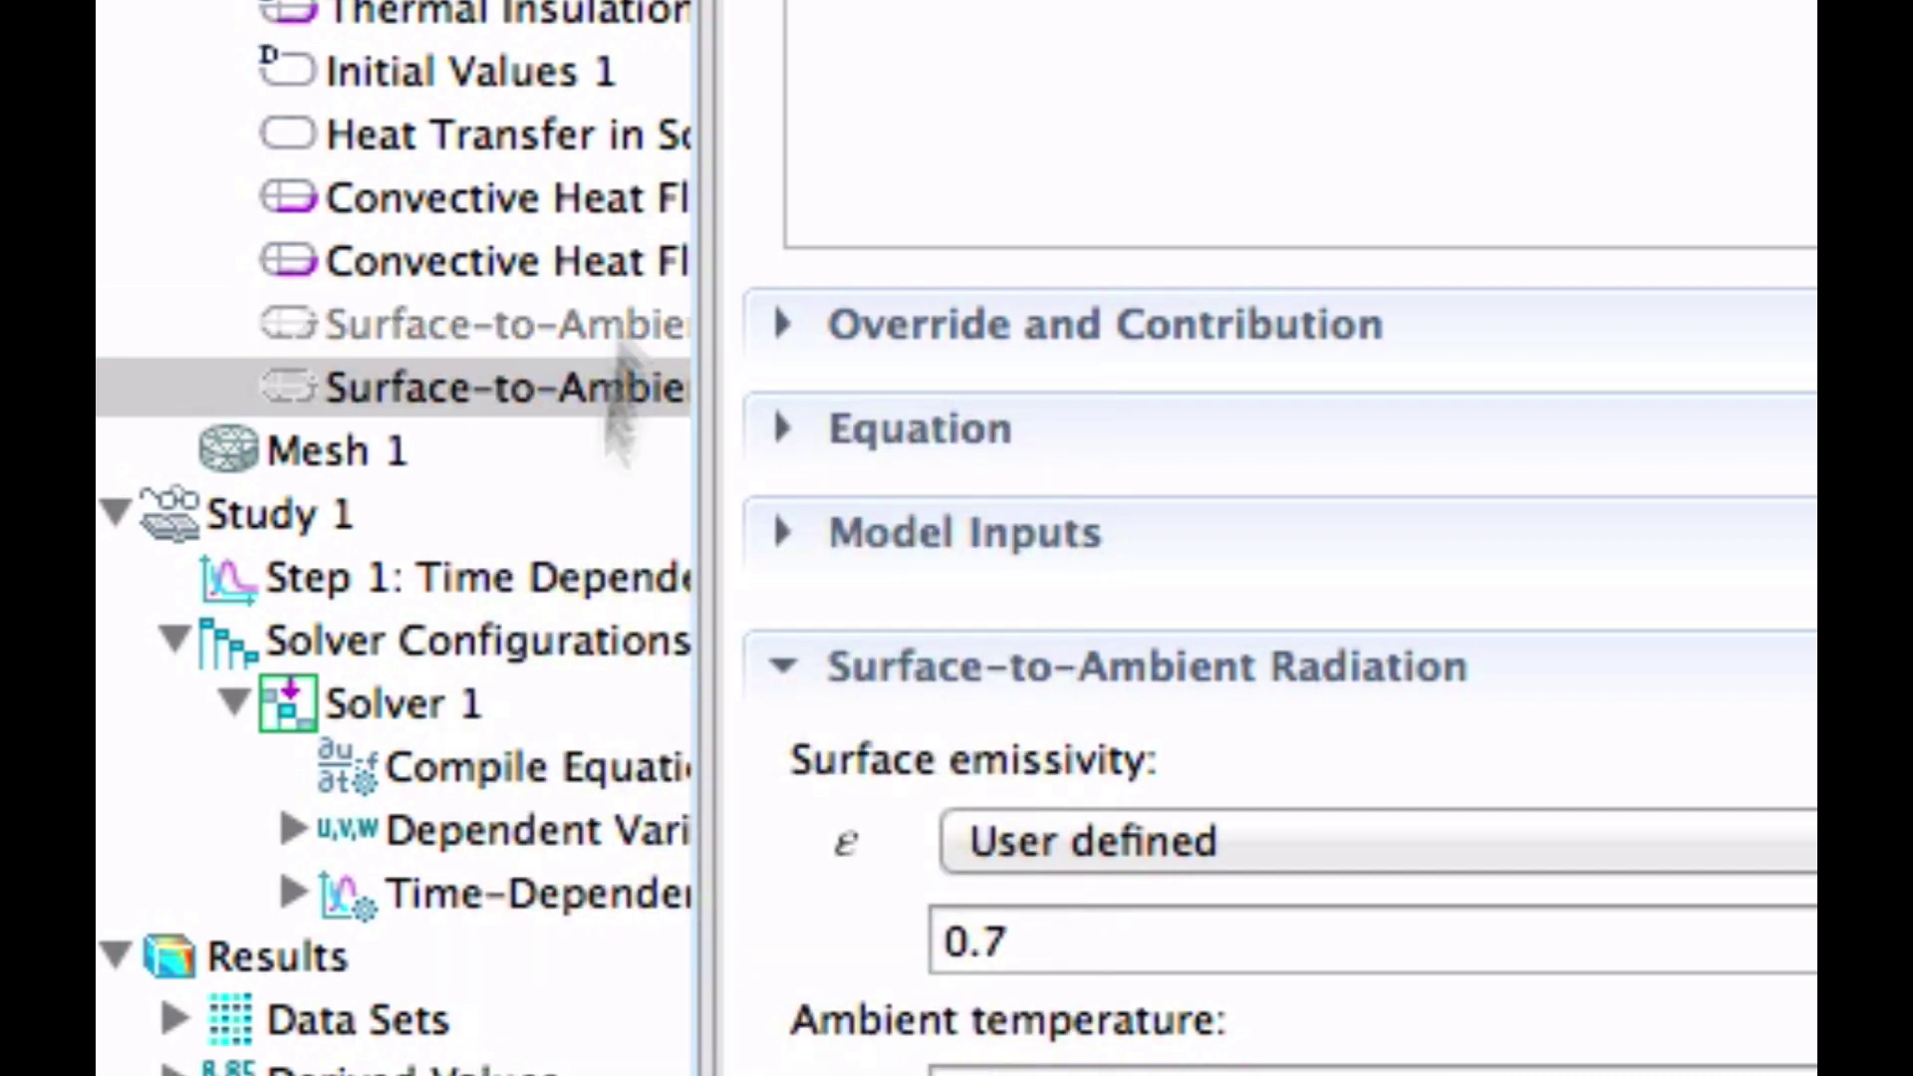
click(297, 509)
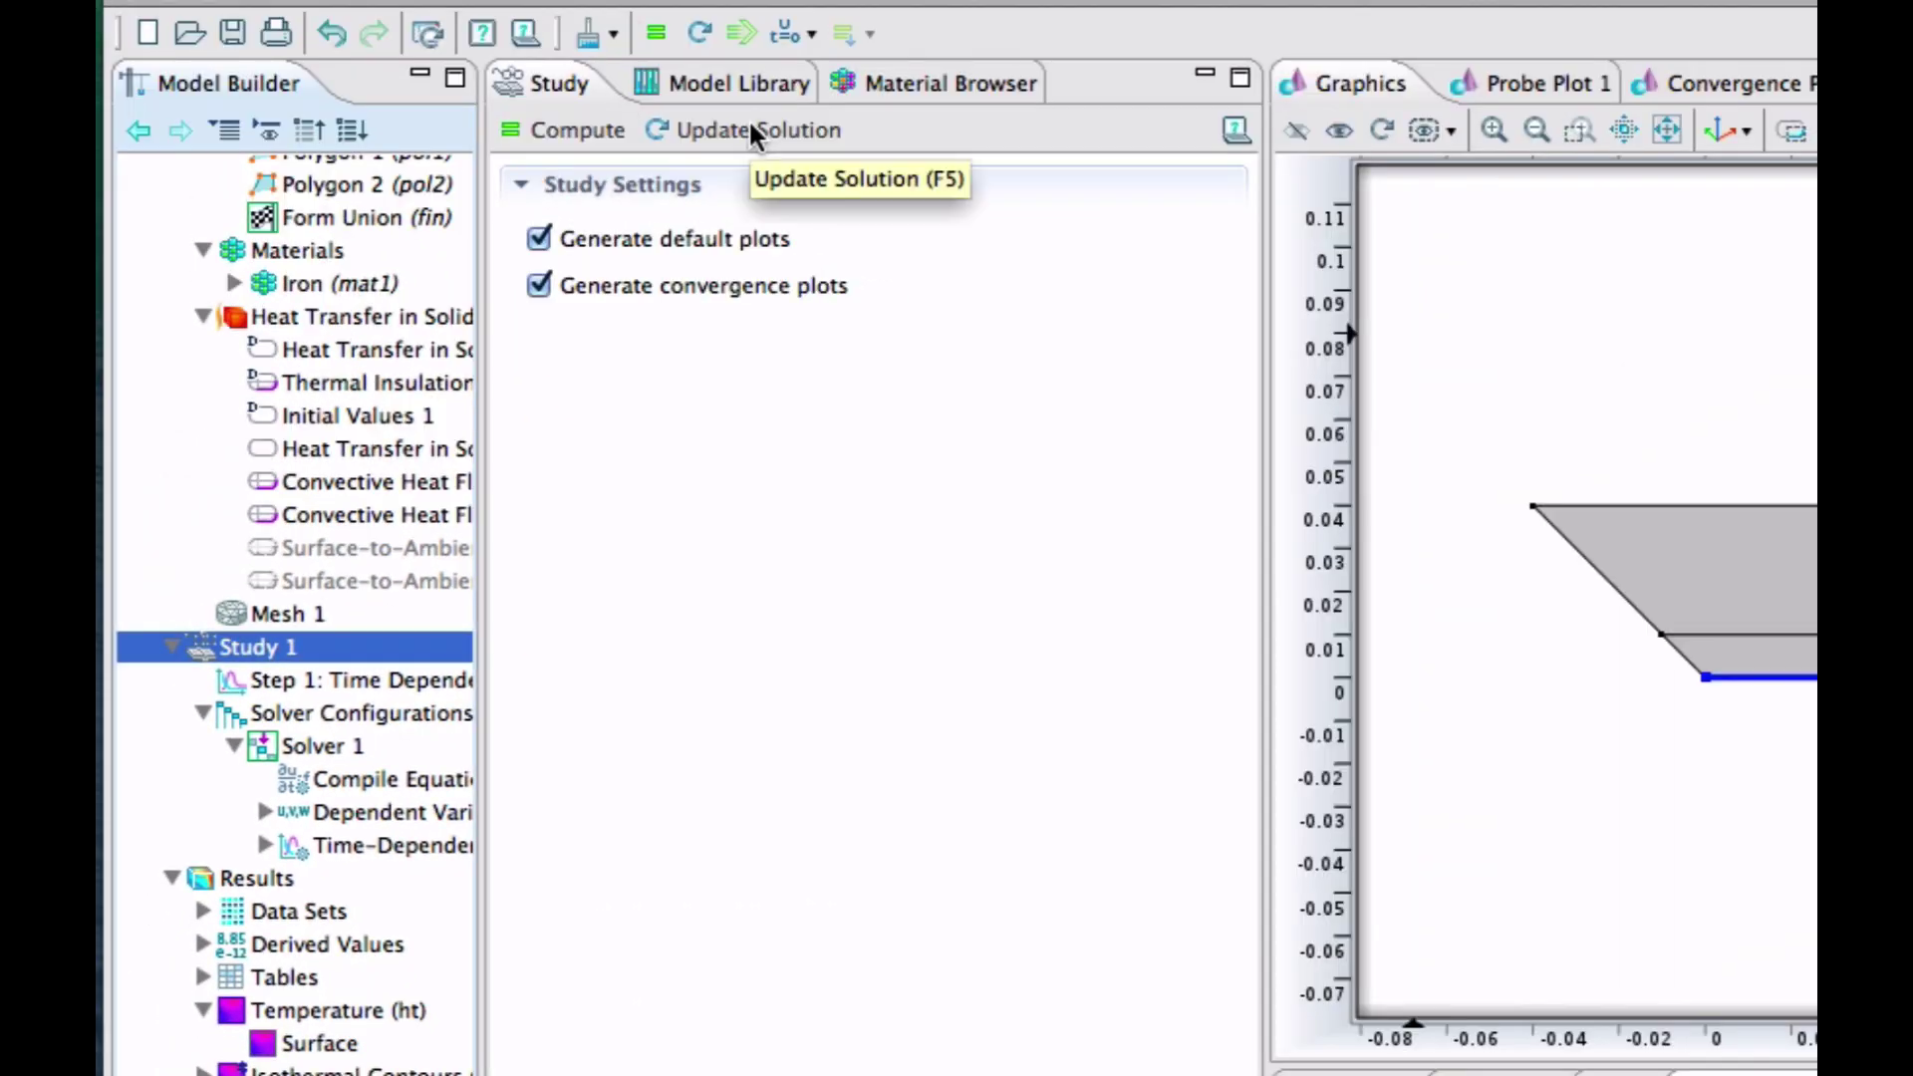
click(752, 128)
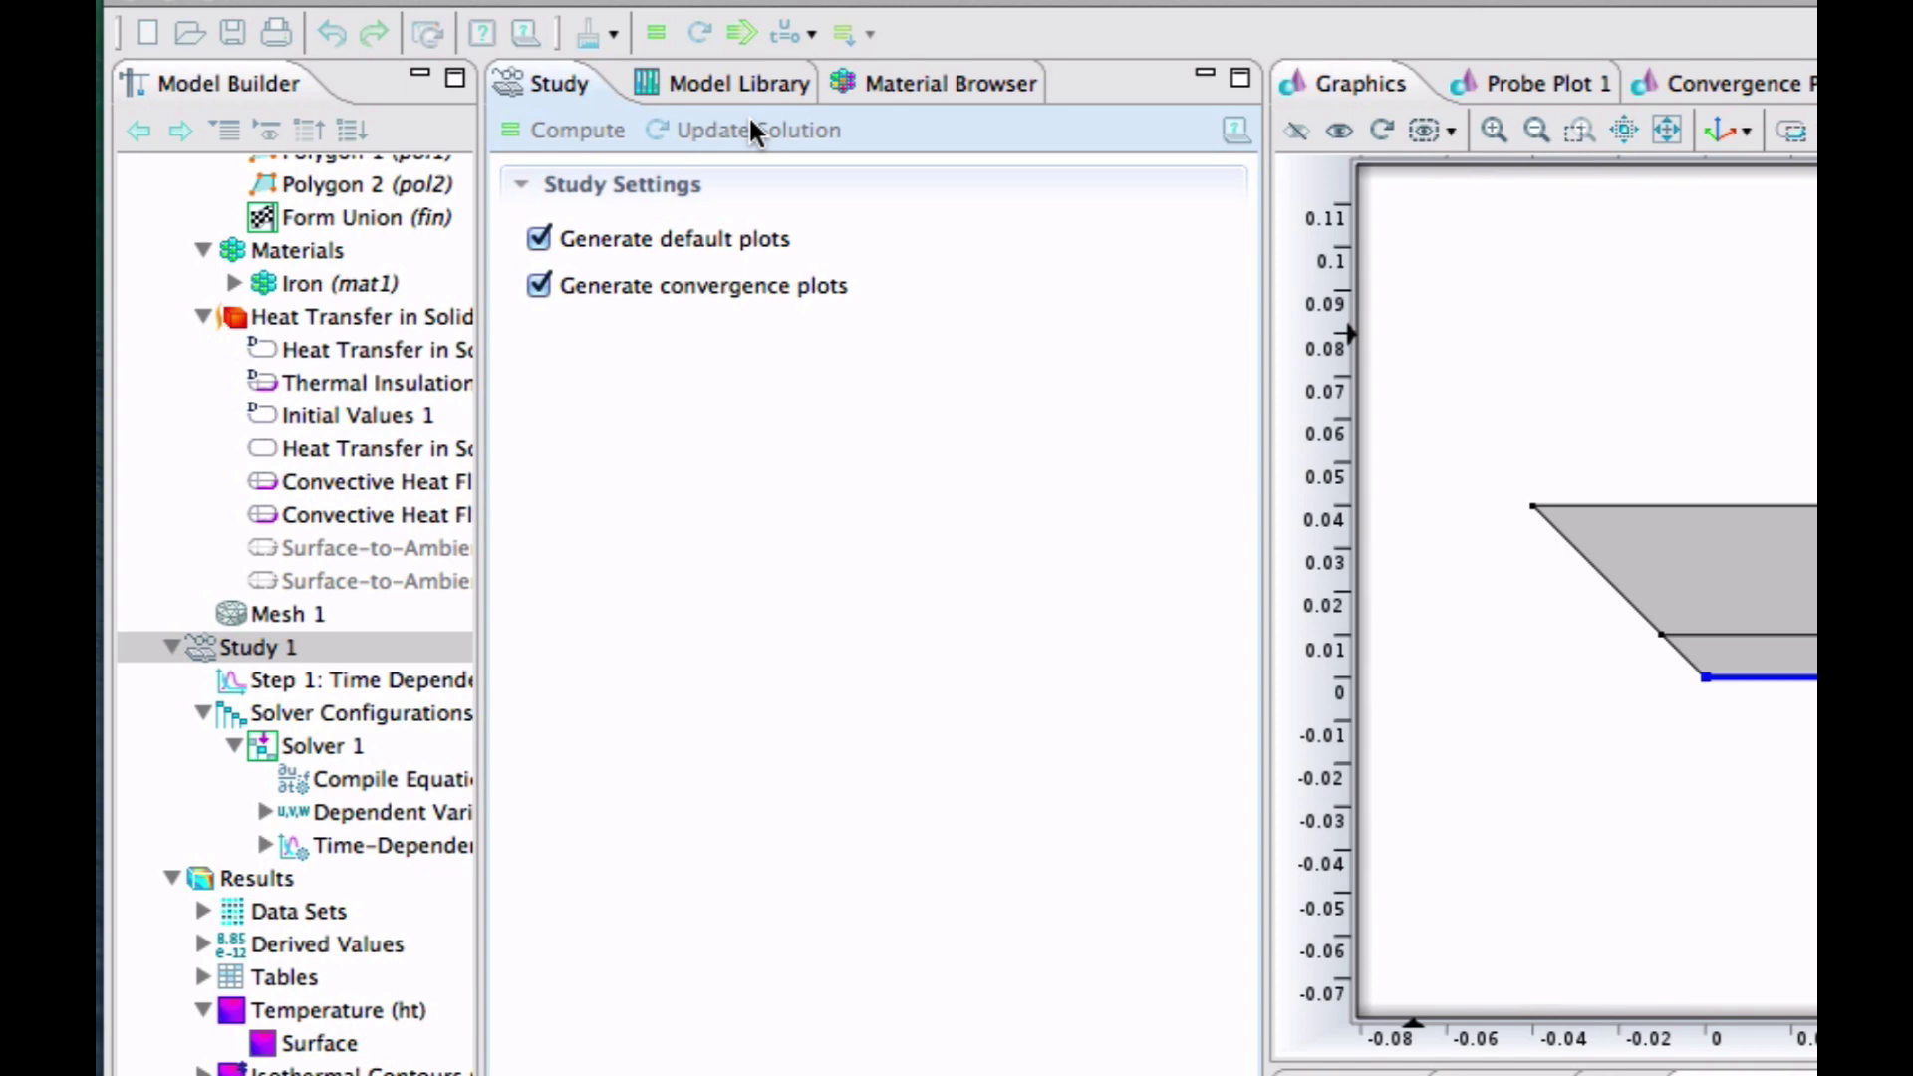